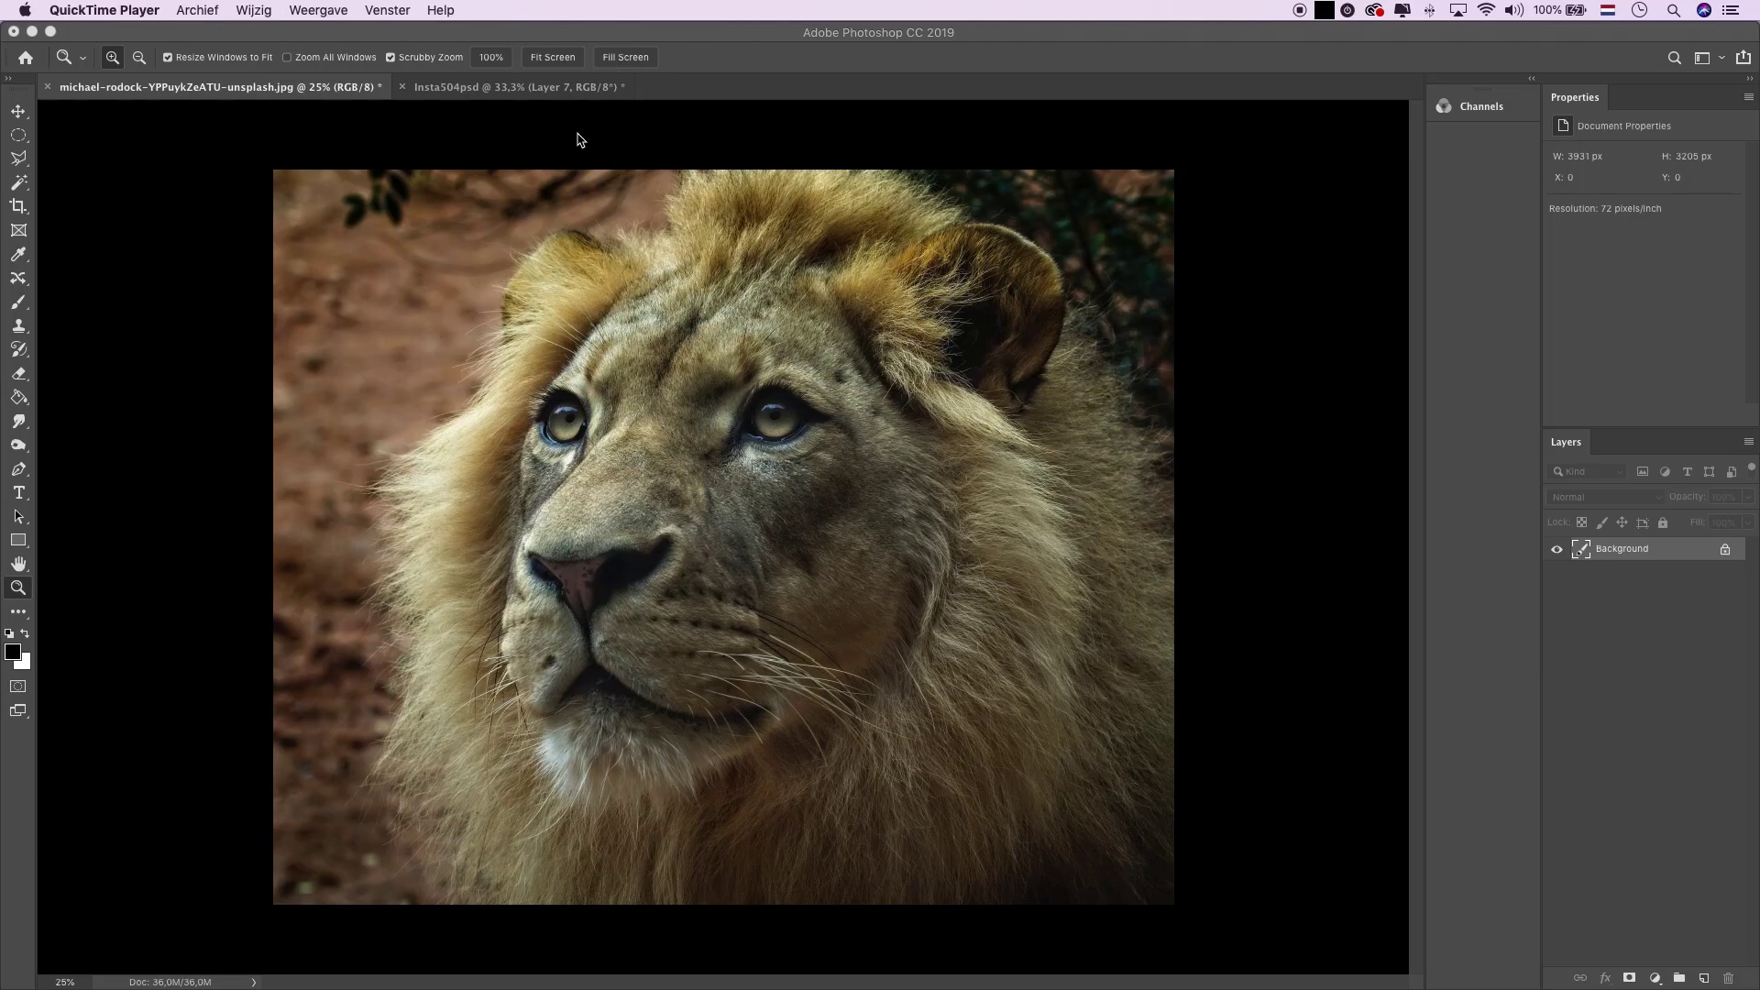
Bring Photoshop to the front so only the original lion photo document stays open
click(539, 91)
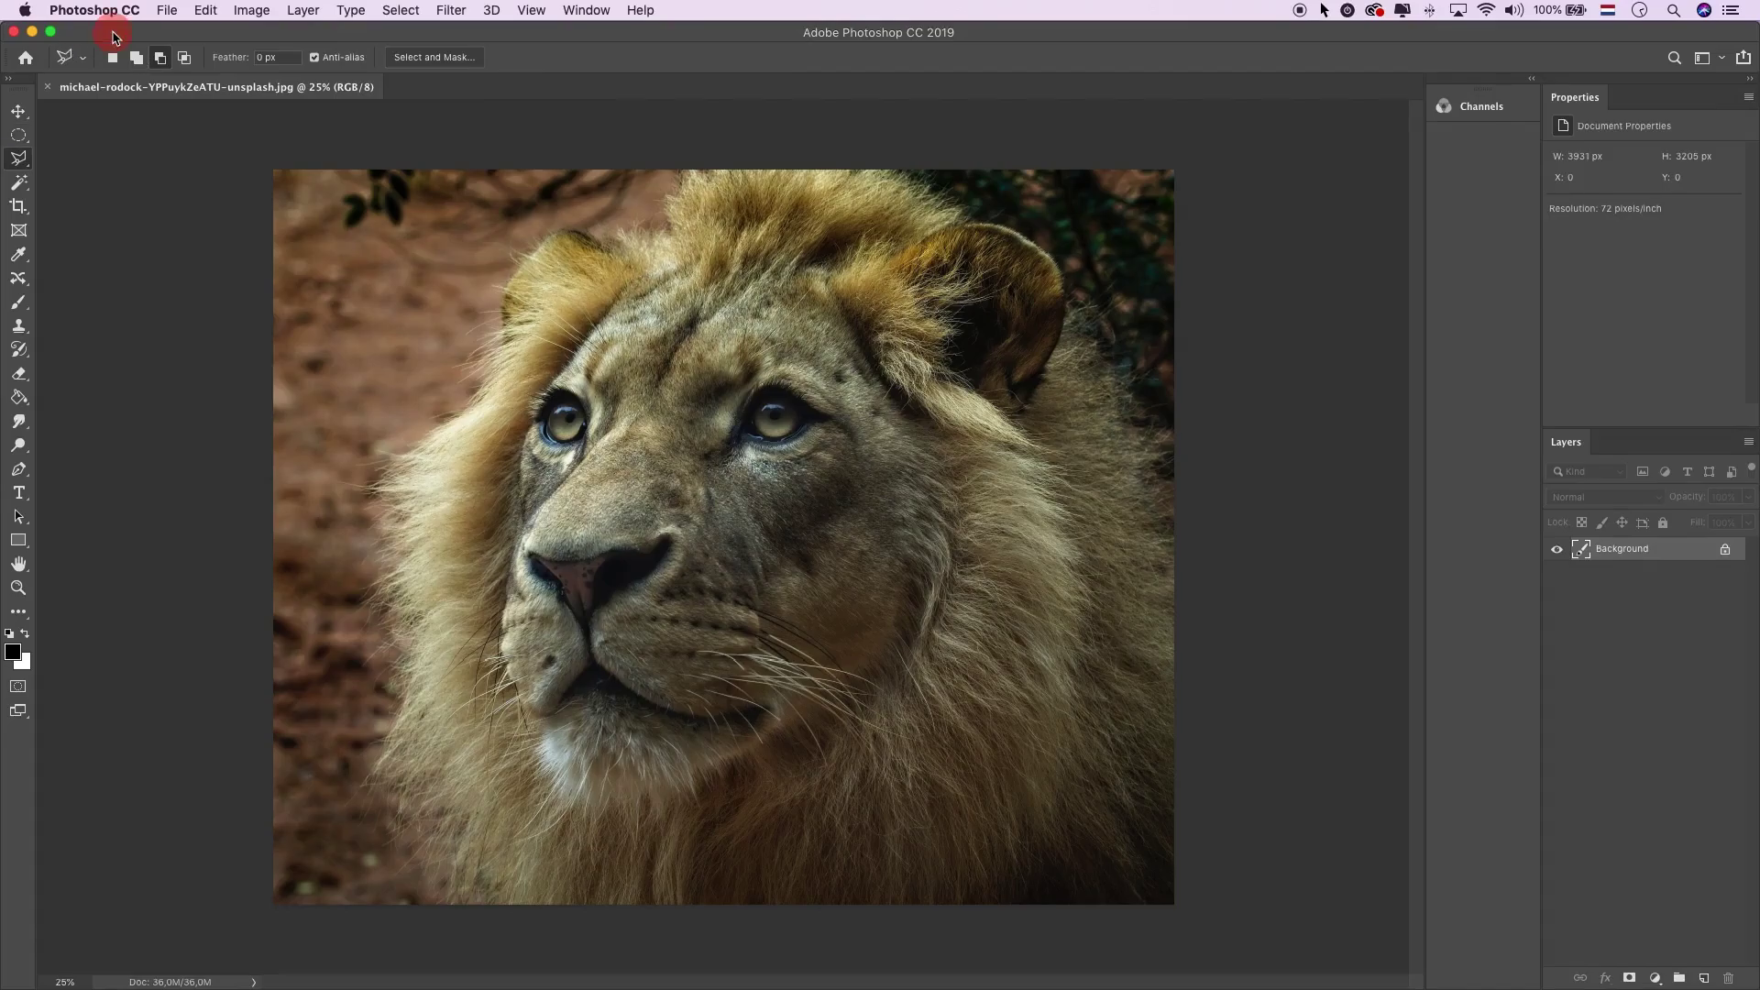
Create a new 2160 × 2700 px portrait document at 72 ppi
key(super+n)
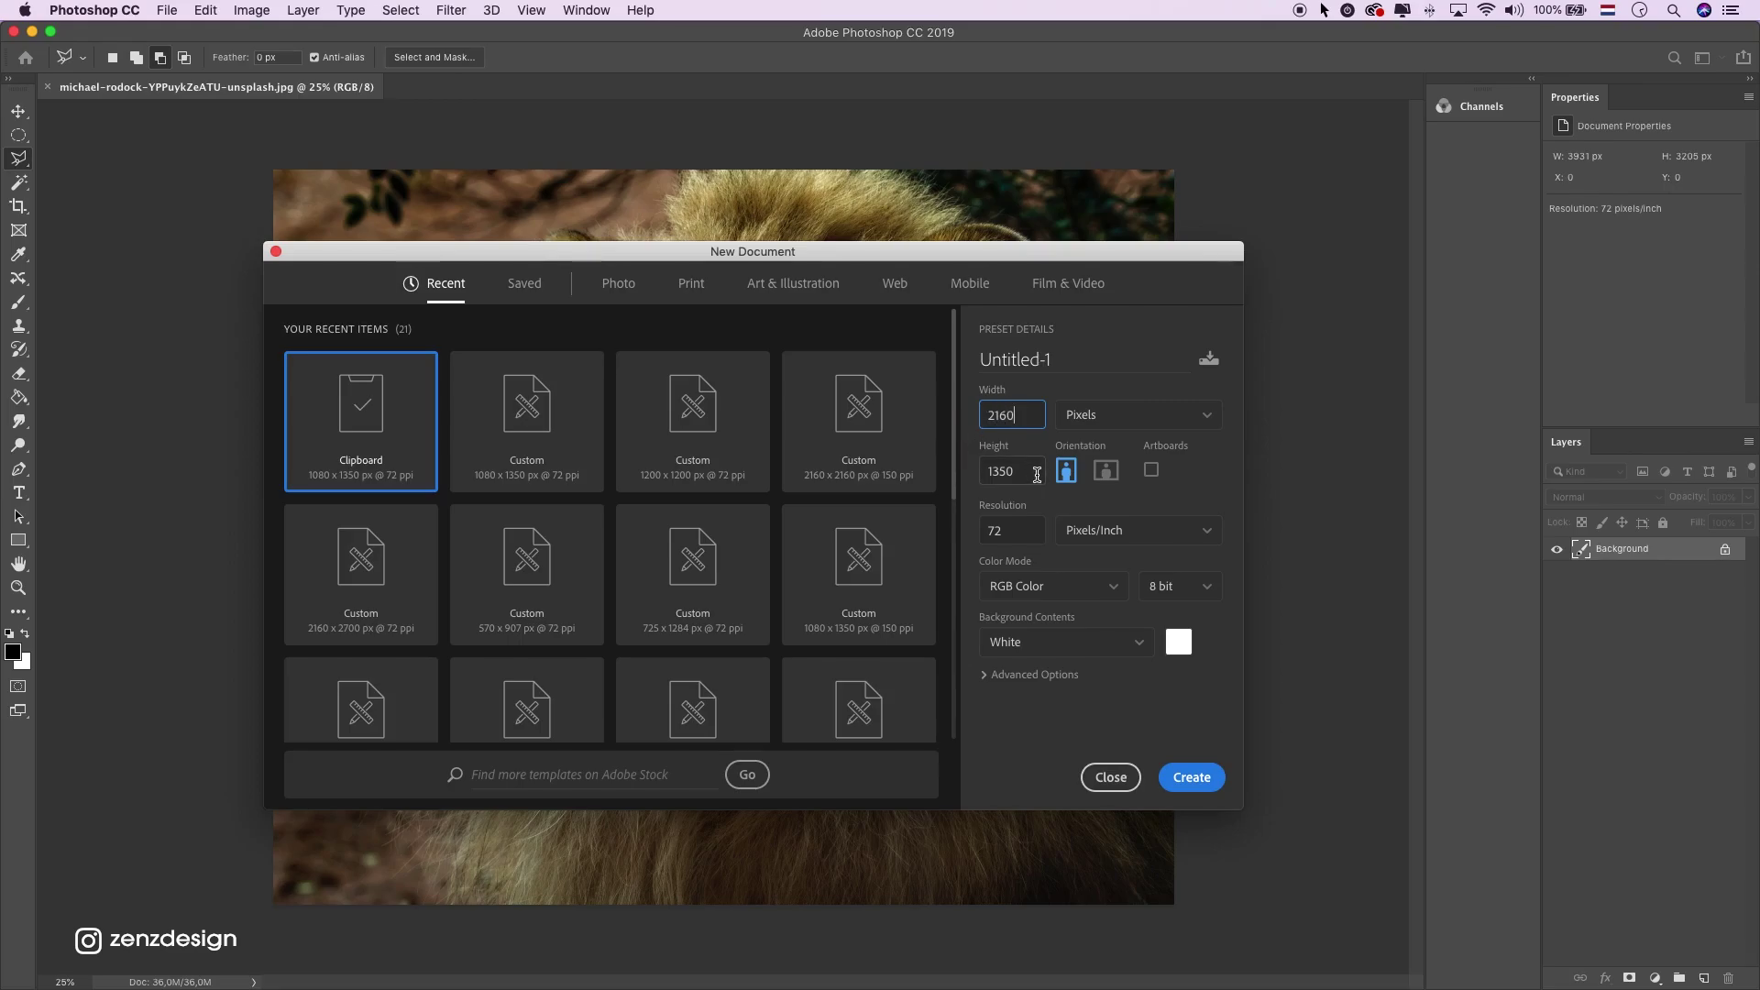
key(Tab)
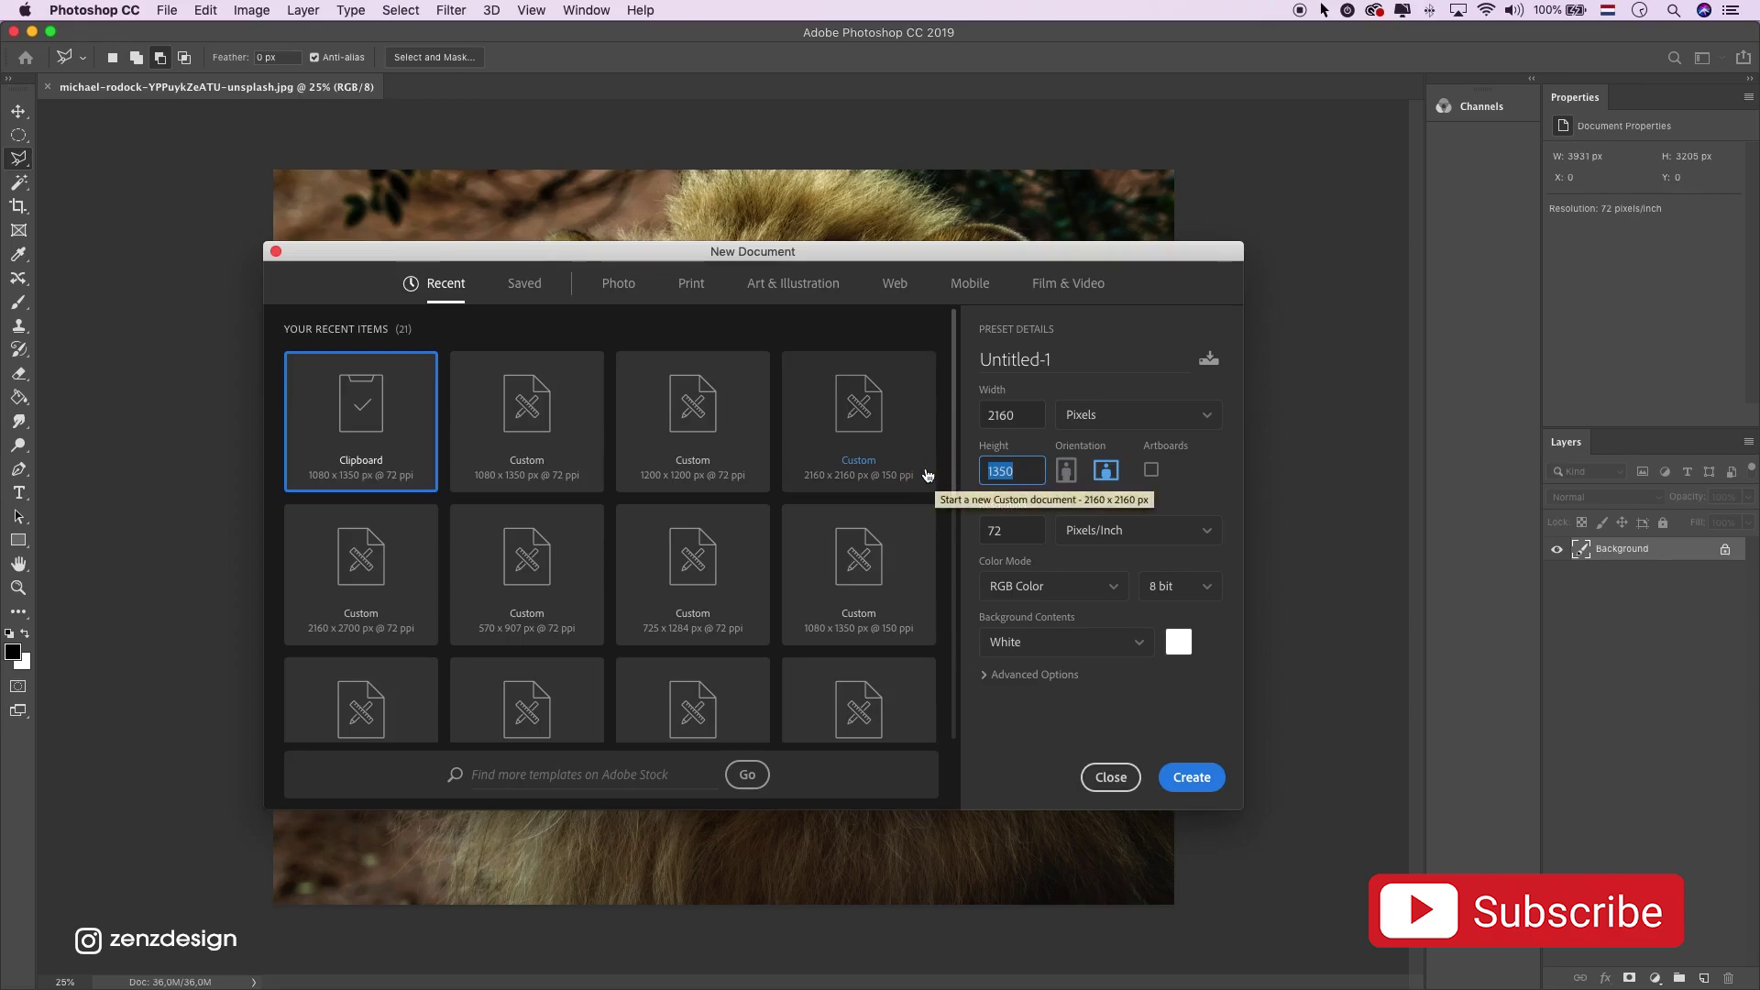
text(2700)
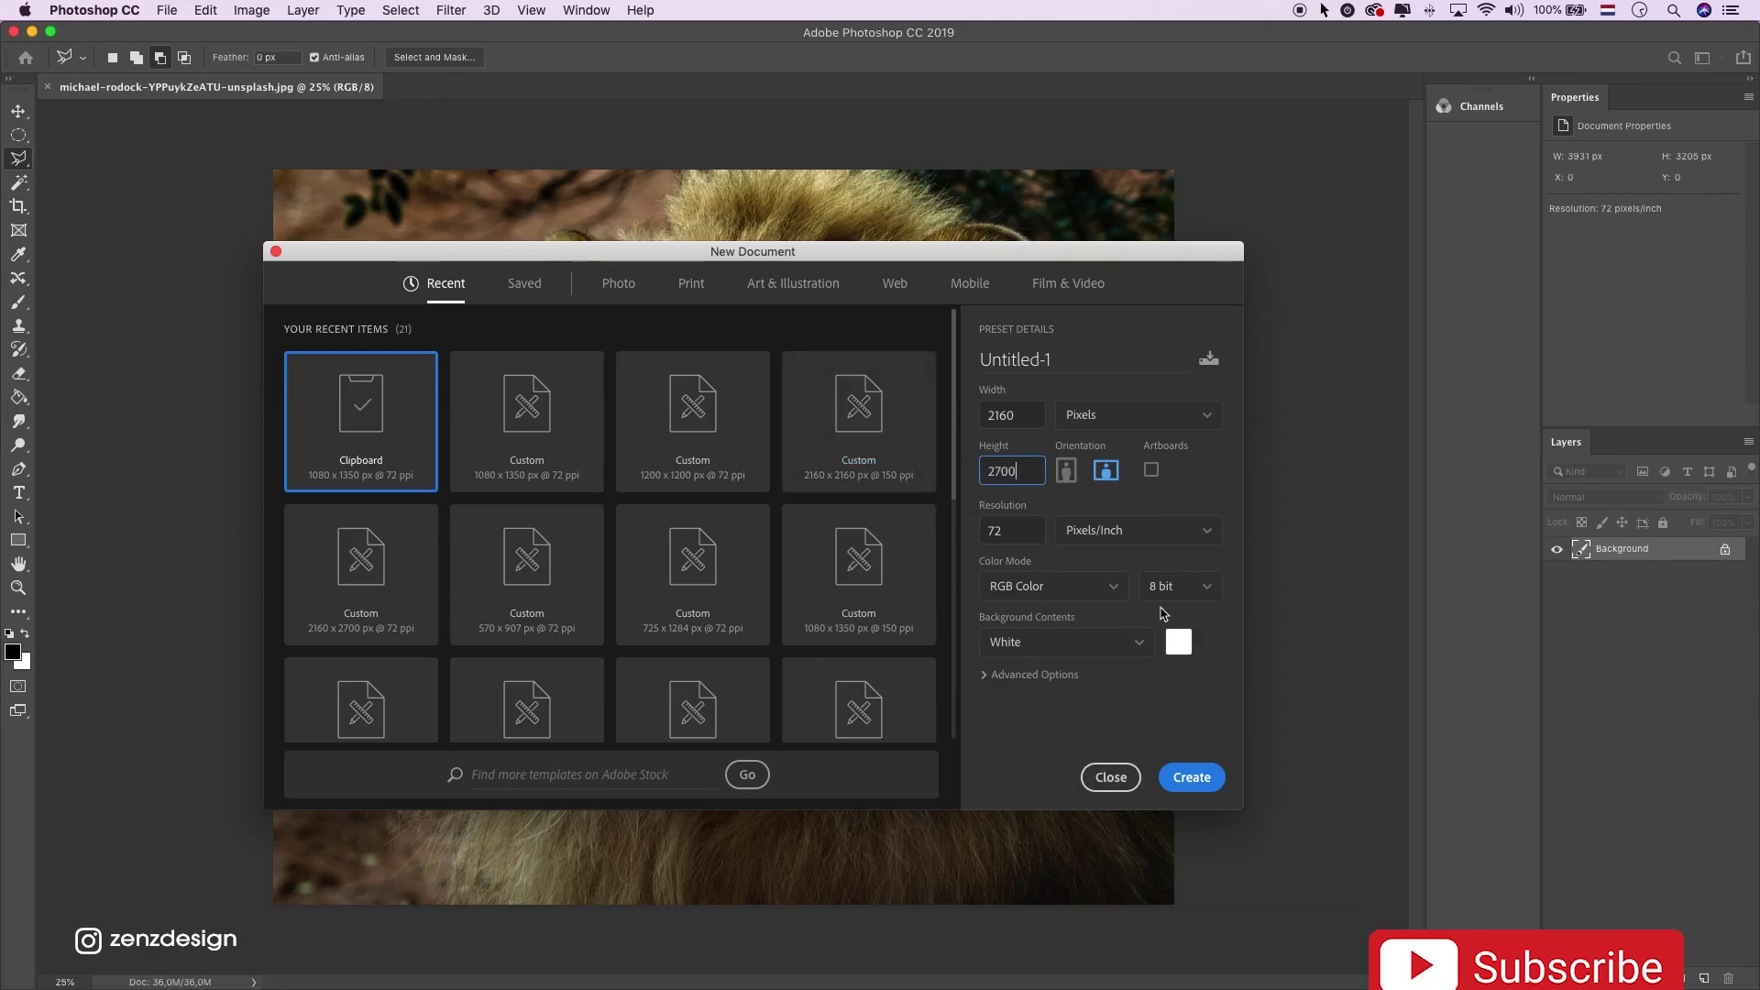
click(1193, 774)
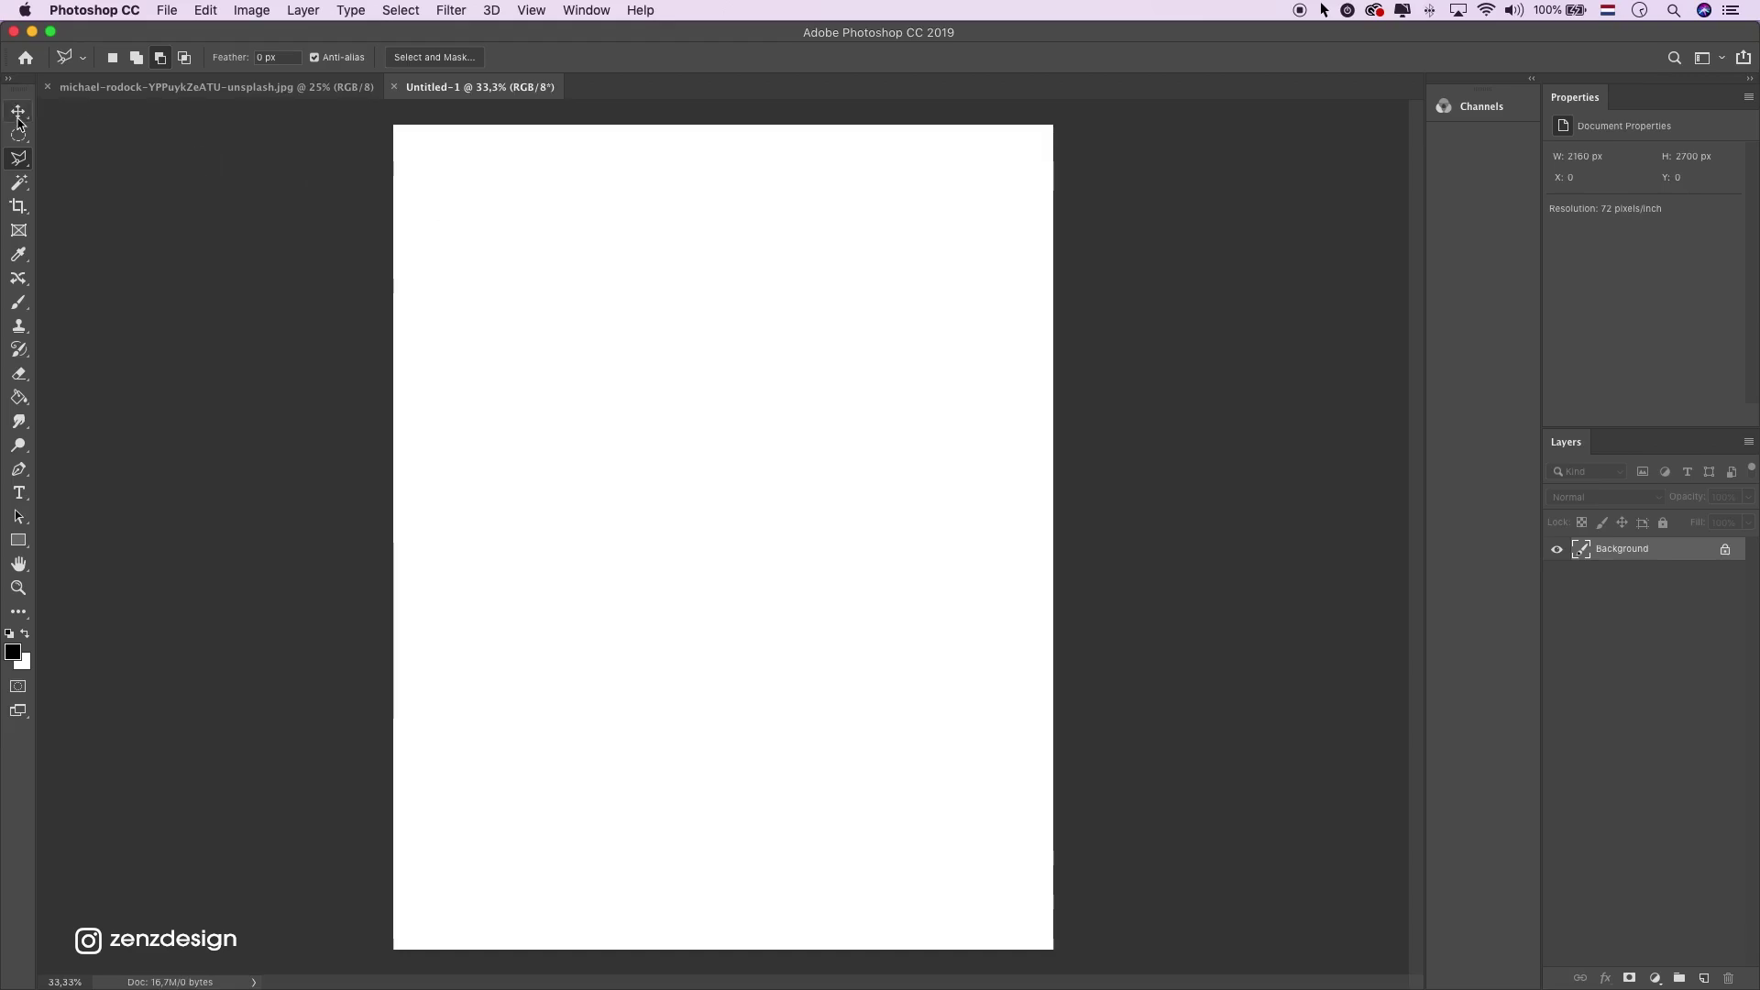
Drag the lion photo into Untitled-1 and convert its layer to a smart object
click(18, 114)
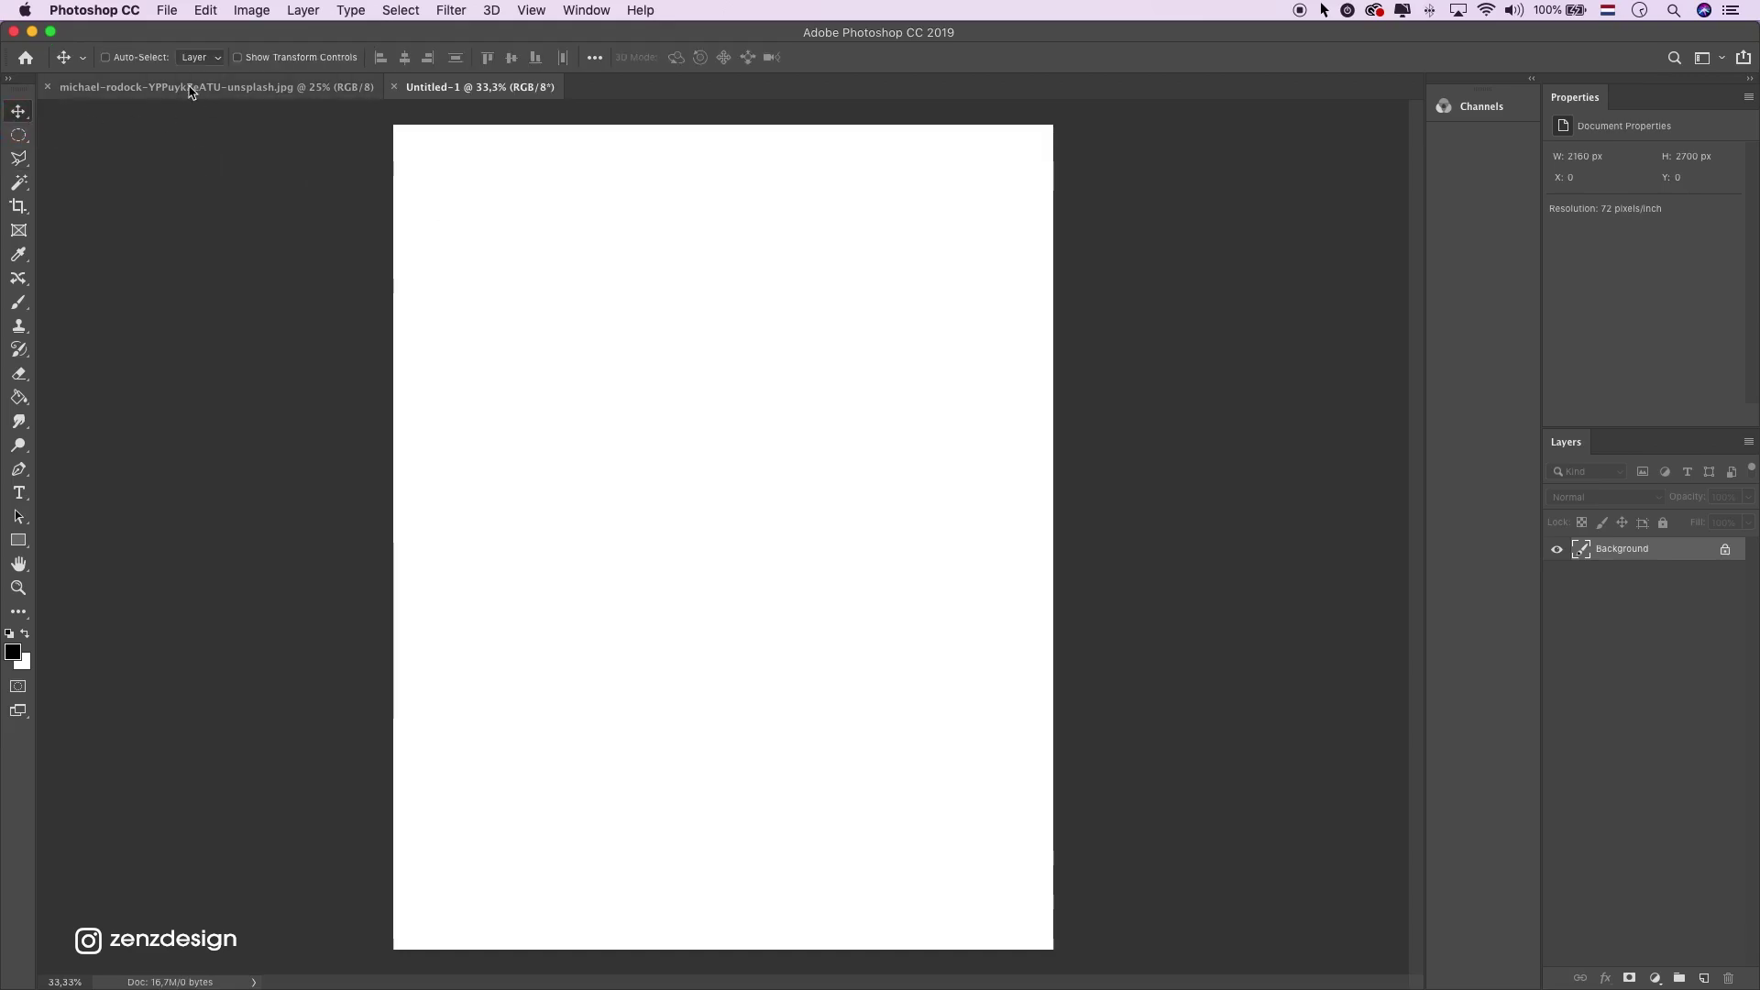
click(192, 88)
drag(527, 270, 822, 459)
right_click(1615, 553)
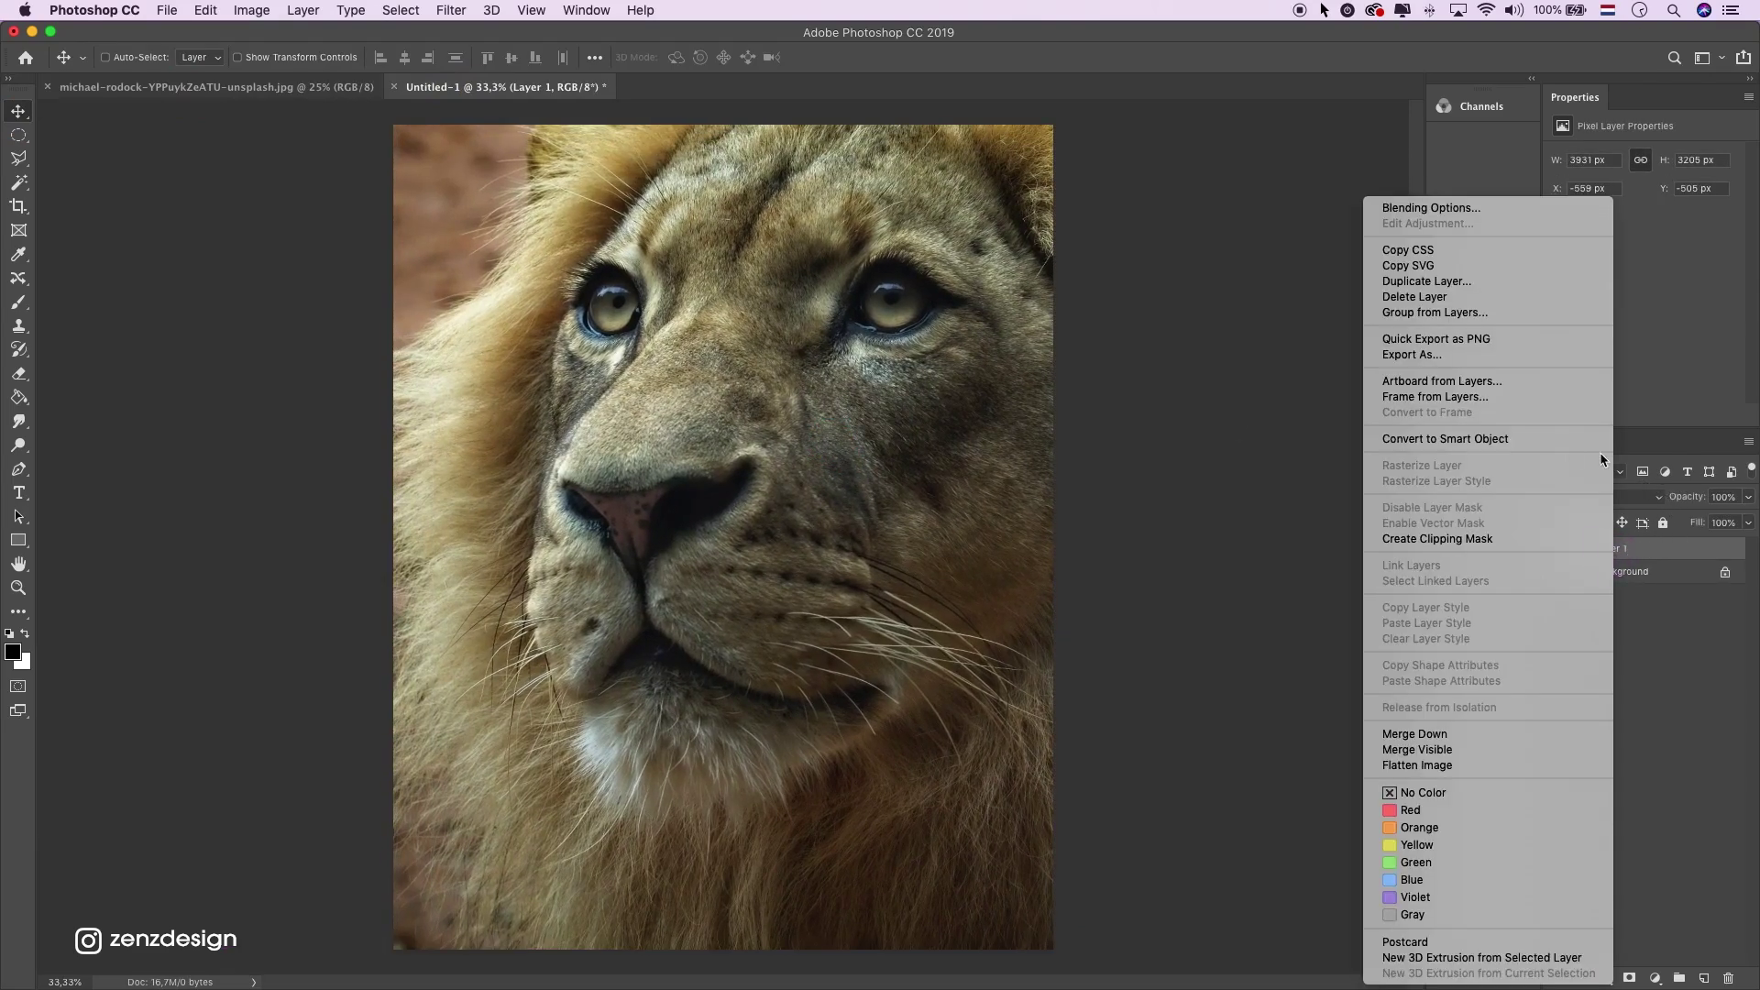
click(1519, 447)
Scale the lion down to about 3333 × 2717 px and position it to fill the frame
click(20, 591)
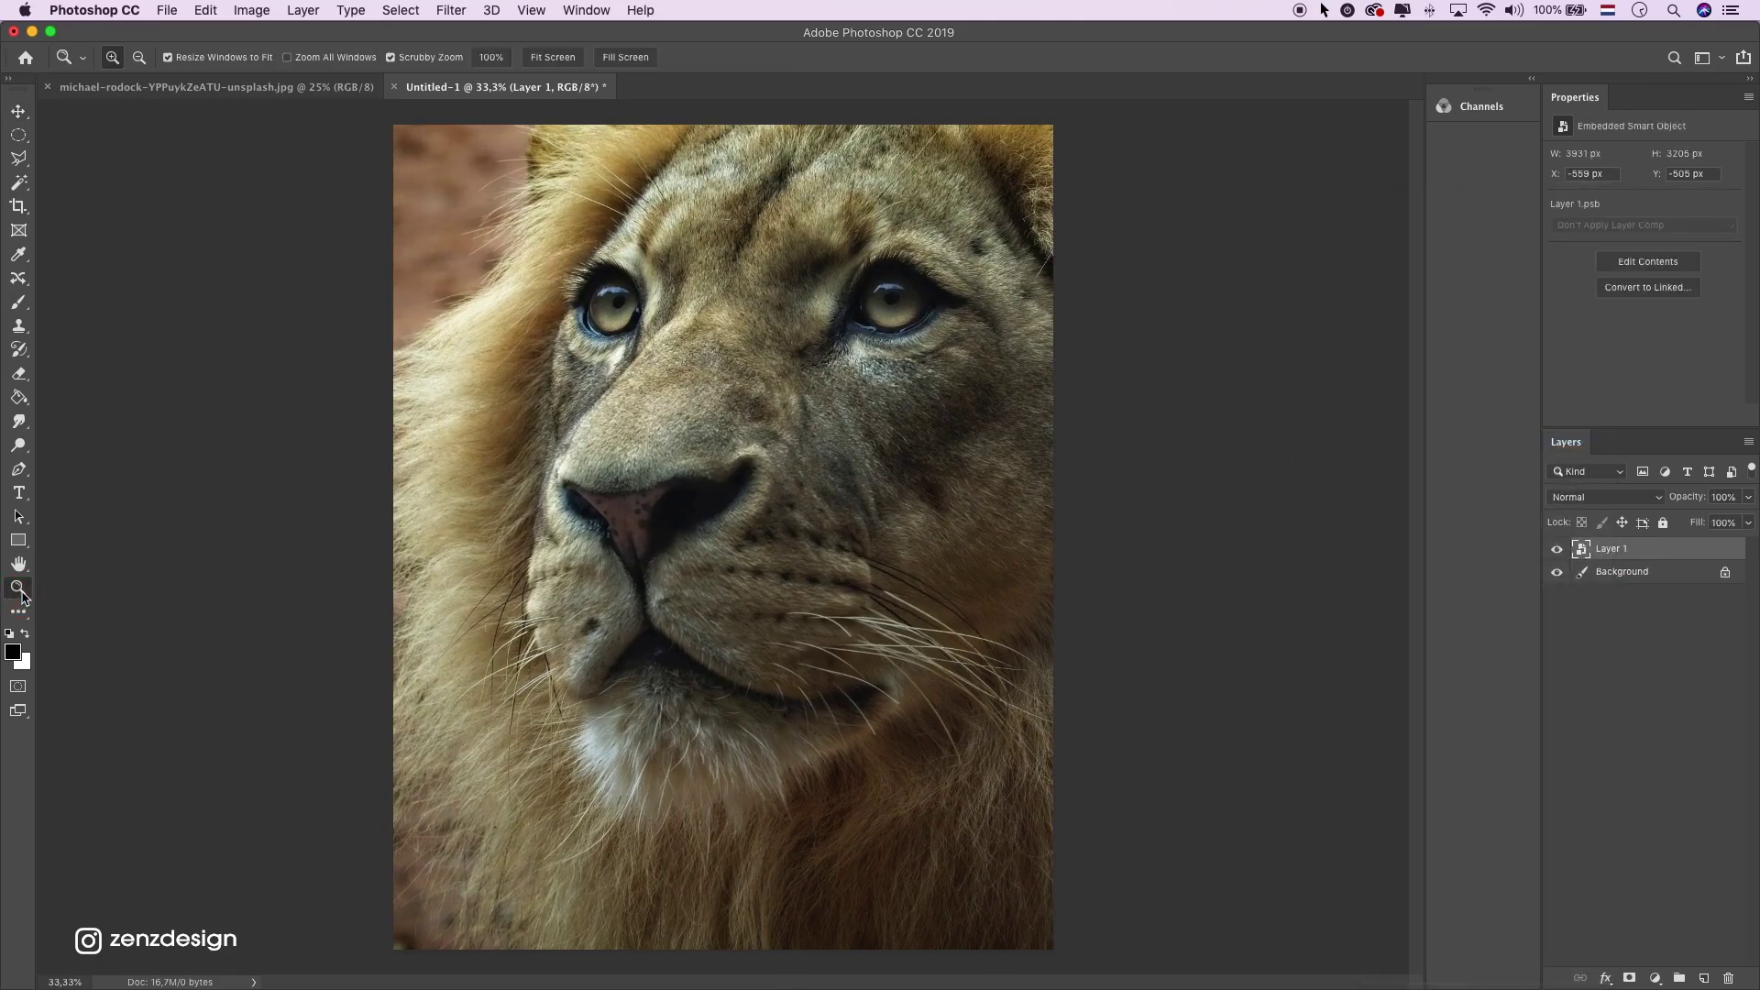
alt+click(726, 353)
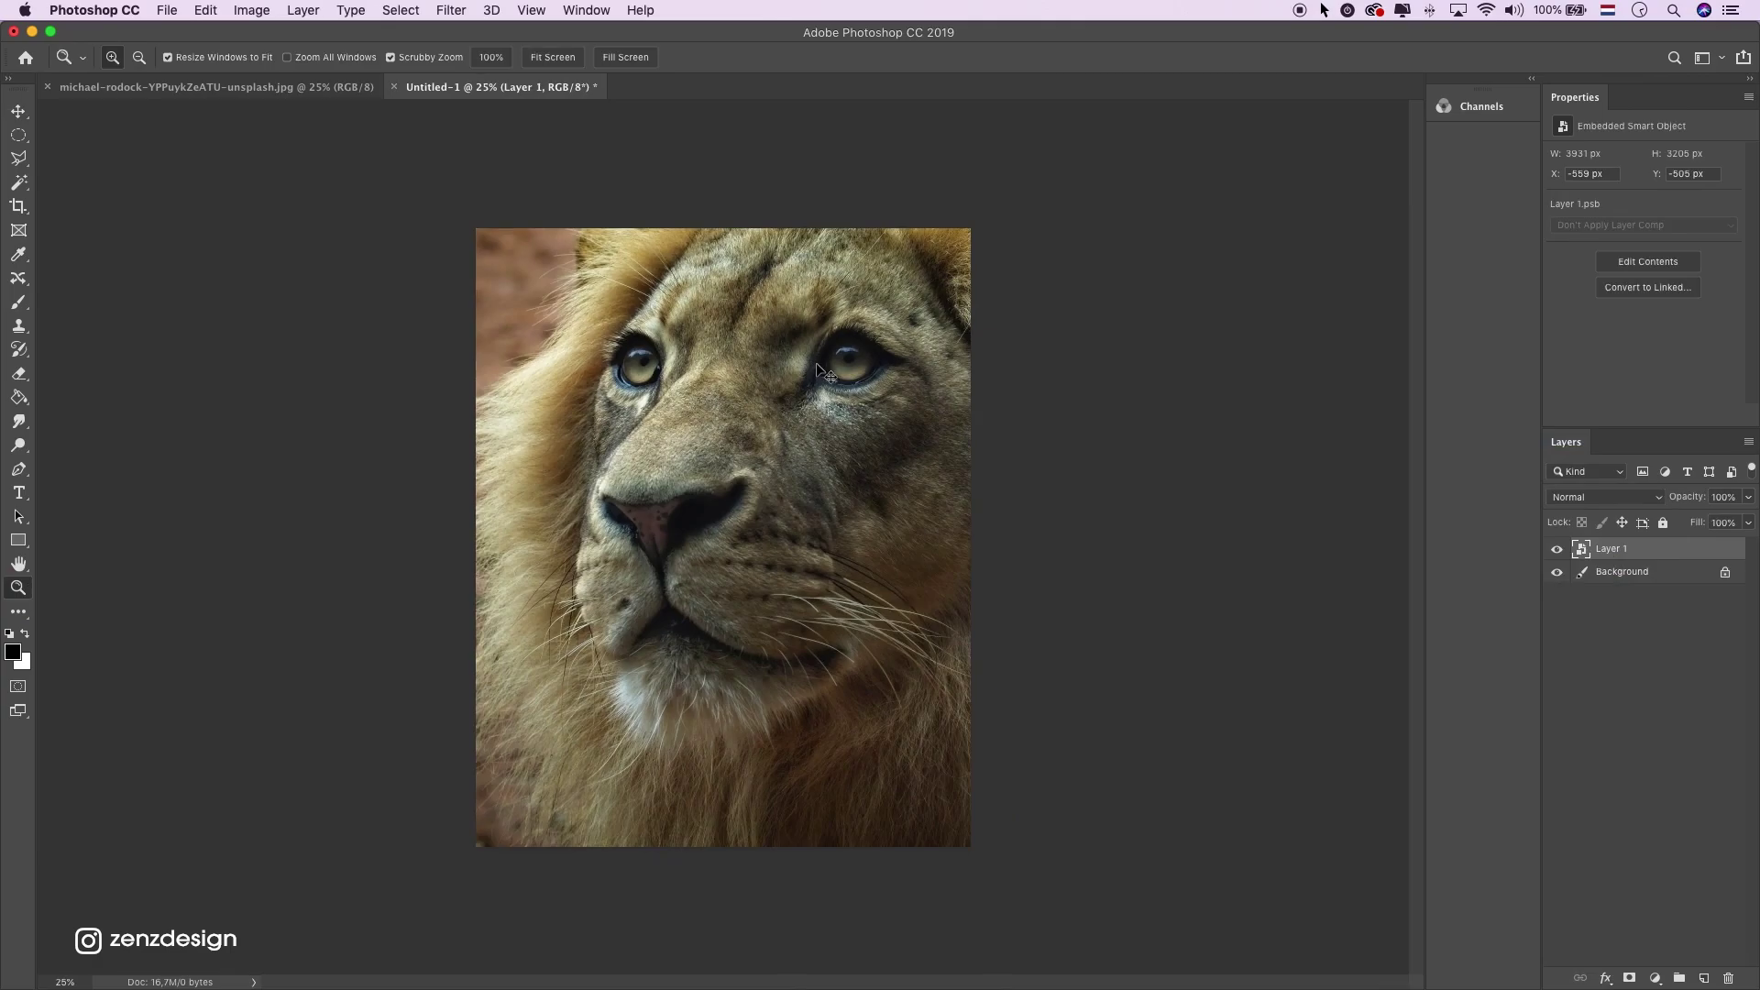
key(super+t)
drag(1256, 107, 967, 229)
drag(777, 348, 800, 350)
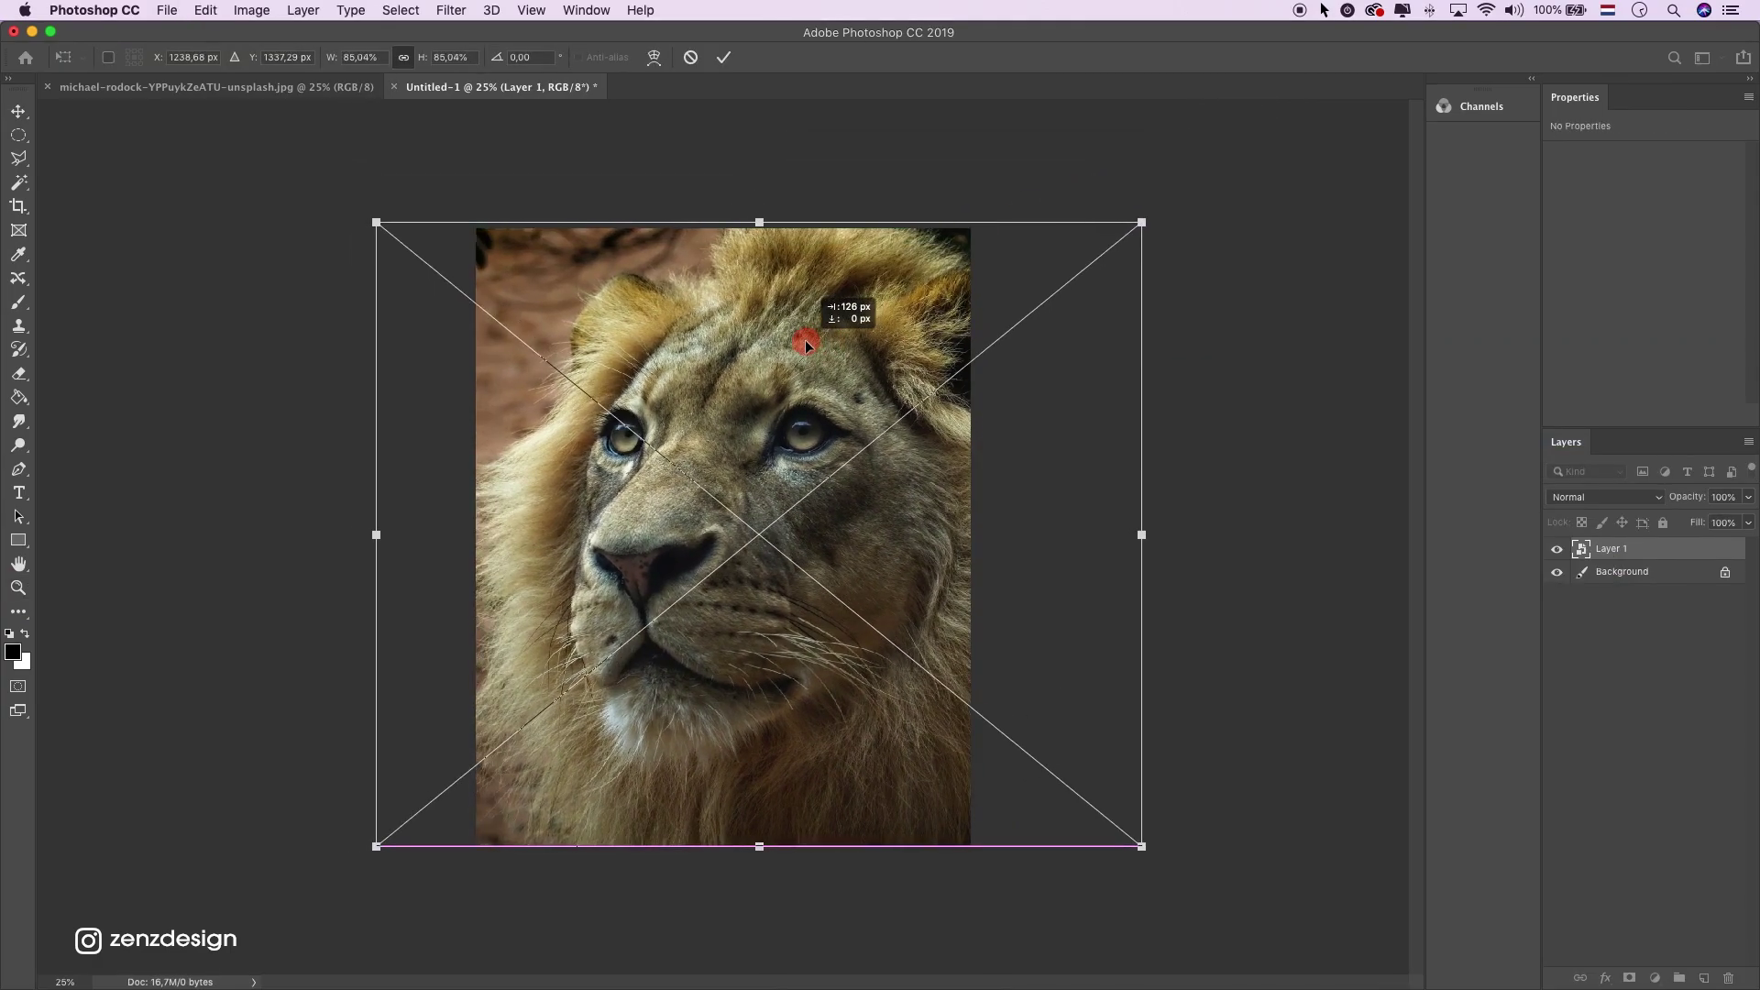
drag(1141, 223, 1142, 217)
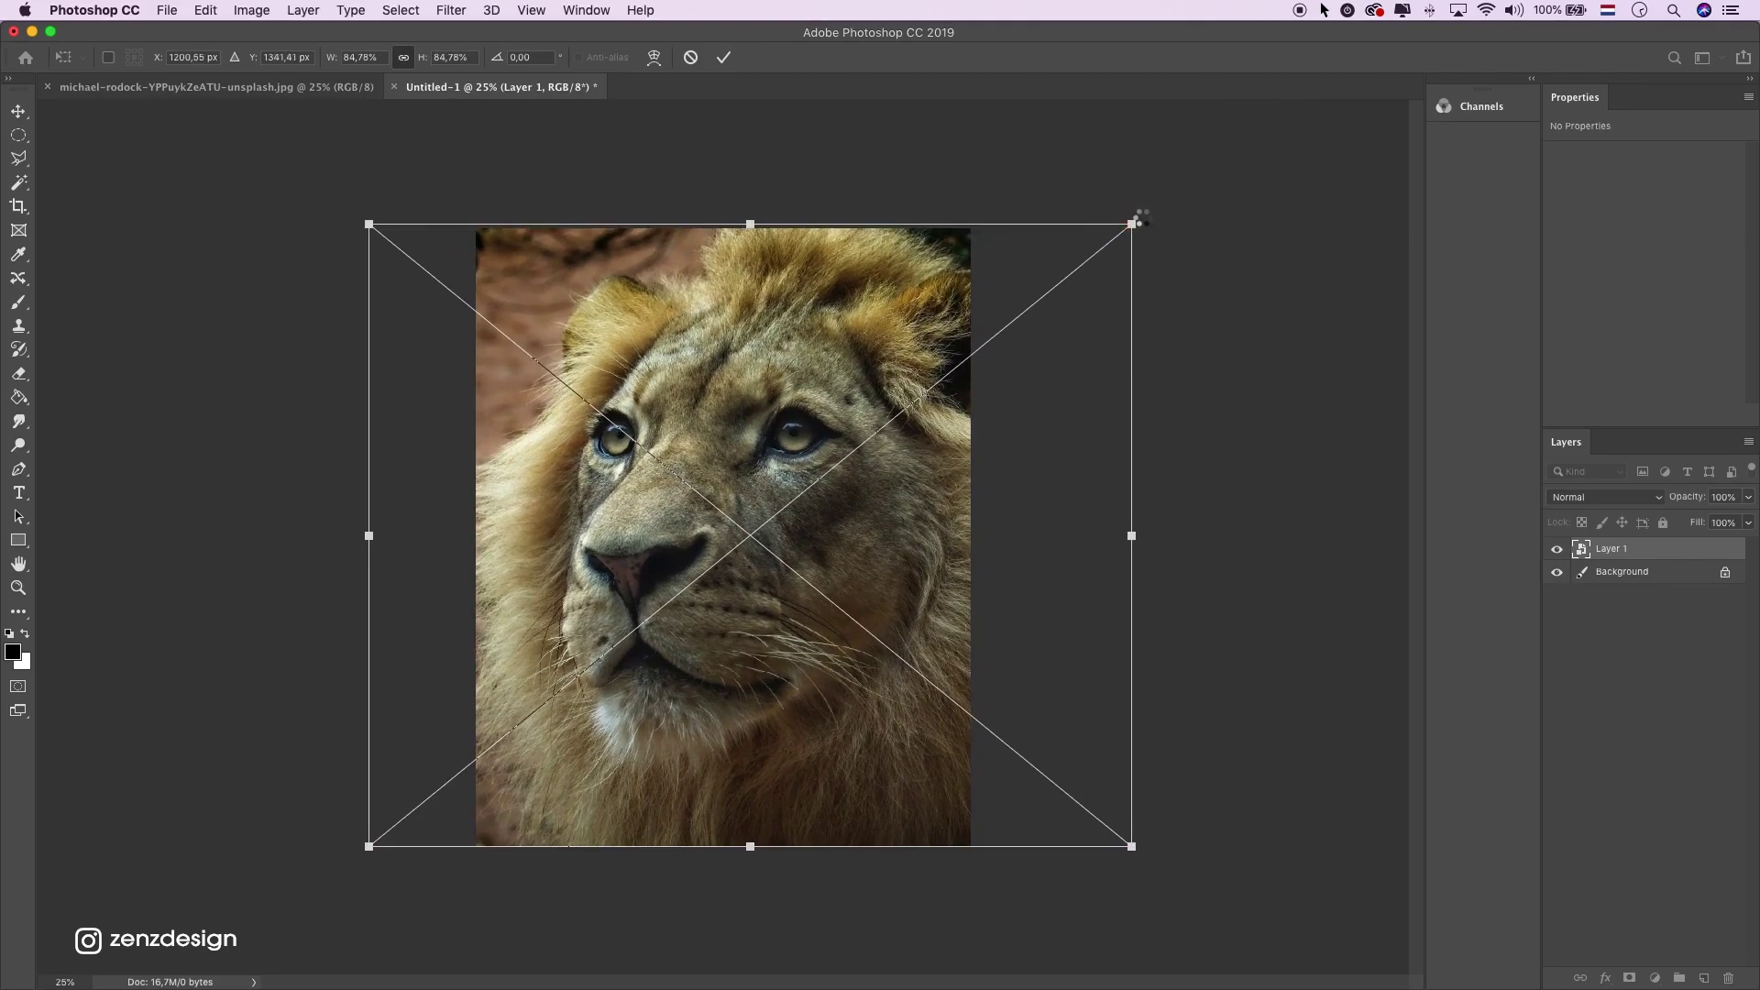
key(Return)
key(z)
click(17, 110)
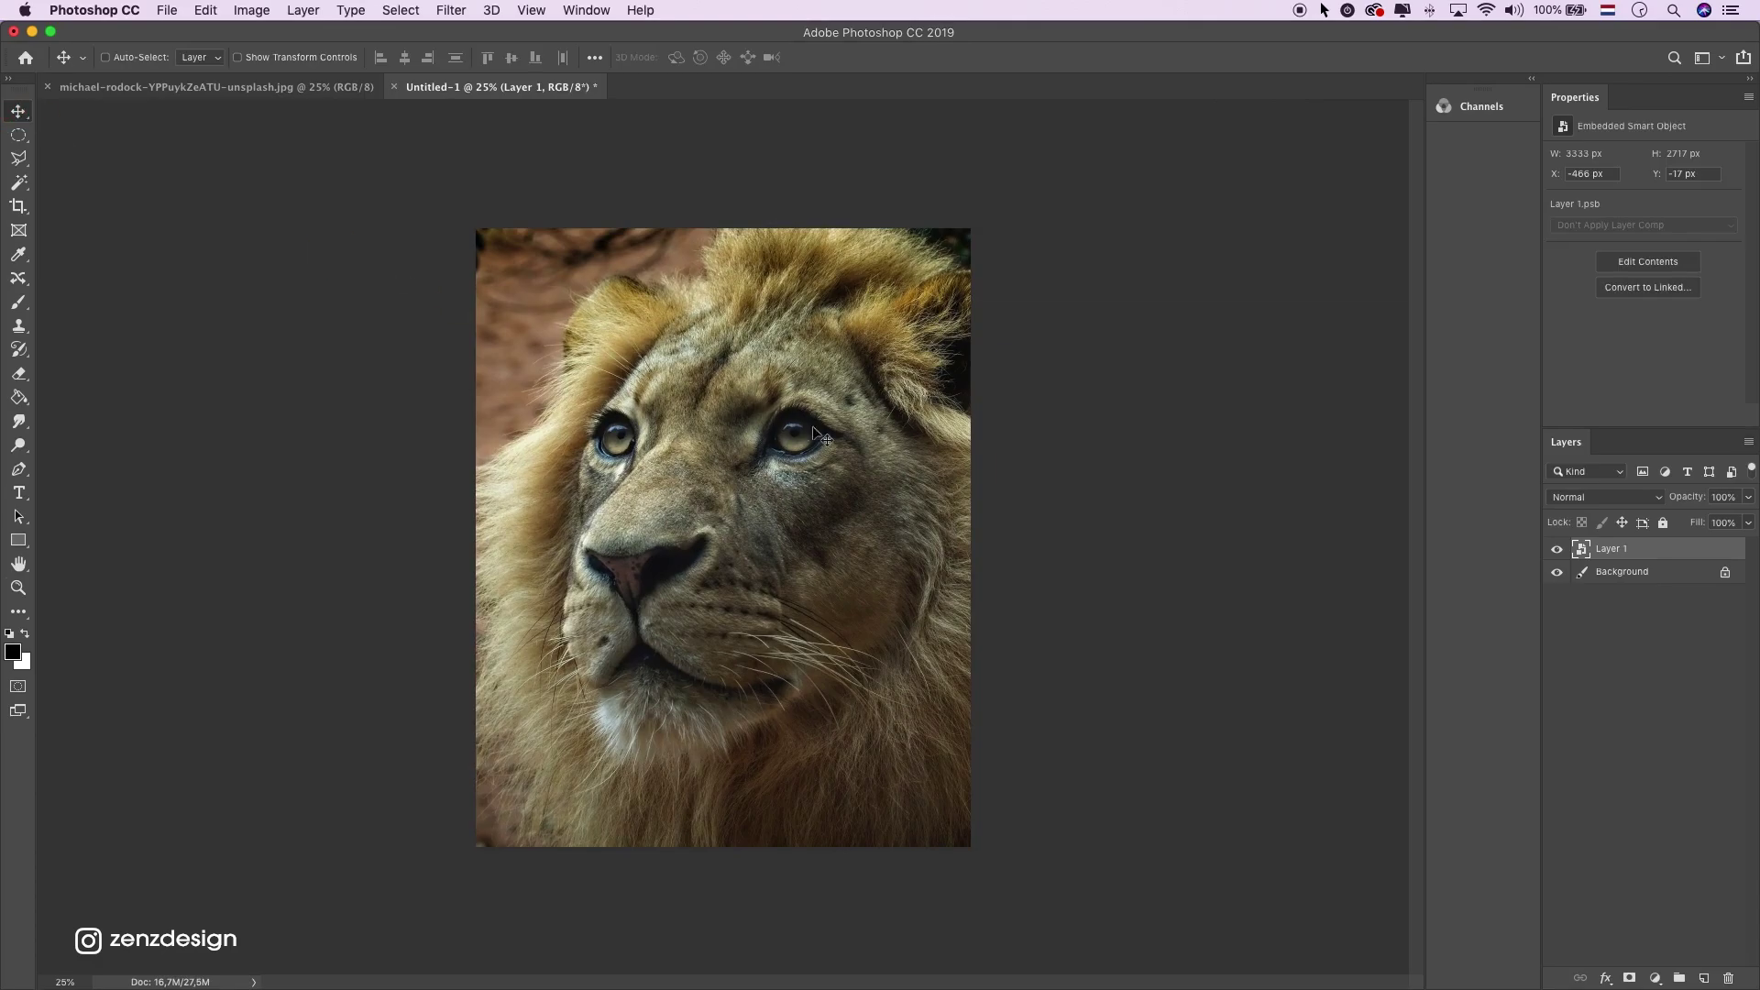
drag(701, 397, 715, 396)
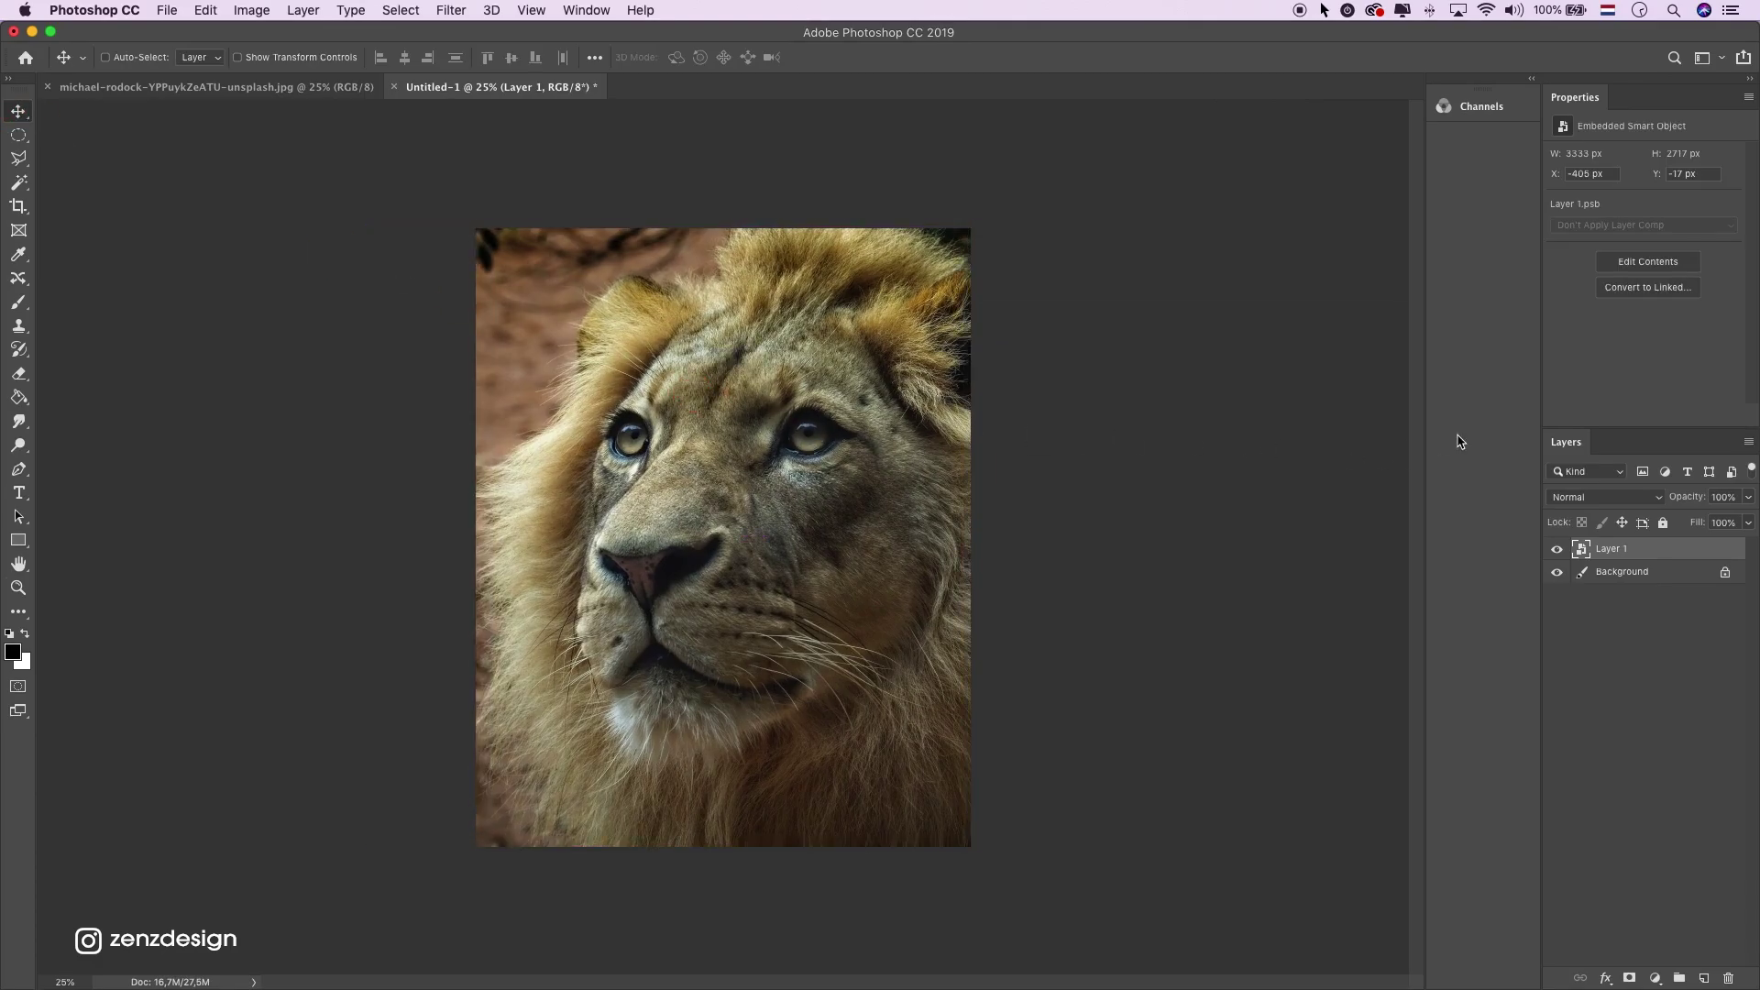
Add a Hue/Saturation adjustment clipped to the lion layer with Saturation -45, toggling it to compare
click(1655, 978)
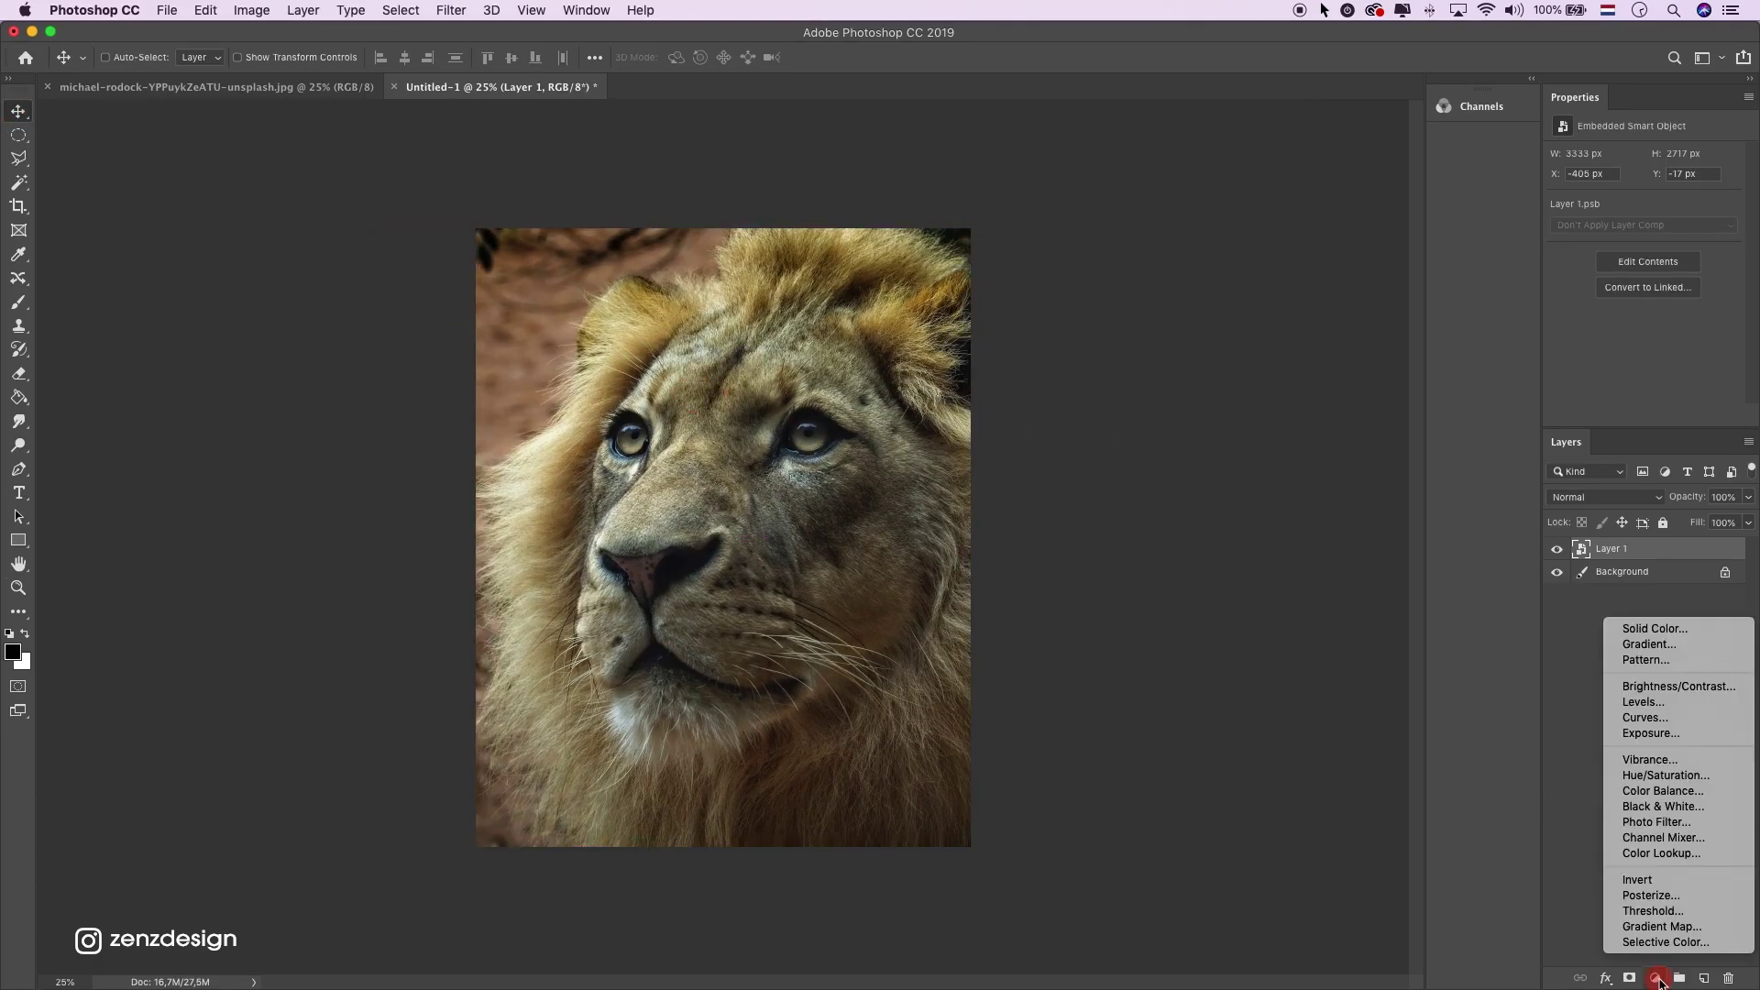
click(1673, 778)
click(1623, 416)
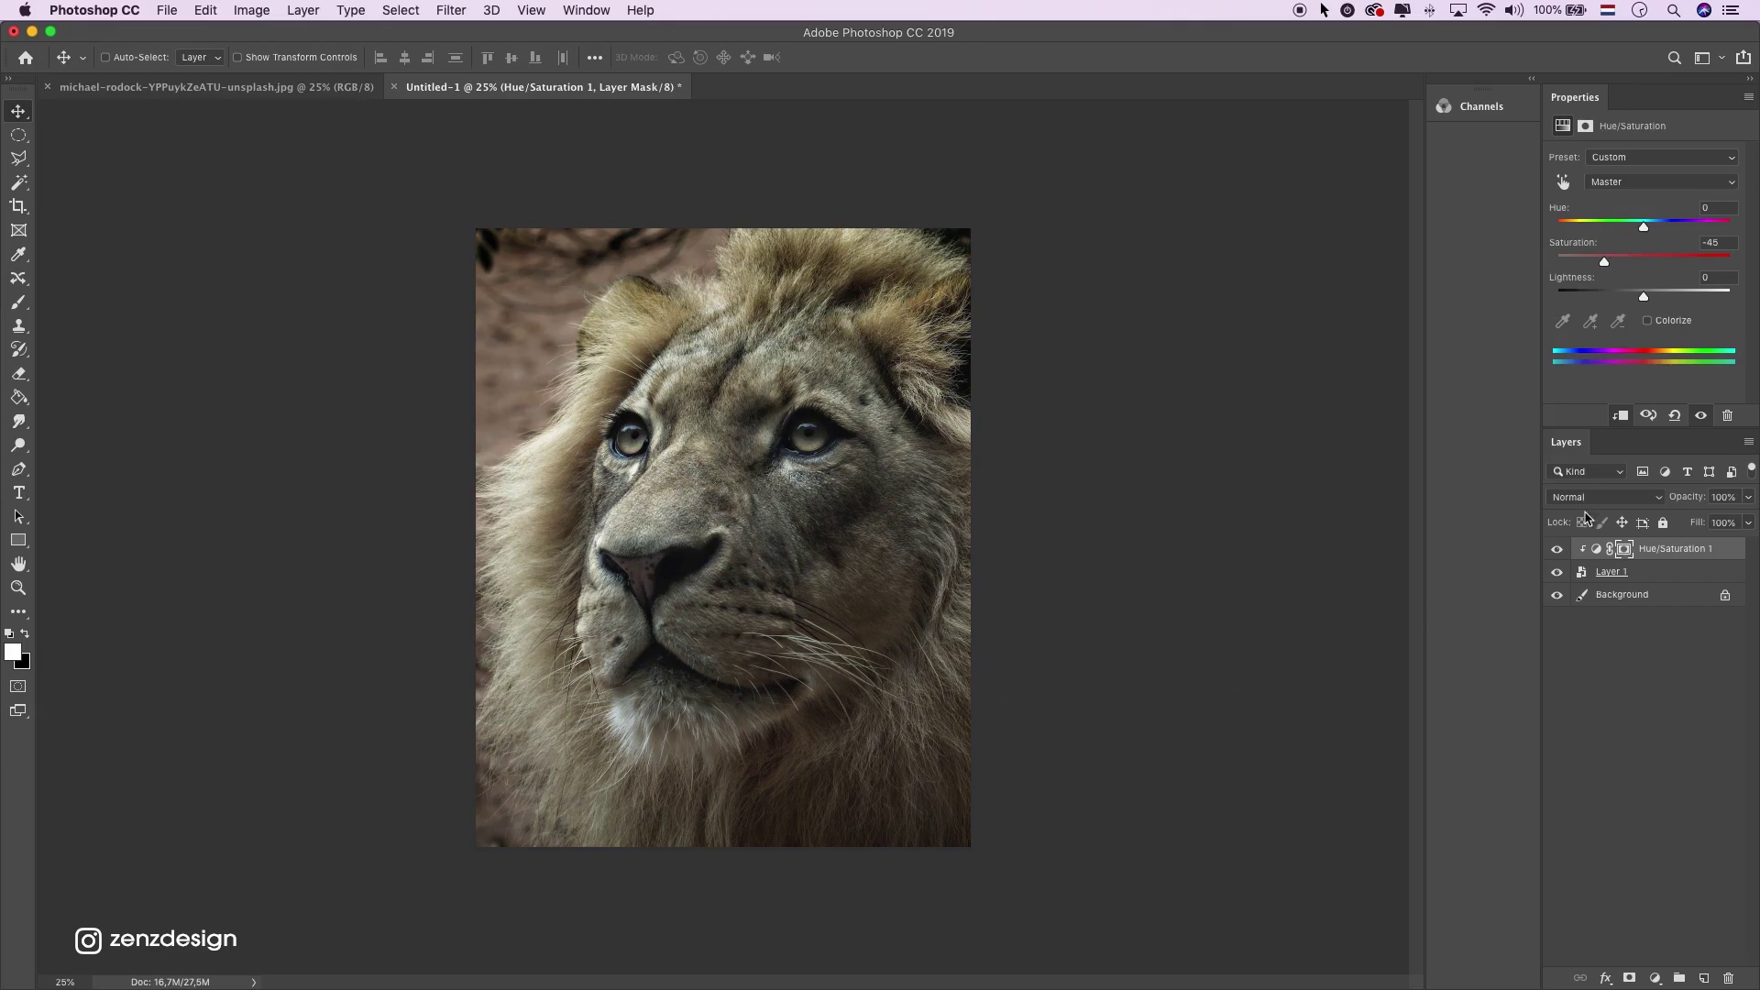
click(1557, 548)
click(1556, 548)
click(1653, 979)
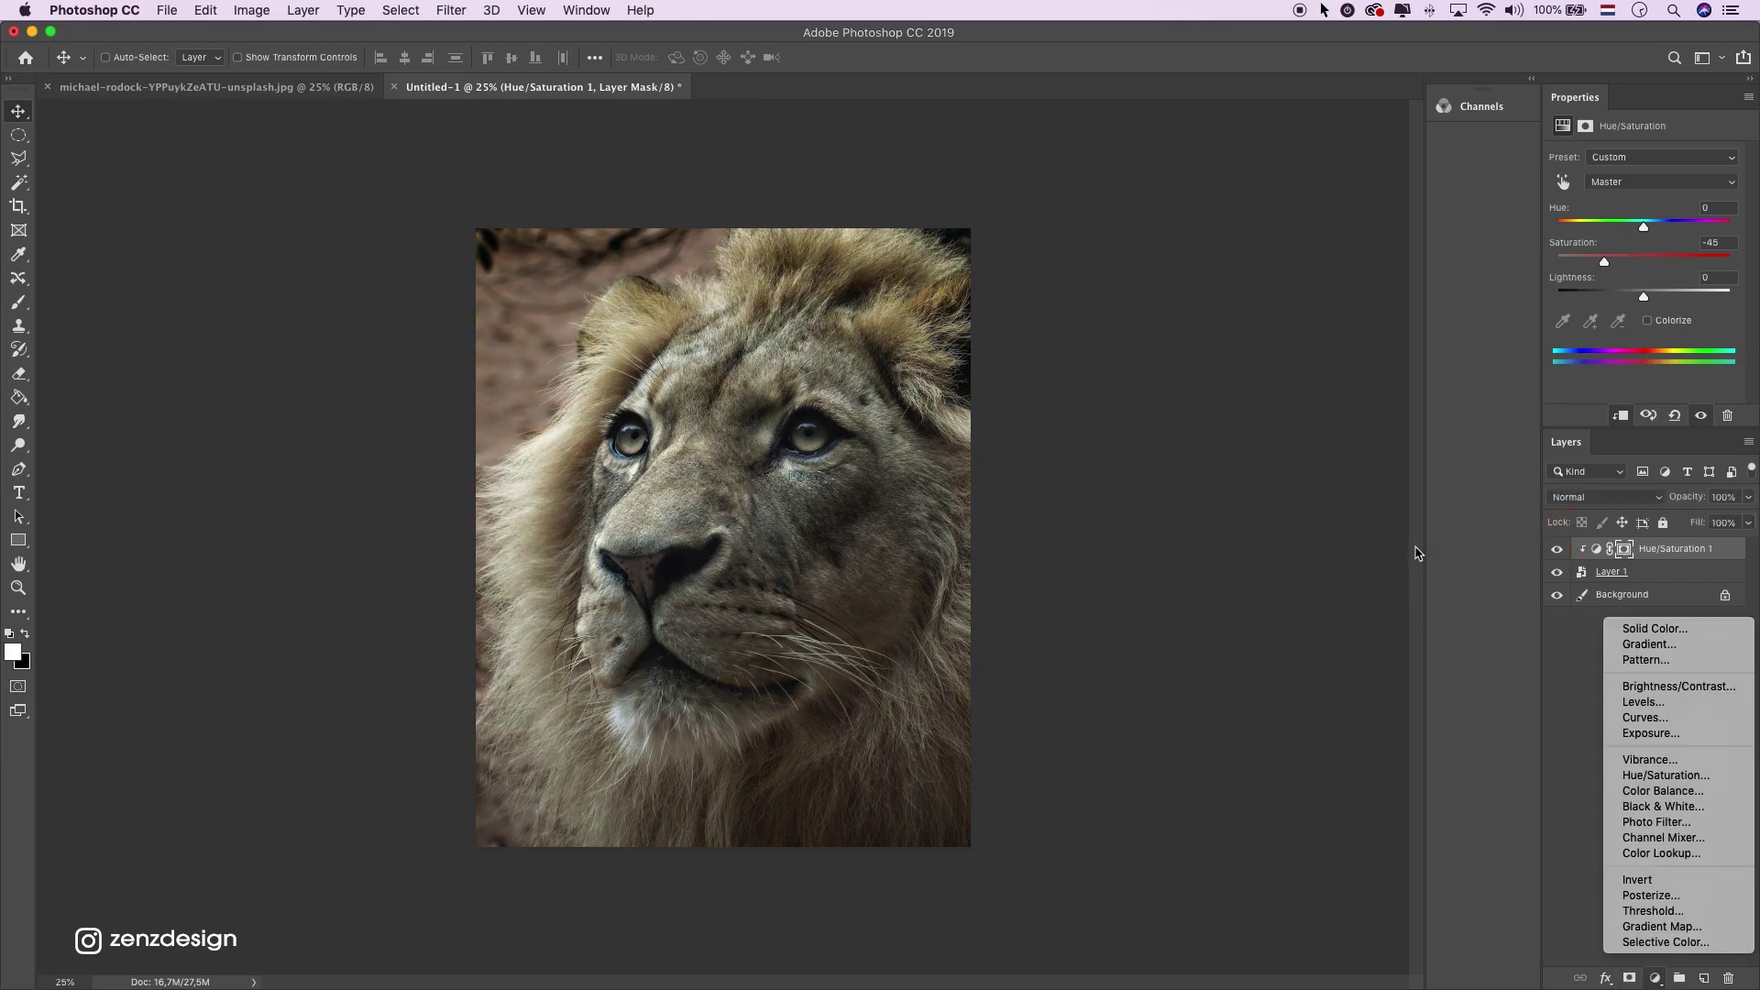
Add a clipped Curves adjustment with the highlight point pulled down, then select its mask
click(1645, 717)
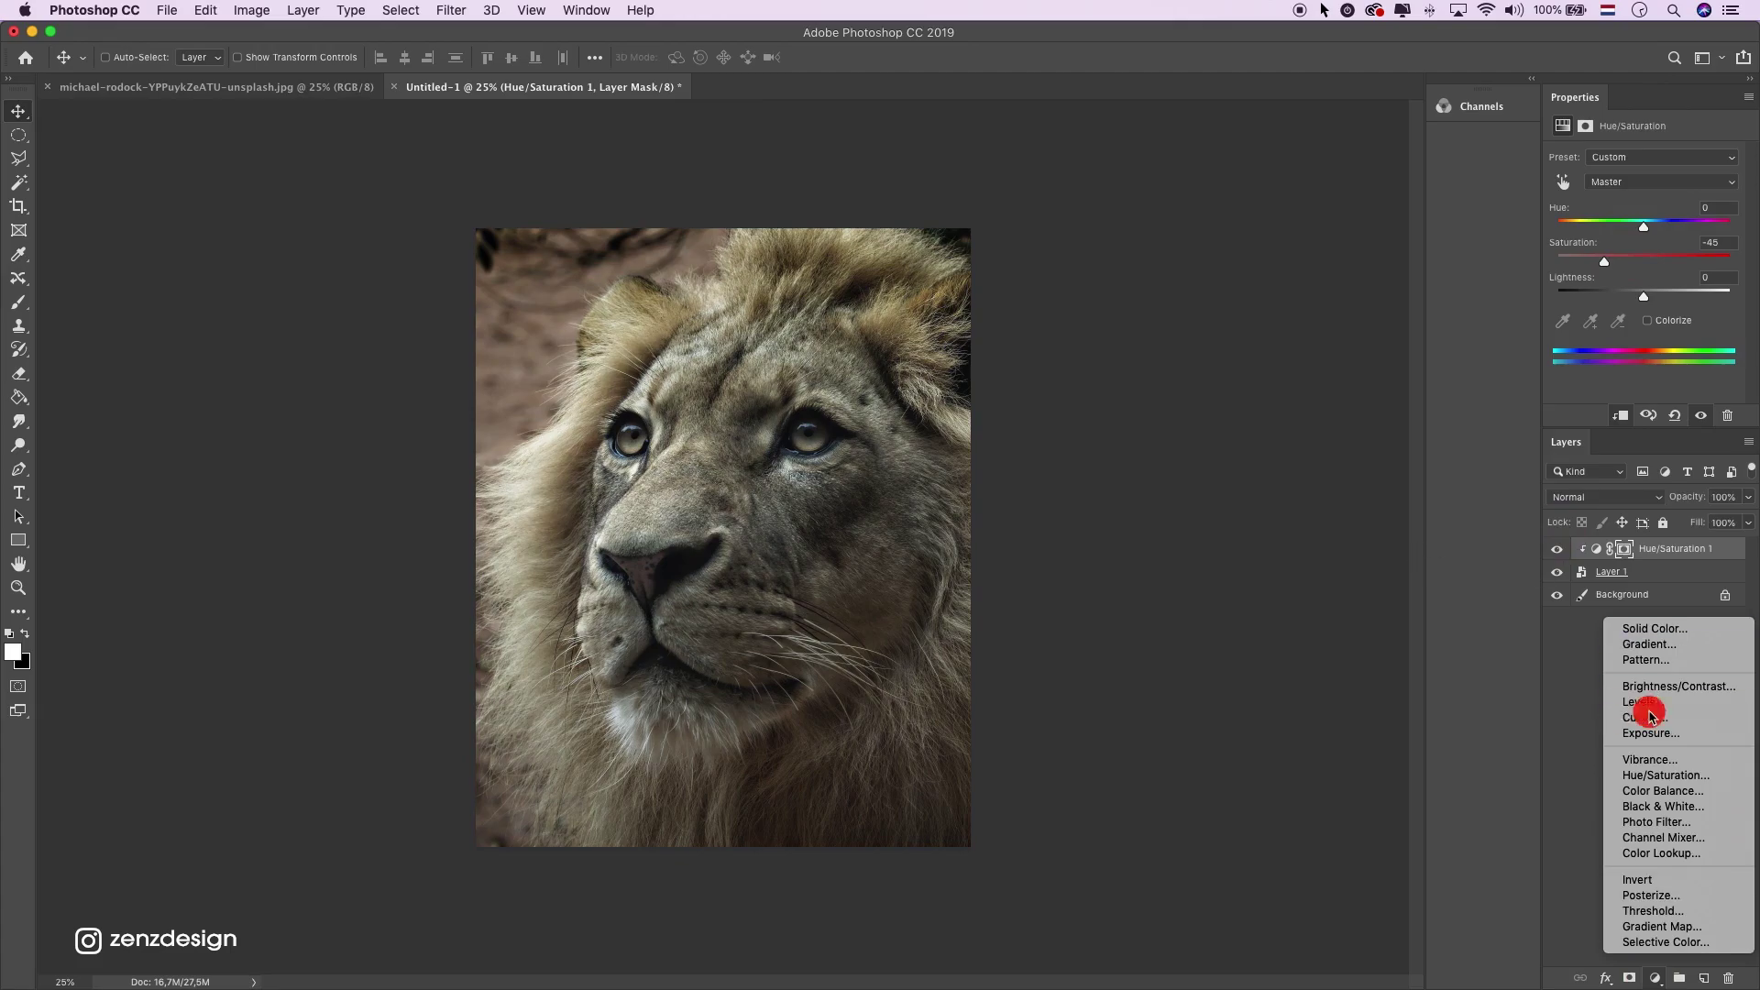
click(1623, 417)
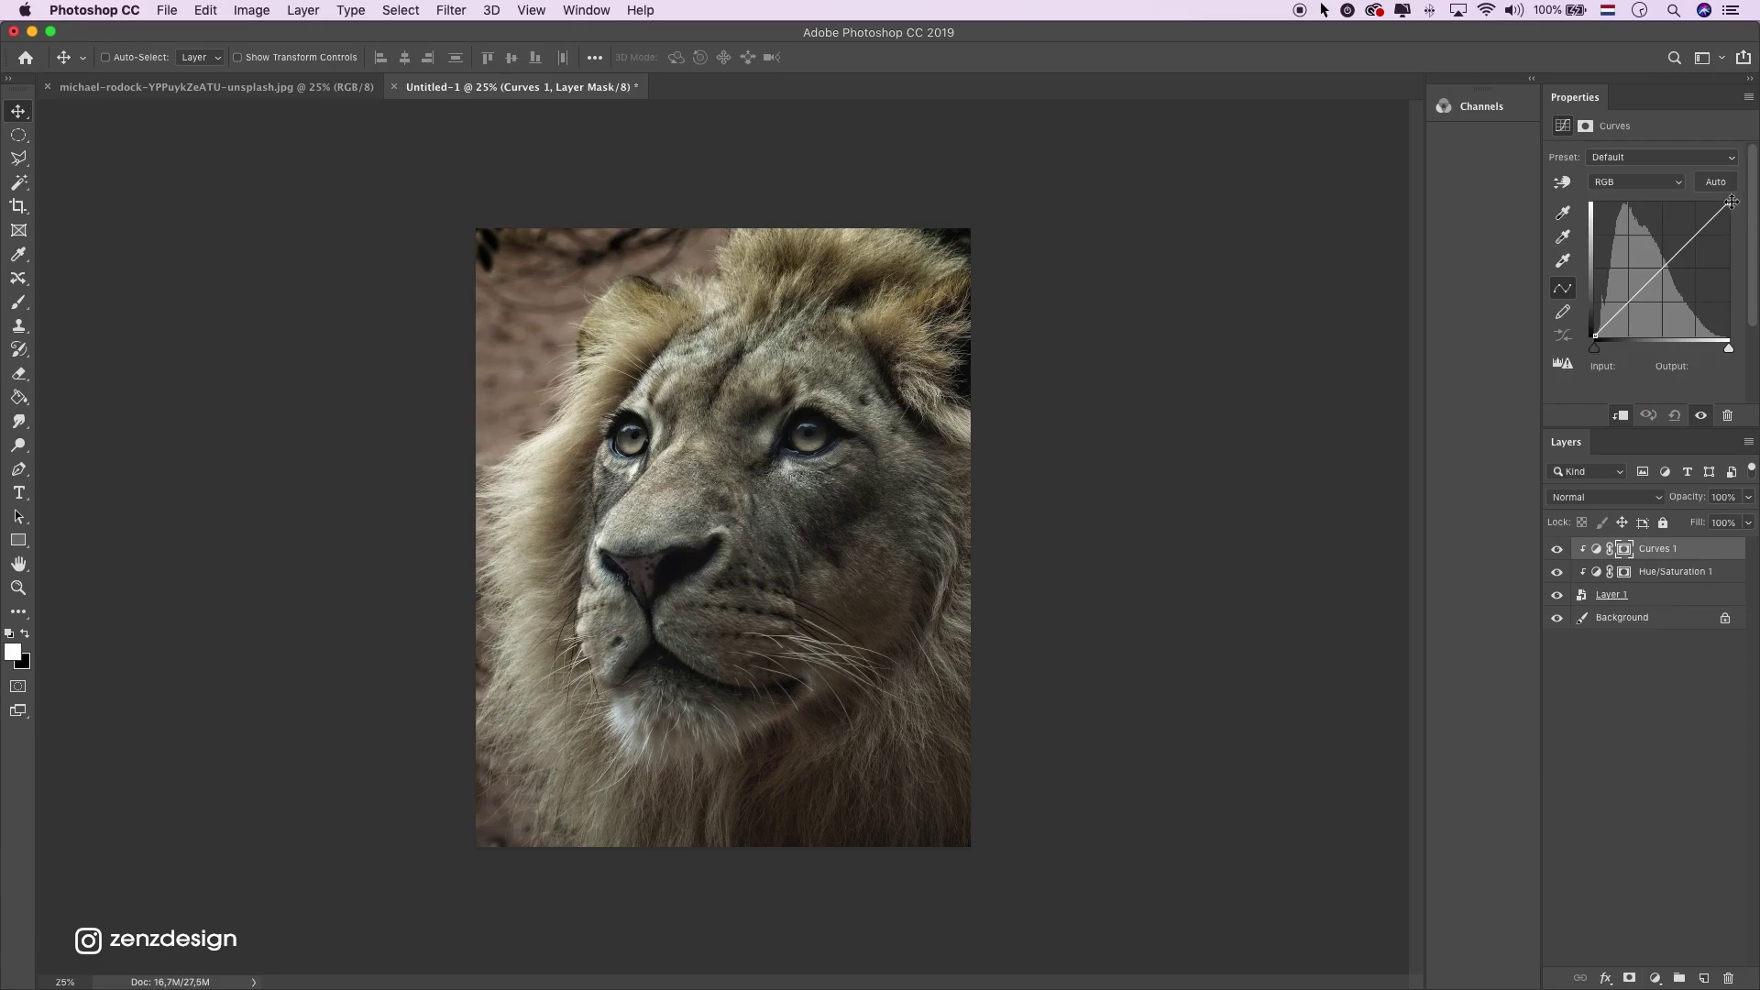
drag(1730, 201, 1739, 268)
click(1625, 548)
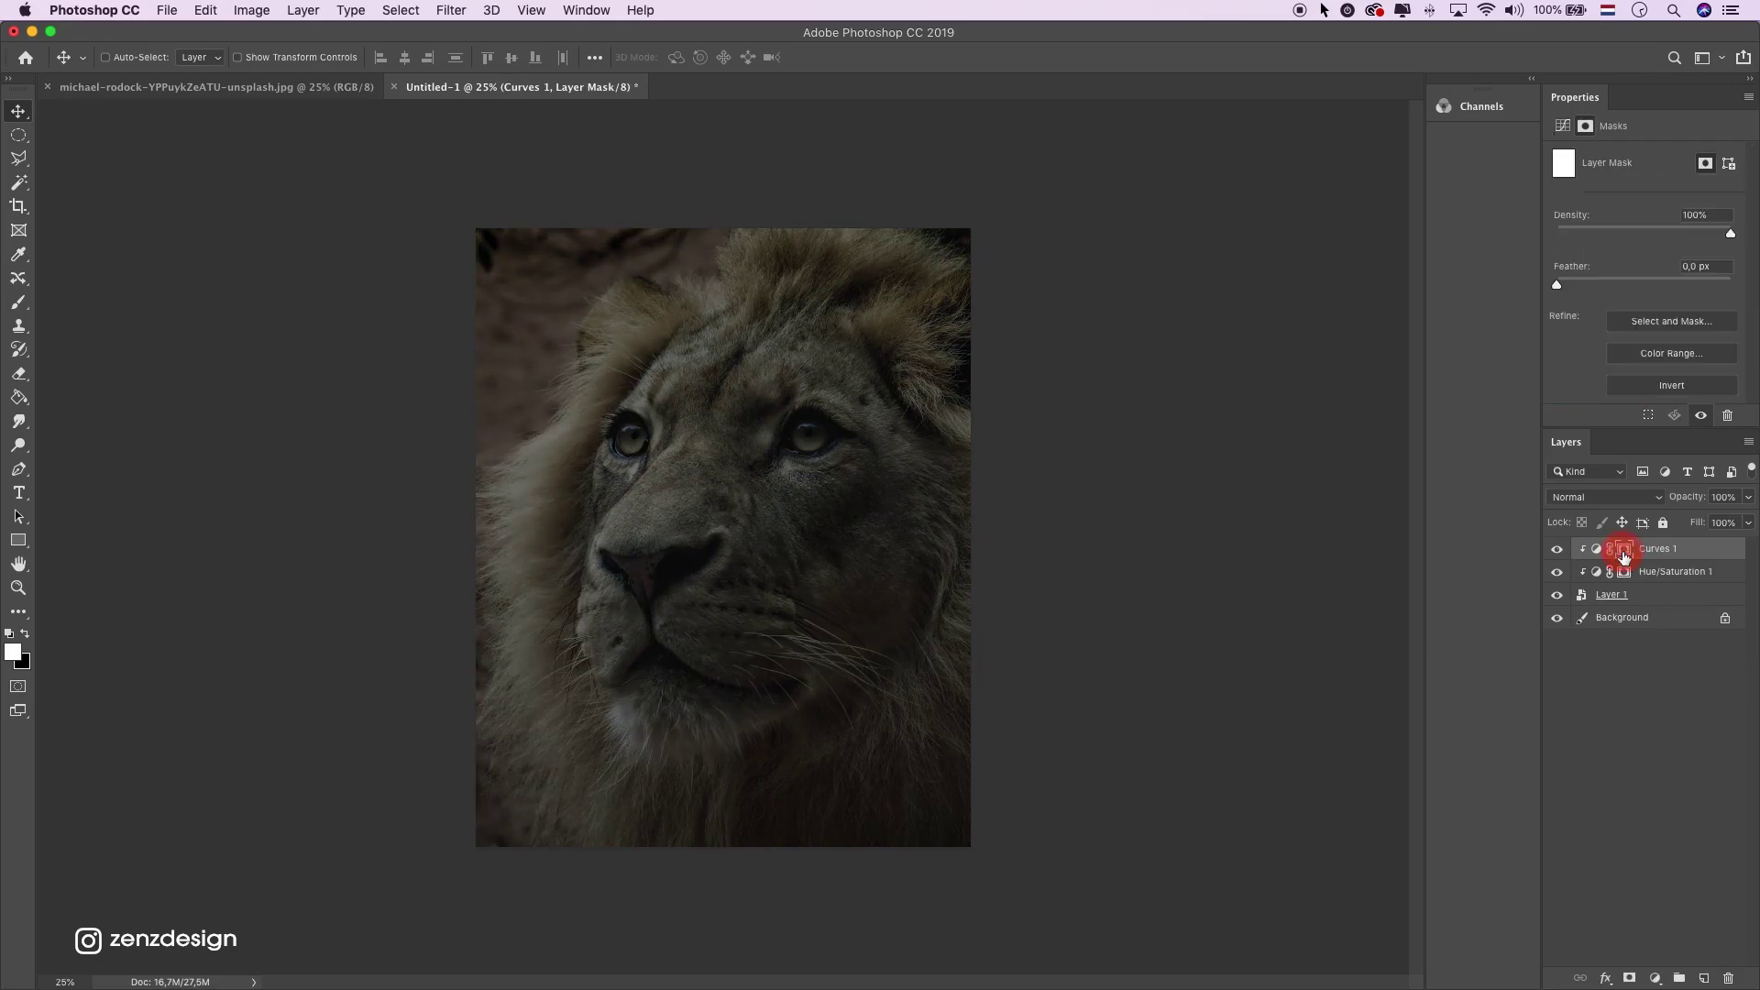
Pick the Brush tool, target the Curves mask, and size the brush to about 800 px
click(19, 301)
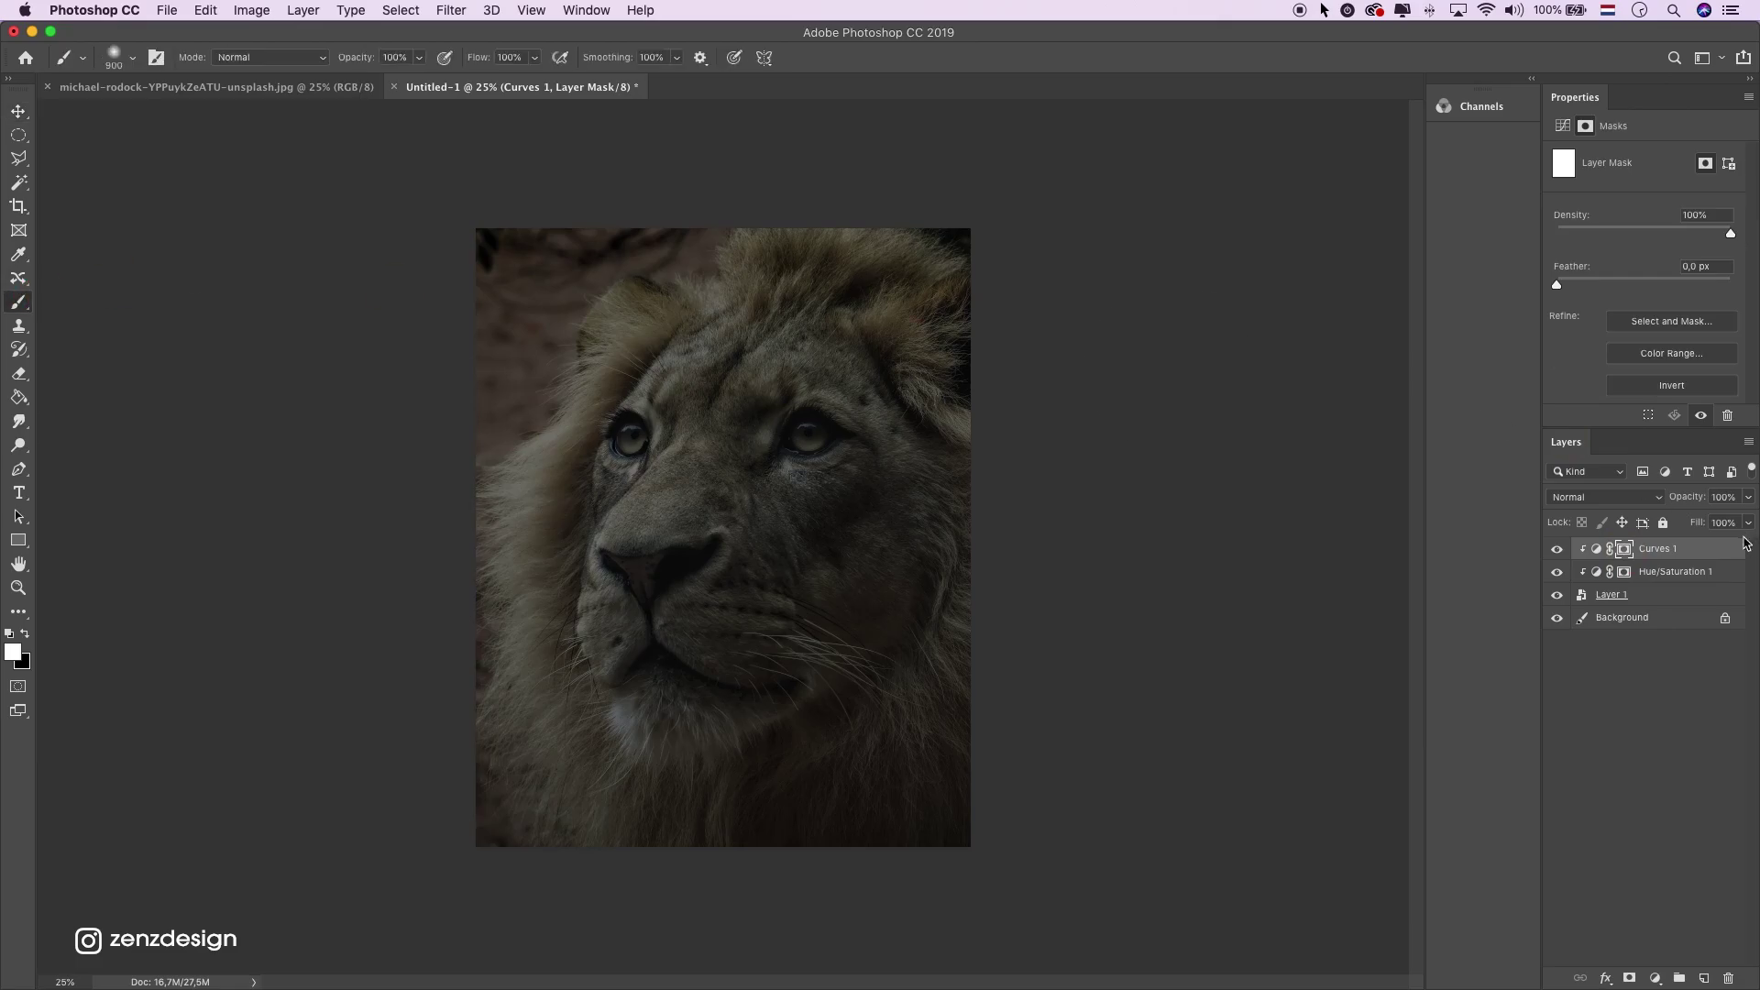
click(1628, 554)
key(bracketright)
key(bracketright)
key(bracketright)
key(bracketright)
key(bracketright)
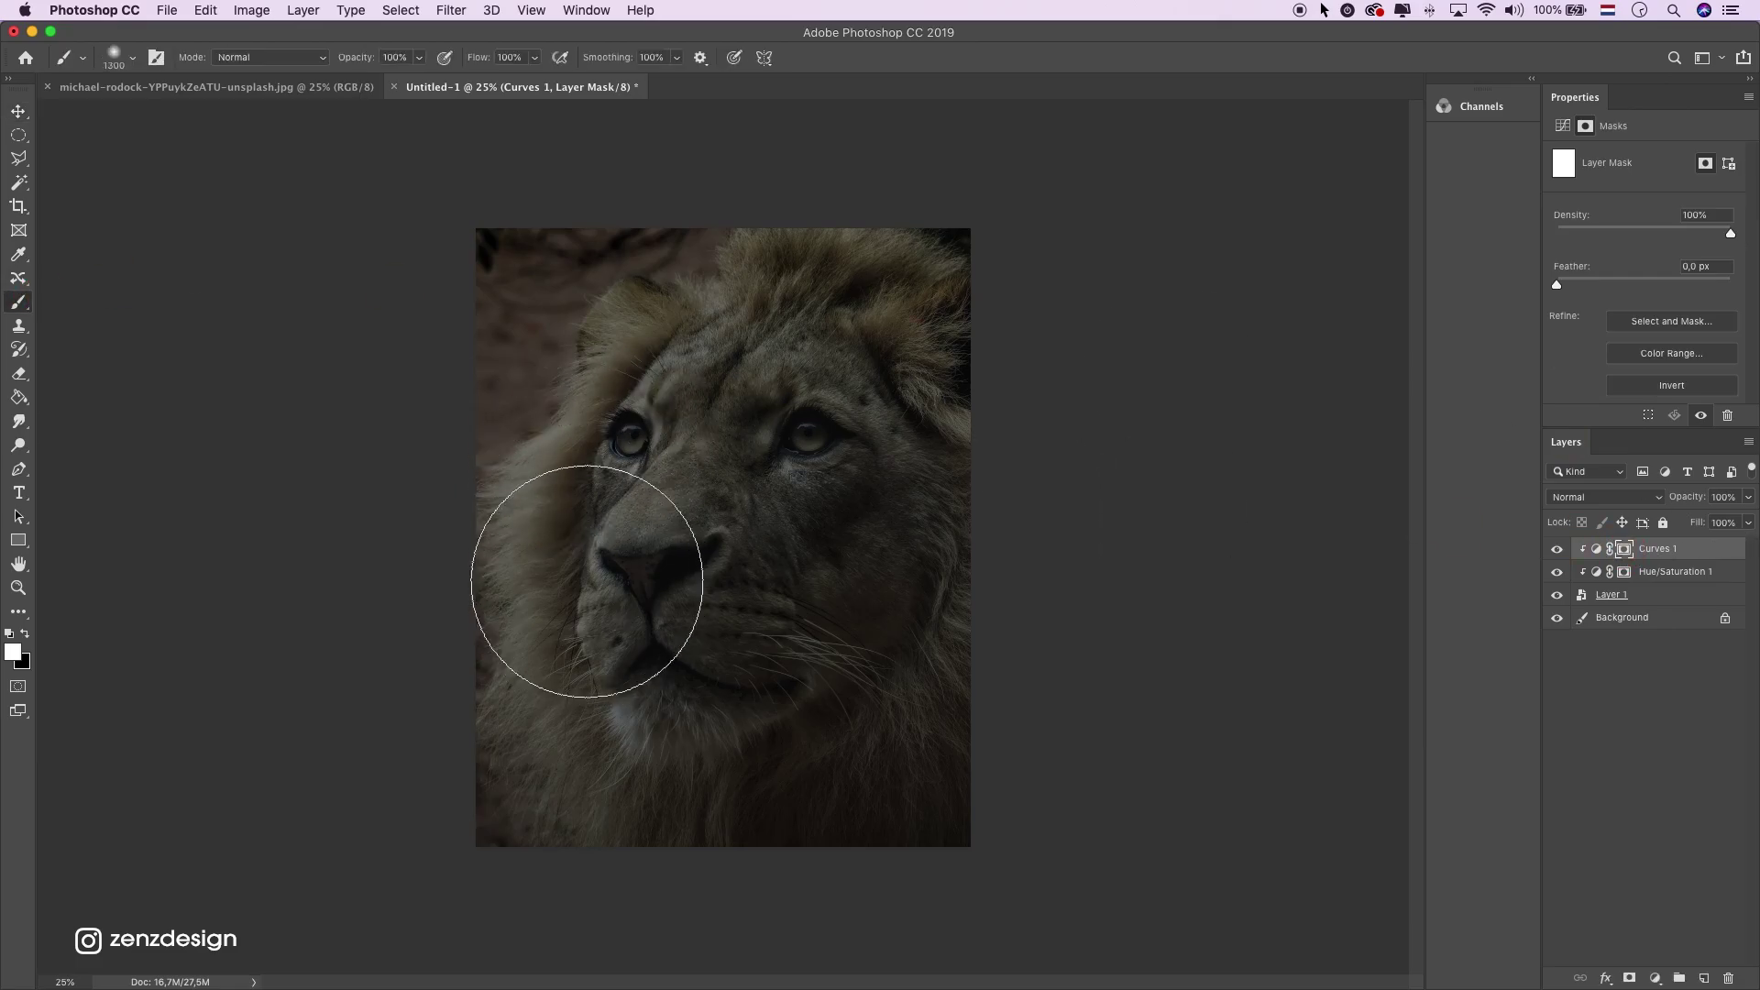
key(bracketleft)
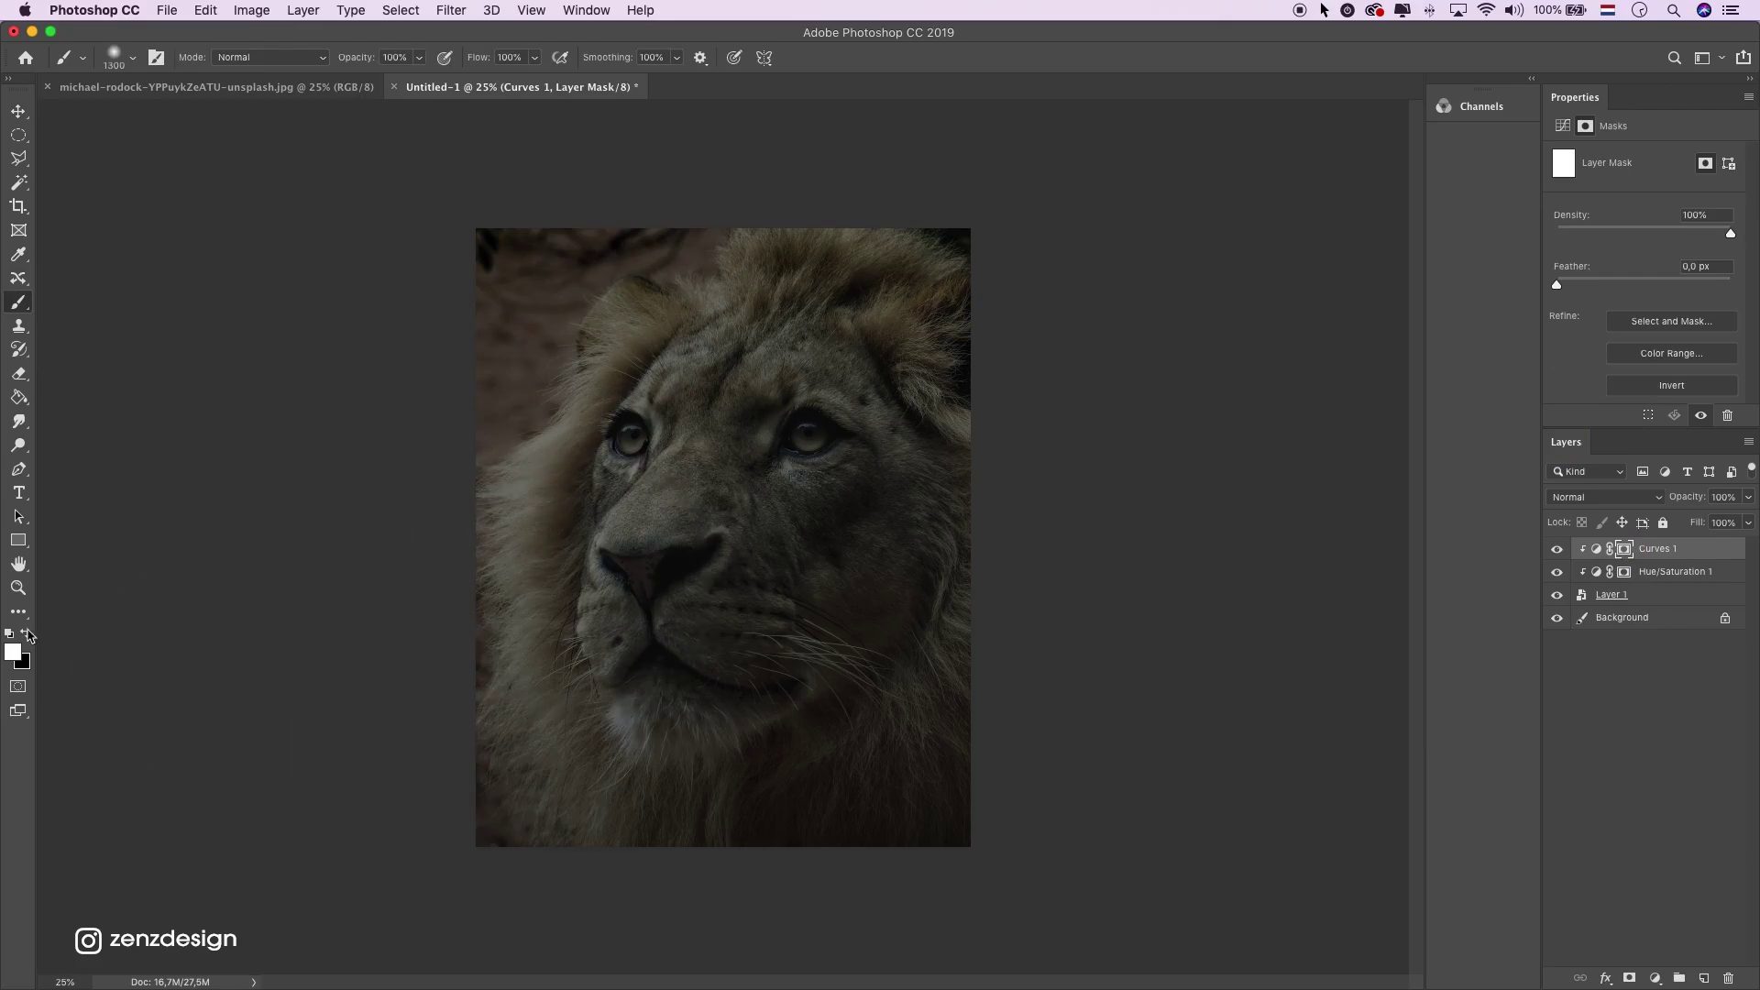
right_click(1631, 552)
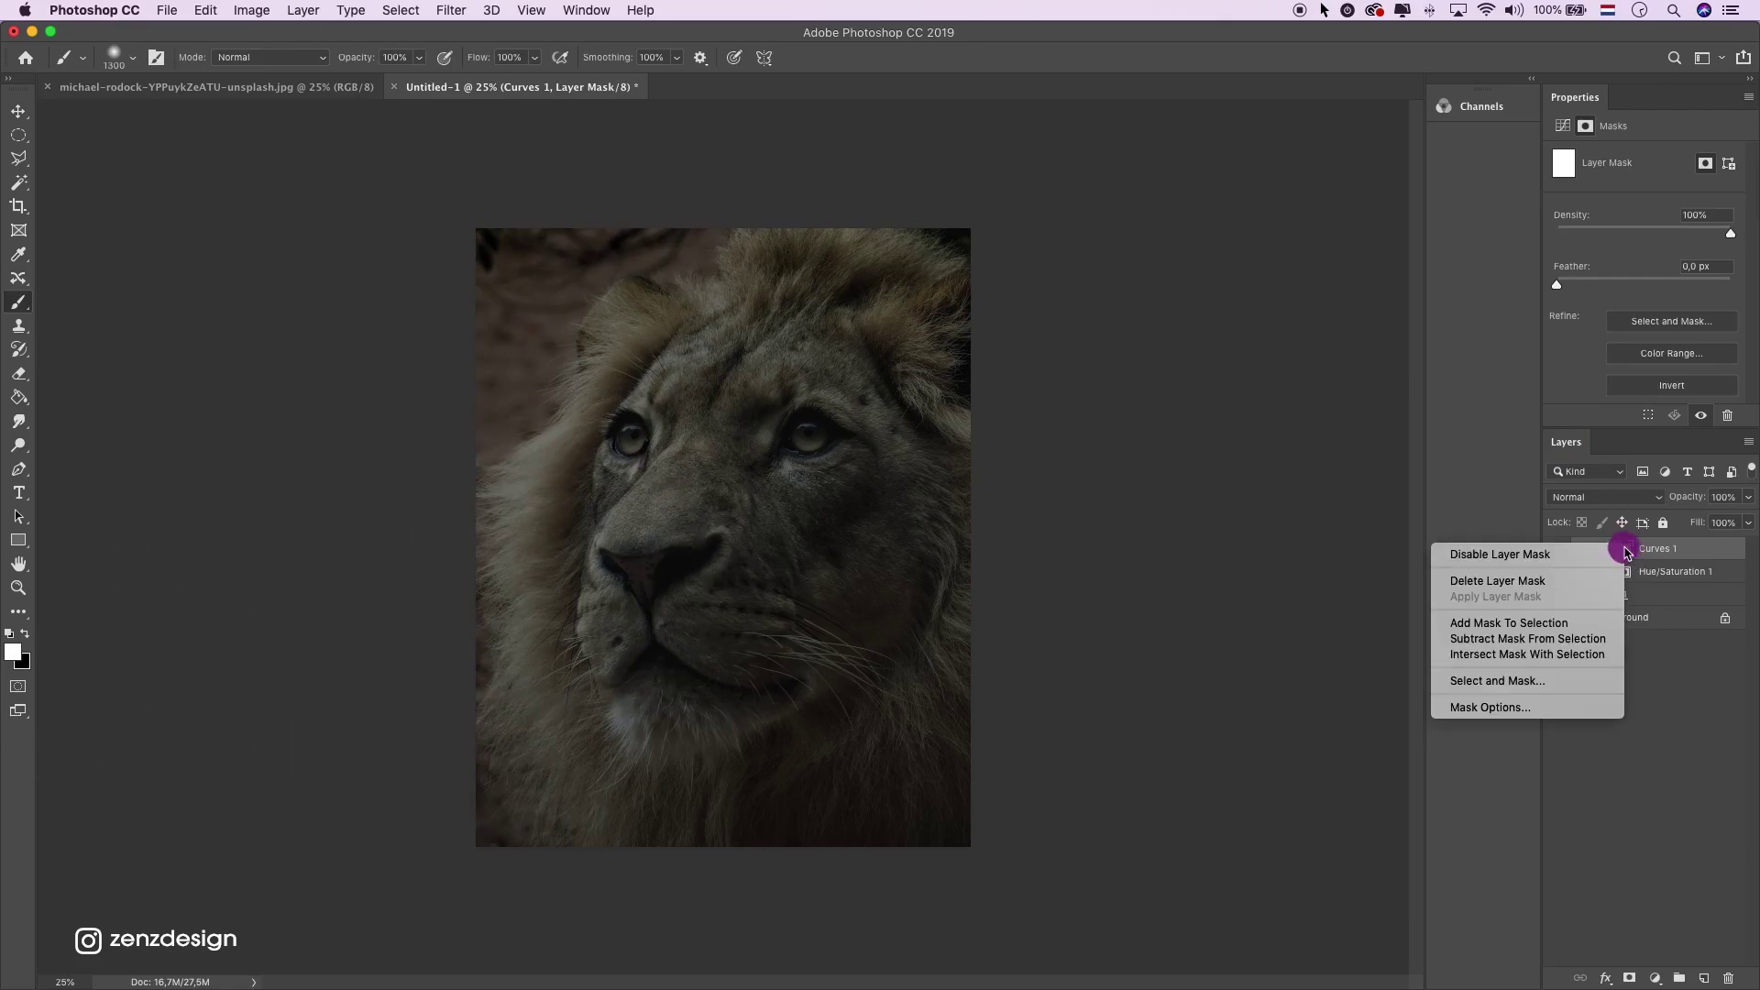
key(Escape)
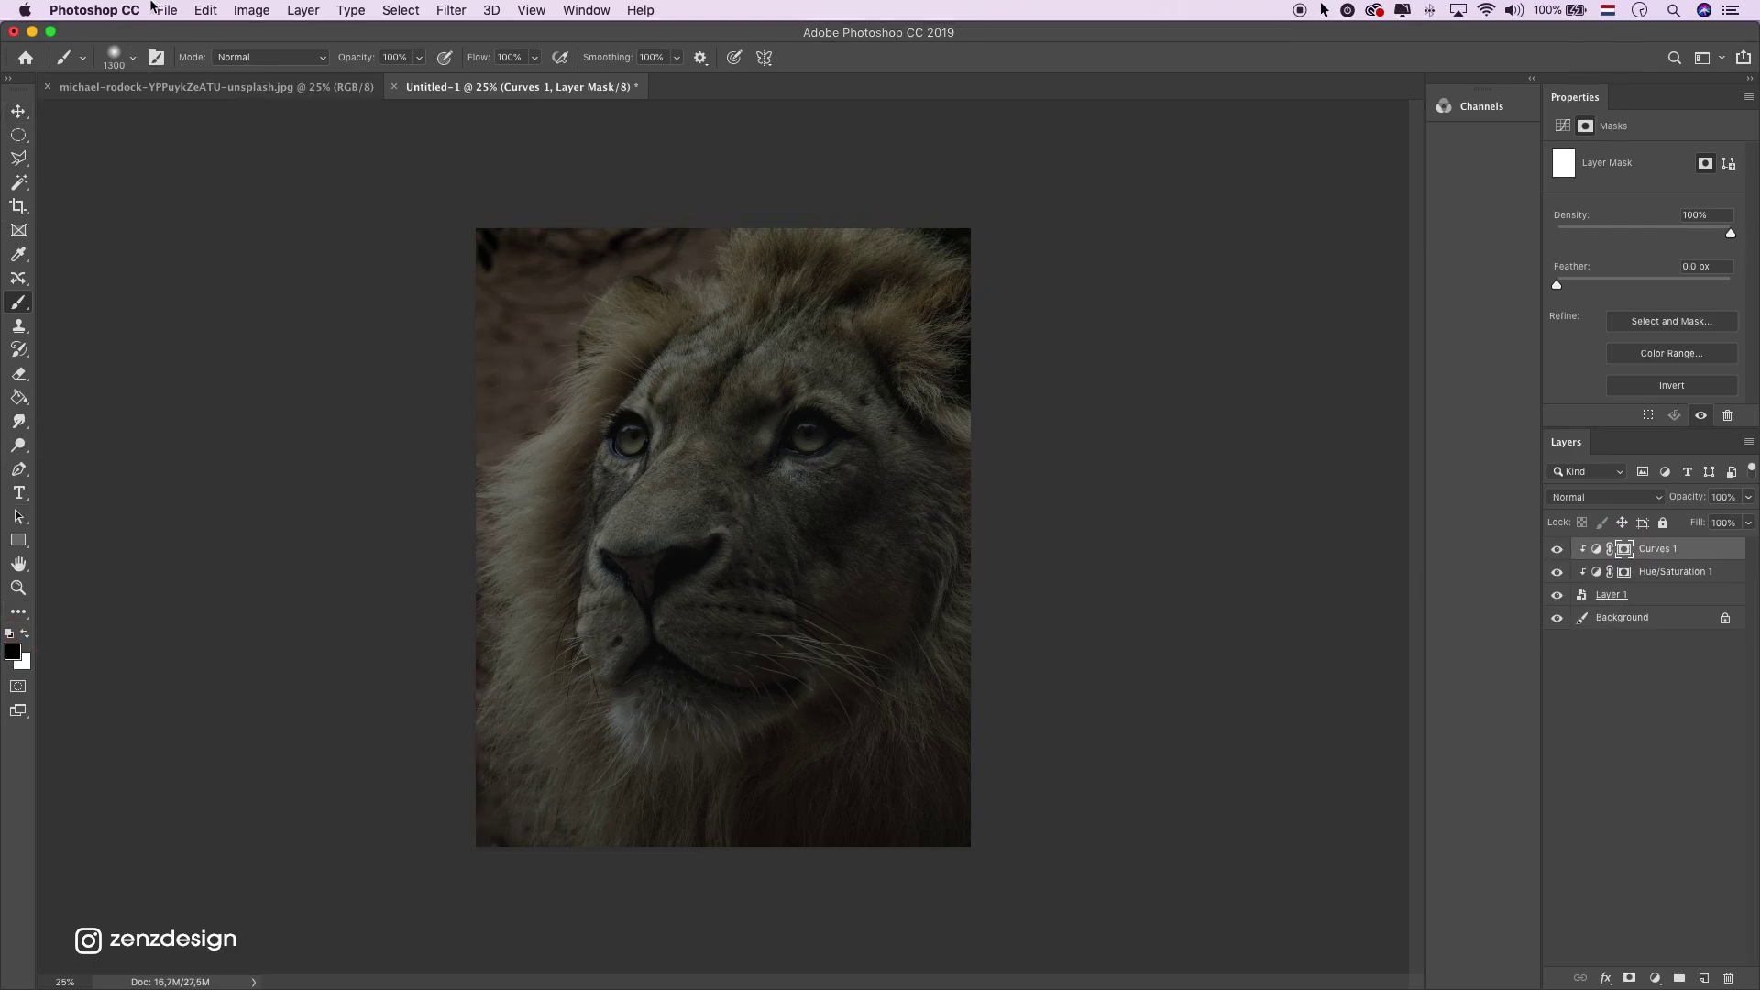
Set the brush hardness to 32% and check the opacity and flow settings
click(122, 62)
drag(131, 157, 167, 157)
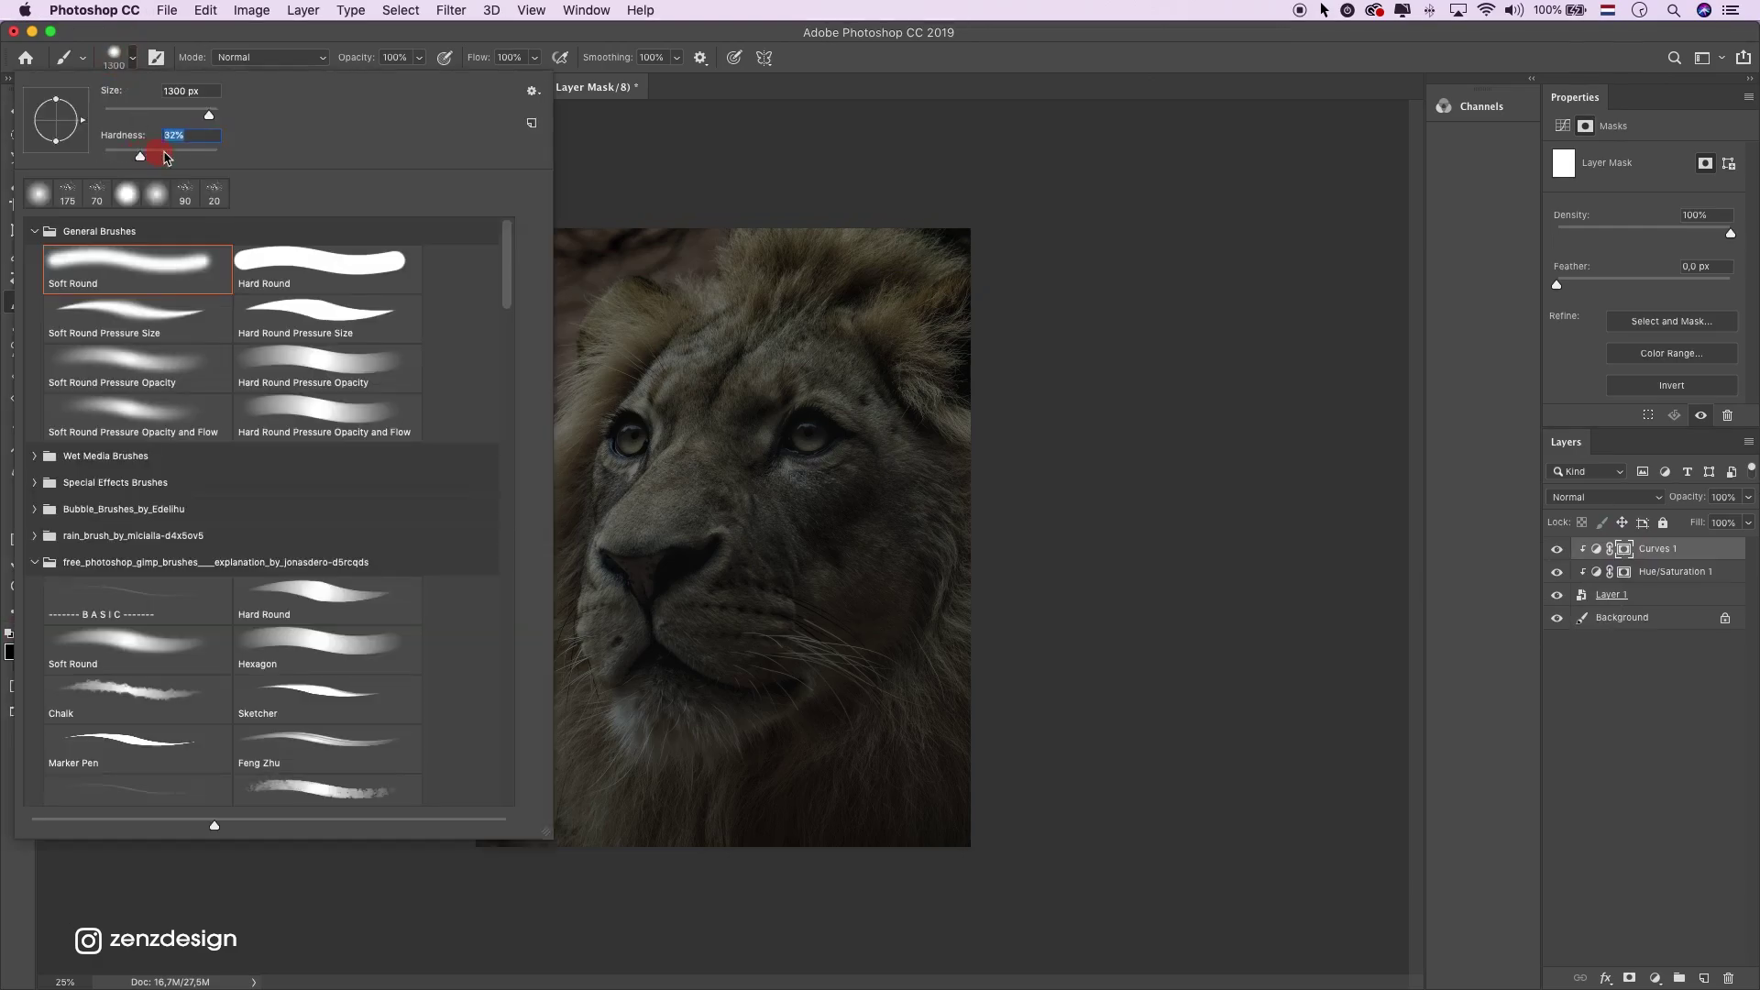
click(400, 11)
click(348, 40)
click(418, 60)
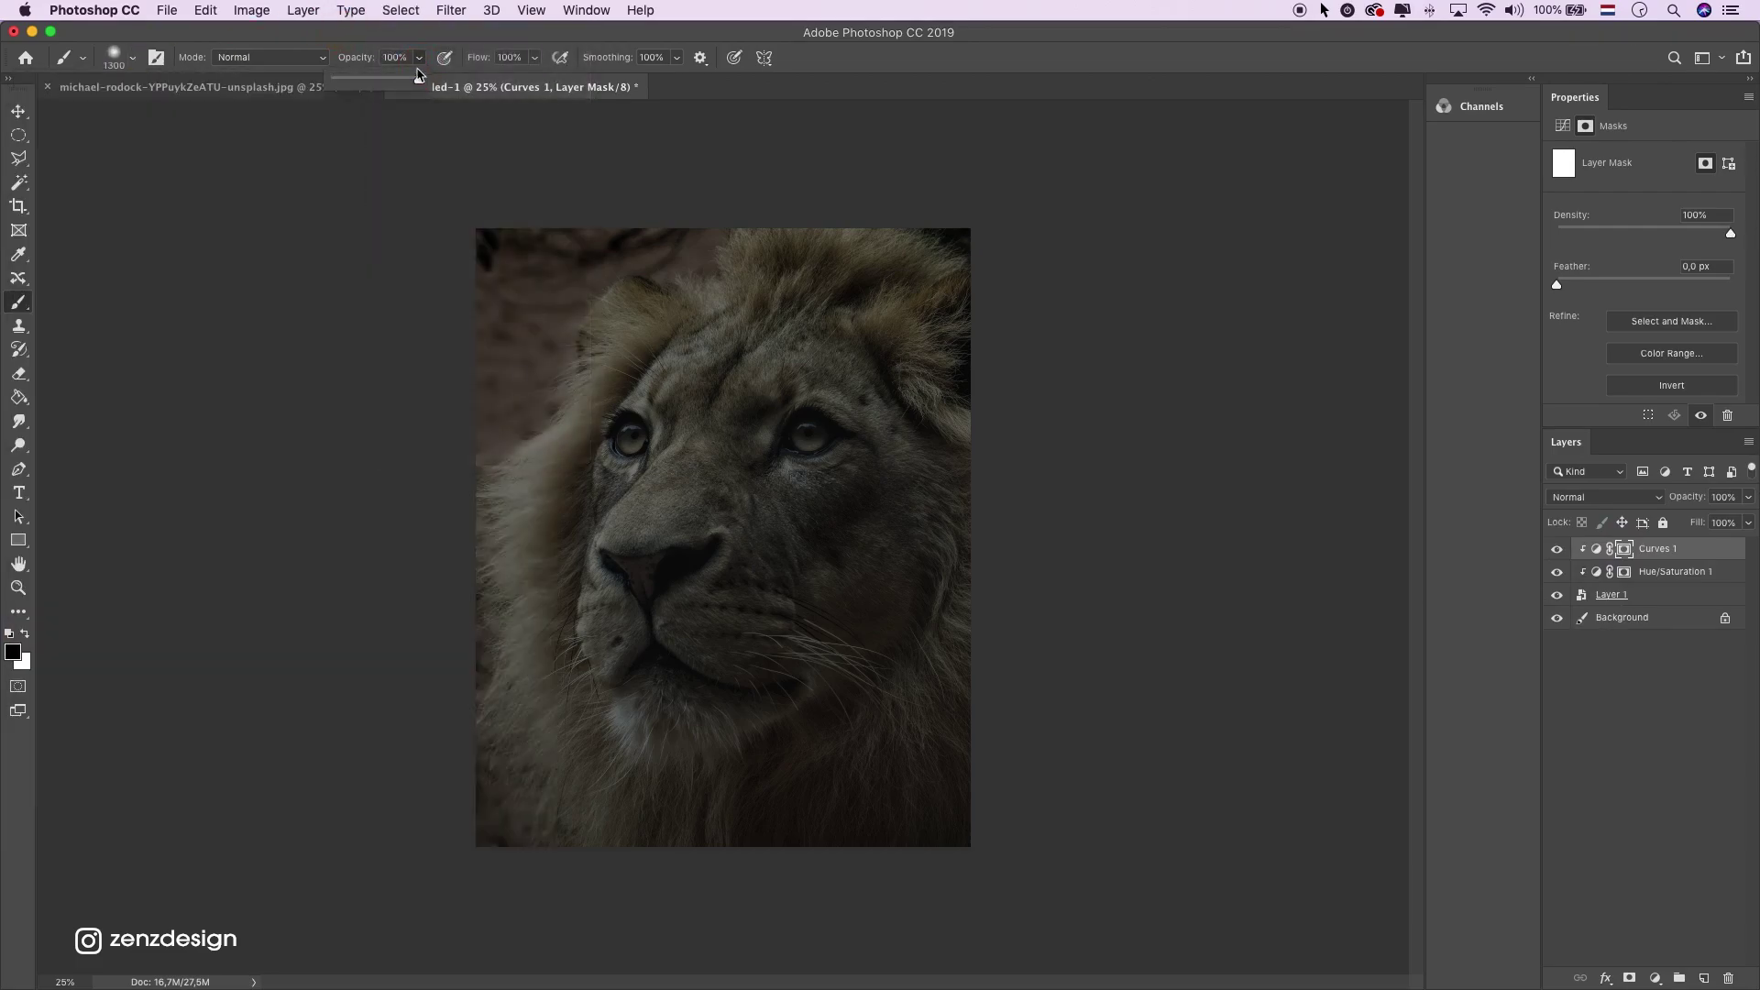
click(534, 57)
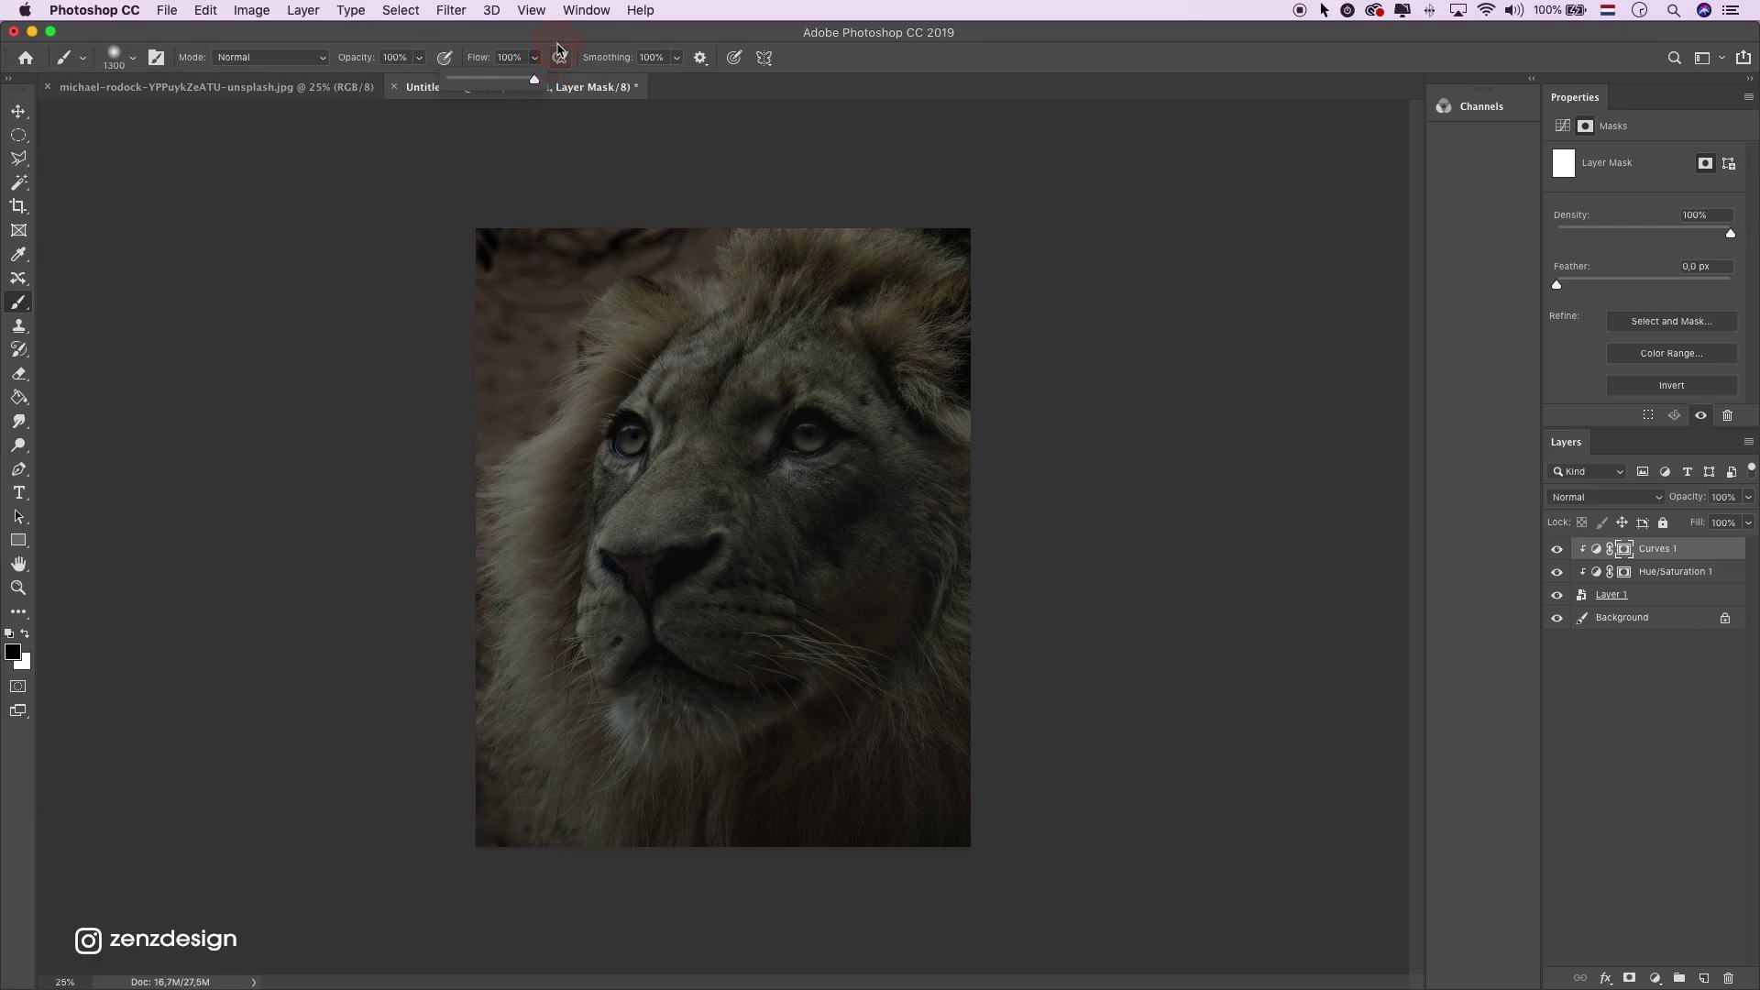
key(Escape)
Paint black on the Curves mask at 800 px to lift the darkening around the left eye
key(bracketleft)
key(bracketleft)
key(bracketleft)
key(bracketleft)
key(bracketleft)
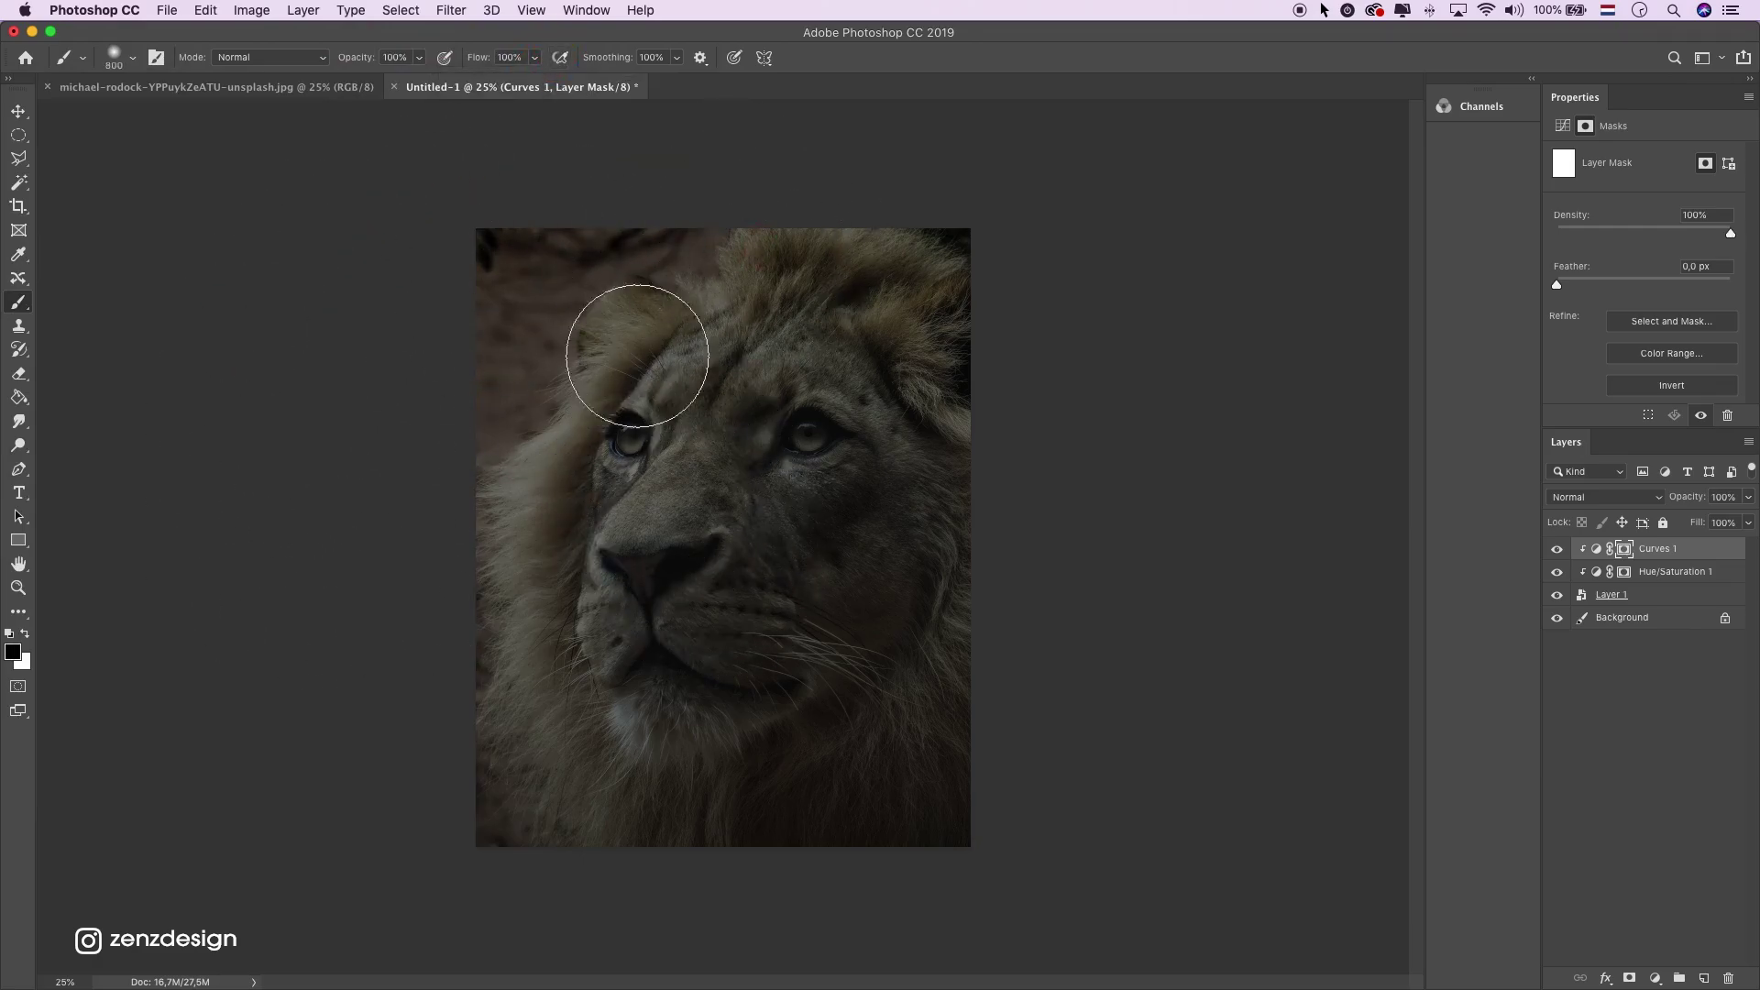
mouse_move(616, 373)
mouse_down()
mouse_move(582, 361)
mouse_move(652, 330)
mouse_move(538, 629)
mouse_move(614, 504)
mouse_up()
key(super+z)
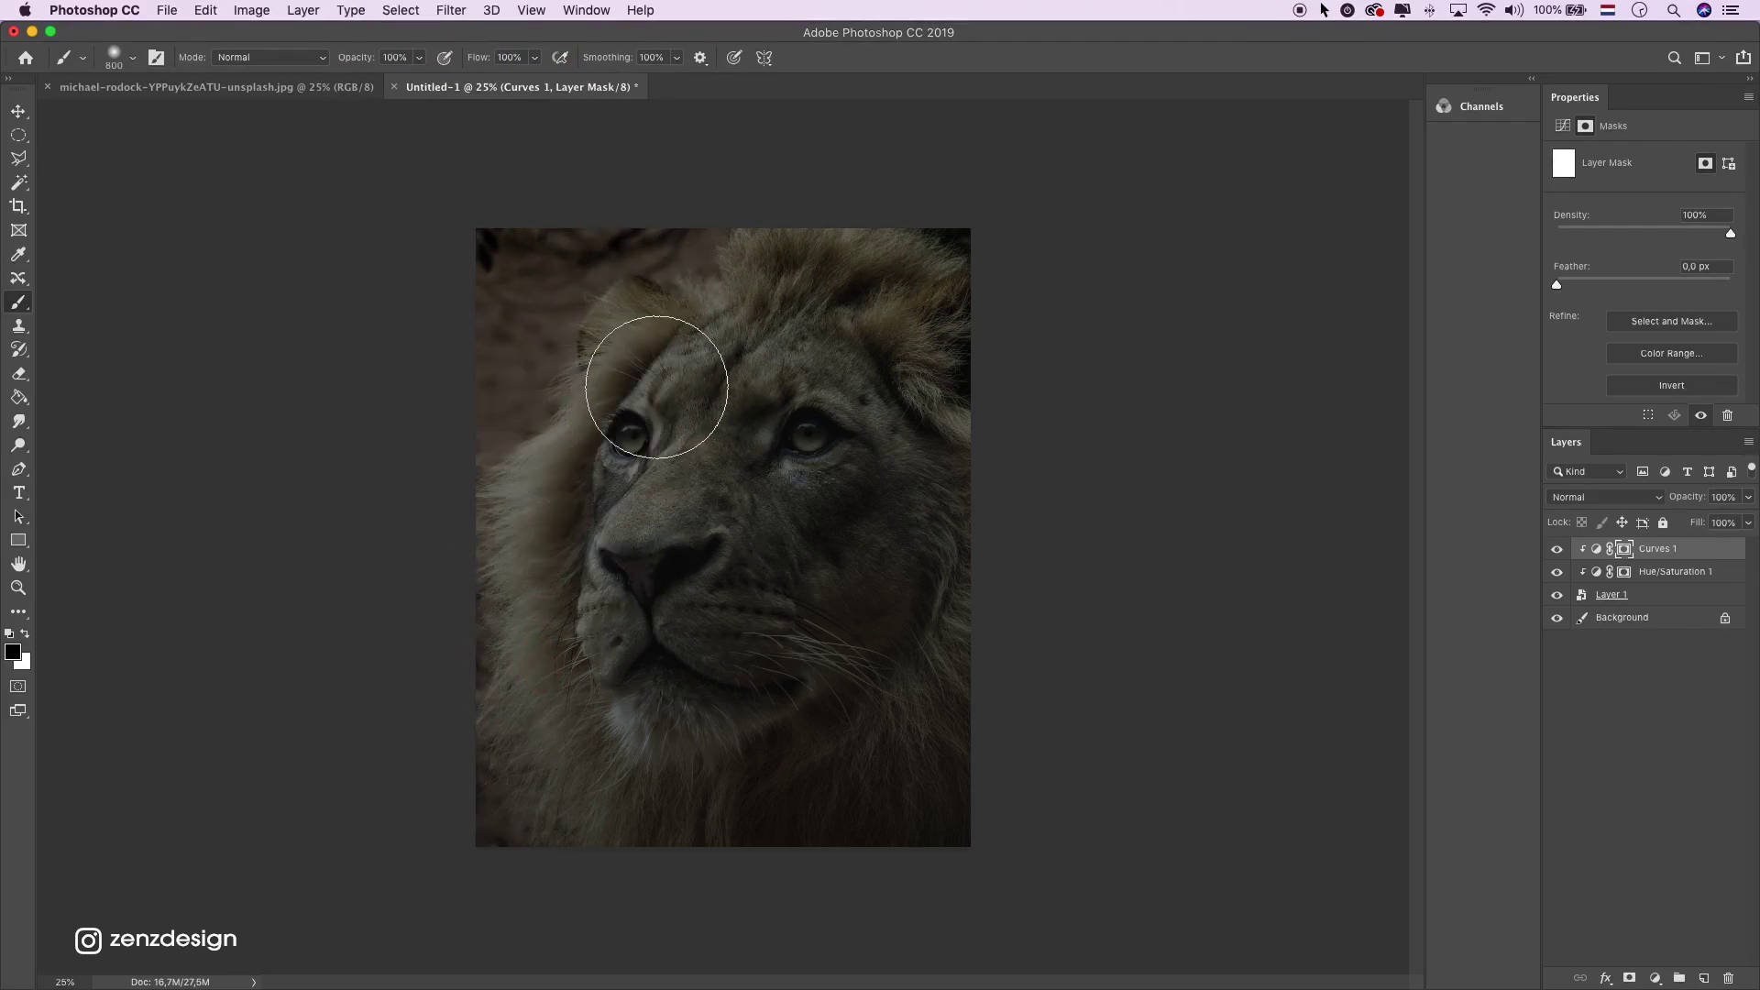
mouse_move(656, 387)
mouse_down()
mouse_move(571, 629)
mouse_move(585, 440)
mouse_move(569, 725)
mouse_move(639, 418)
mouse_move(581, 741)
mouse_move(634, 420)
mouse_move(578, 666)
mouse_move(571, 871)
mouse_move(580, 516)
mouse_move(581, 635)
mouse_move(676, 320)
mouse_move(674, 336)
mouse_move(819, 122)
mouse_move(837, 244)
mouse_up()
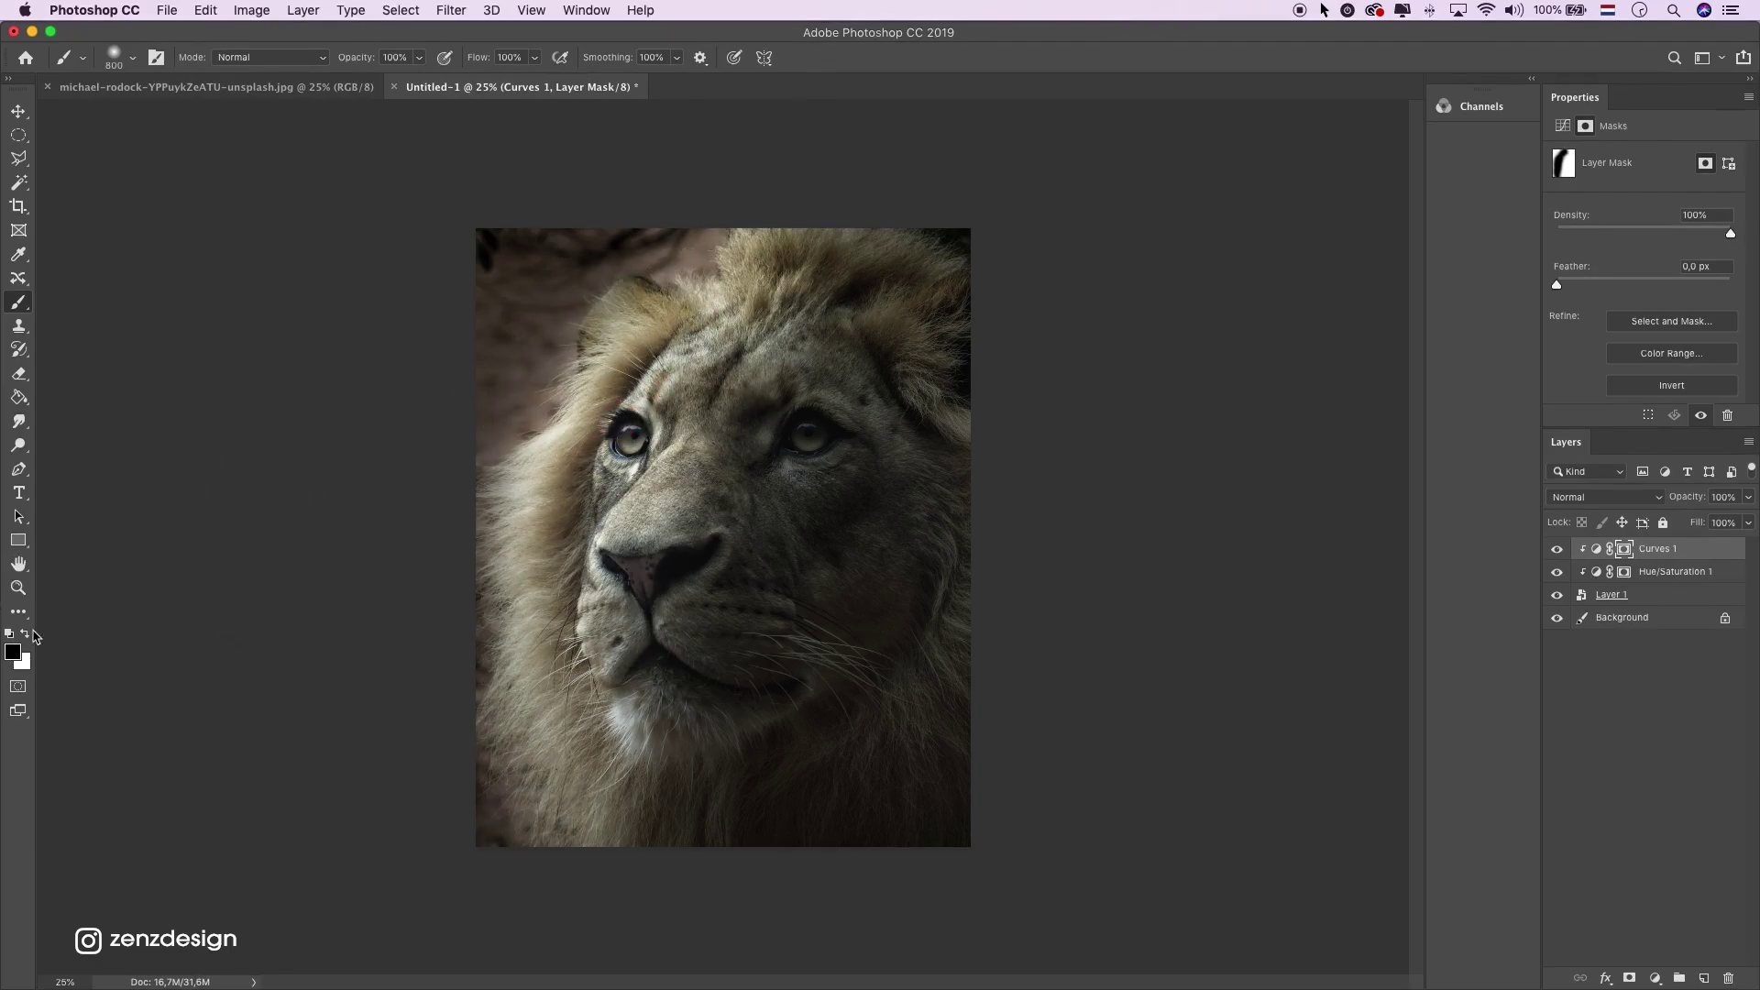
Paint white with a smaller brush to re-darken the mane's top and left edges
click(26, 634)
key(bracketleft)
key(bracketleft)
key(bracketleft)
key(bracketleft)
key(bracketleft)
key(bracketleft)
mouse_move(730, 213)
mouse_down()
mouse_move(644, 268)
mouse_move(475, 232)
mouse_move(642, 263)
mouse_move(548, 337)
mouse_move(490, 411)
mouse_move(526, 418)
mouse_move(496, 445)
mouse_move(484, 409)
mouse_move(387, 591)
mouse_move(450, 608)
mouse_move(431, 799)
mouse_move(470, 824)
mouse_move(468, 900)
mouse_move(552, 858)
mouse_move(488, 745)
mouse_move(502, 693)
mouse_move(485, 644)
mouse_move(468, 647)
mouse_move(468, 542)
mouse_move(432, 540)
mouse_up()
mouse_move(628, 258)
mouse_down()
mouse_move(569, 271)
mouse_move(476, 381)
mouse_up()
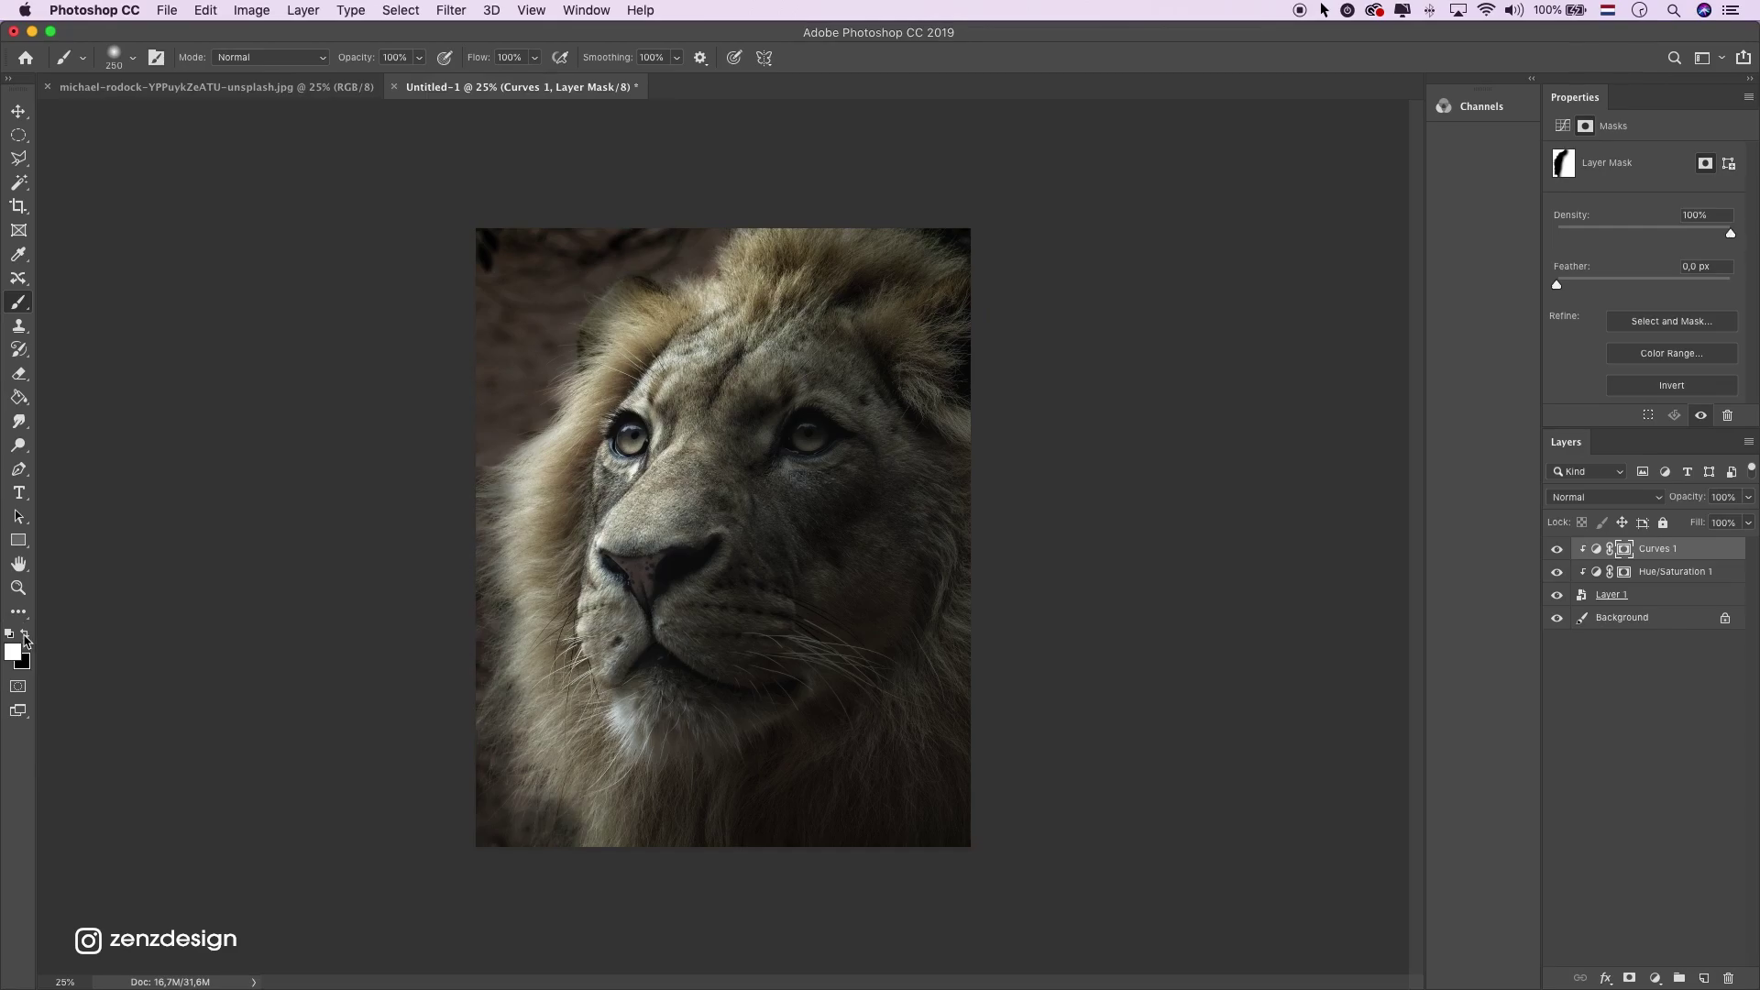
mouse_move(646, 275)
mouse_down()
mouse_move(594, 385)
mouse_move(610, 330)
mouse_move(706, 314)
mouse_move(789, 237)
mouse_move(629, 402)
mouse_move(633, 424)
mouse_move(735, 337)
mouse_move(596, 506)
mouse_move(645, 476)
mouse_move(609, 632)
mouse_move(630, 765)
mouse_move(715, 423)
mouse_move(617, 719)
mouse_move(622, 522)
mouse_move(663, 443)
mouse_up()
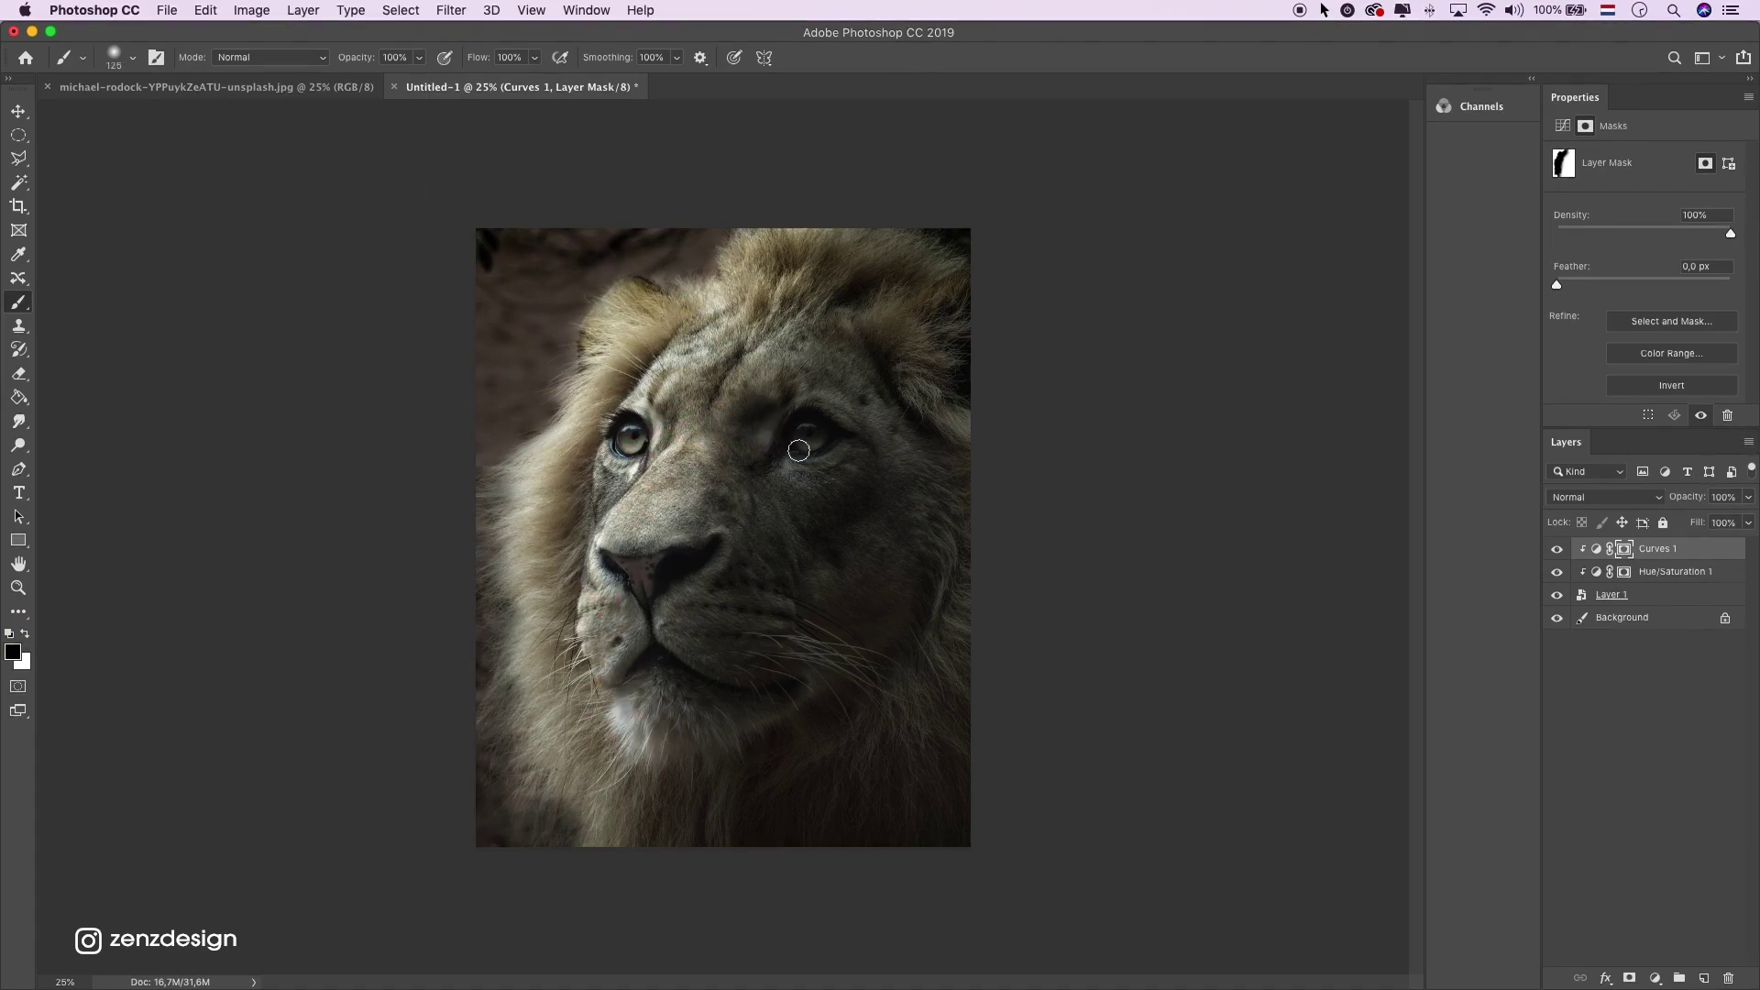
Paint the Curves mask over both eyes to brighten them, undoing a stray mane stroke
mouse_move(809, 443)
mouse_down()
mouse_move(846, 437)
mouse_move(781, 456)
mouse_move(808, 419)
mouse_move(771, 462)
mouse_move(855, 440)
mouse_move(774, 453)
mouse_up()
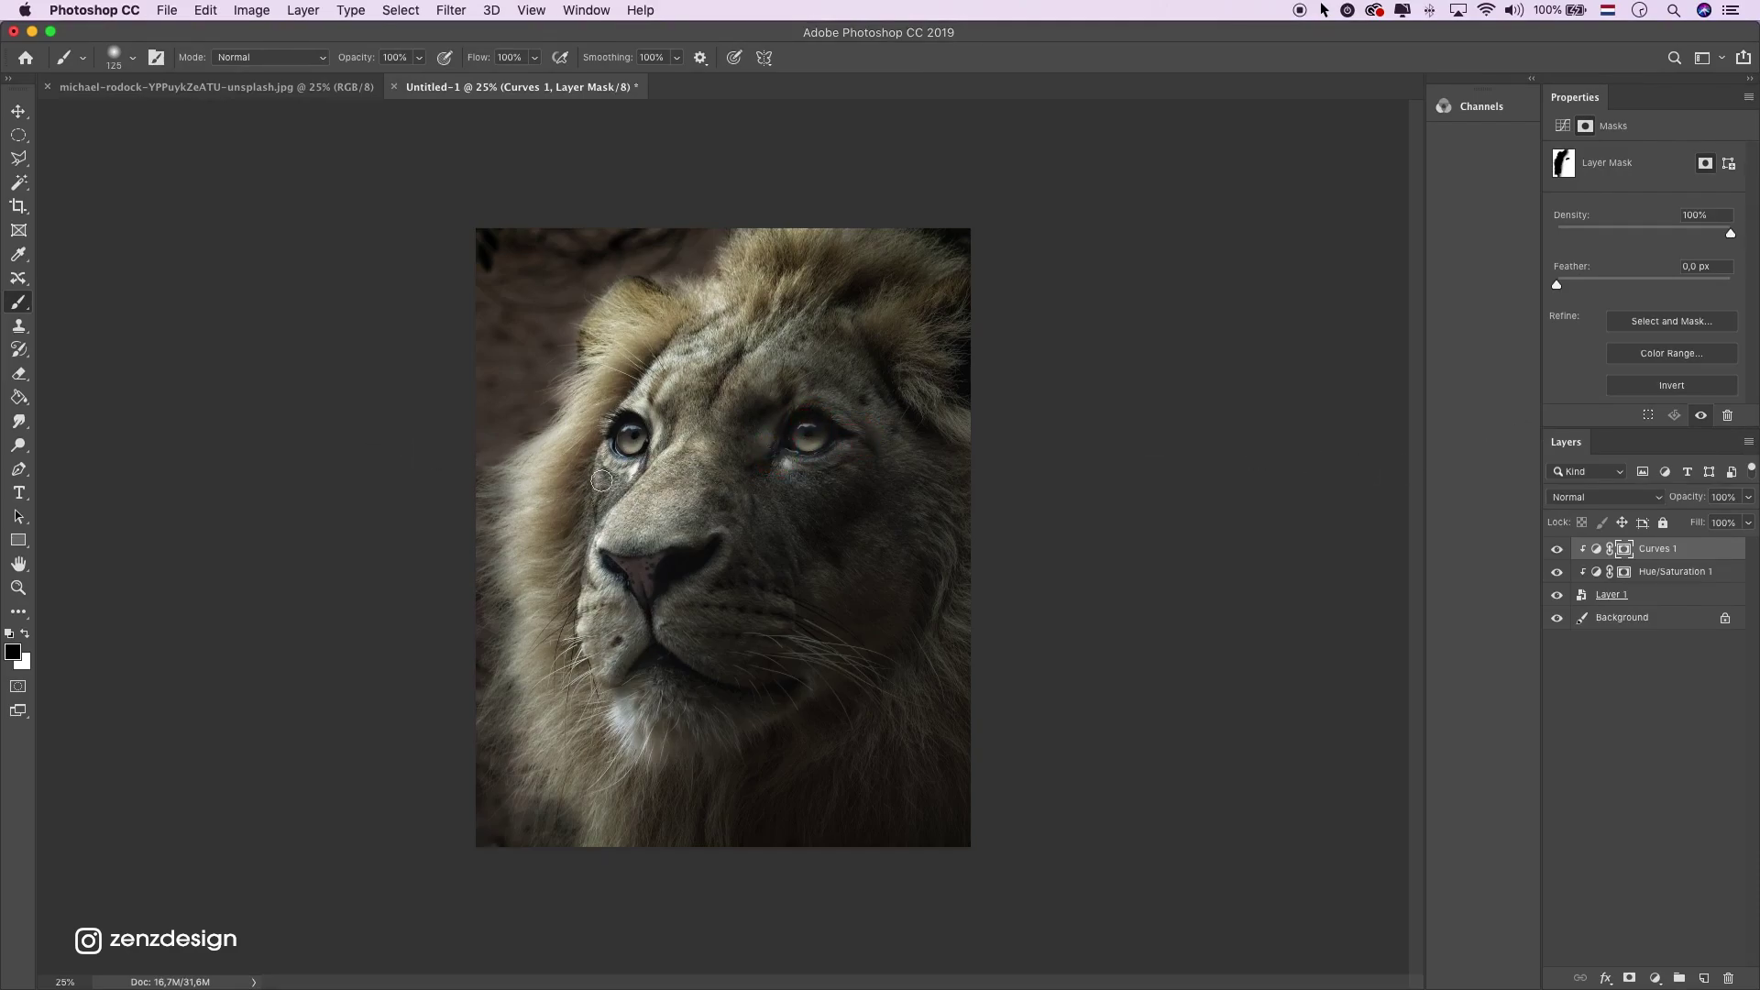
drag(633, 444, 612, 437)
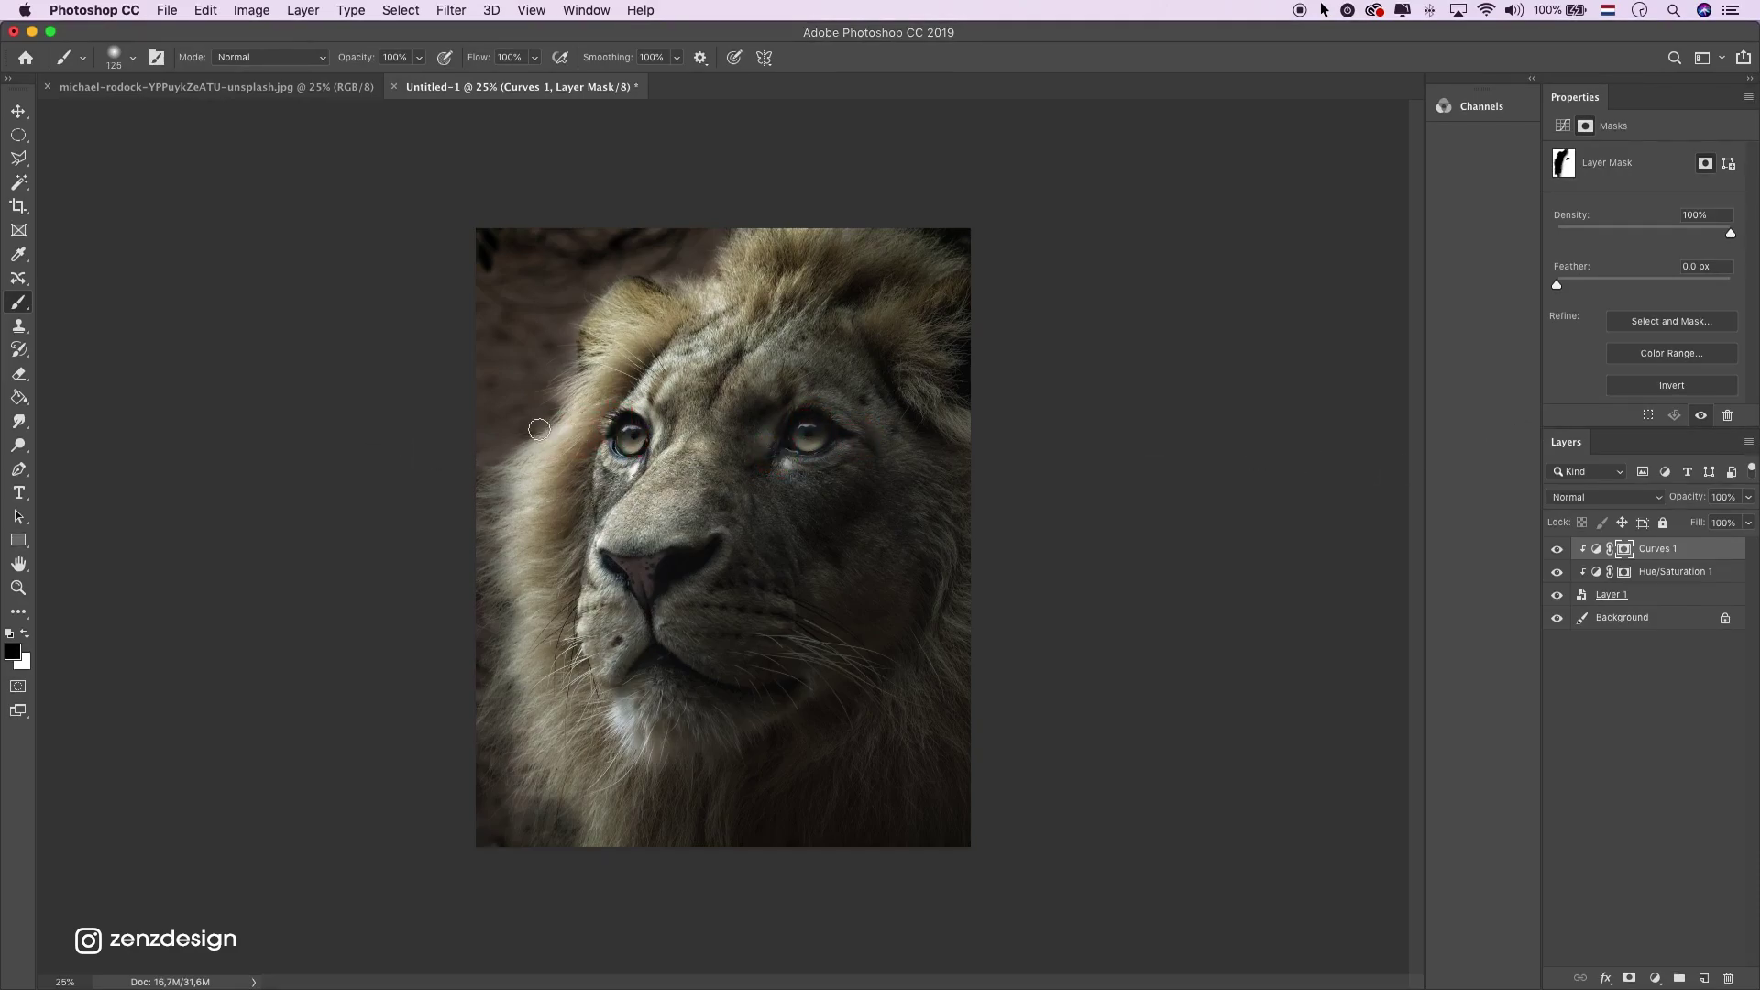
click(1556, 547)
click(1556, 547)
mouse_move(954, 177)
mouse_down()
mouse_move(911, 248)
mouse_move(880, 243)
mouse_up()
key(super+z)
key(super+z)
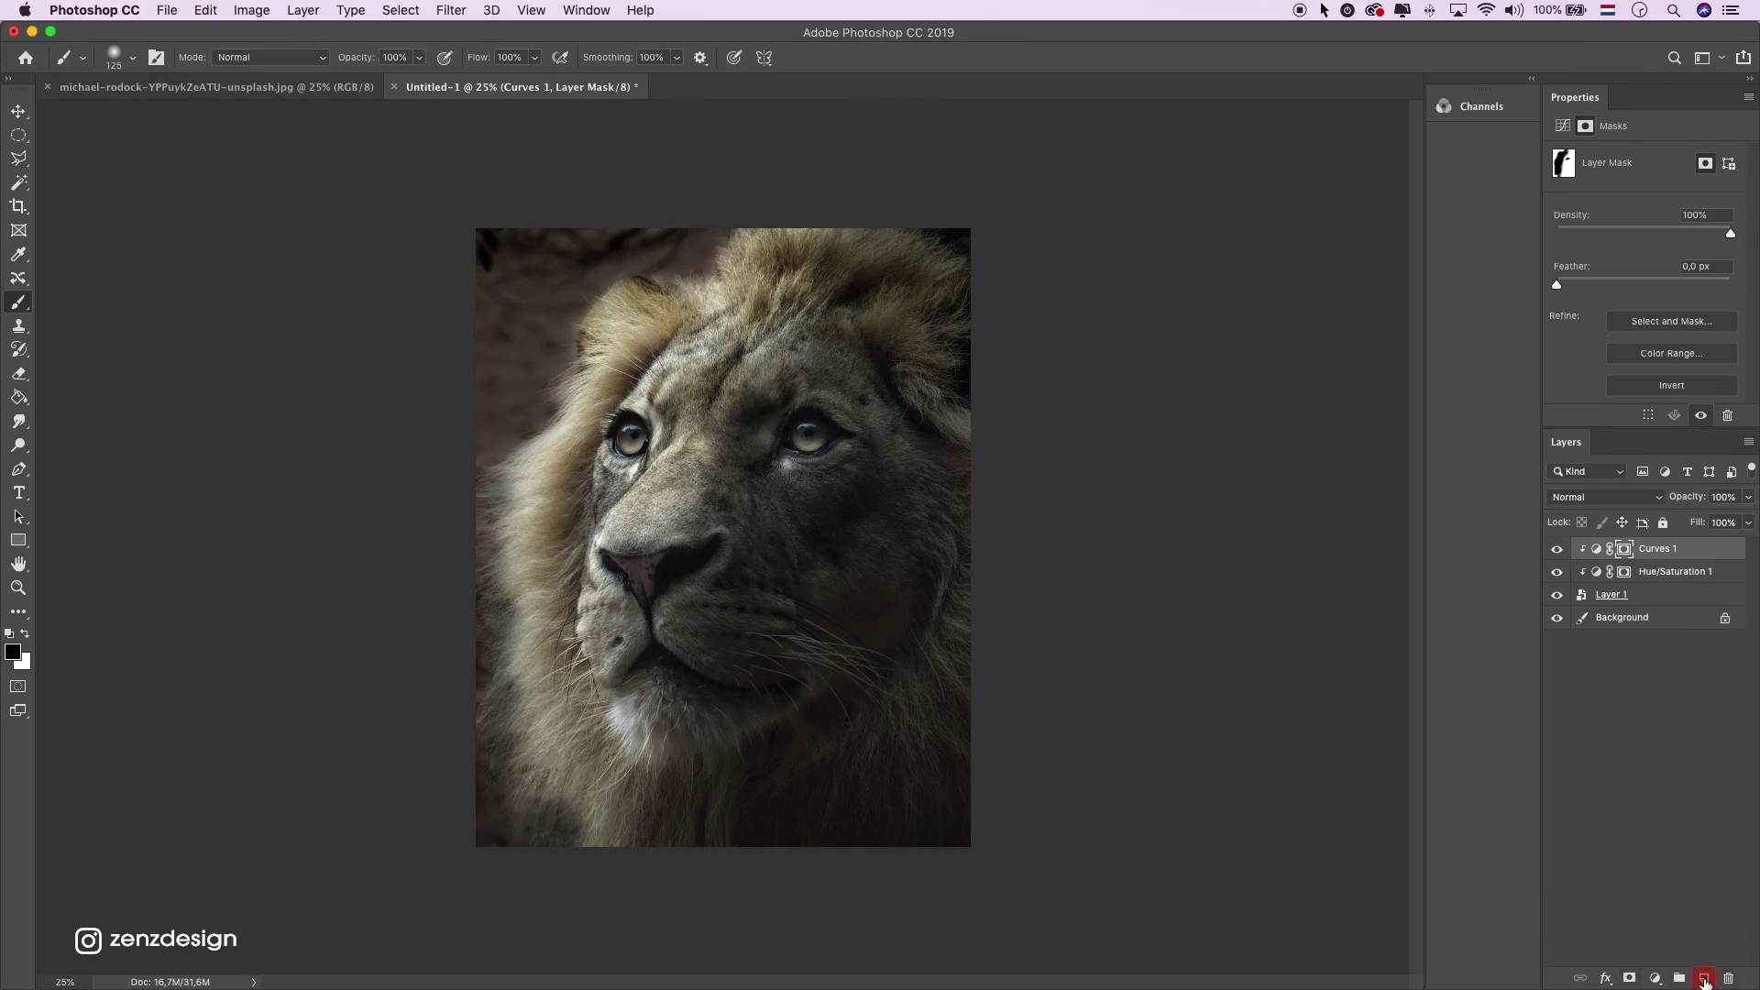
Create a new Layer 2 clipped to the adjustment stack
click(1705, 979)
right_click(1619, 552)
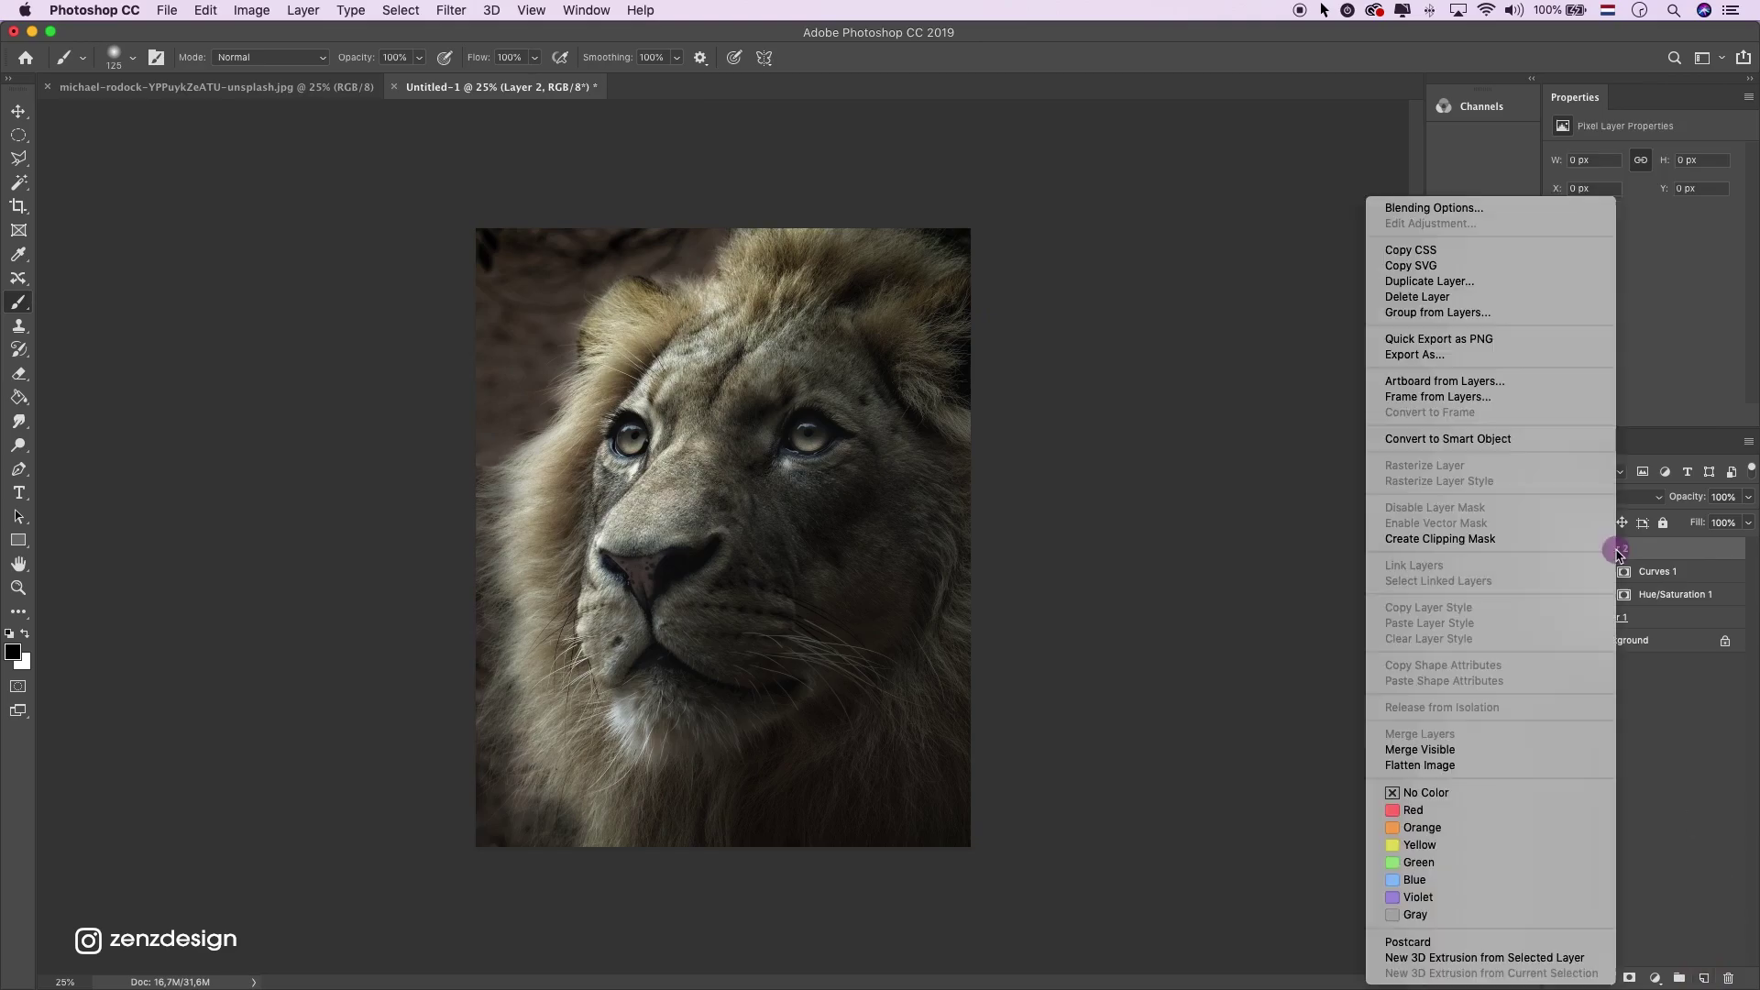
click(1510, 538)
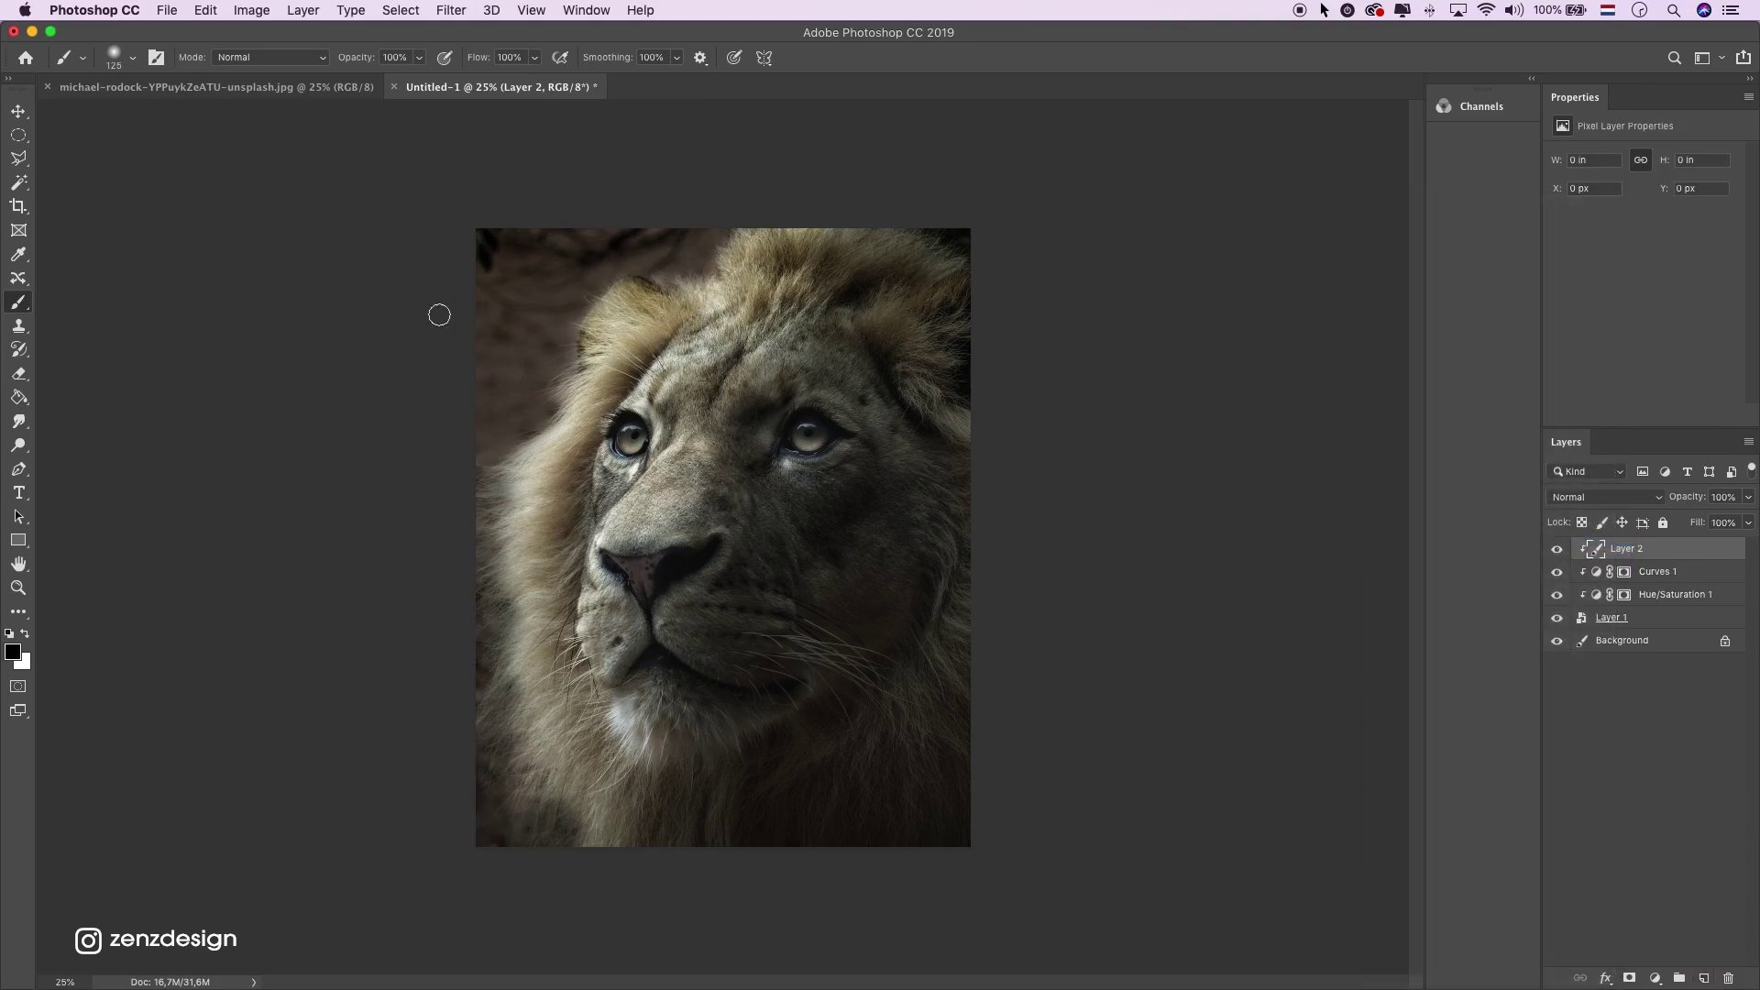
Fill Layer 2 with 50% Gray and set its blend mode to Overlay
click(168, 10)
mouse_move(205, 12)
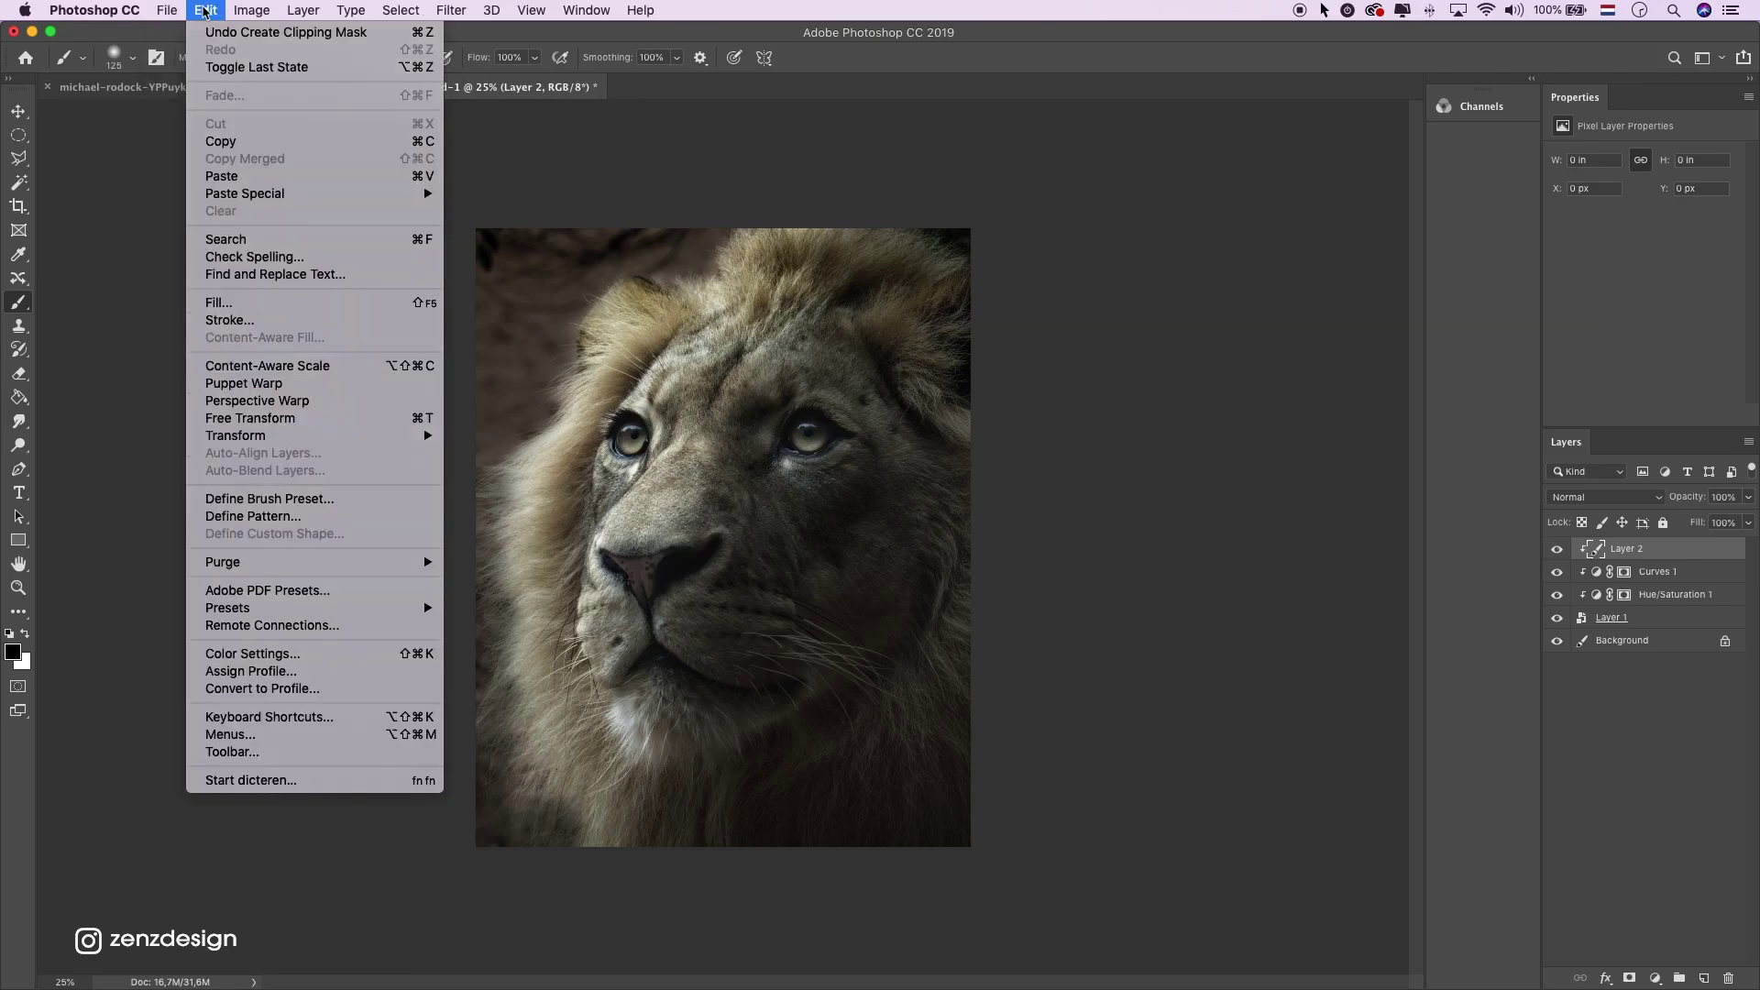
click(275, 304)
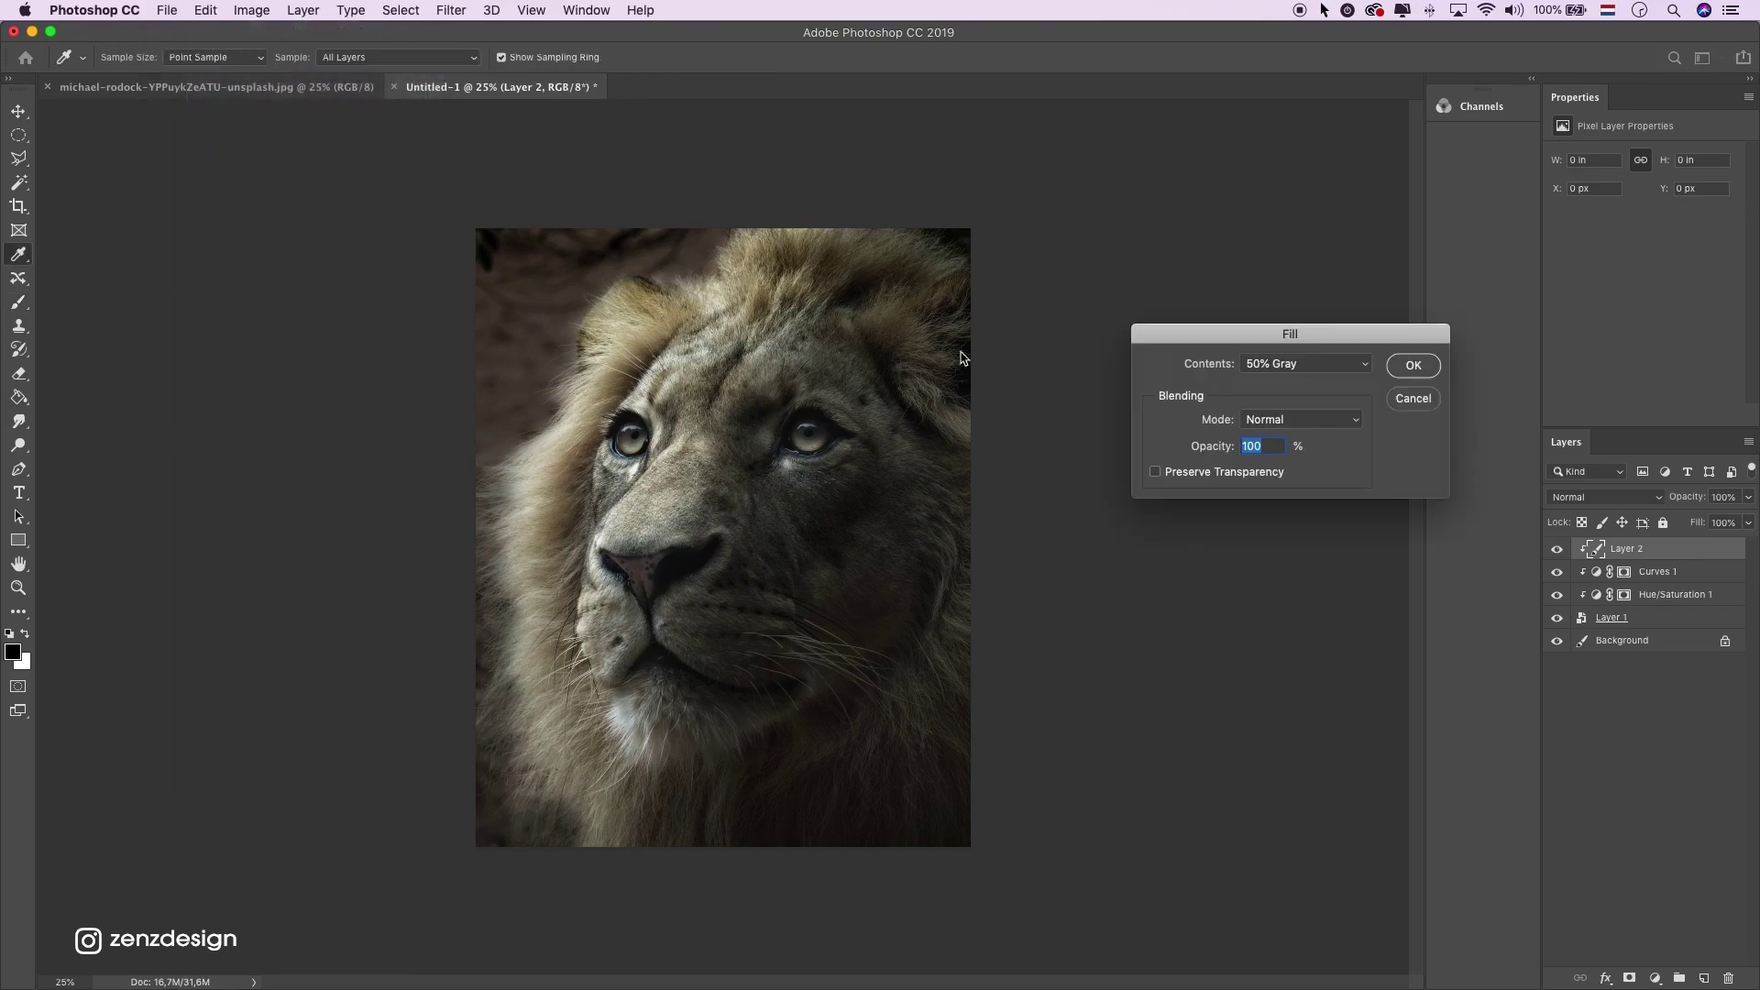
click(1287, 364)
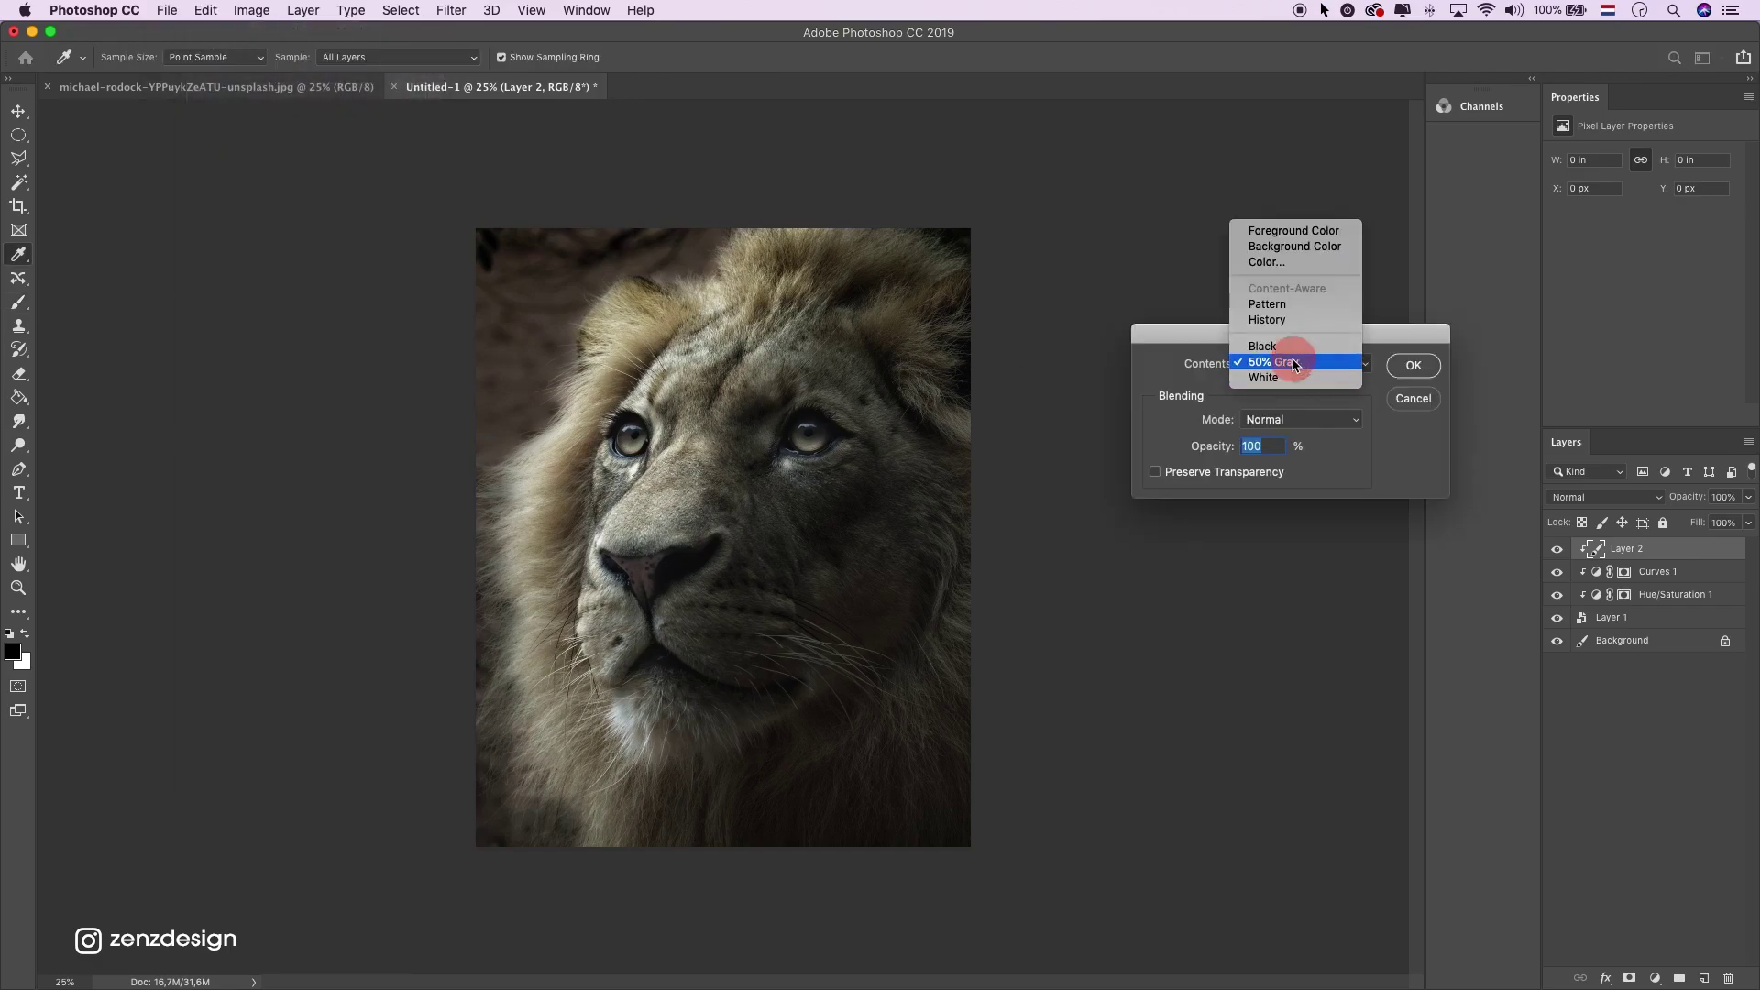
click(1284, 363)
click(1426, 376)
key(b)
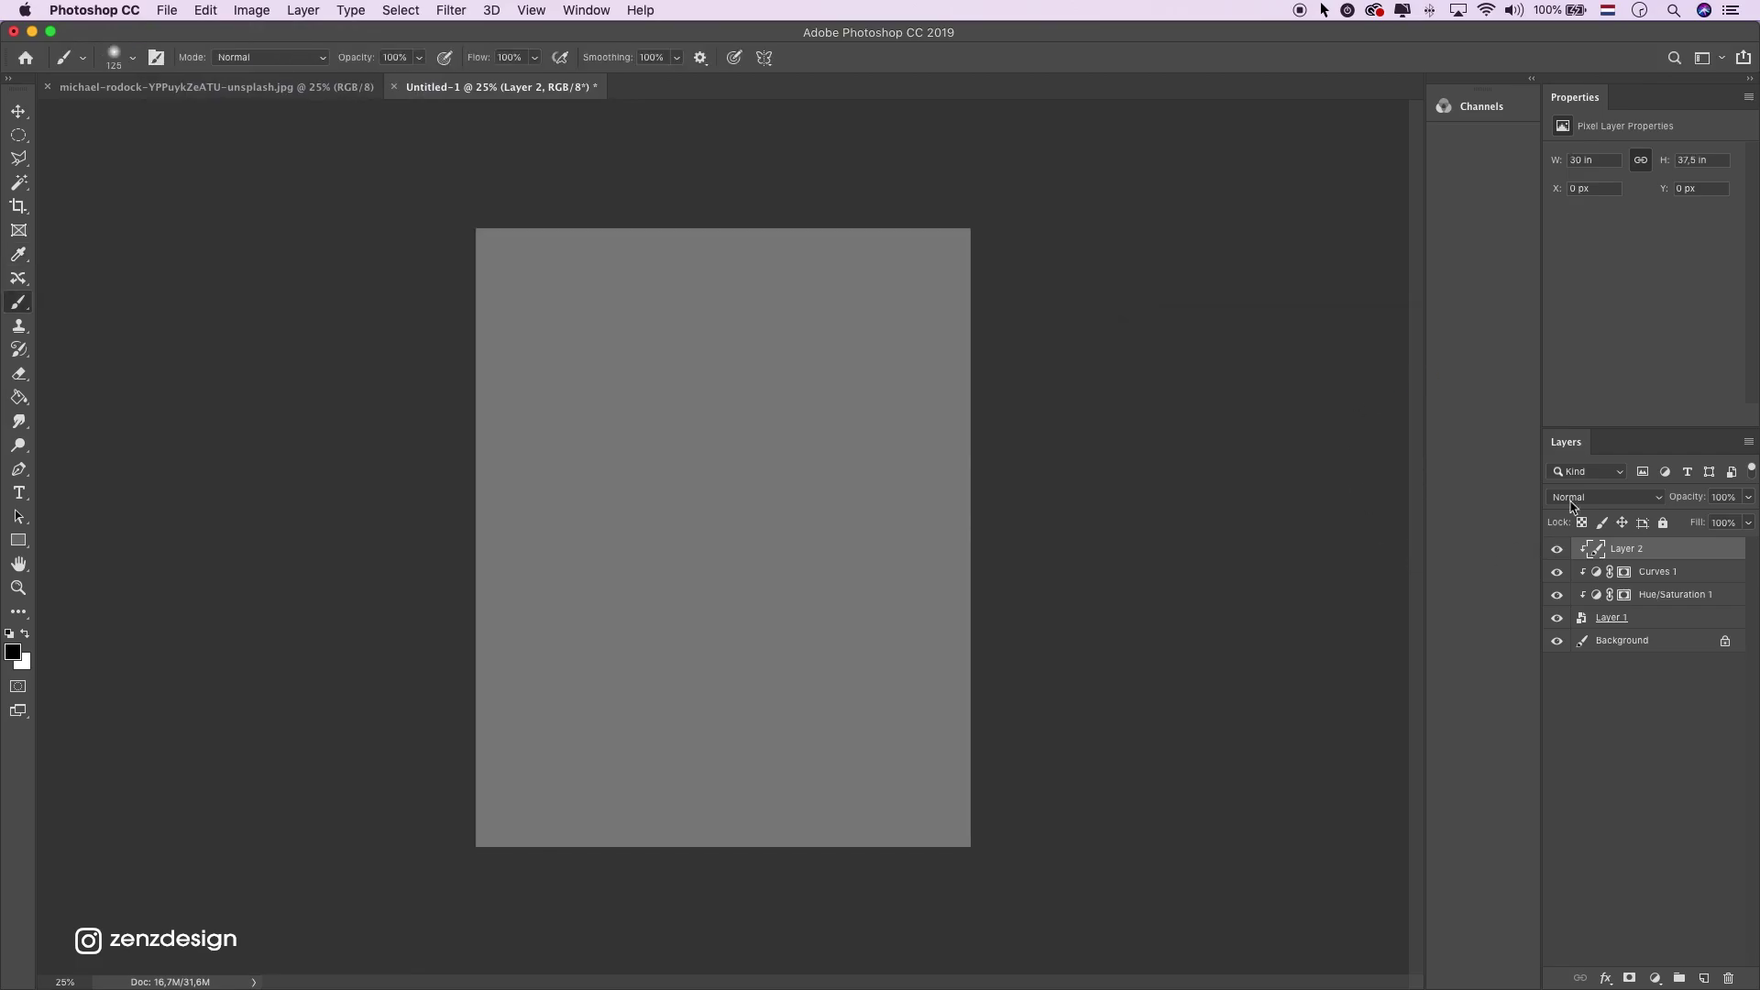
click(1579, 499)
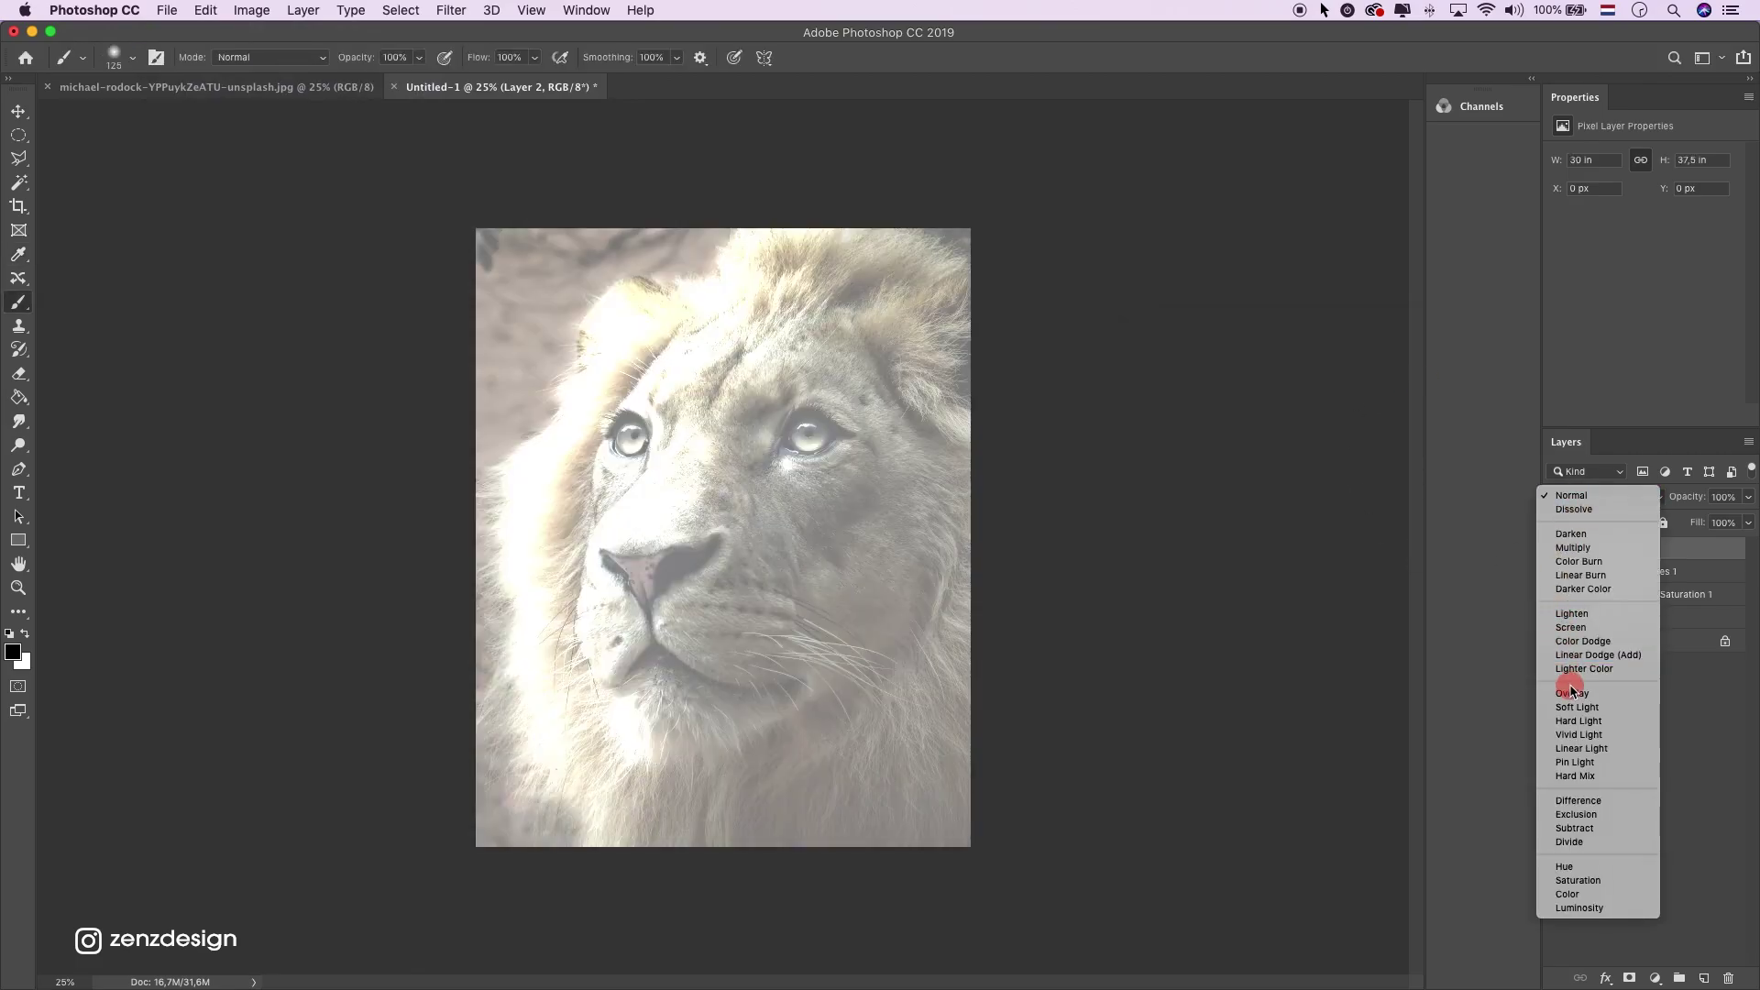
click(1579, 694)
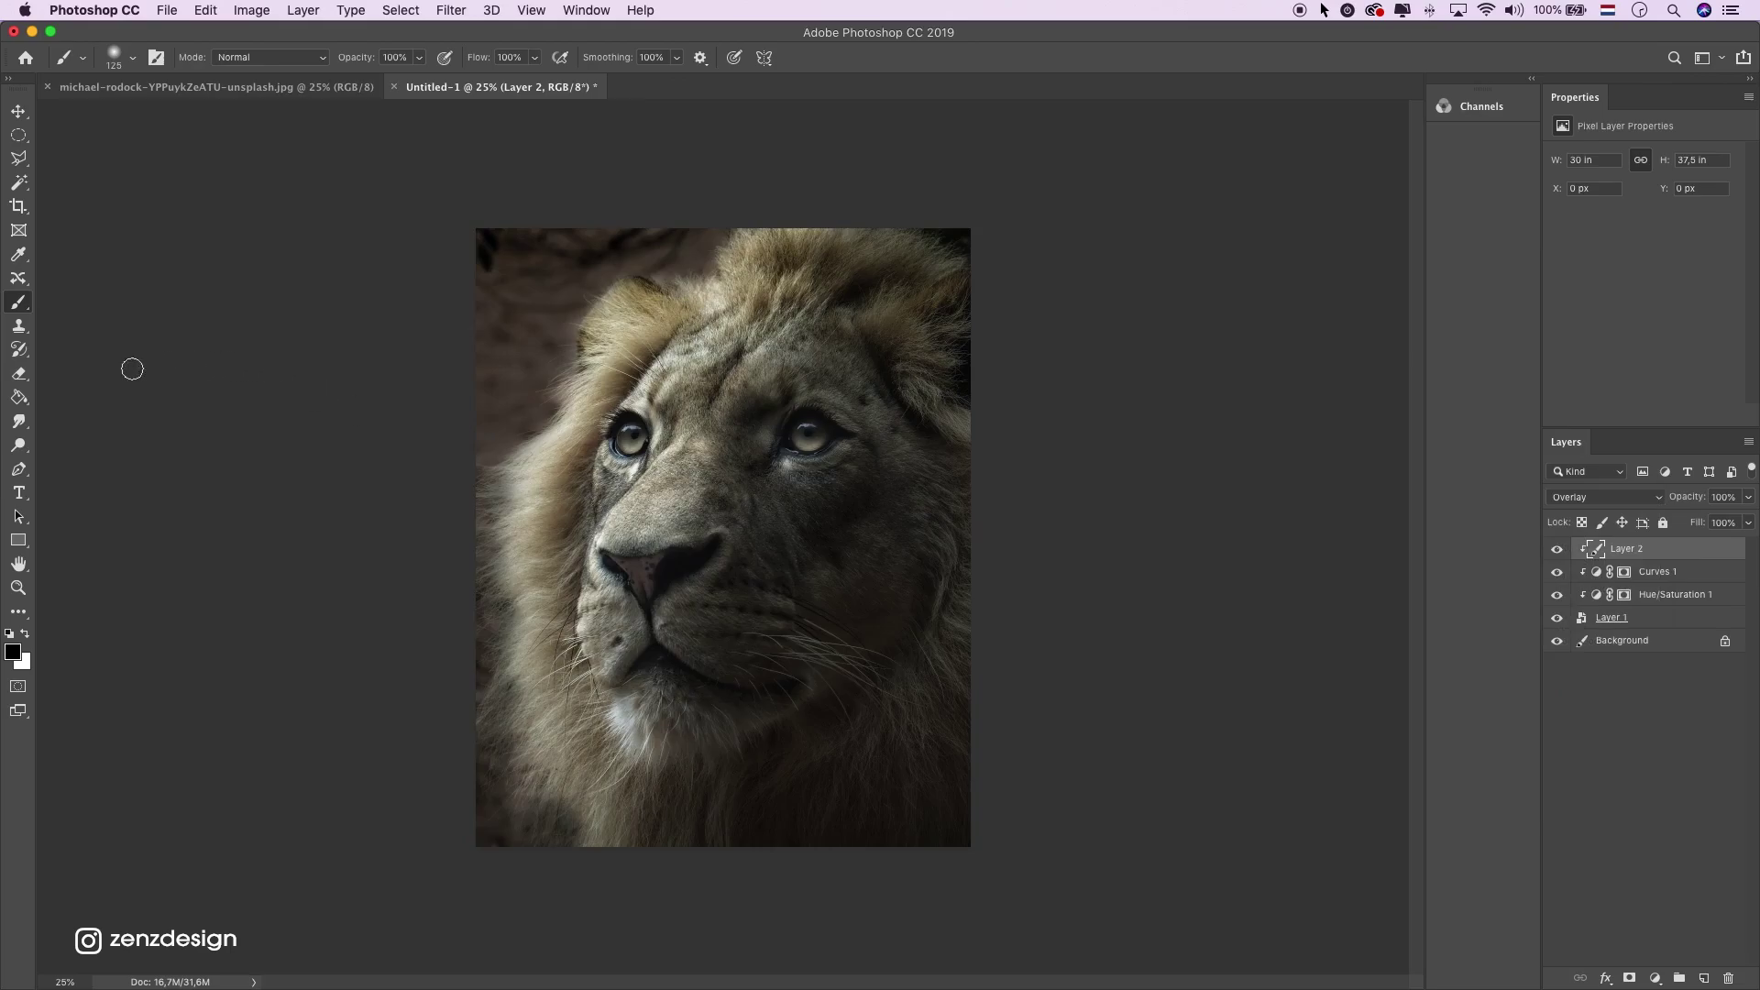
Dodge both eyes on Layer 2 with a 150 px brush, Midtones range, 47% exposure
click(18, 444)
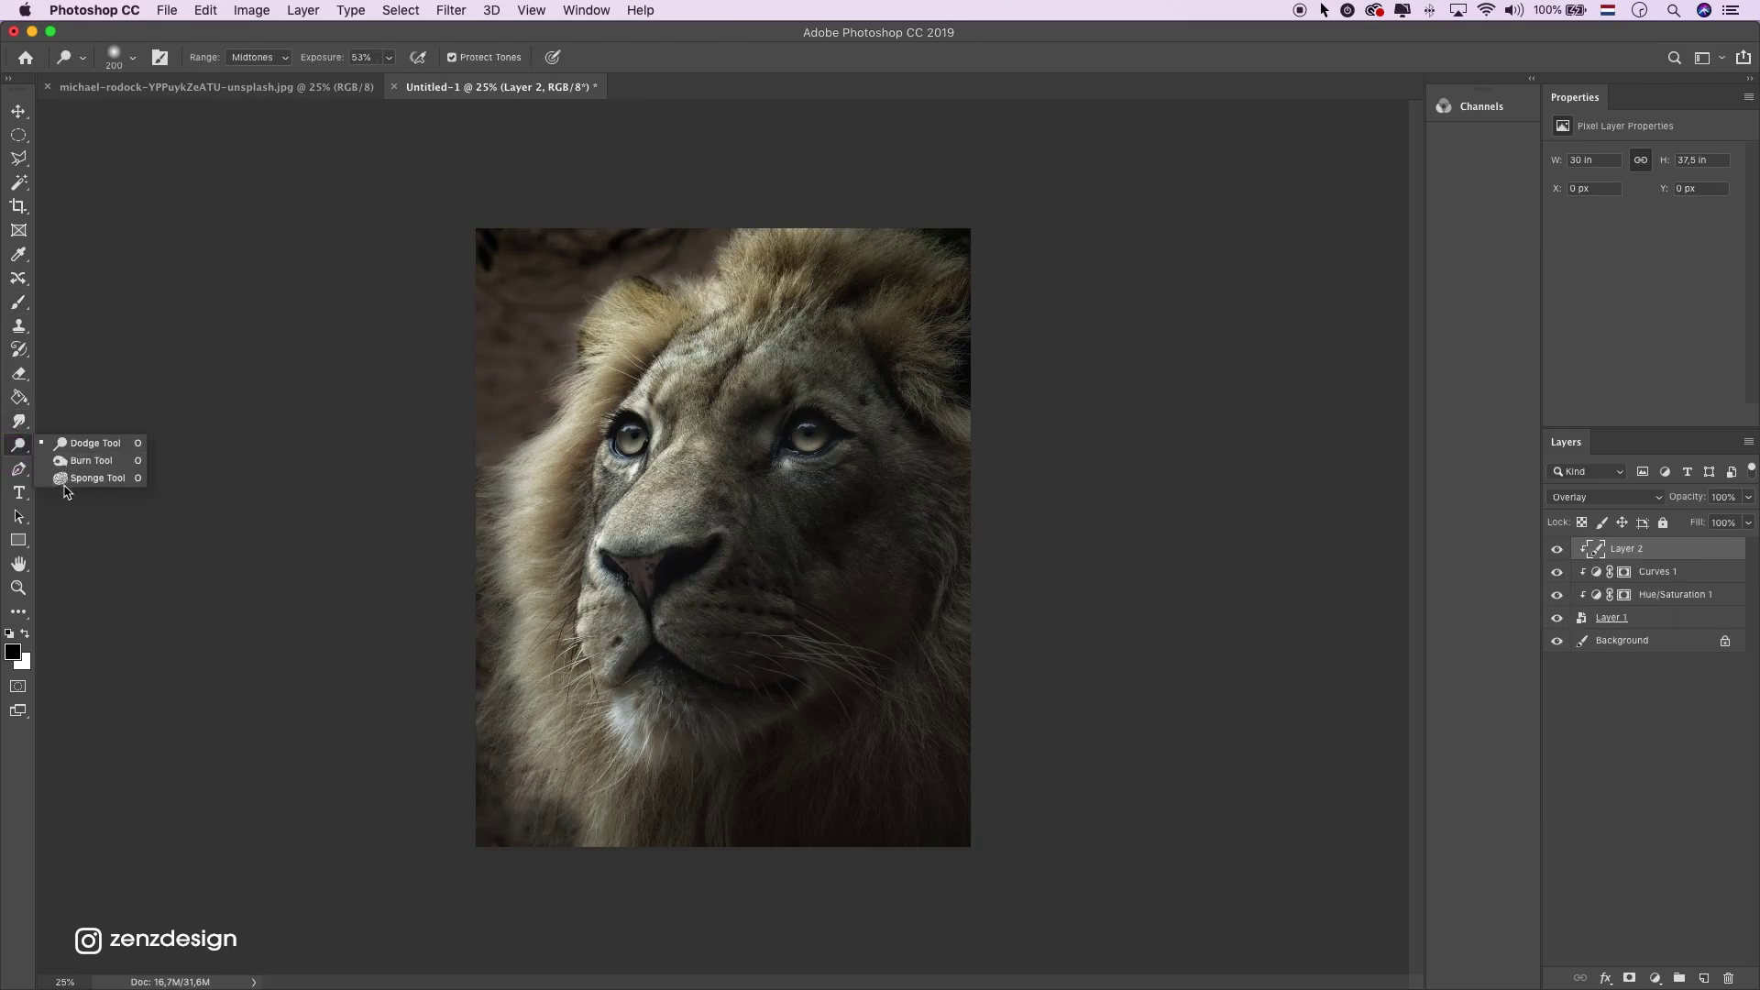
click(73, 444)
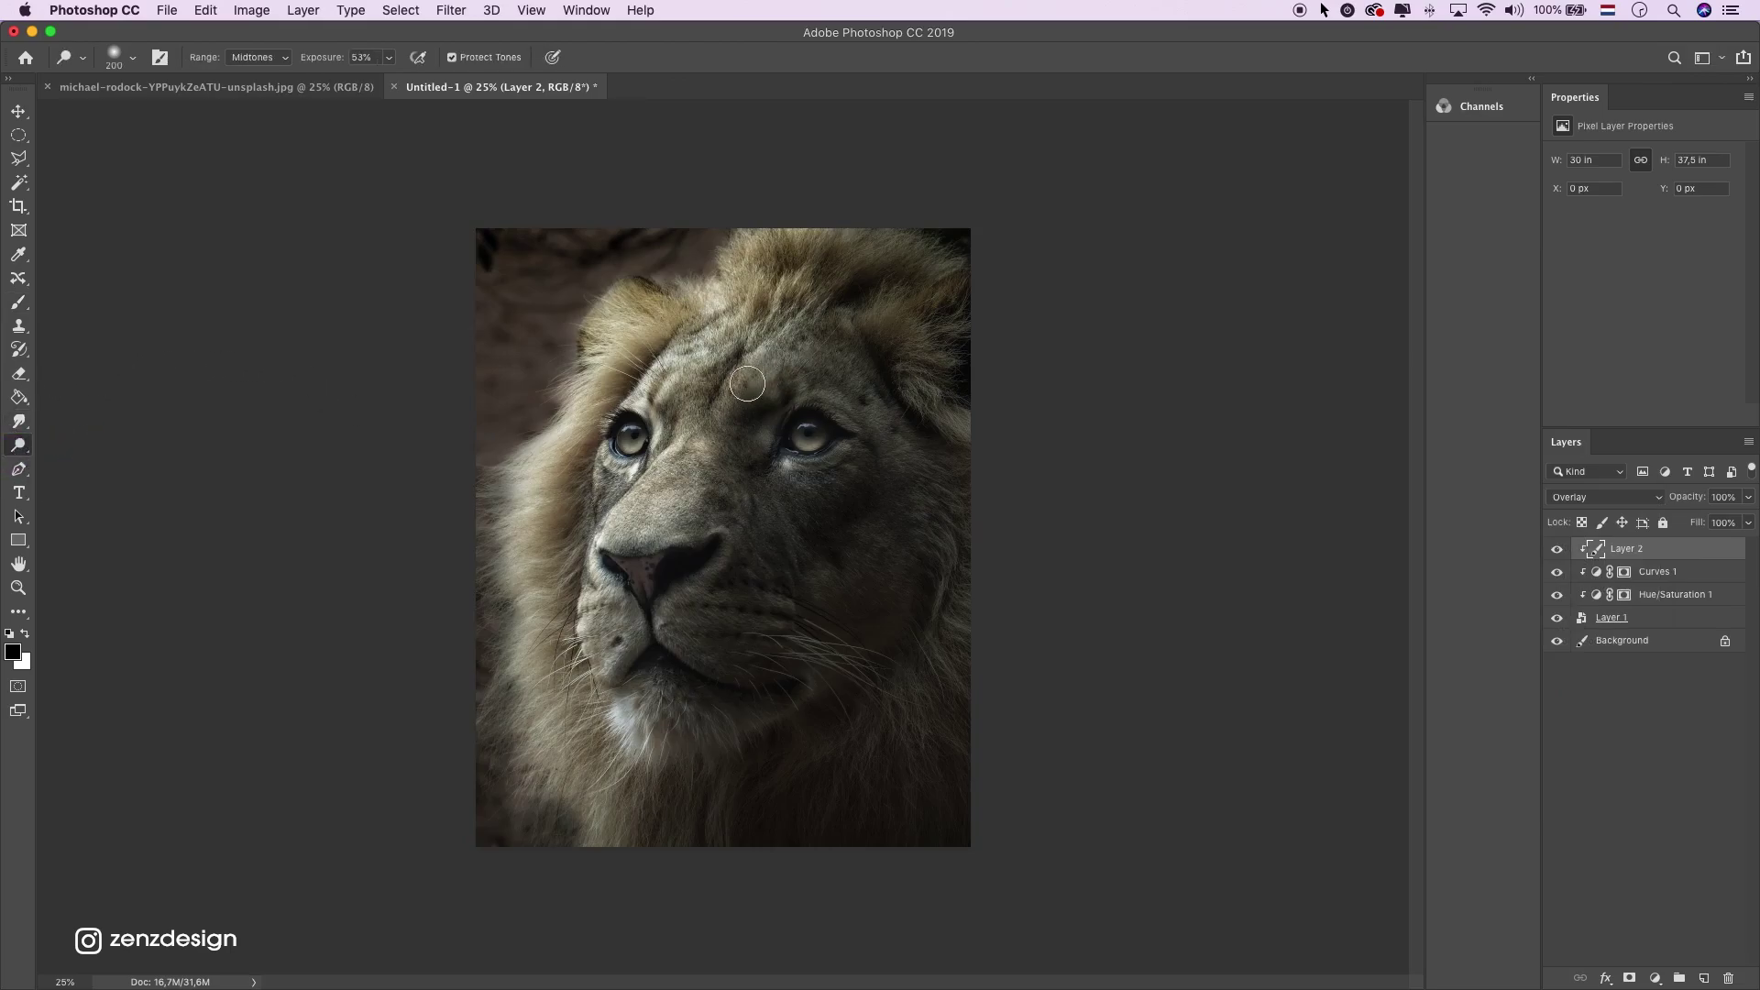
key(bracketleft)
key(bracketleft)
click(283, 61)
click(266, 57)
click(389, 61)
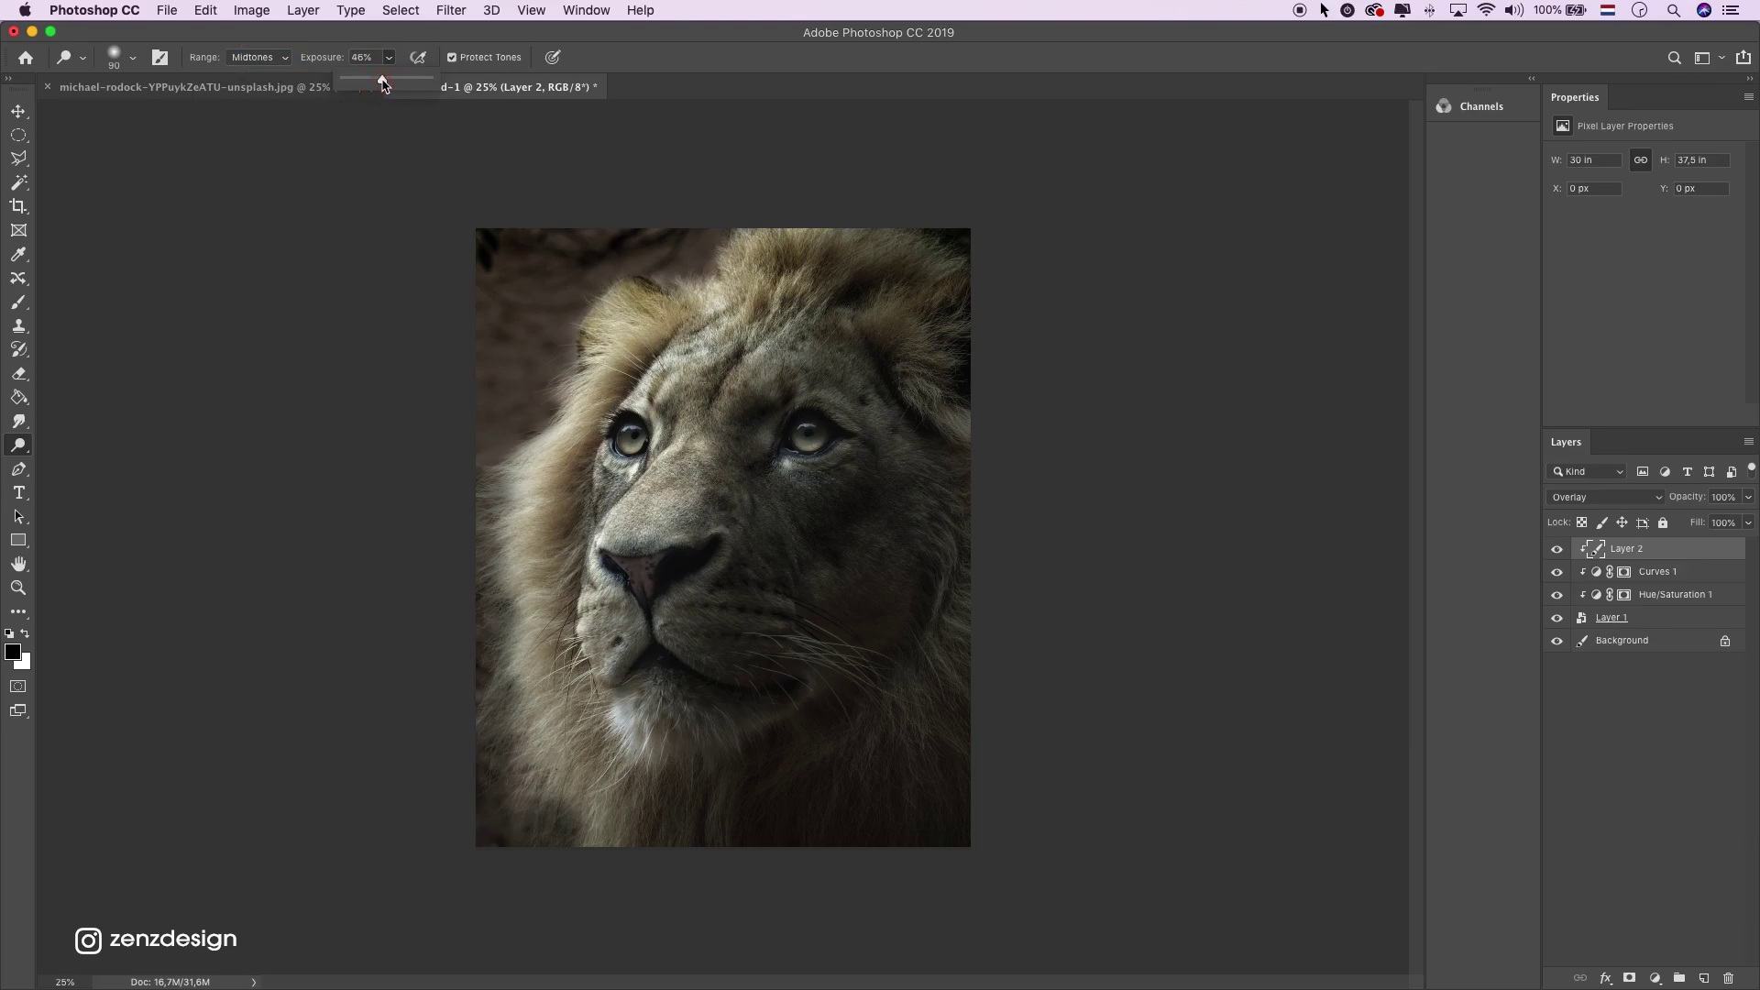
click(415, 37)
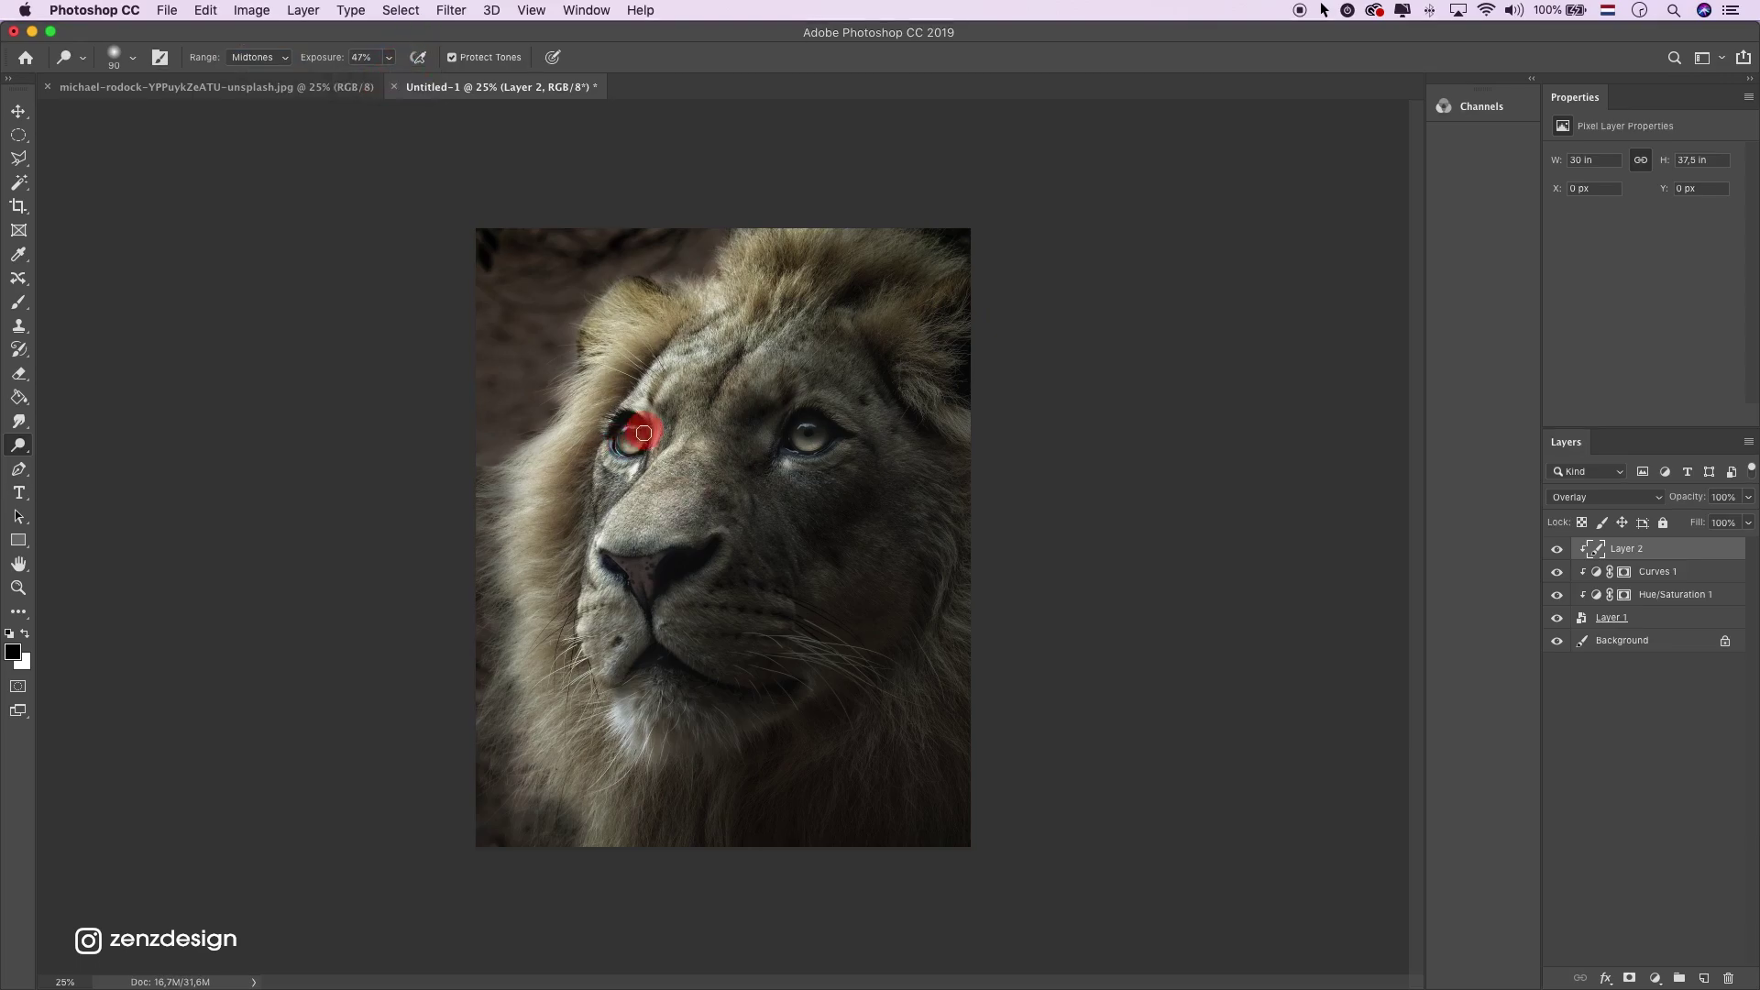
drag(636, 443, 637, 442)
drag(798, 438, 804, 438)
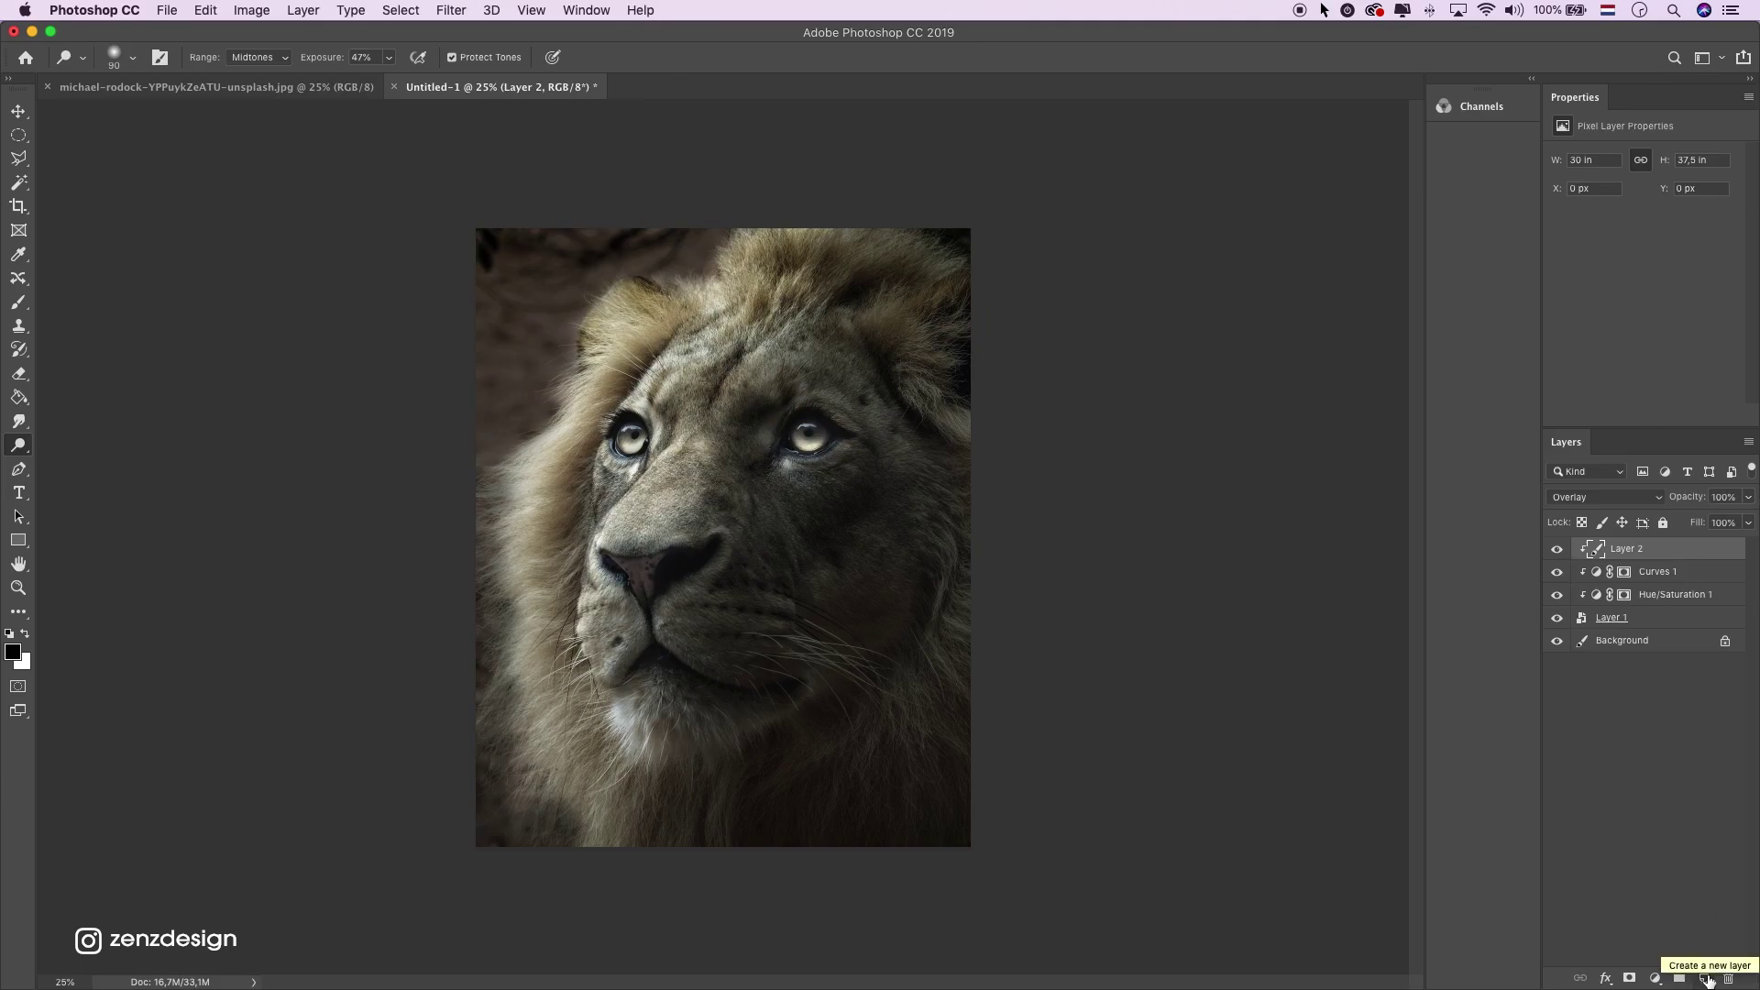
Create Layer 3 and clip it to the layers below
click(1706, 979)
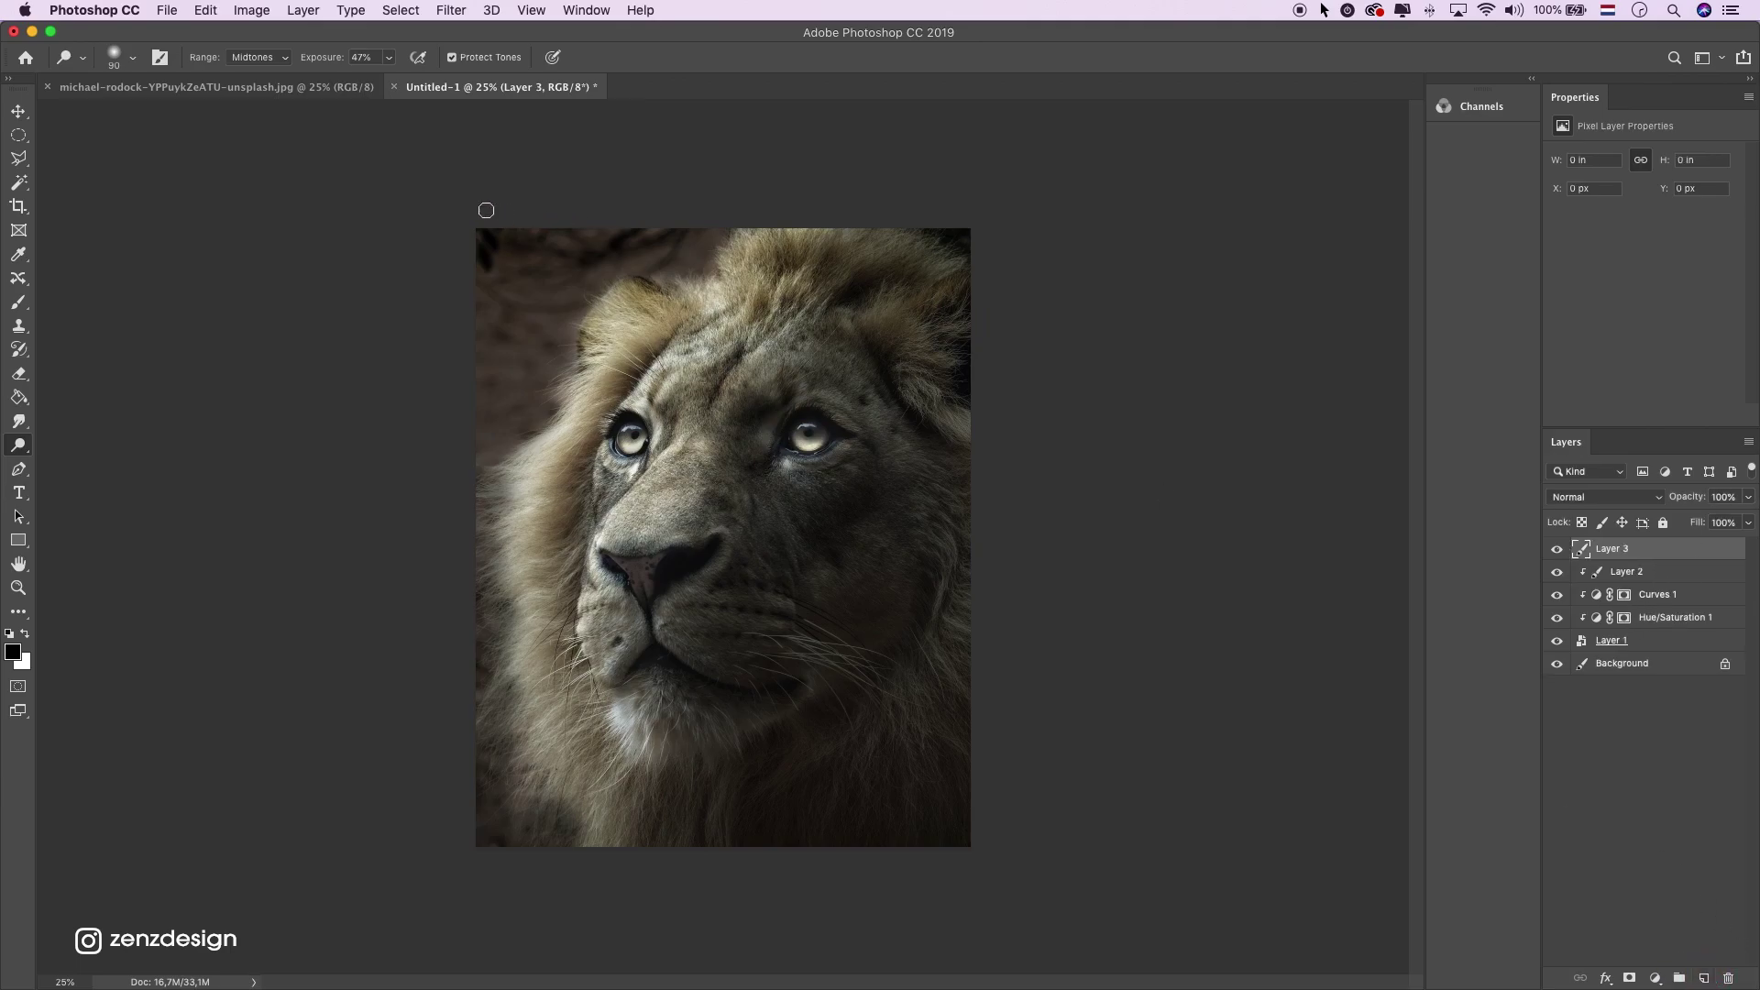
right_click(1623, 555)
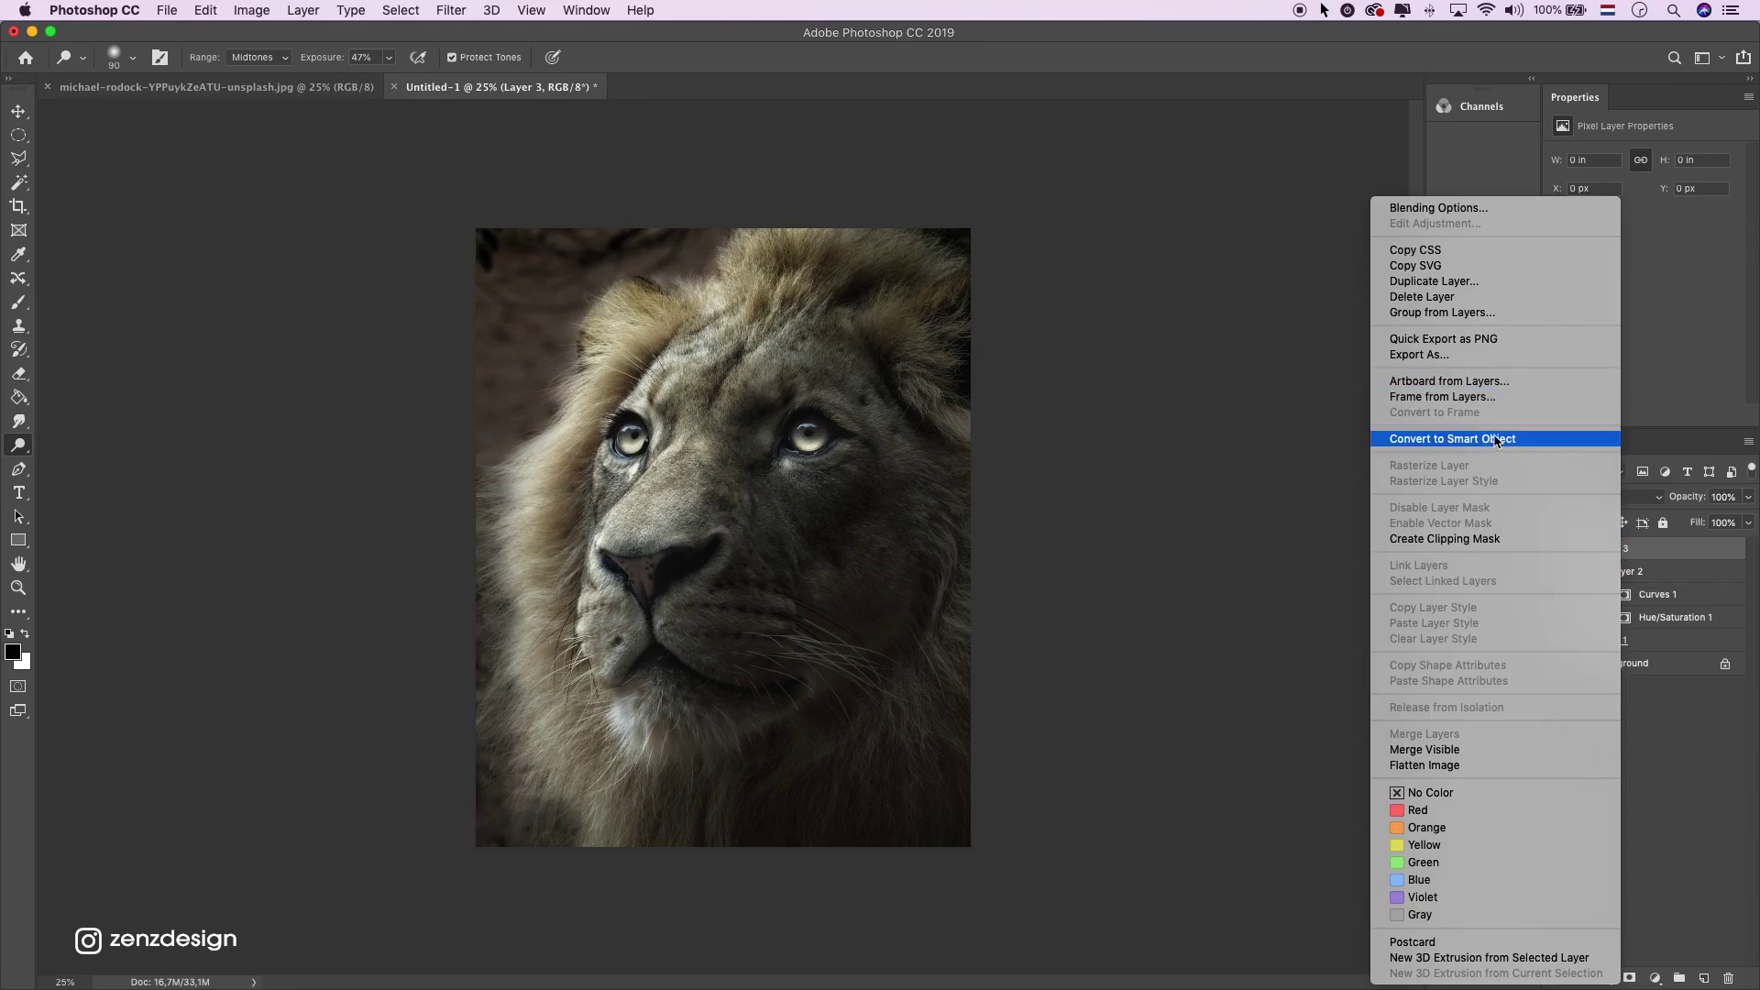
click(1467, 539)
Fill Layer 3 with 50% gray and set its blend mode to Overlay
click(205, 10)
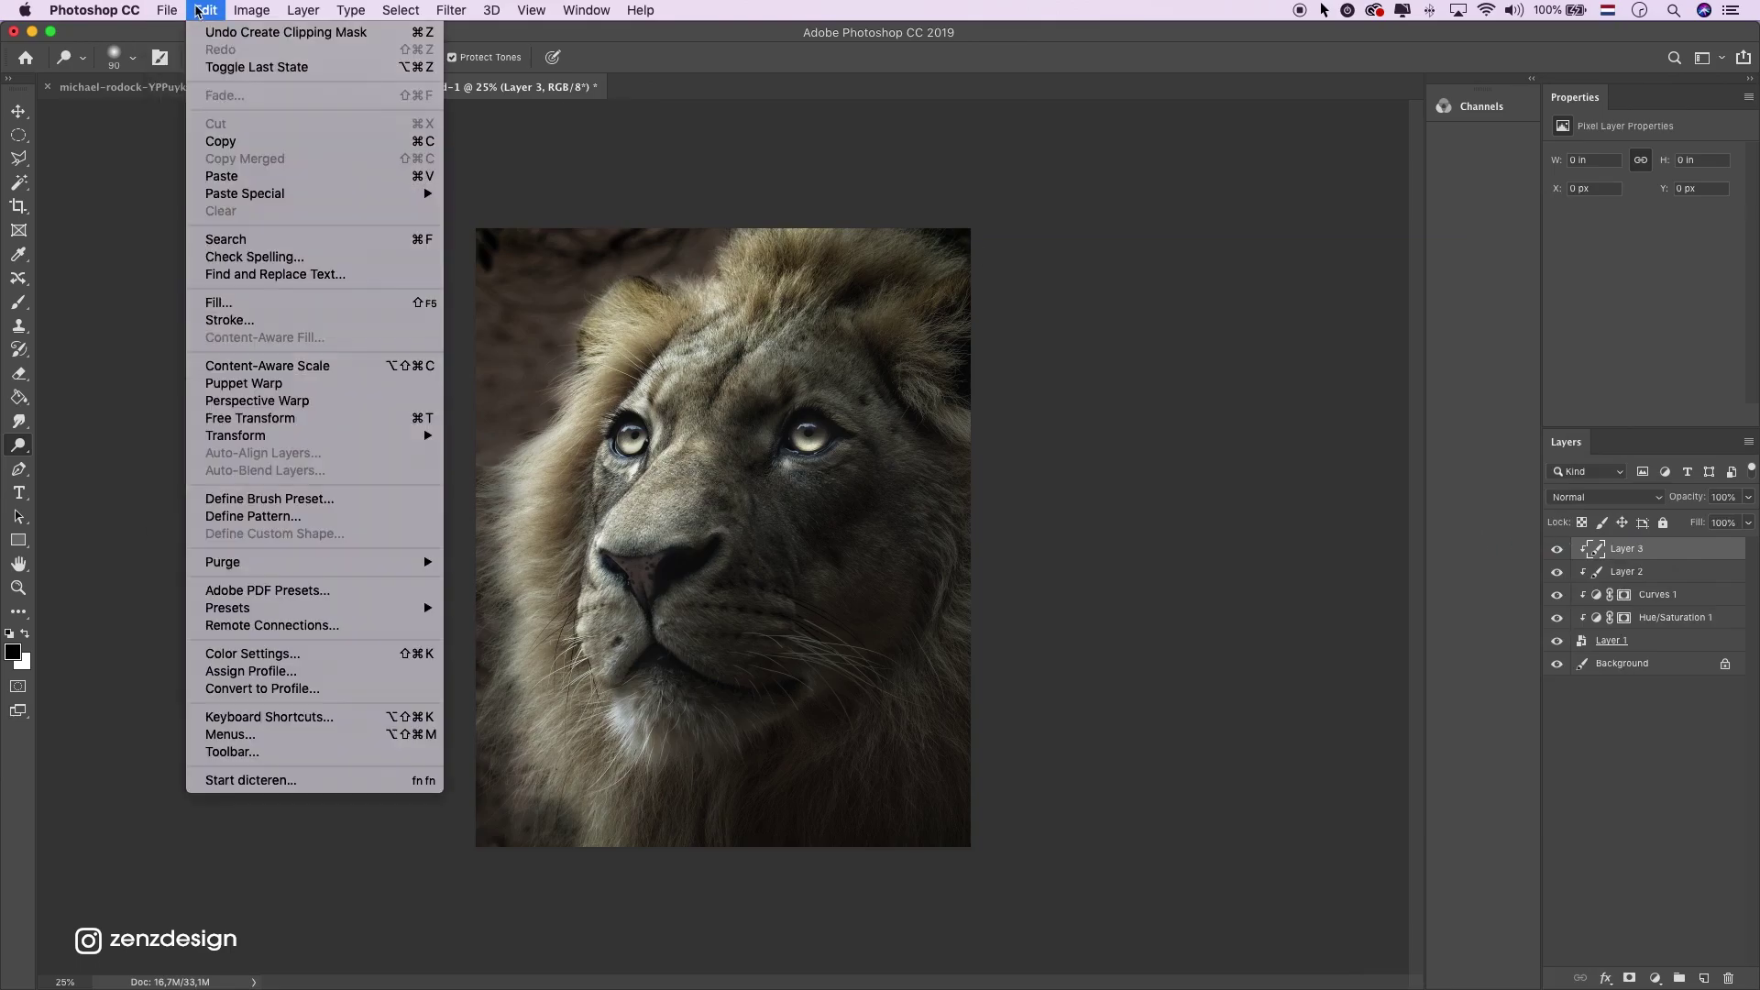
click(240, 304)
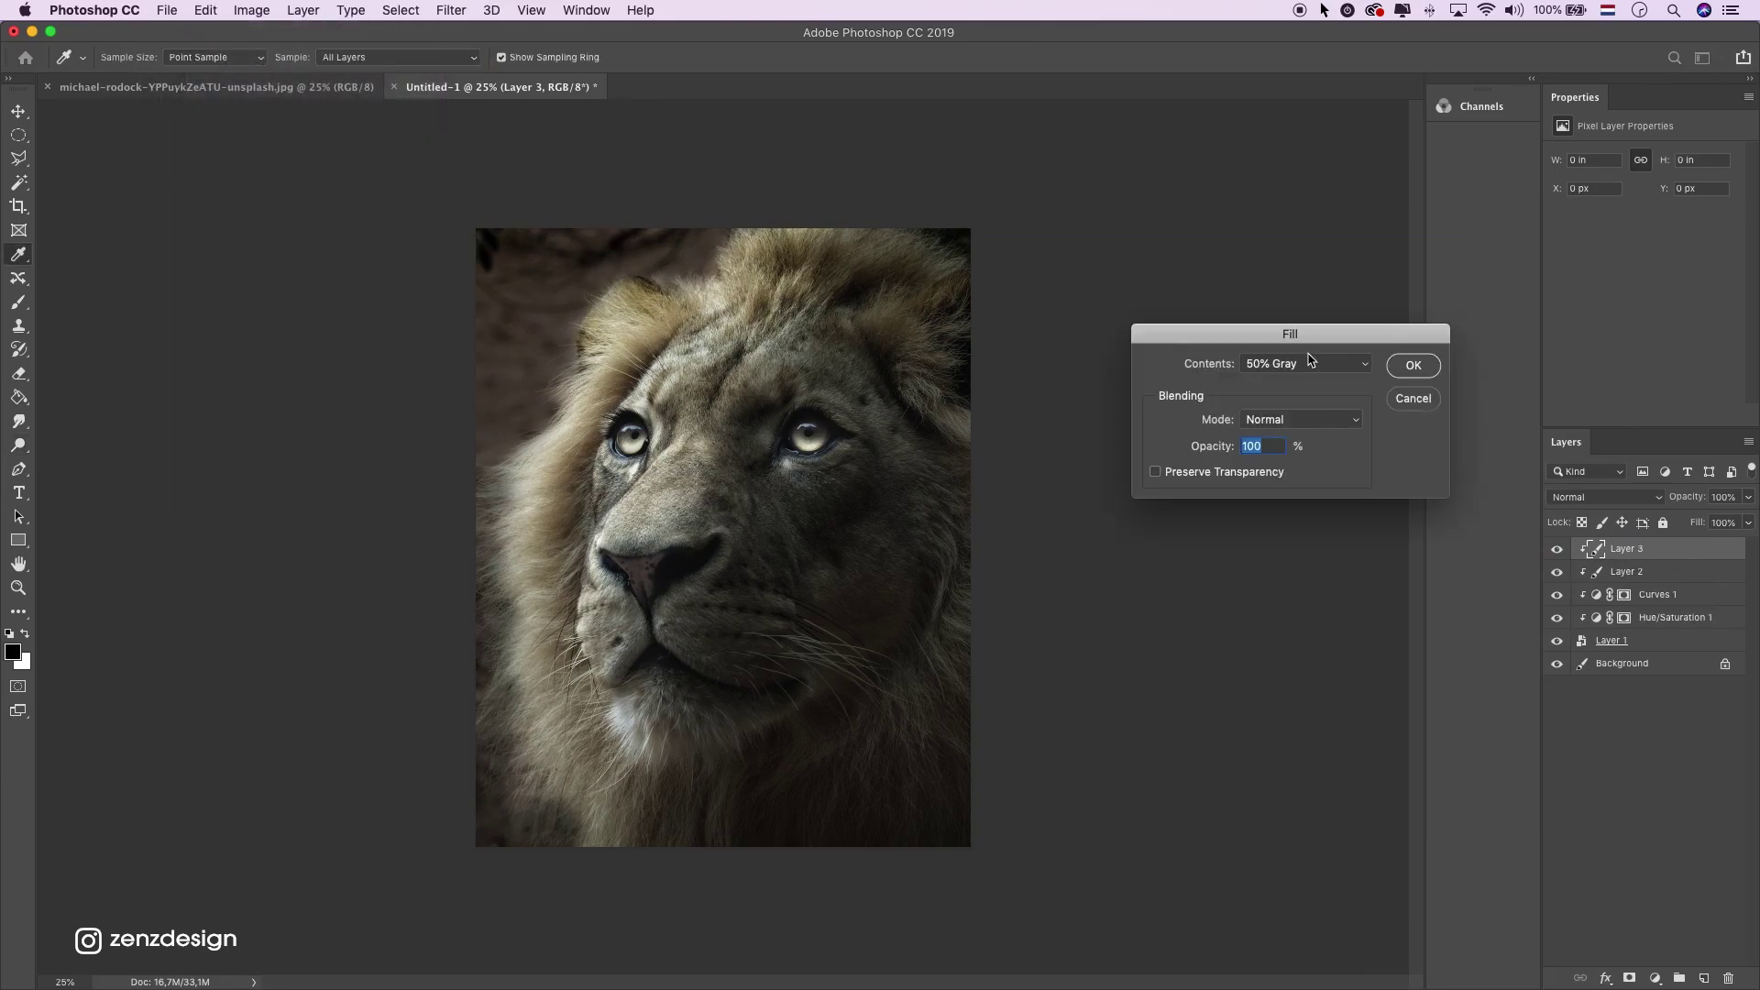
mouse_move(1319, 337)
mouse_down()
mouse_move(79, 479)
mouse_move(335, 298)
mouse_up()
click(428, 345)
key(o)
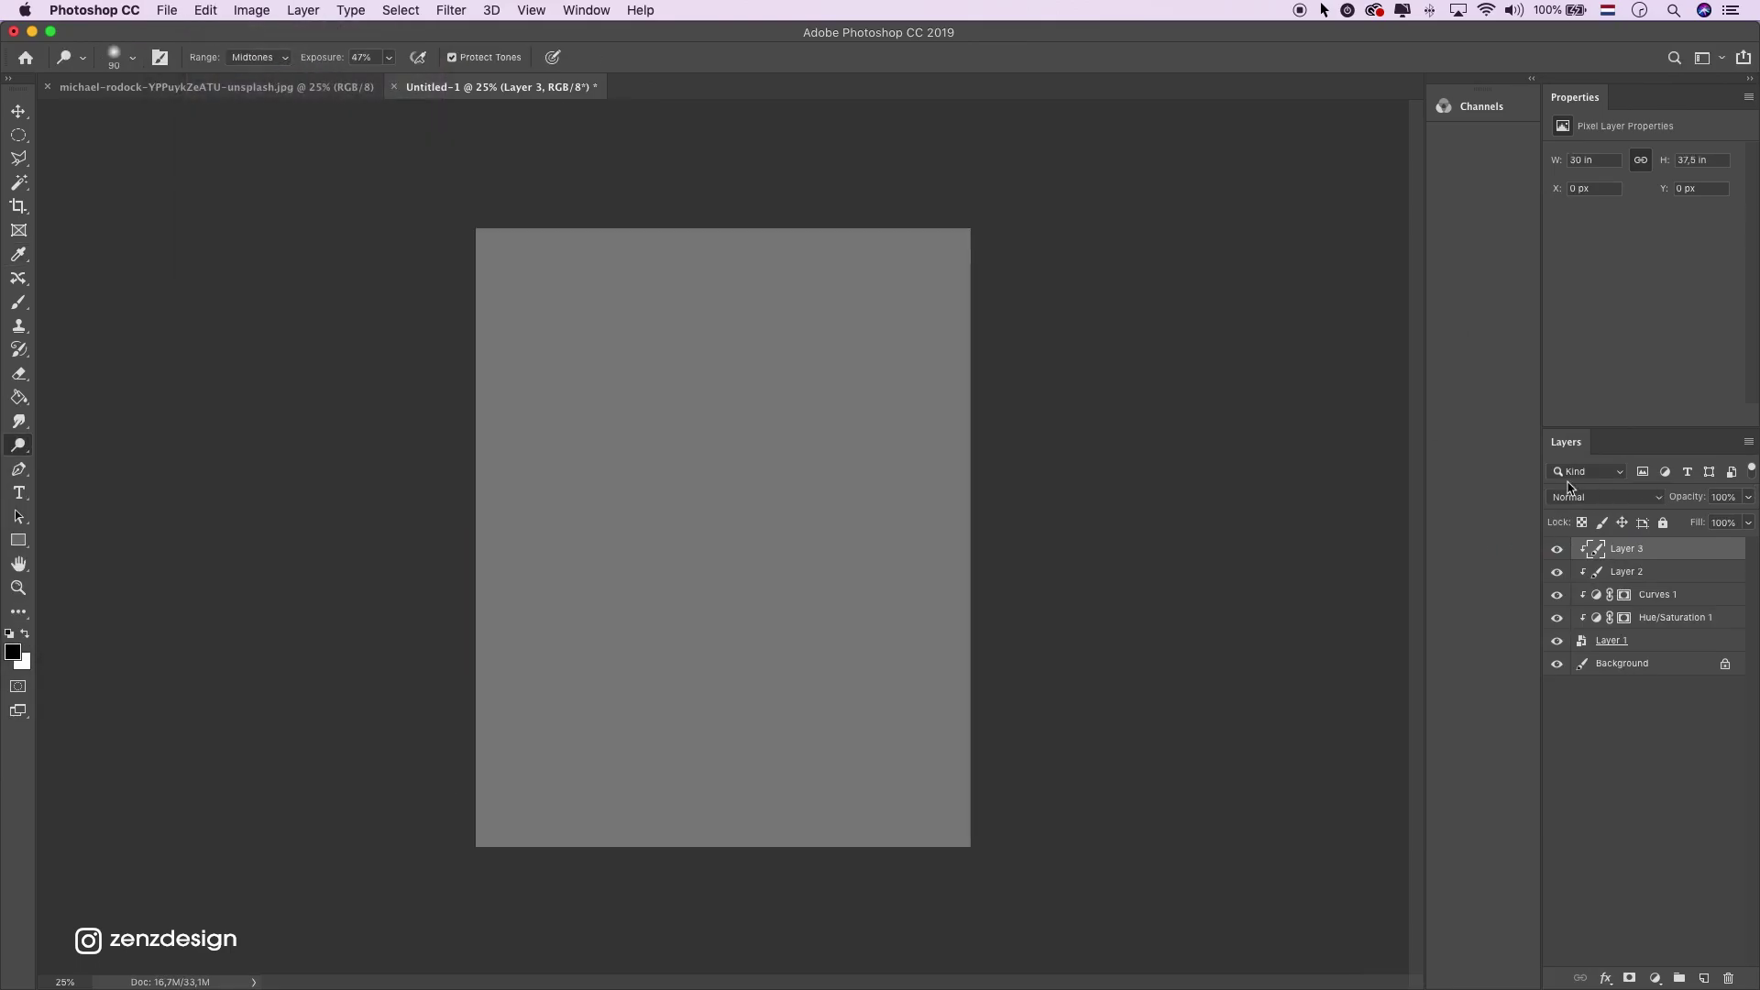
click(1566, 496)
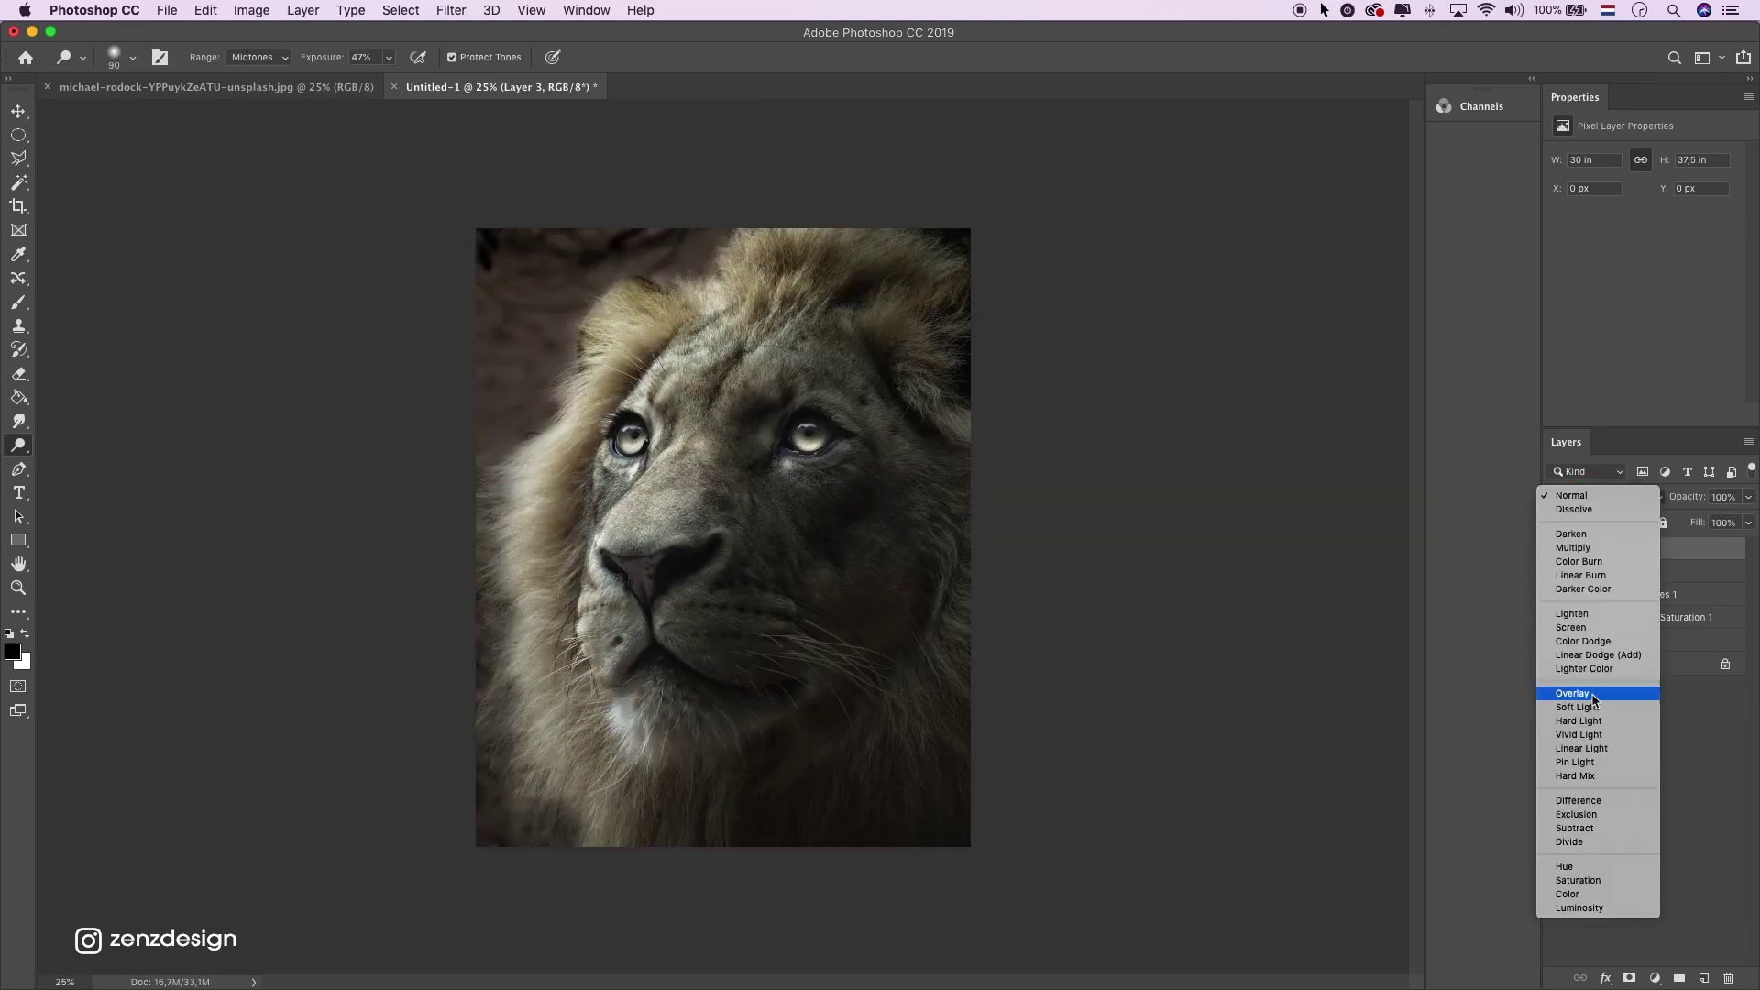
click(1595, 700)
Zoom onto the face and set the toning brush to Highlights range, higher exposure, 300 px
key(shift+o)
key(super+equal)
key(super+equal)
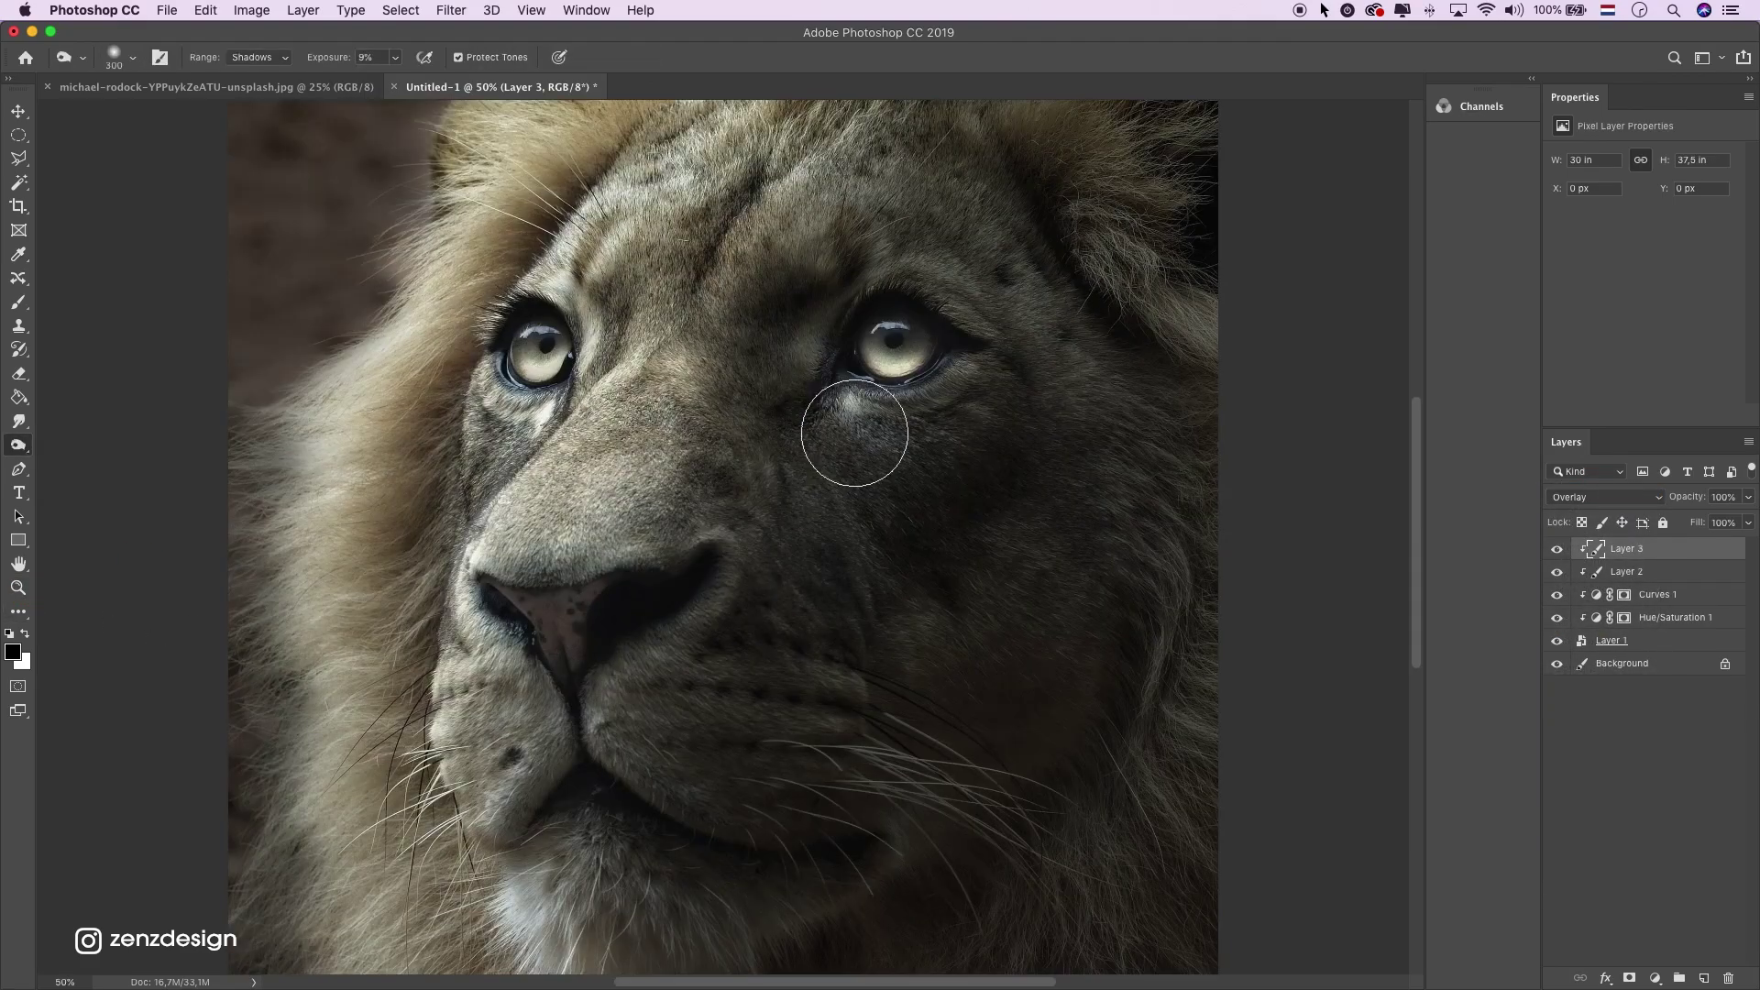
drag(1069, 339, 1060, 364)
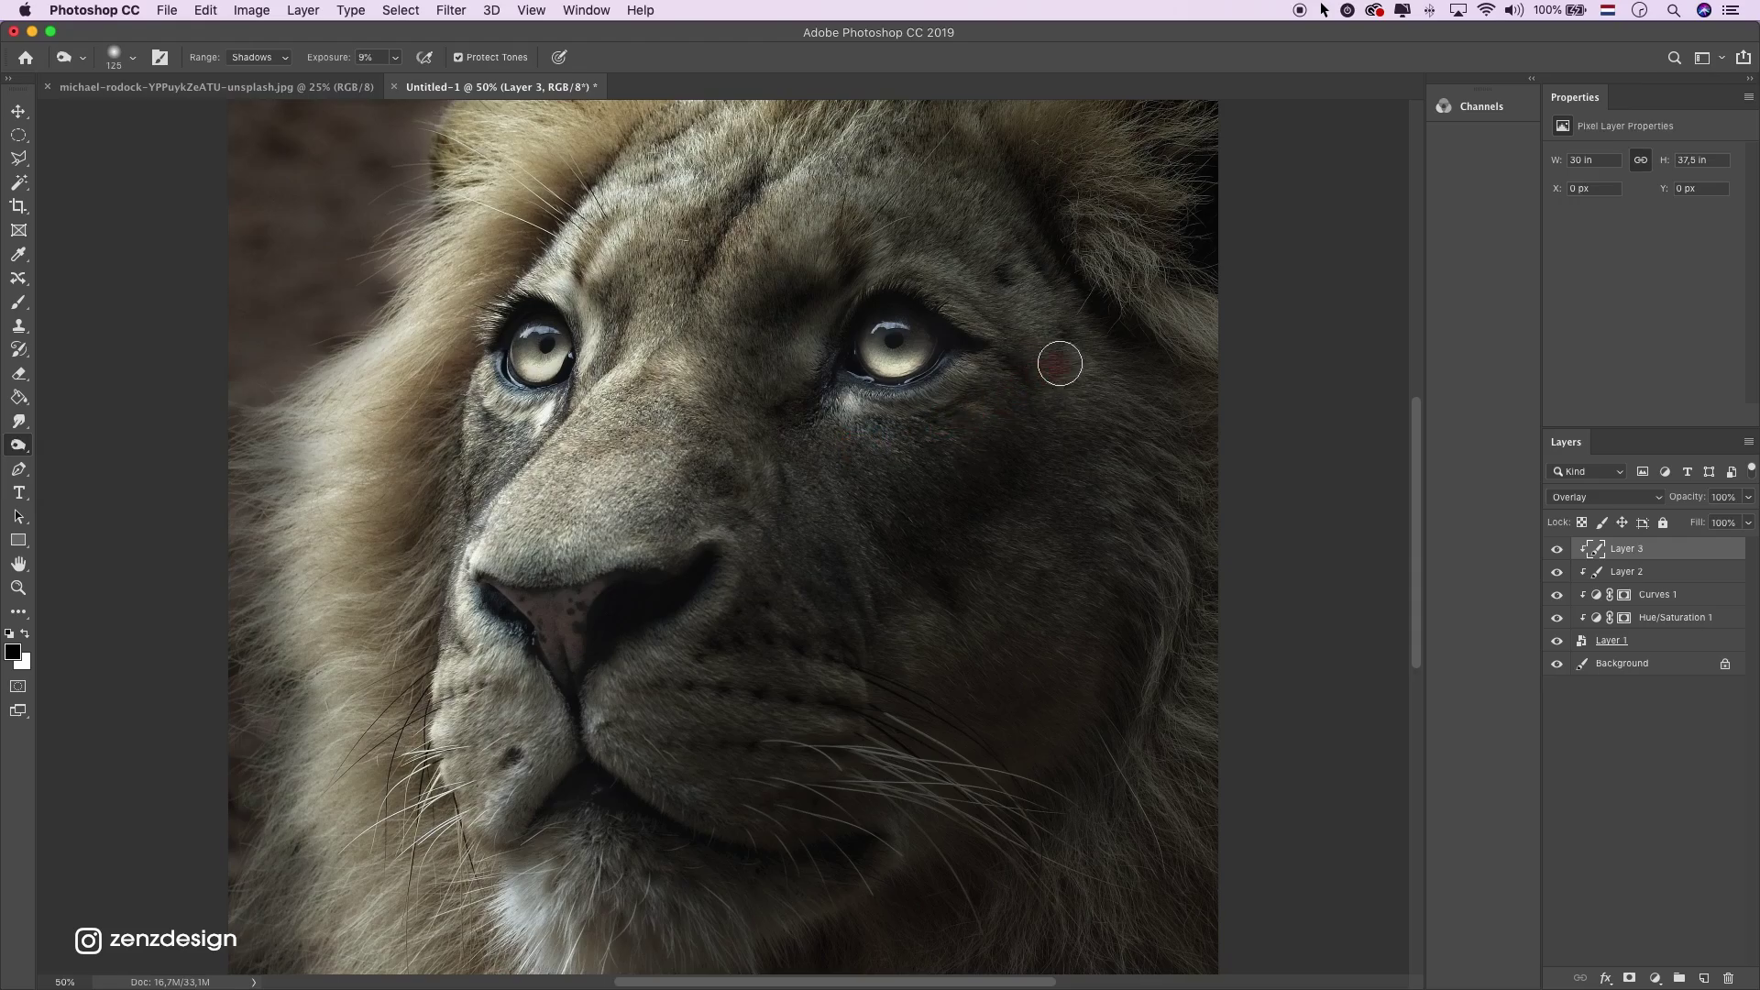
click(287, 57)
click(291, 71)
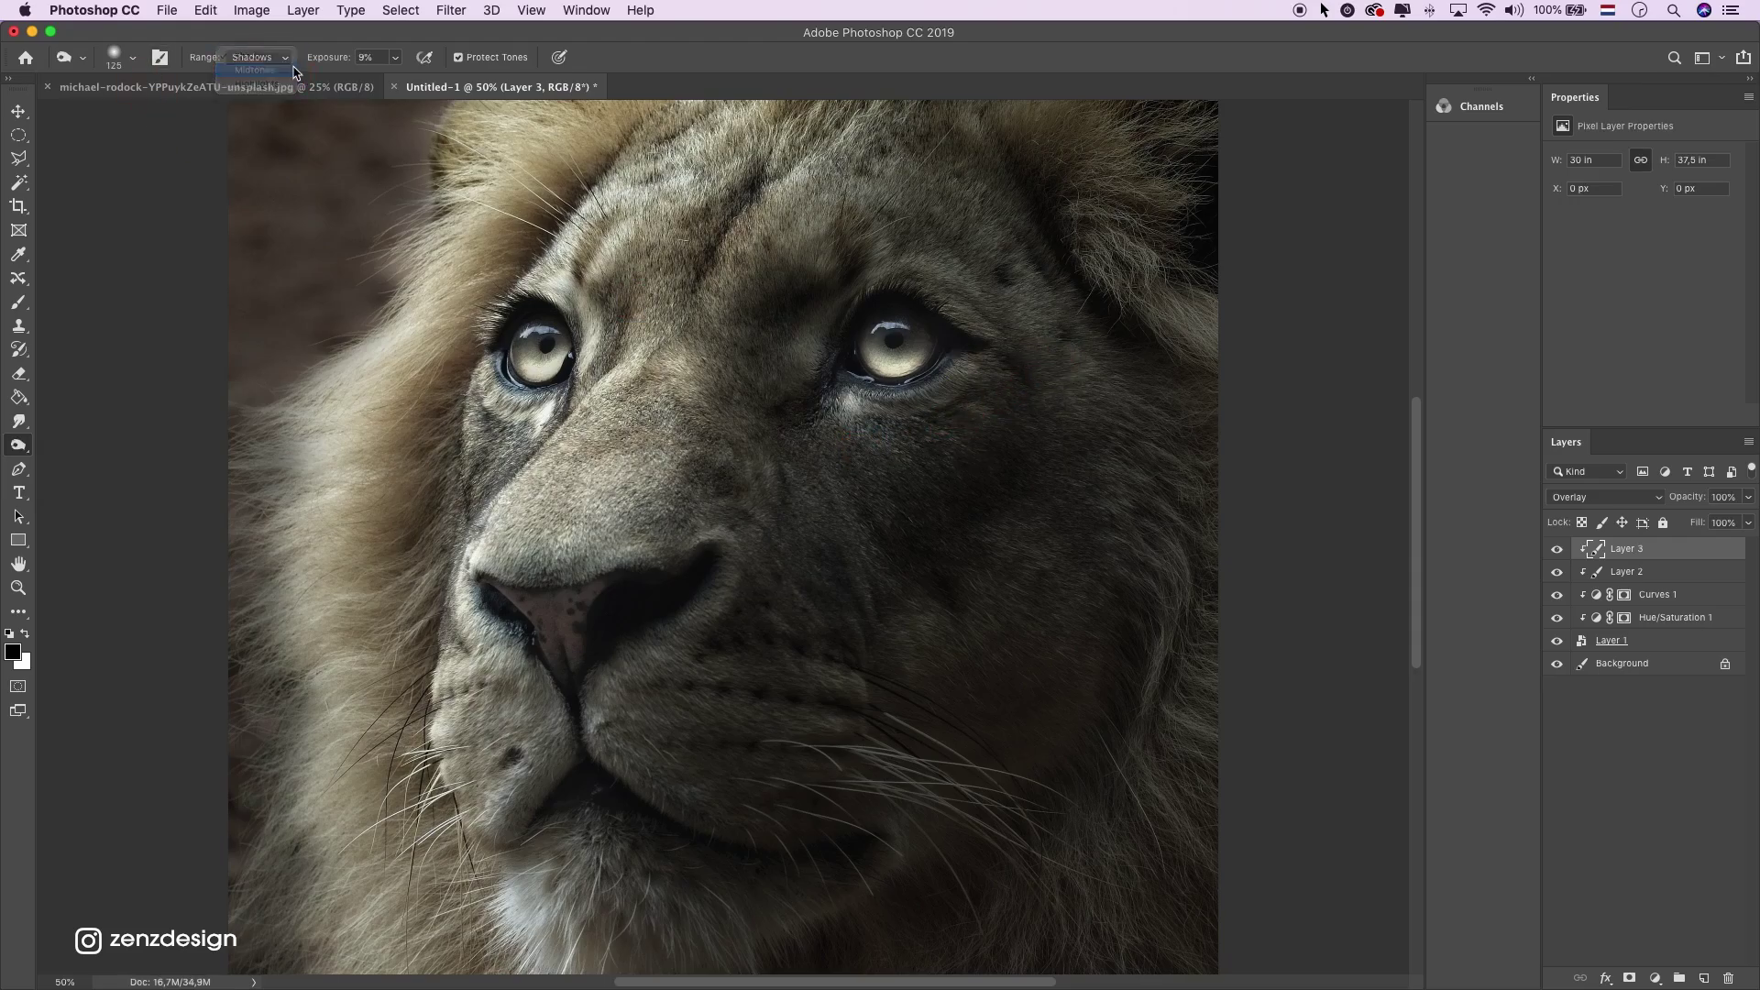
click(285, 59)
click(401, 59)
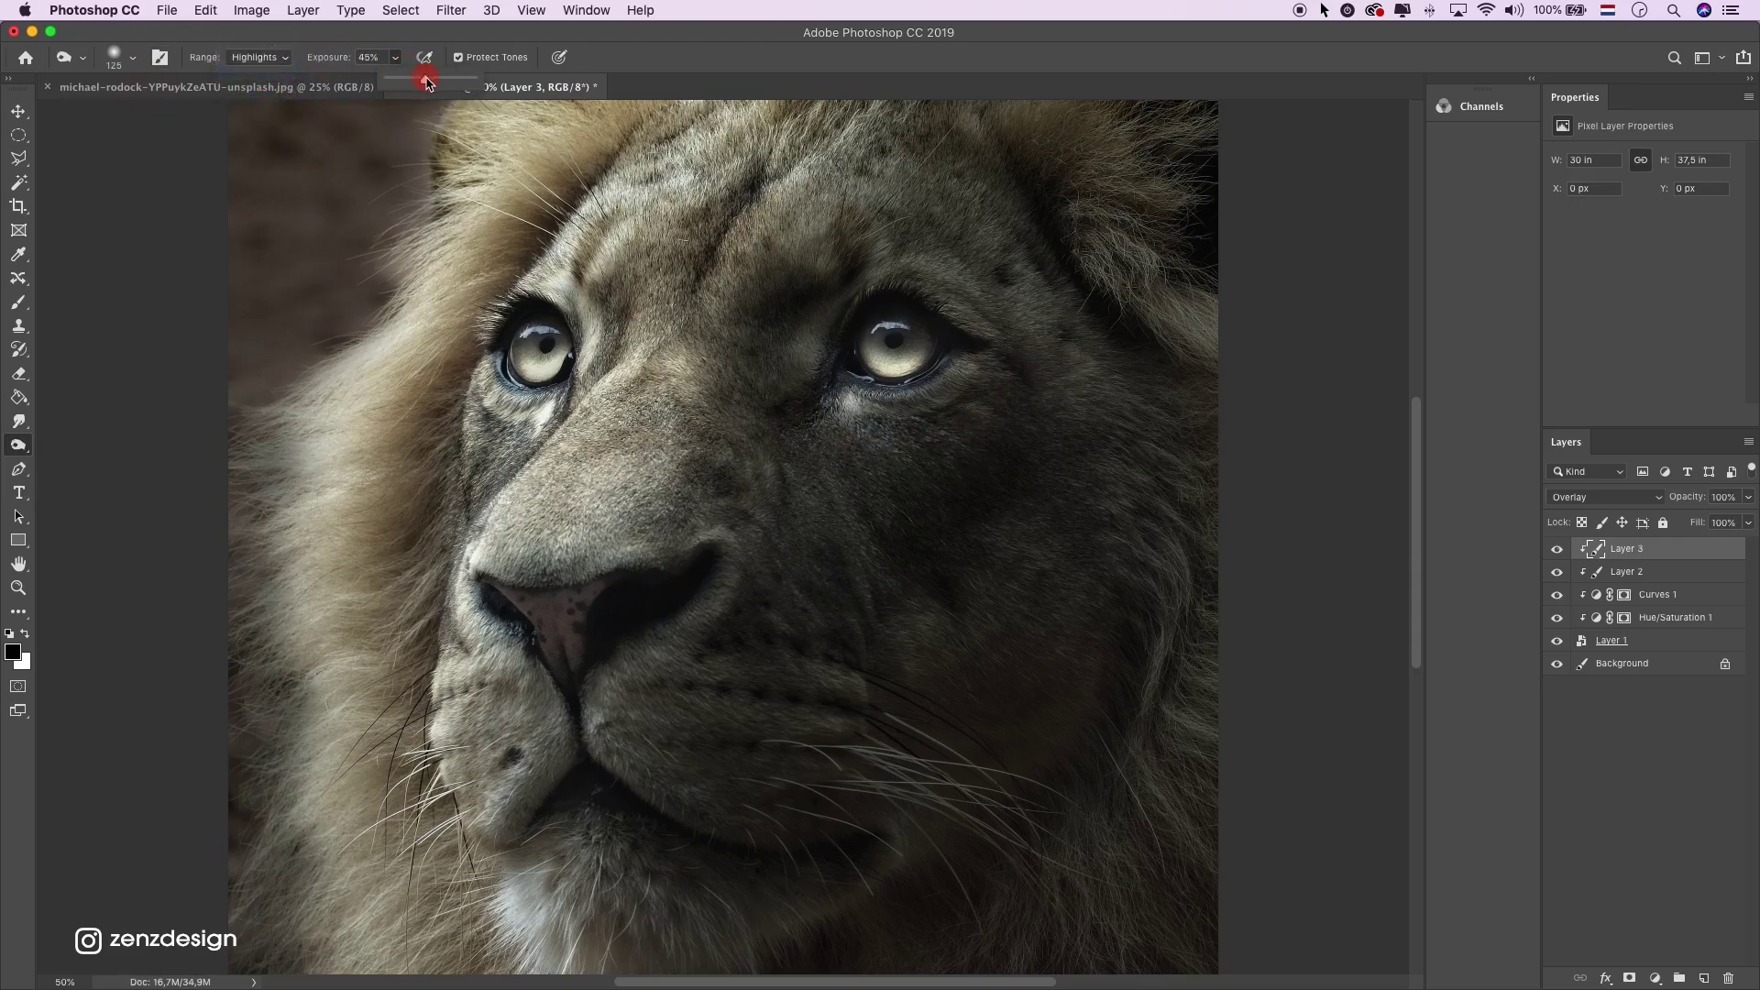
mouse_move(1197, 515)
mouse_down()
mouse_move(799, 440)
mouse_move(986, 419)
mouse_move(1109, 356)
mouse_move(1052, 339)
mouse_move(1105, 321)
mouse_move(1041, 223)
mouse_move(1023, 461)
mouse_move(1102, 351)
mouse_move(1076, 227)
mouse_move(1211, 365)
mouse_move(1082, 479)
mouse_move(1239, 498)
mouse_move(1032, 522)
mouse_move(1081, 381)
mouse_up()
key(bracketright)
key(bracketright)
key(bracketright)
key(bracketright)
key(bracketright)
Shade the lion's face, right cheek, brow, chin and lower right jaw
click(1069, 343)
click(1115, 377)
scroll(984, 295, up, 3)
click(1249, 165)
scroll(908, 471, down, 3)
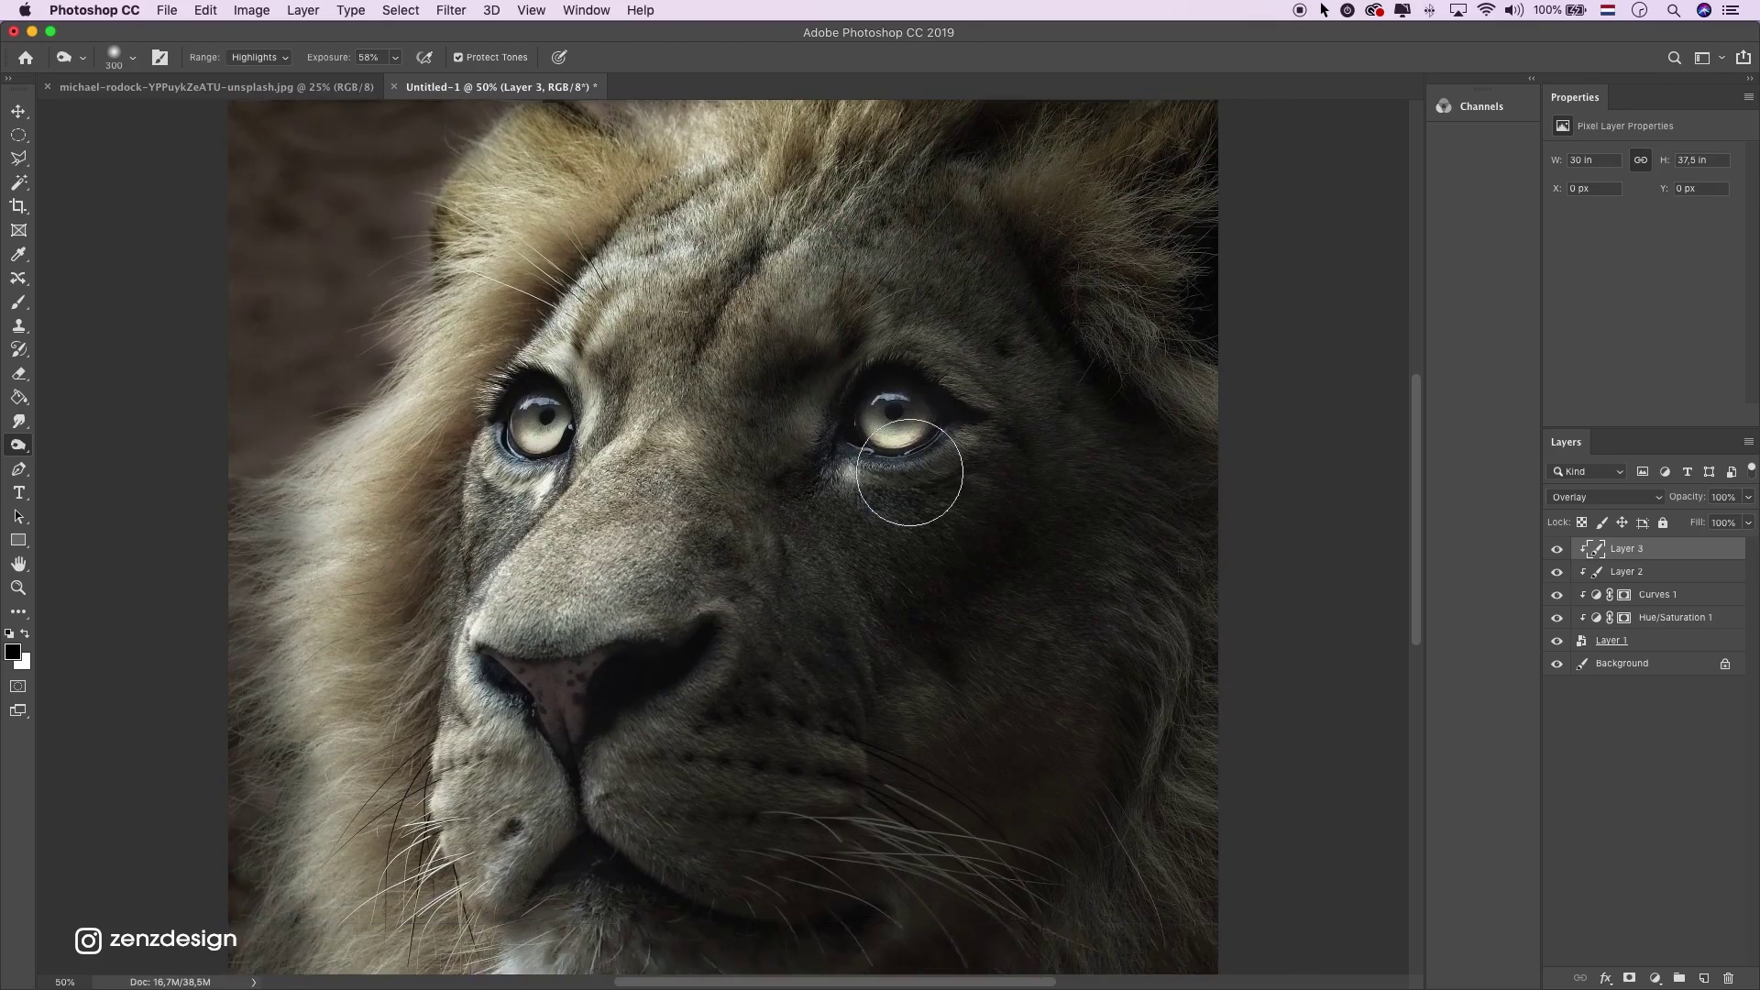
click(946, 492)
click(871, 915)
scroll(1109, 679, down, 3)
drag(932, 797, 983, 777)
click(888, 817)
scroll(881, 817, down, 5)
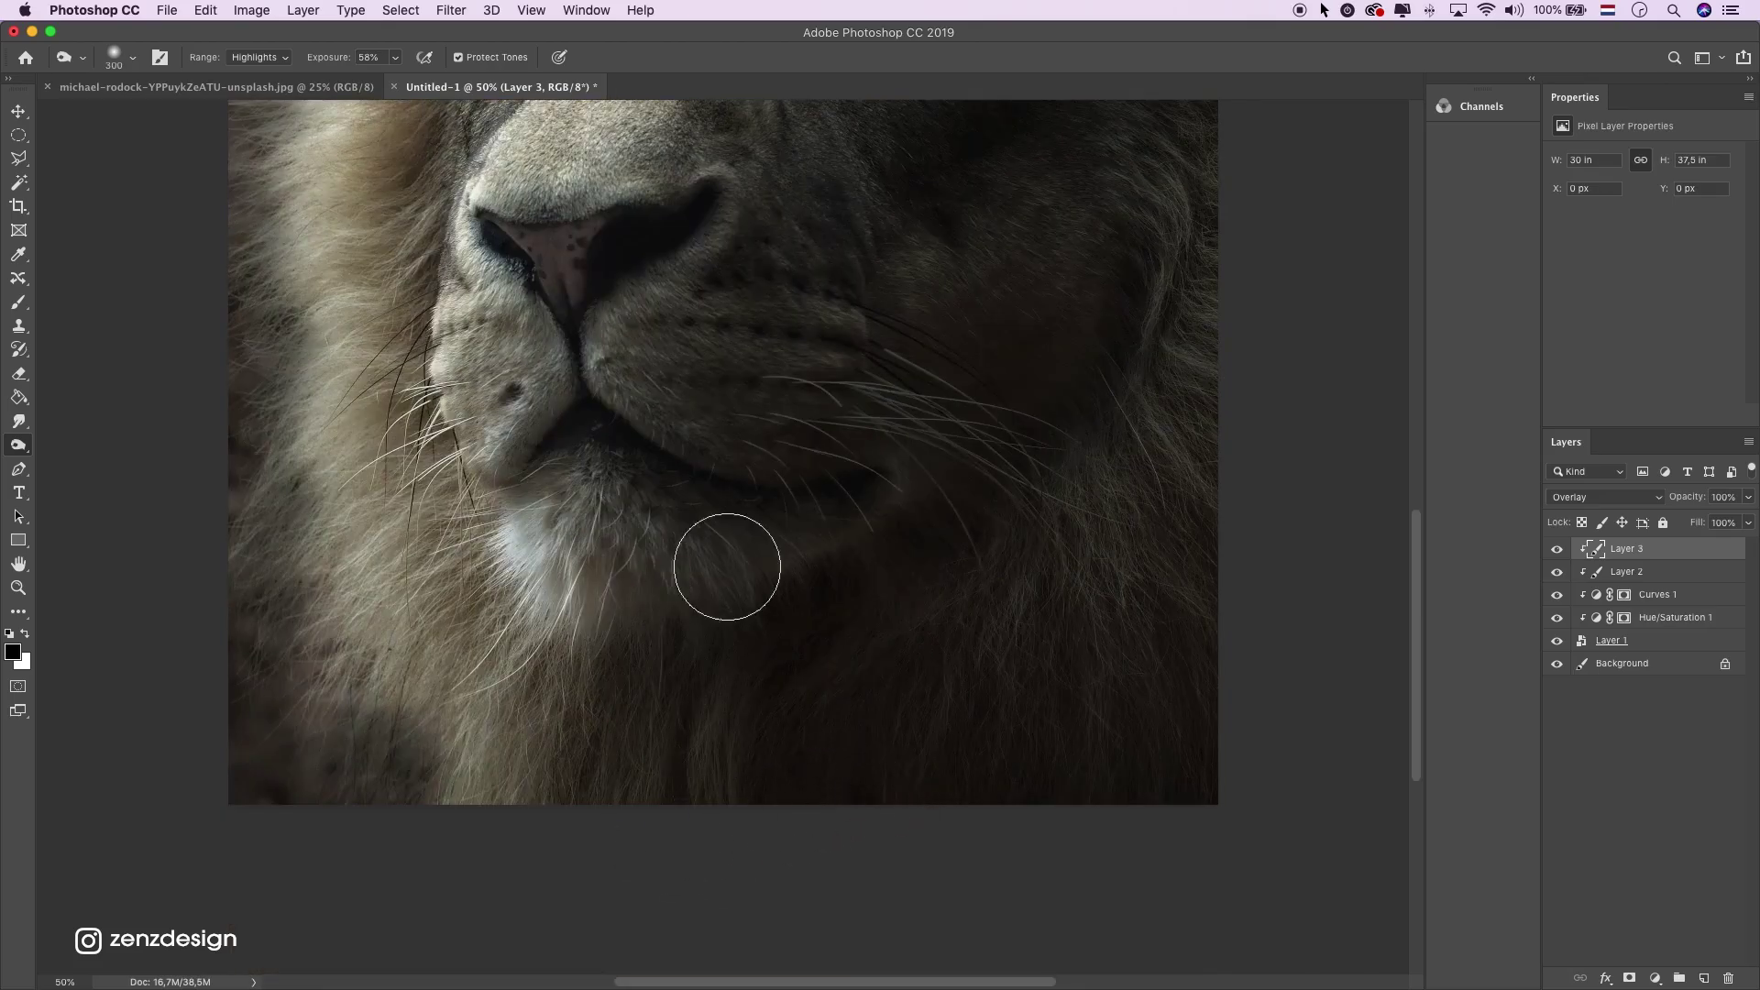
click(746, 778)
click(951, 553)
With an 800 px brush, darken the image bottom, right jaw and right side of the face
key(bracketright)
key(bracketright)
key(bracketright)
key(bracketright)
key(bracketright)
click(1002, 923)
click(1151, 585)
scroll(1153, 726, up, 5)
click(1229, 437)
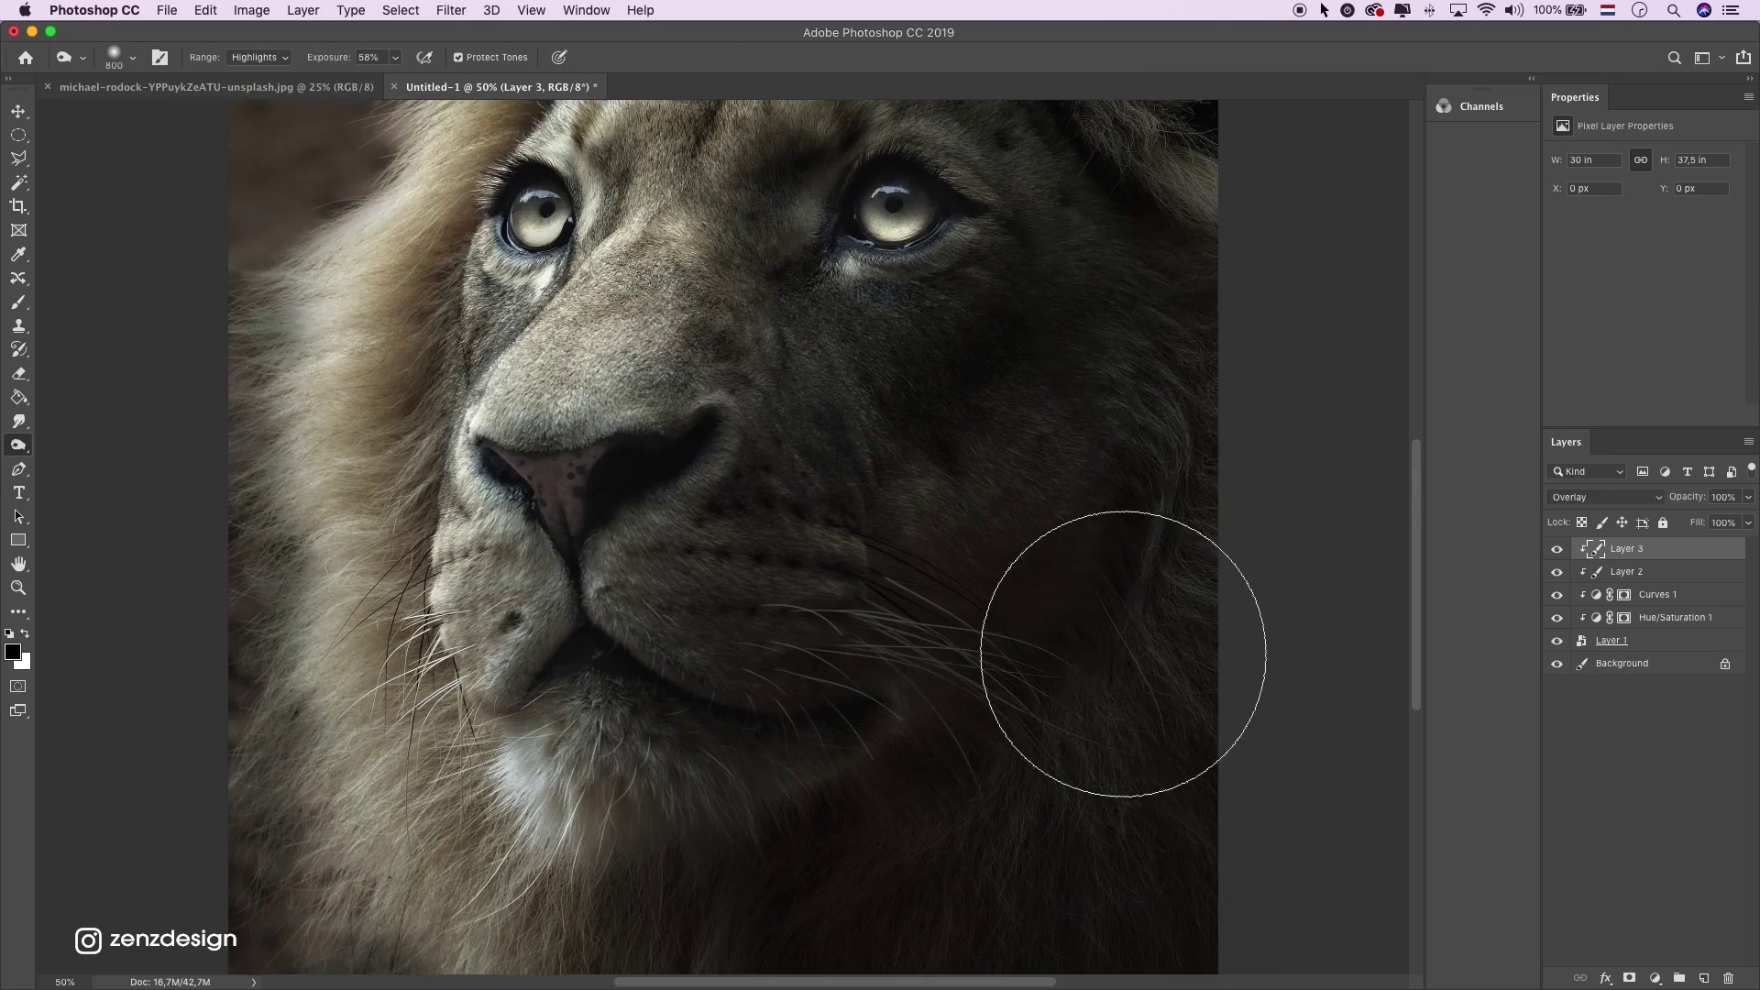
scroll(1119, 668, up, 2)
click(1555, 550)
click(1556, 550)
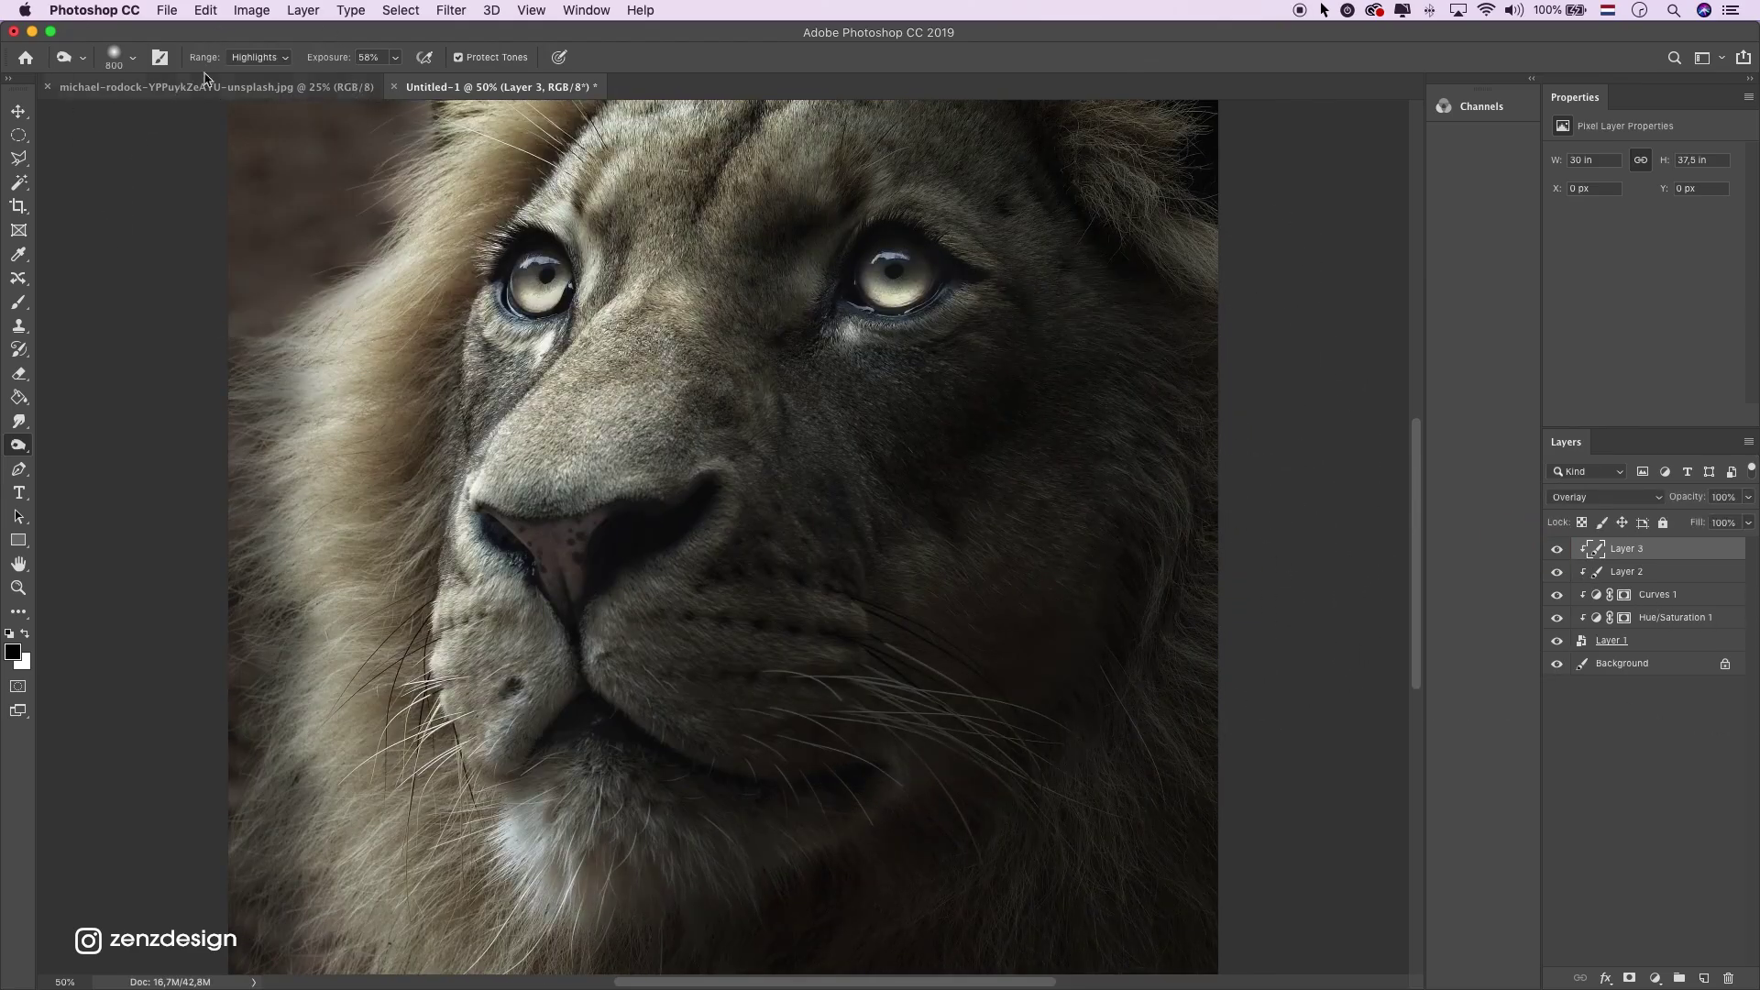
Switch the range to Midtones and shade across the right cheek and lower face
click(262, 57)
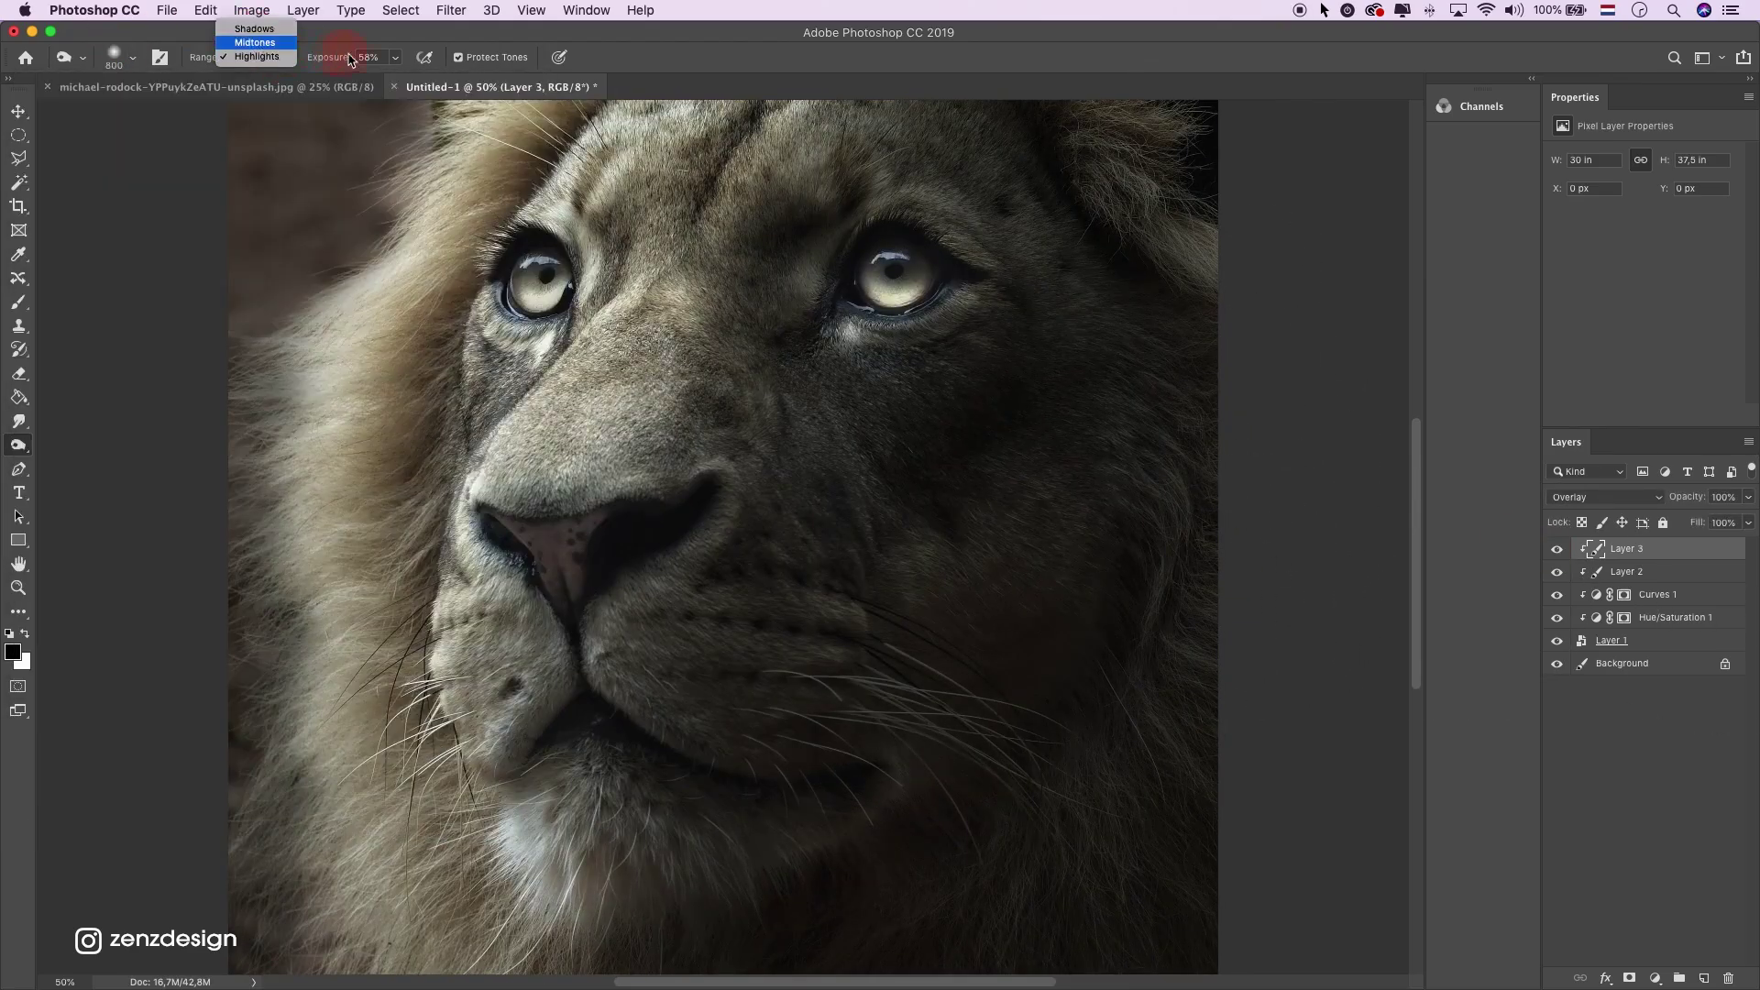
click(253, 39)
click(395, 57)
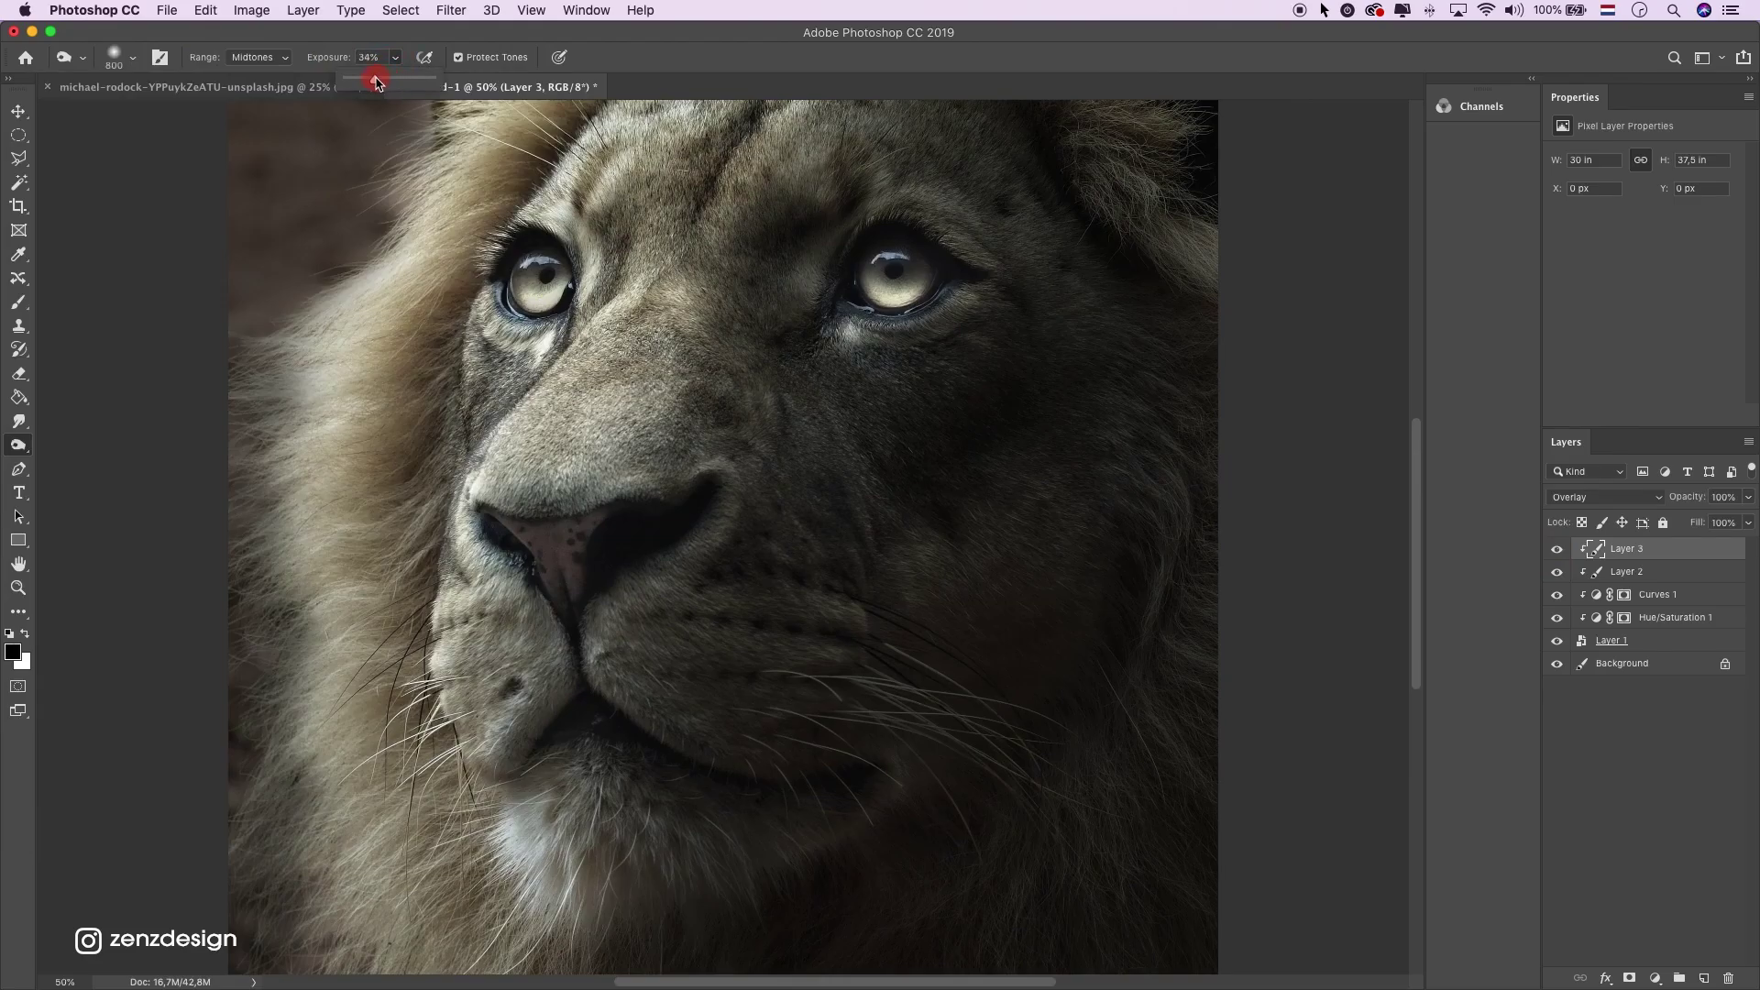
click(408, 42)
scroll(986, 507, down, 3)
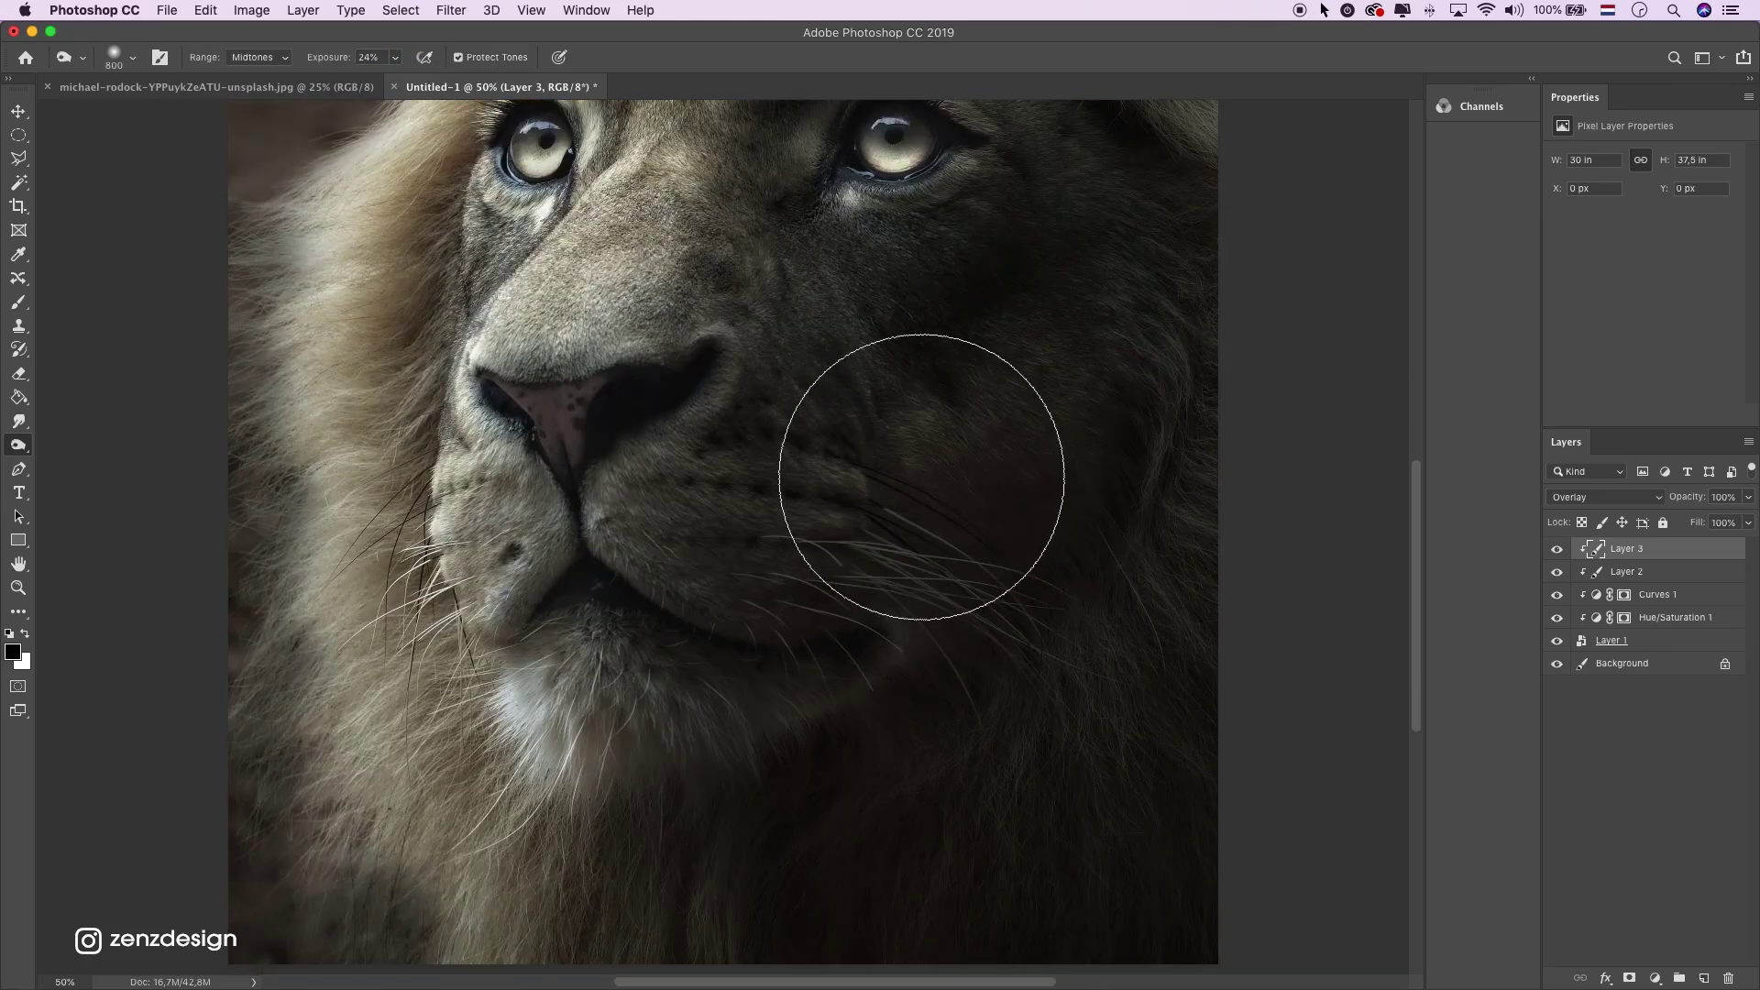
mouse_move(1035, 462)
mouse_down()
mouse_move(1187, 541)
mouse_move(1210, 669)
mouse_move(806, 696)
mouse_move(663, 597)
mouse_move(756, 706)
mouse_move(1249, 394)
mouse_up()
scroll(1210, 668, down, 5)
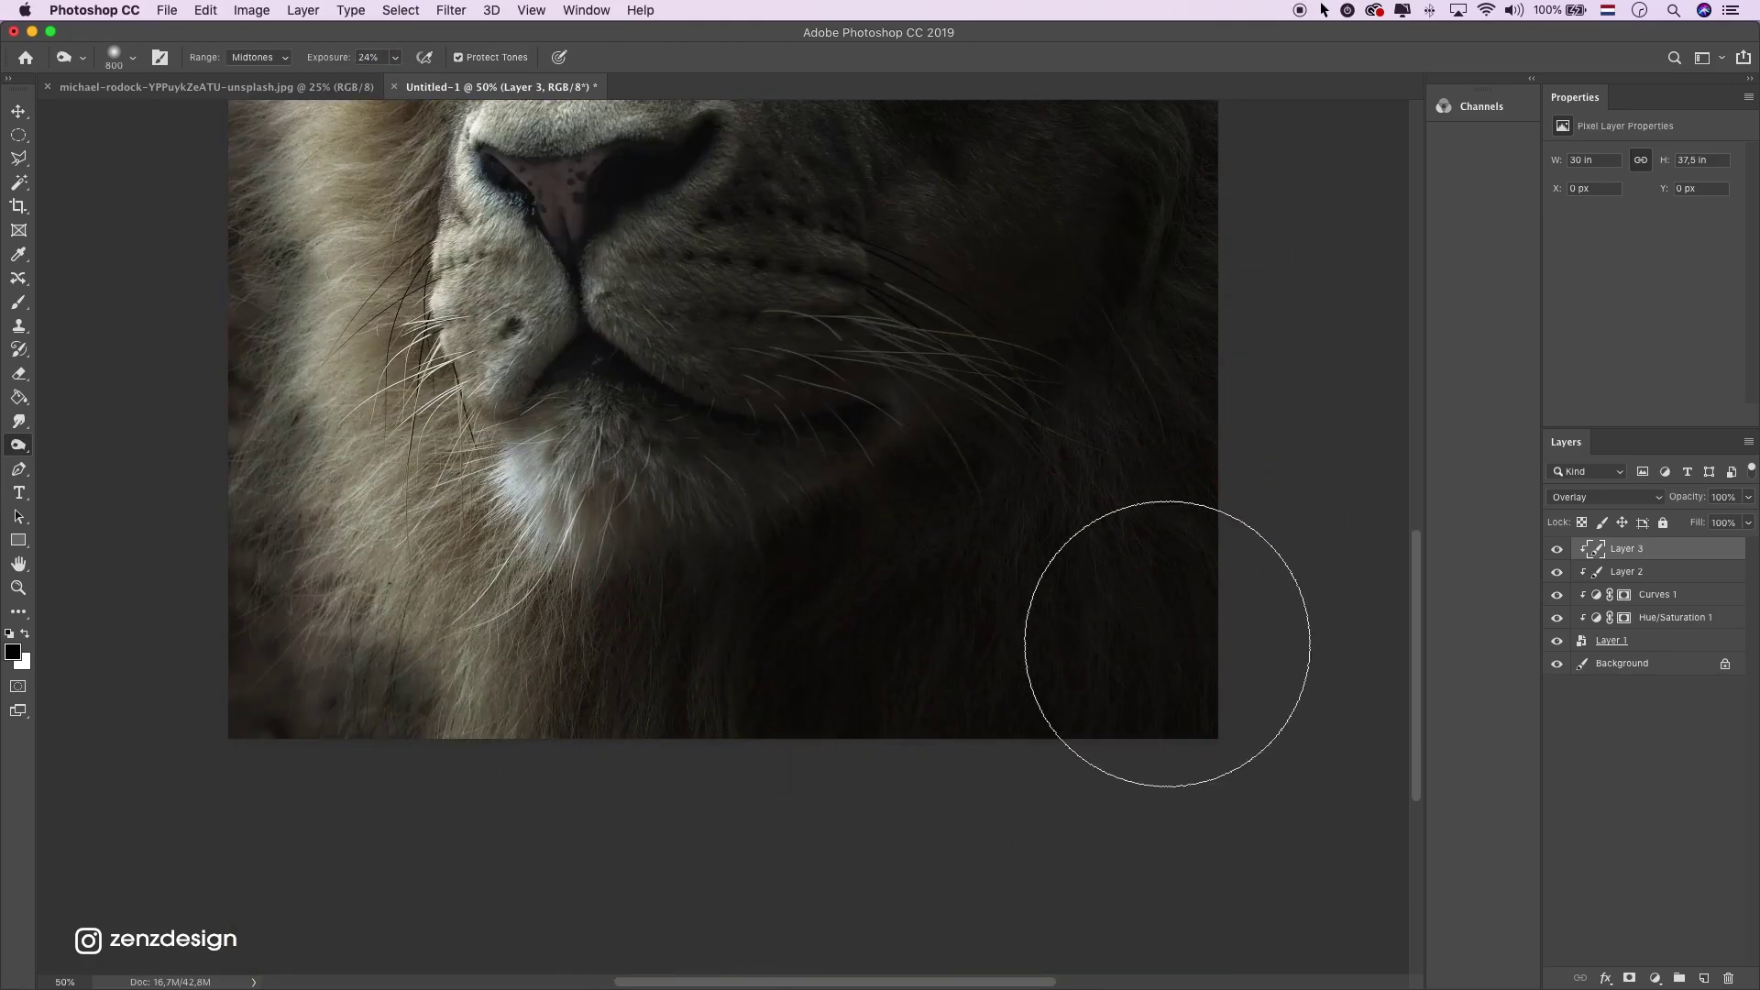
scroll(1139, 648, up, 8)
mouse_move(911, 561)
mouse_down()
mouse_move(792, 606)
mouse_move(868, 392)
mouse_move(950, 475)
mouse_move(1211, 574)
mouse_move(1228, 541)
mouse_up()
scroll(1245, 488, up, 3)
click(1557, 548)
click(1557, 548)
Darken below the right eye, switch the range to Shadows, and zoom out to the whole portrait
scroll(1062, 317, up, 1)
scroll(1062, 317, up, 3)
mouse_move(1042, 334)
mouse_down()
mouse_move(1257, 373)
mouse_move(825, 334)
mouse_move(1059, 363)
mouse_up()
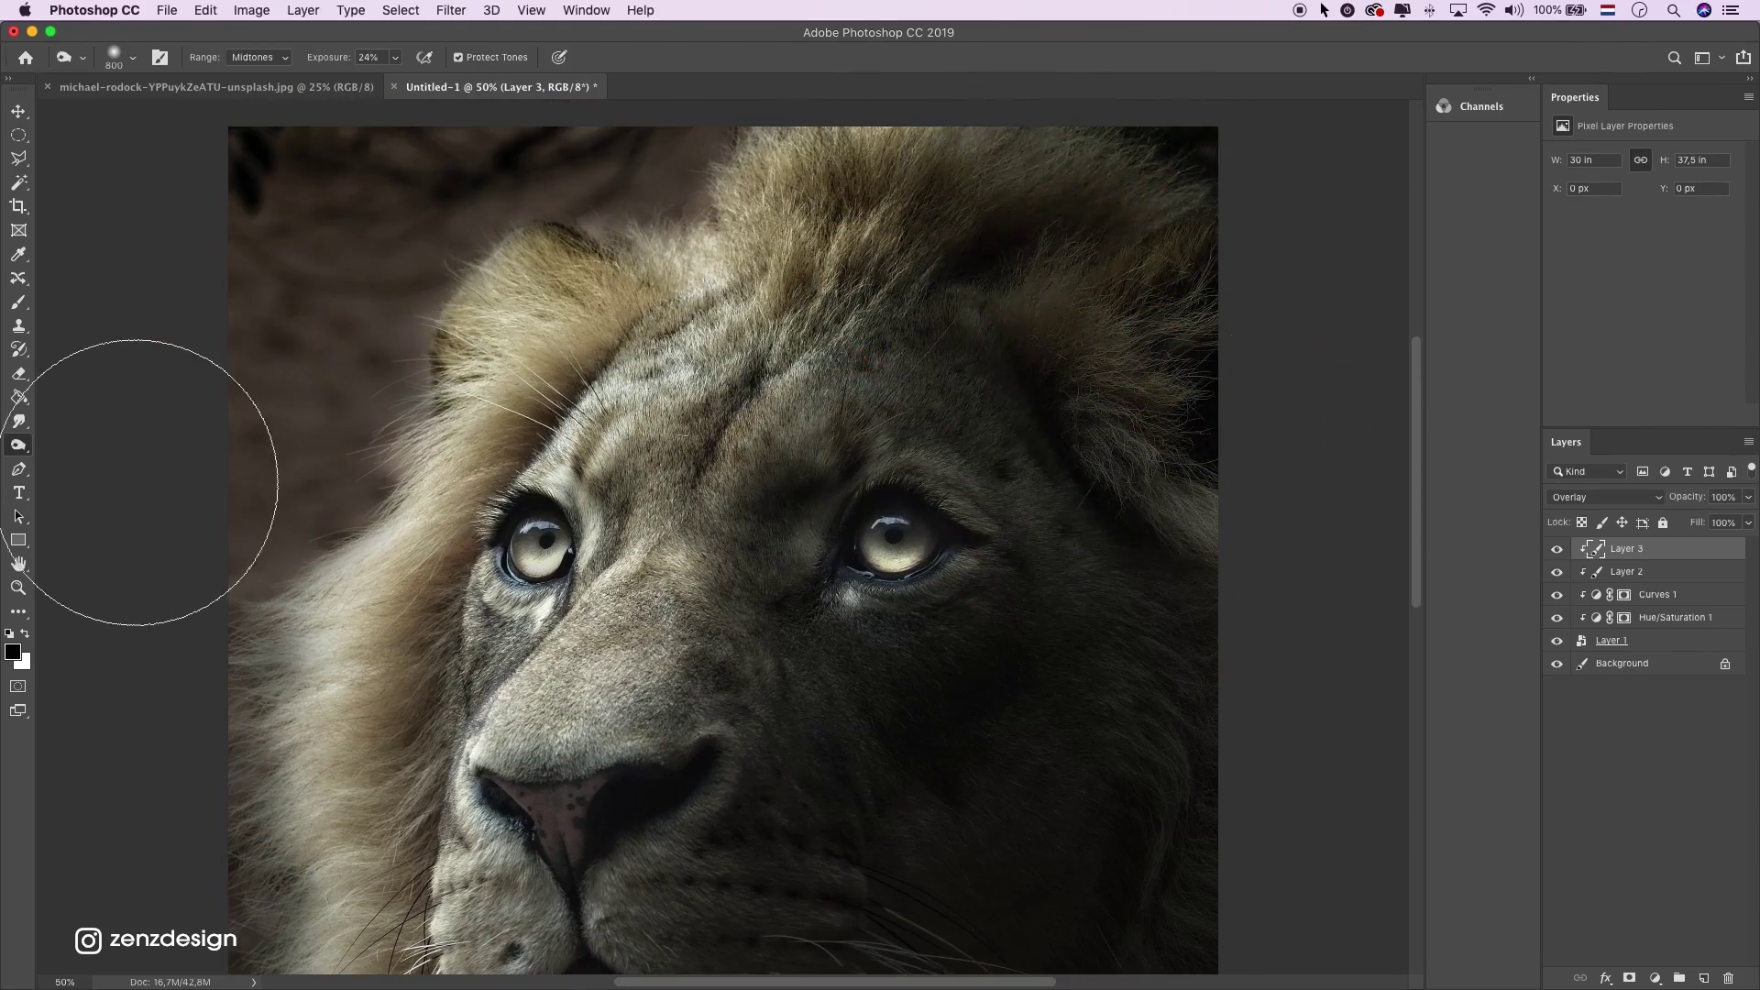
click(255, 64)
click(255, 41)
click(394, 66)
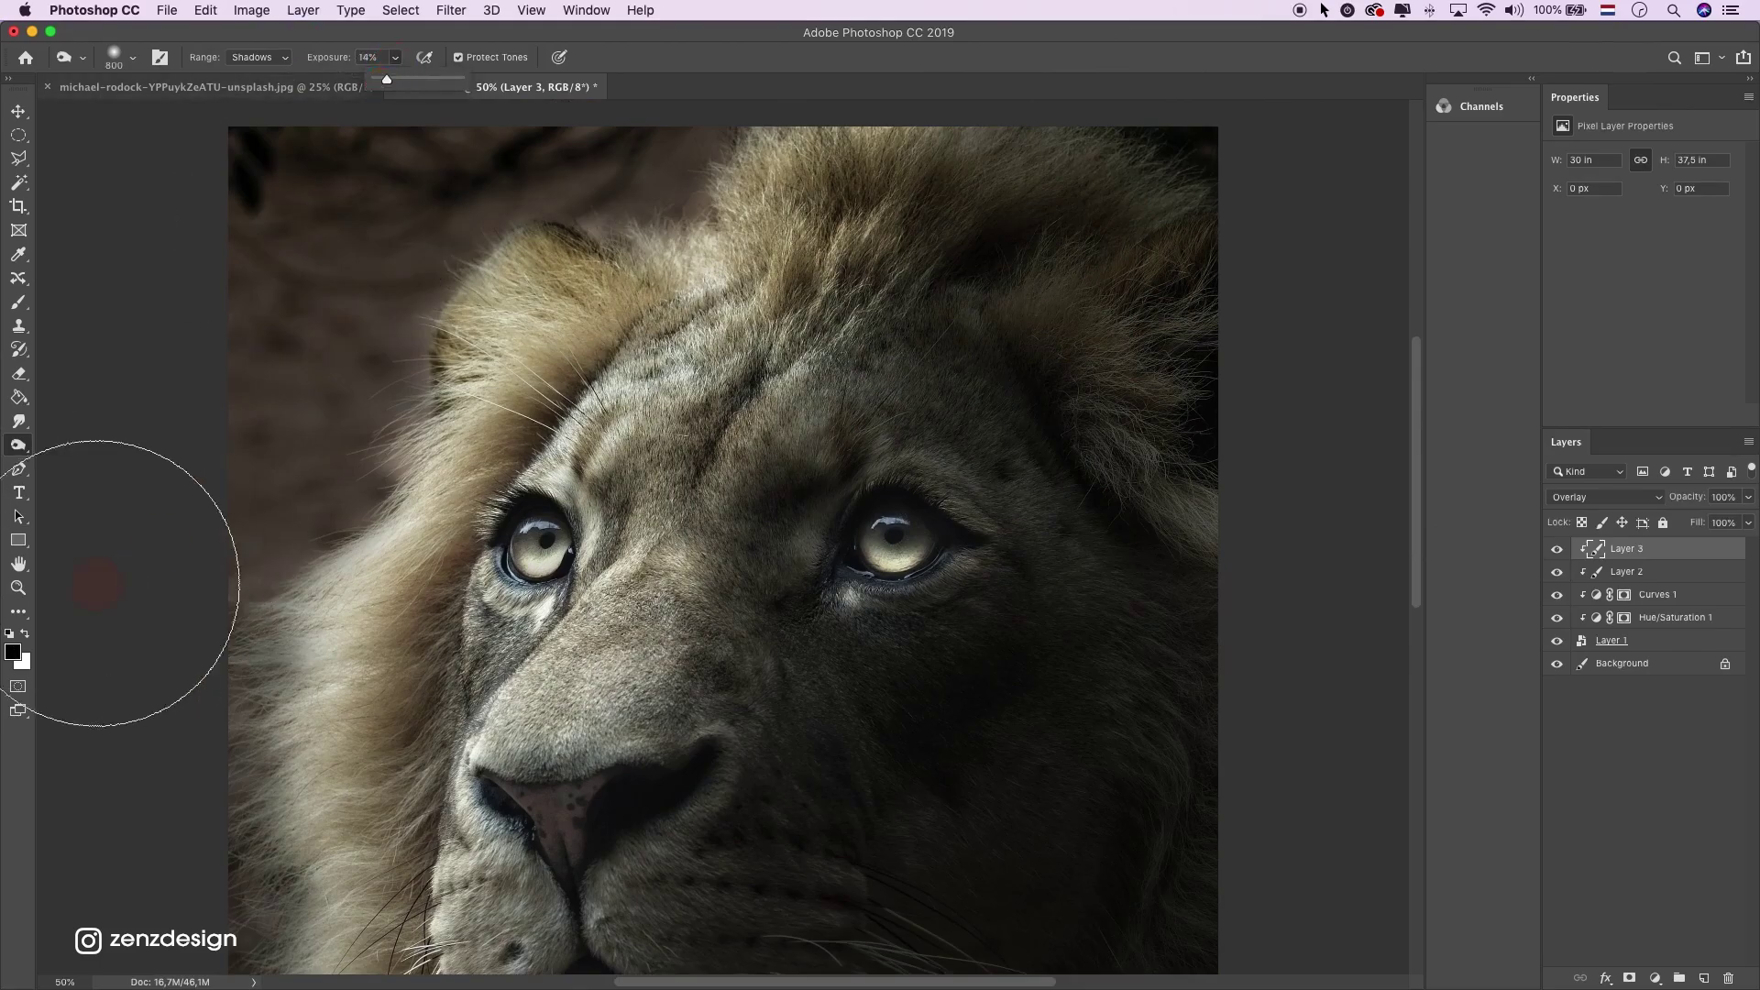
click(18, 587)
drag(811, 596, 750, 559)
Zoom the view to 25% and select the Burn tool set to Shadows at 14%
click(708, 525)
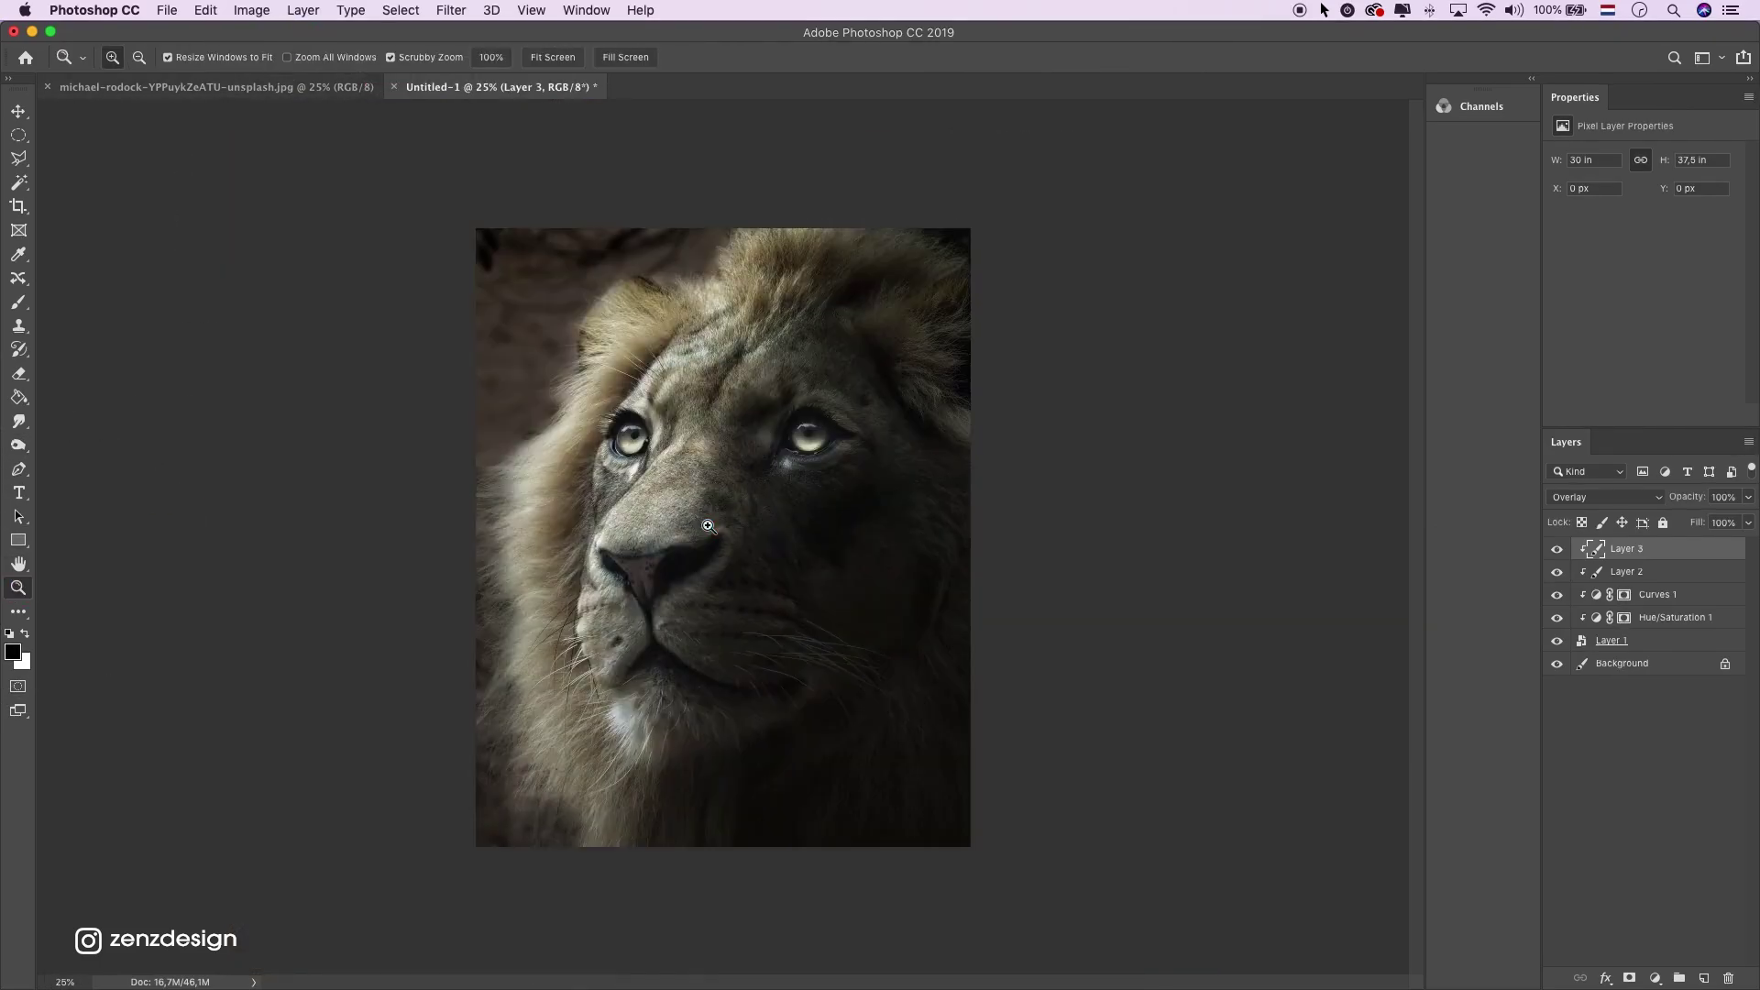
click(18, 325)
click(19, 374)
click(18, 445)
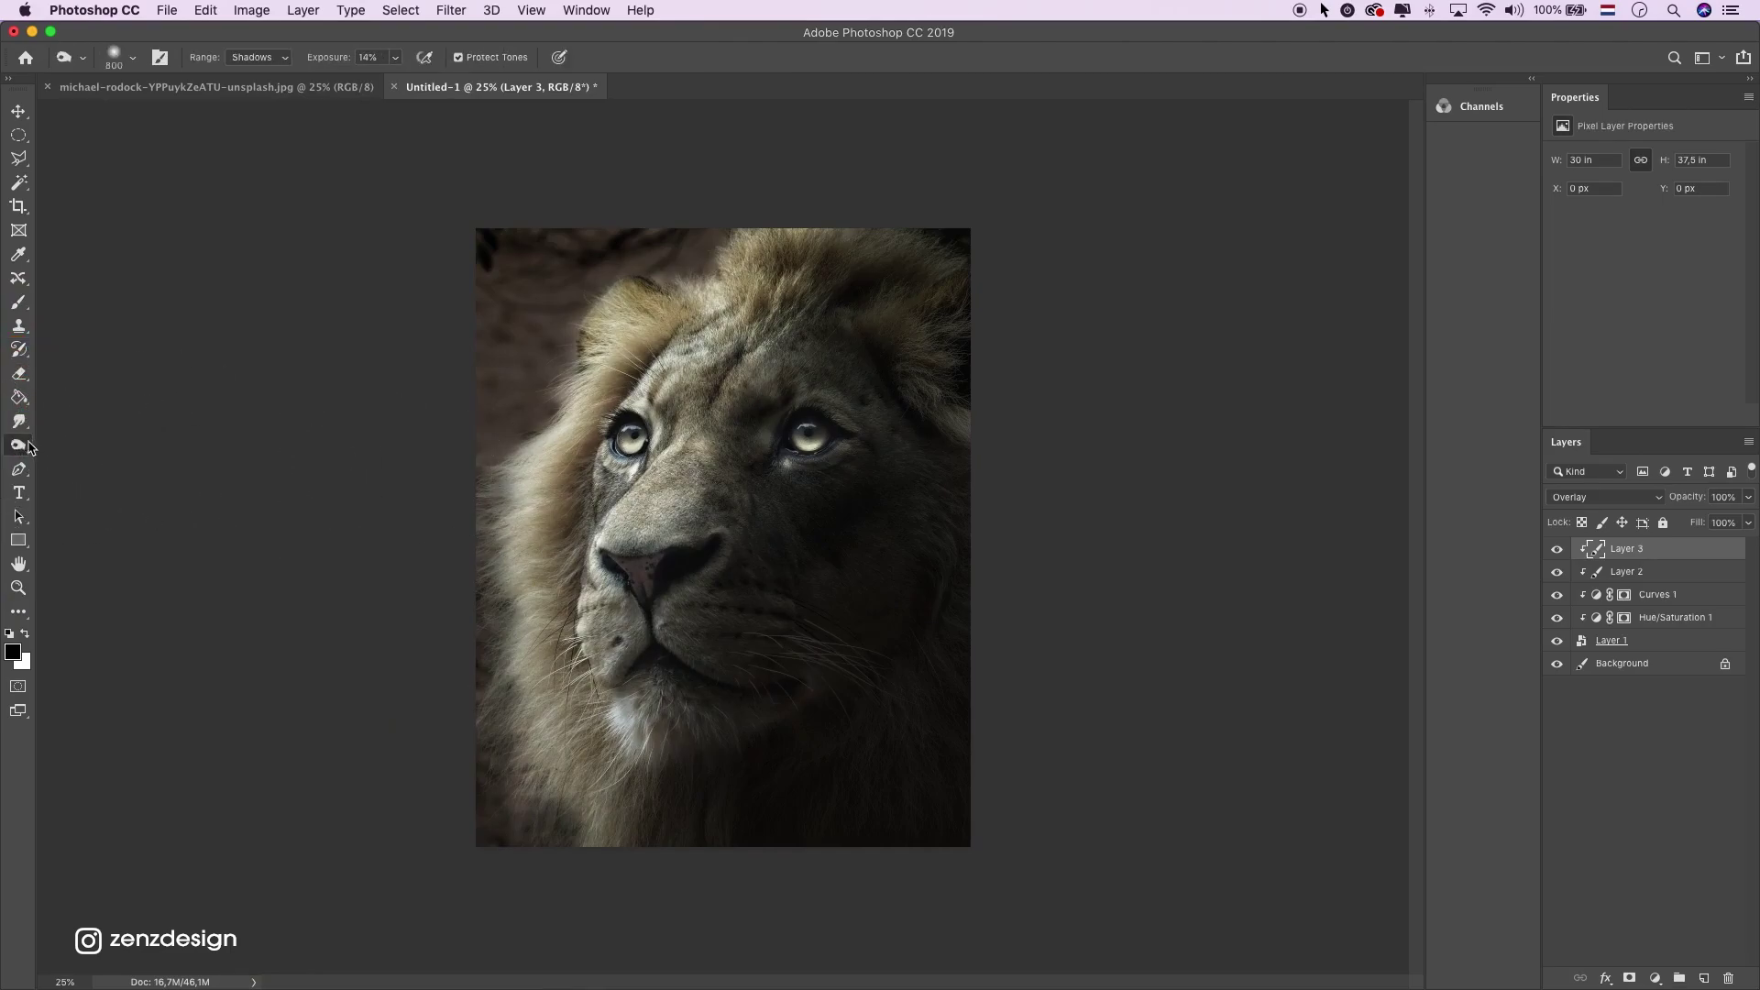
drag(19, 444, 61, 461)
Burn the portrait's outer edges: right side, top of the mane, lower-left and top-left background
click(982, 405)
click(889, 228)
mouse_move(889, 227)
mouse_down()
mouse_move(820, 224)
mouse_move(808, 261)
mouse_move(962, 264)
mouse_move(877, 248)
mouse_move(1005, 328)
mouse_move(1043, 641)
mouse_up()
click(880, 911)
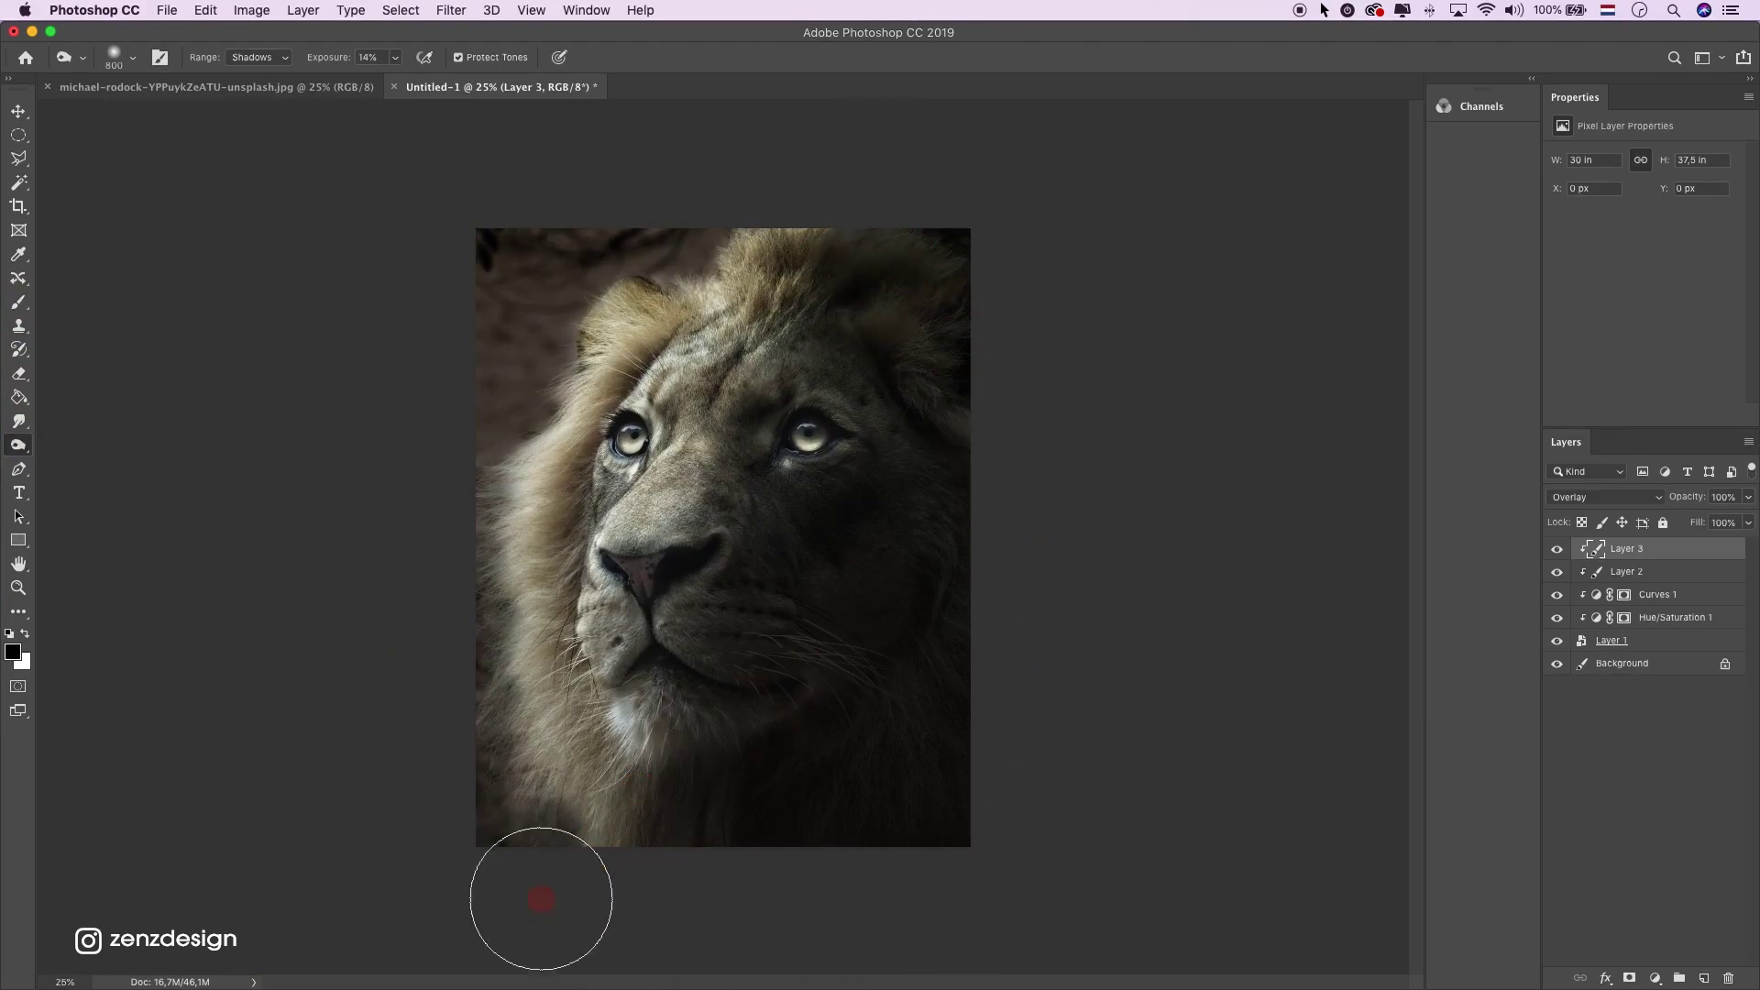
mouse_move(535, 904)
mouse_down()
mouse_move(611, 817)
mouse_move(535, 859)
mouse_move(592, 853)
mouse_up()
click(471, 189)
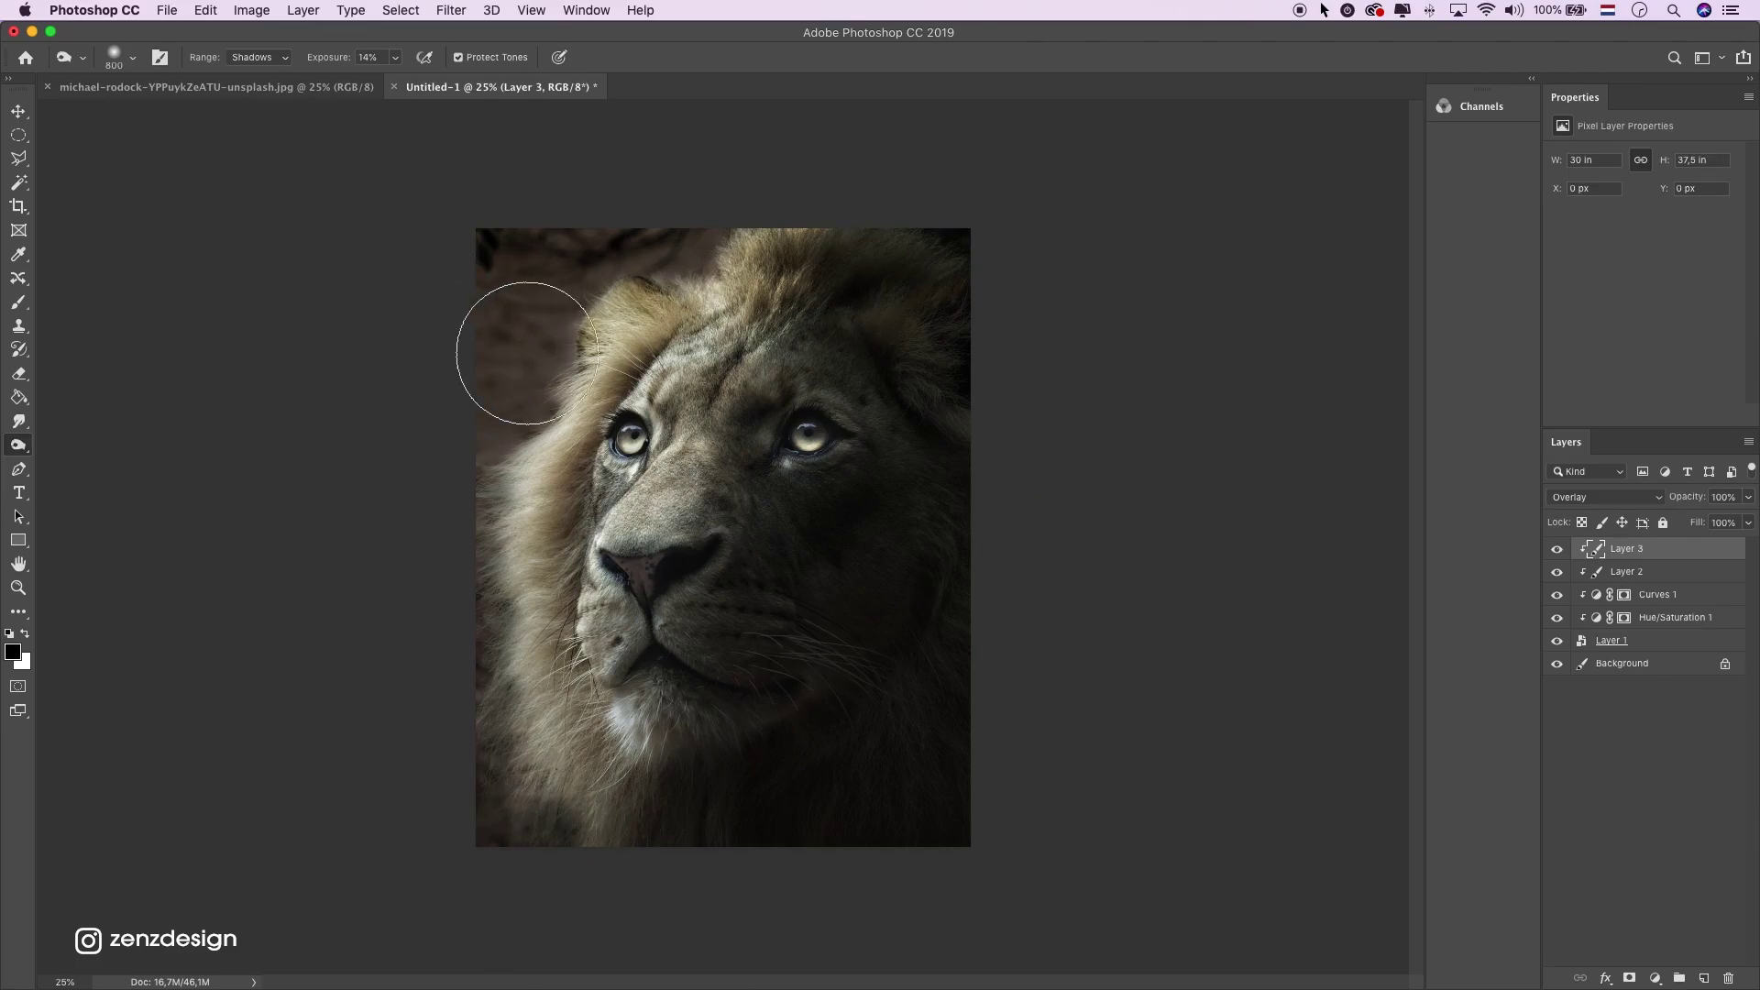
drag(503, 259, 668, 196)
mouse_move(377, 463)
mouse_down()
mouse_move(422, 504)
mouse_move(432, 715)
mouse_move(581, 883)
mouse_up()
click(1556, 548)
click(1557, 548)
Lower Layer 3's opacity to 71% and compare the shading on and off
click(1749, 498)
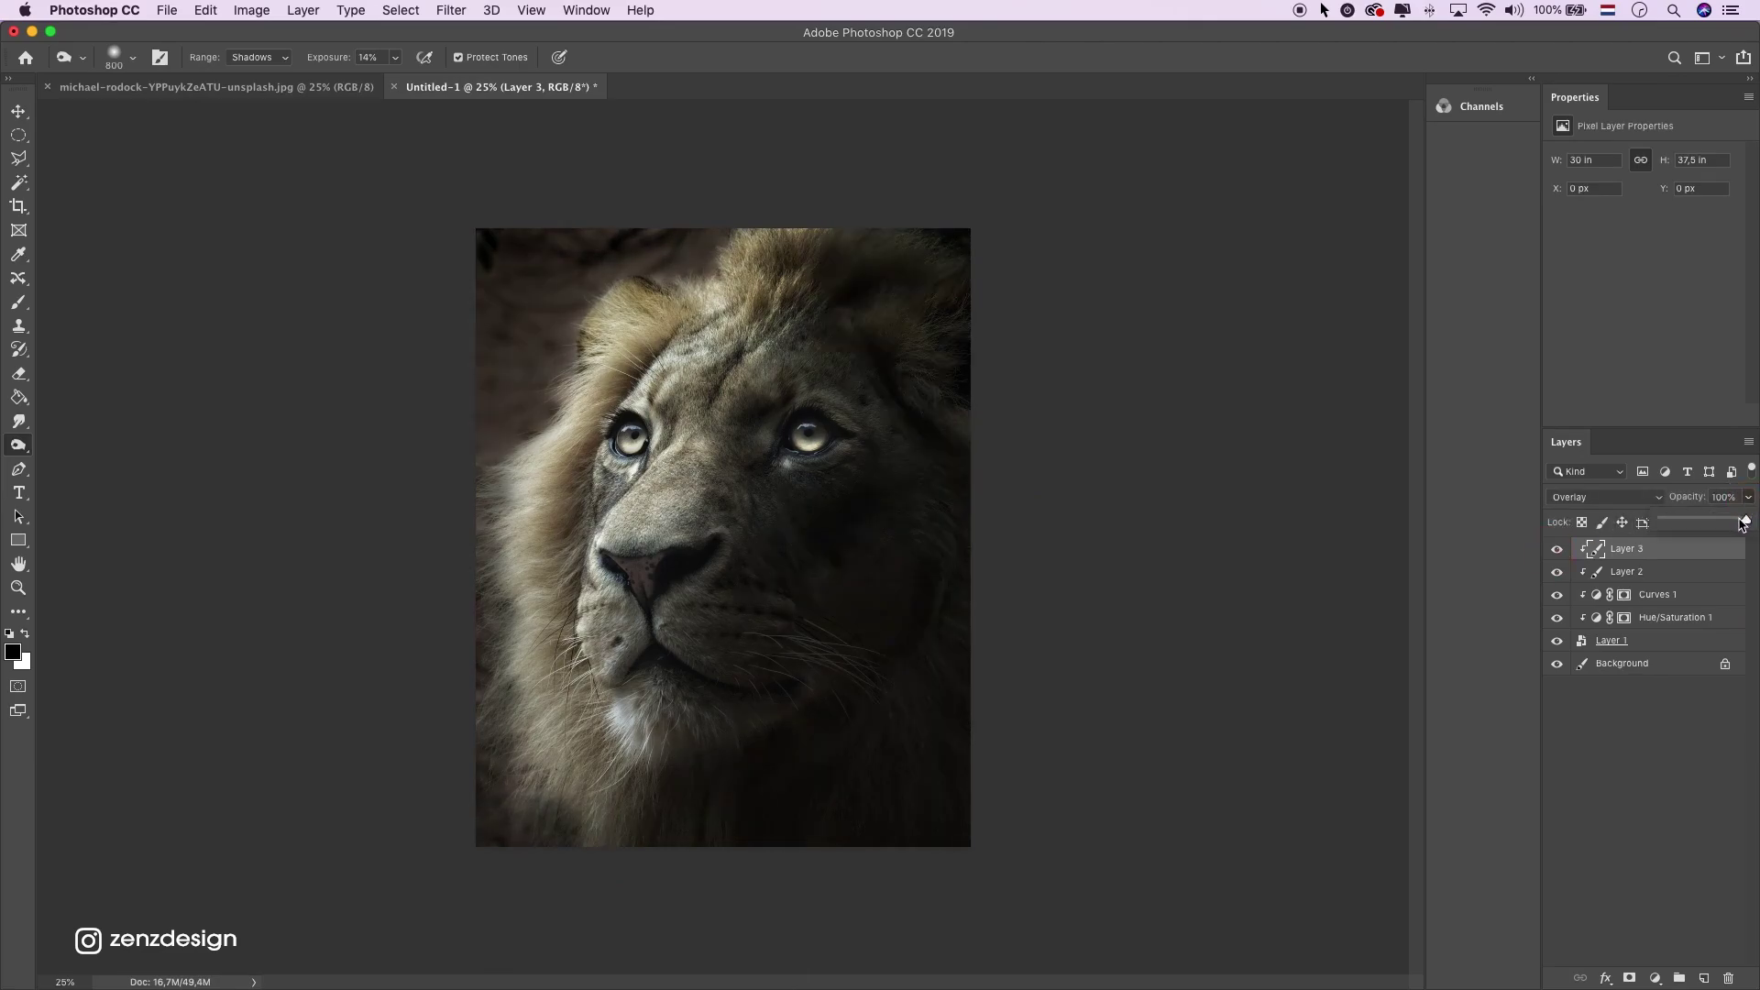
mouse_move(1743, 524)
mouse_down()
mouse_move(1700, 518)
mouse_move(1753, 520)
mouse_move(1701, 518)
mouse_move(1730, 523)
mouse_up()
click(1557, 549)
click(1556, 549)
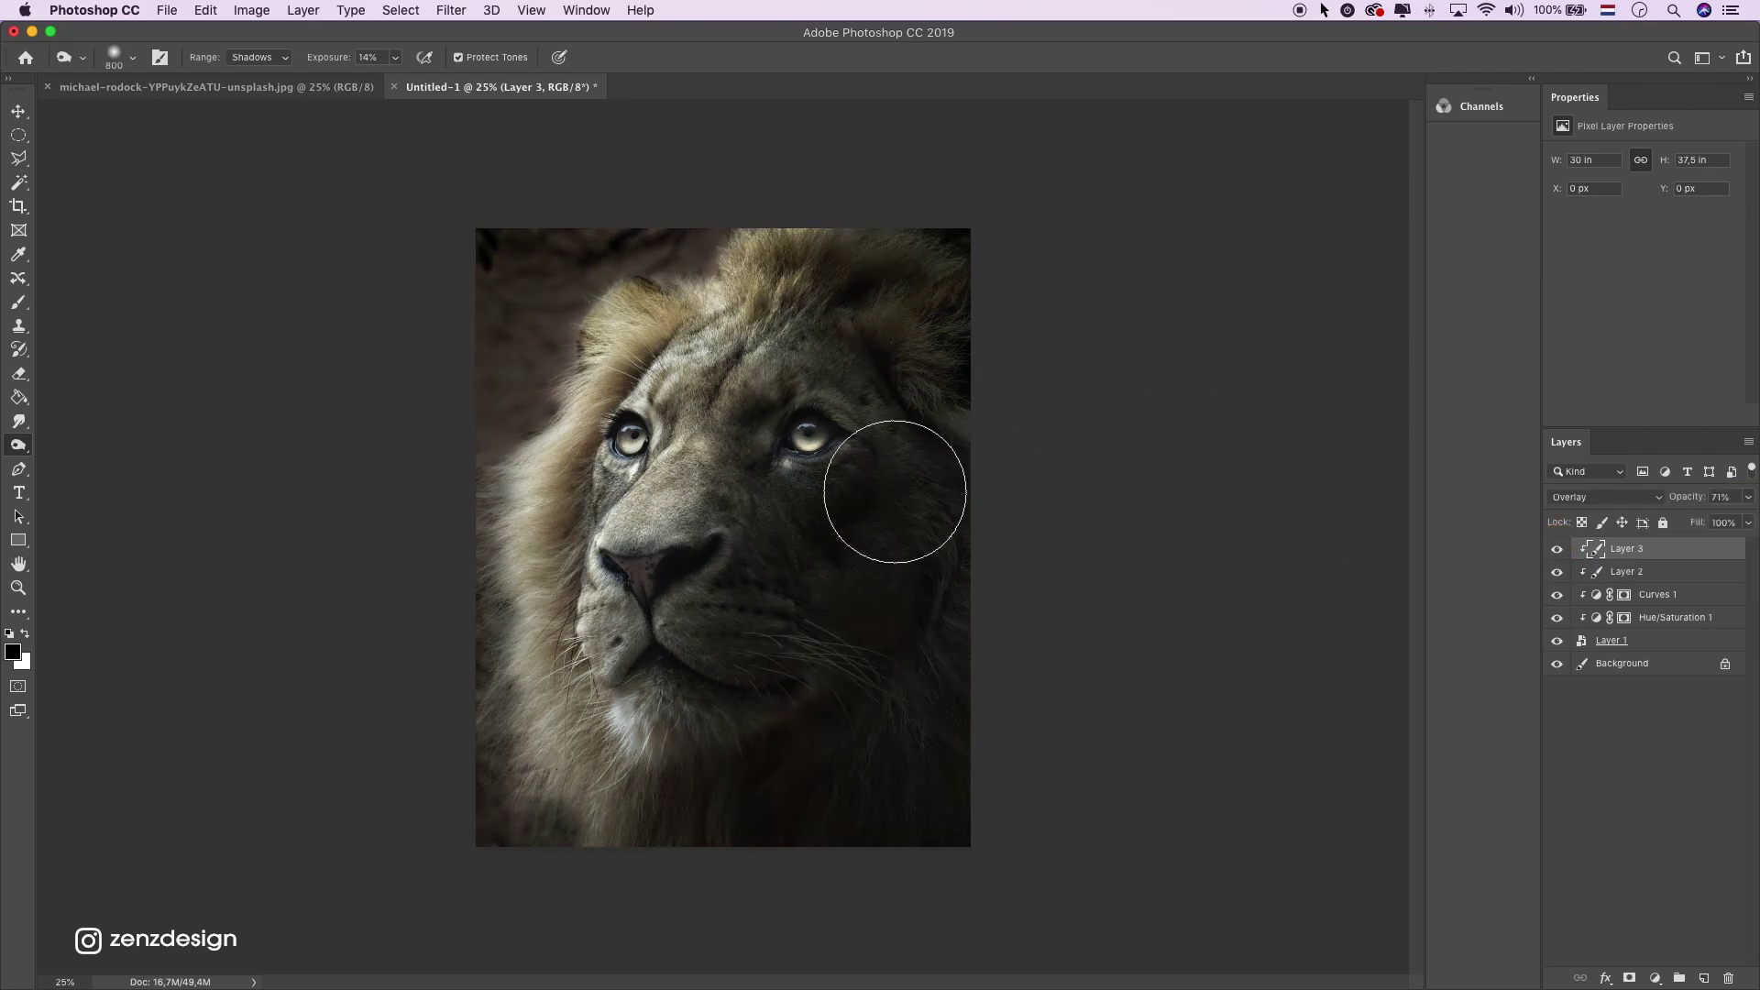
click(1657, 978)
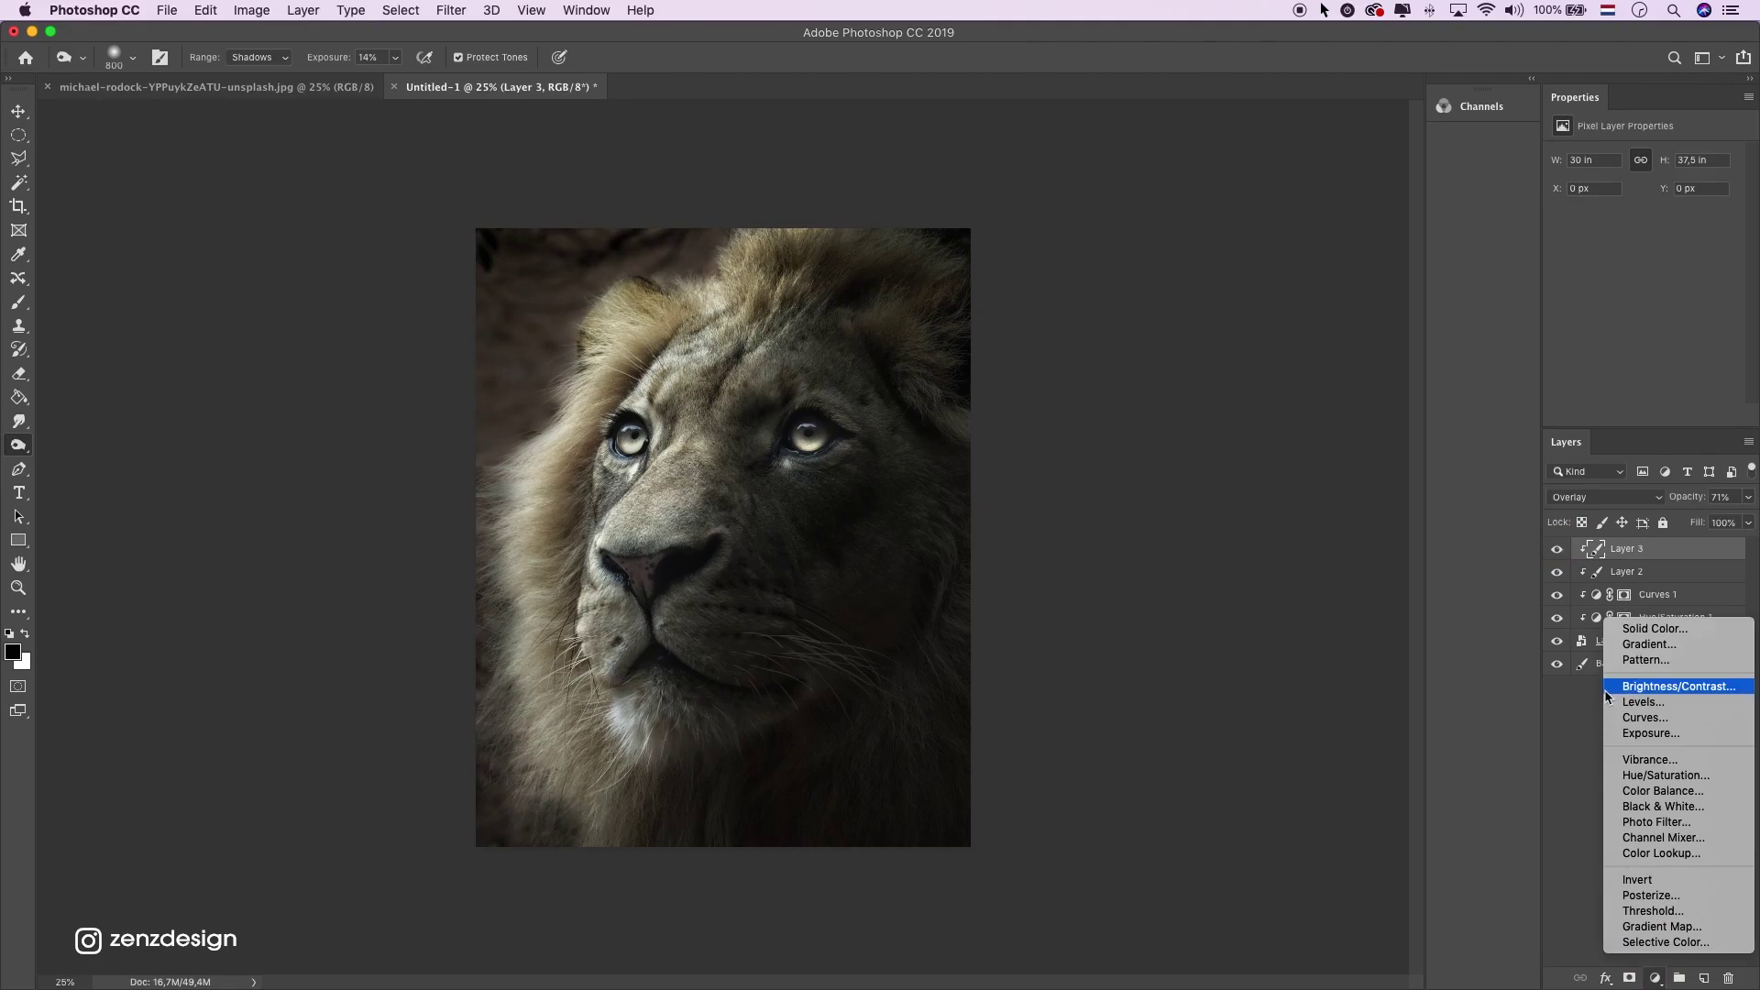
Add a reversed radial Gradient Fill at scale 150, centred over the lion's left mane
click(1668, 725)
click(1650, 644)
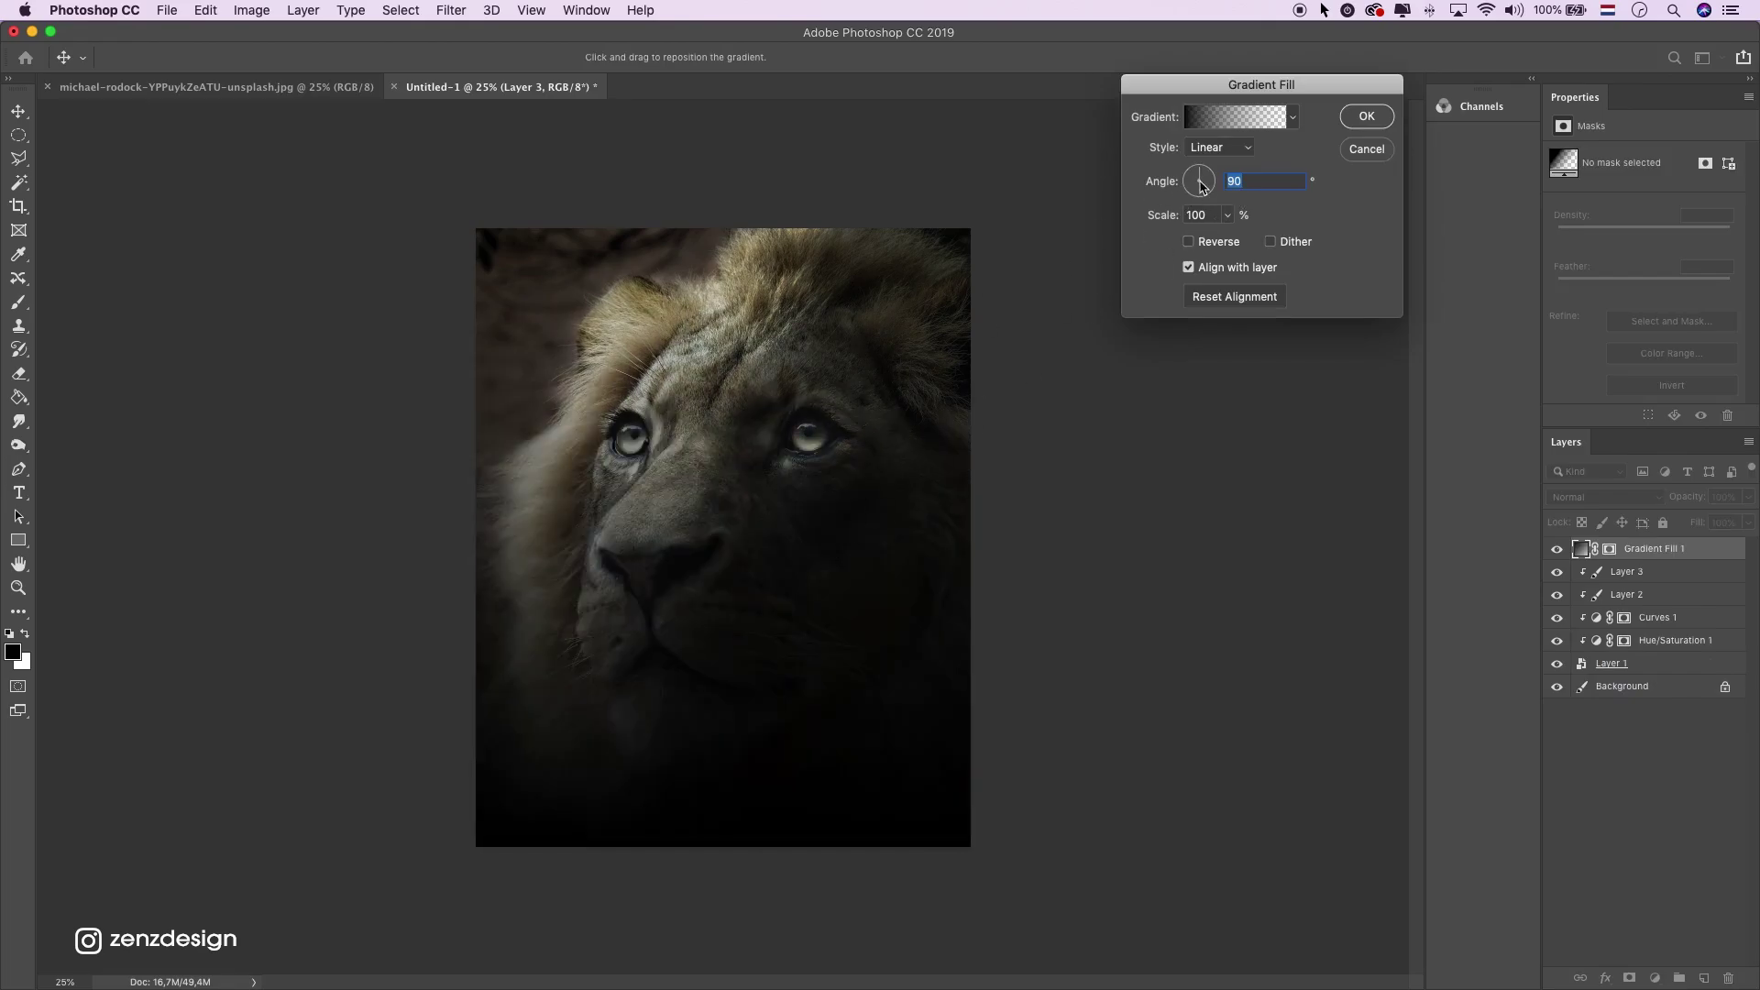
click(1226, 148)
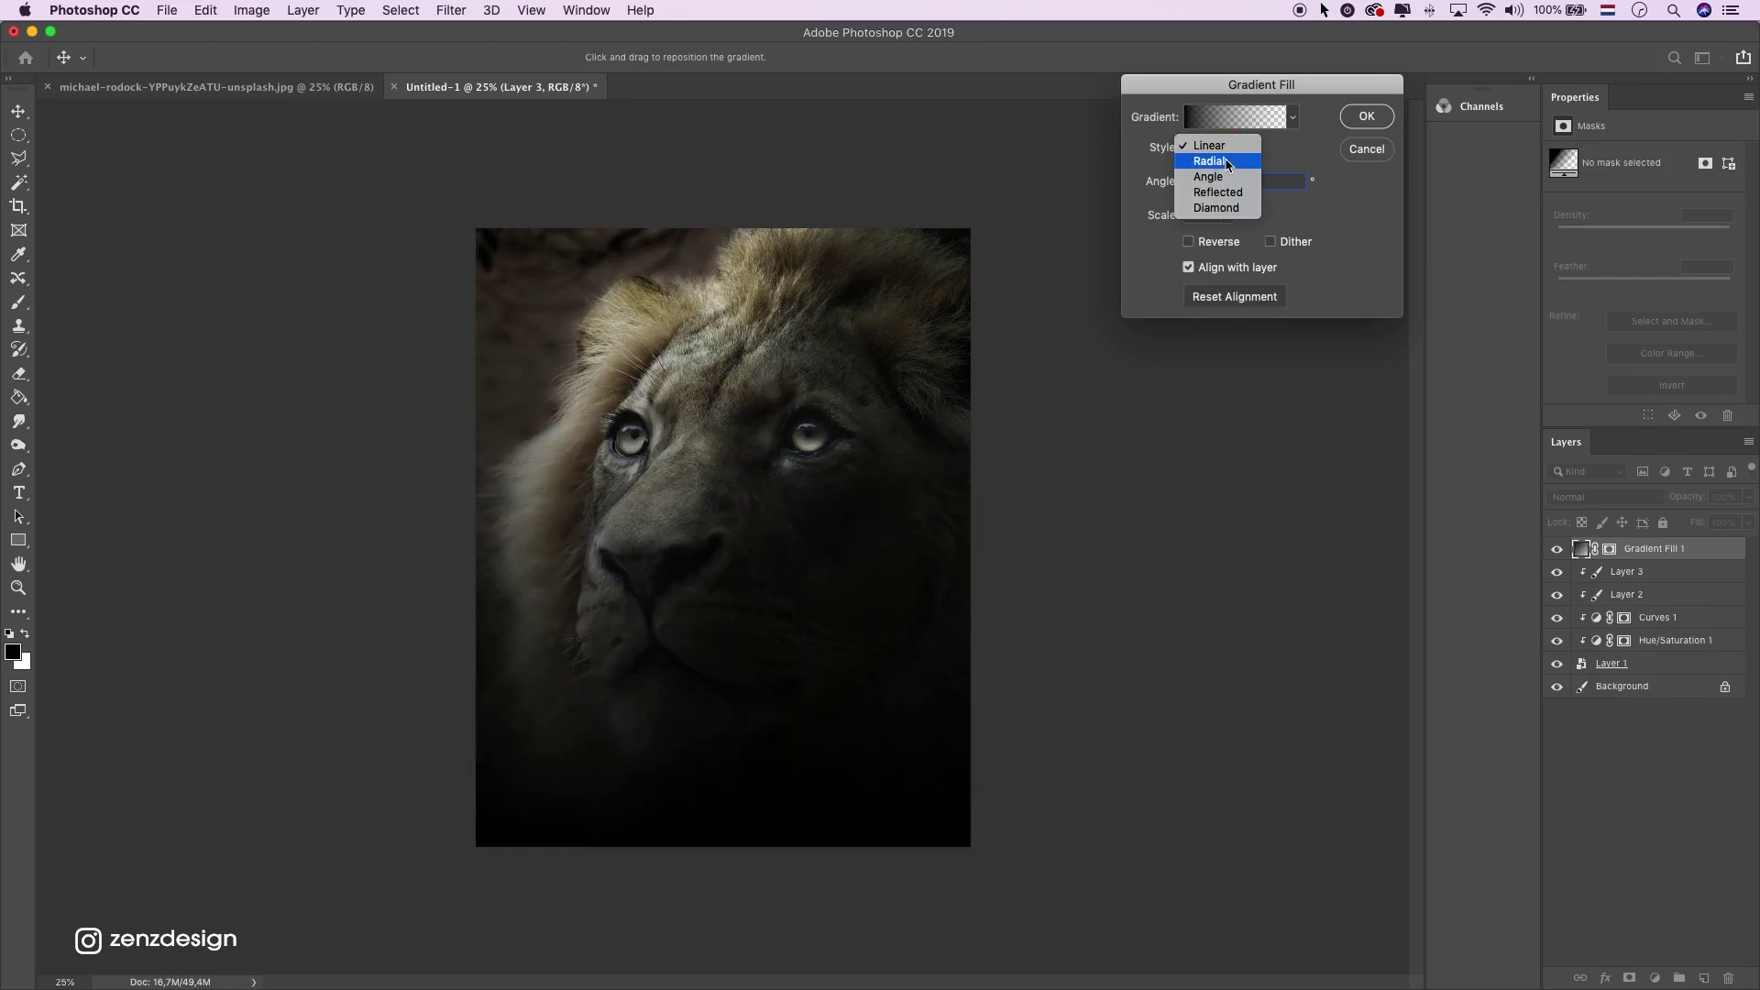
click(1212, 161)
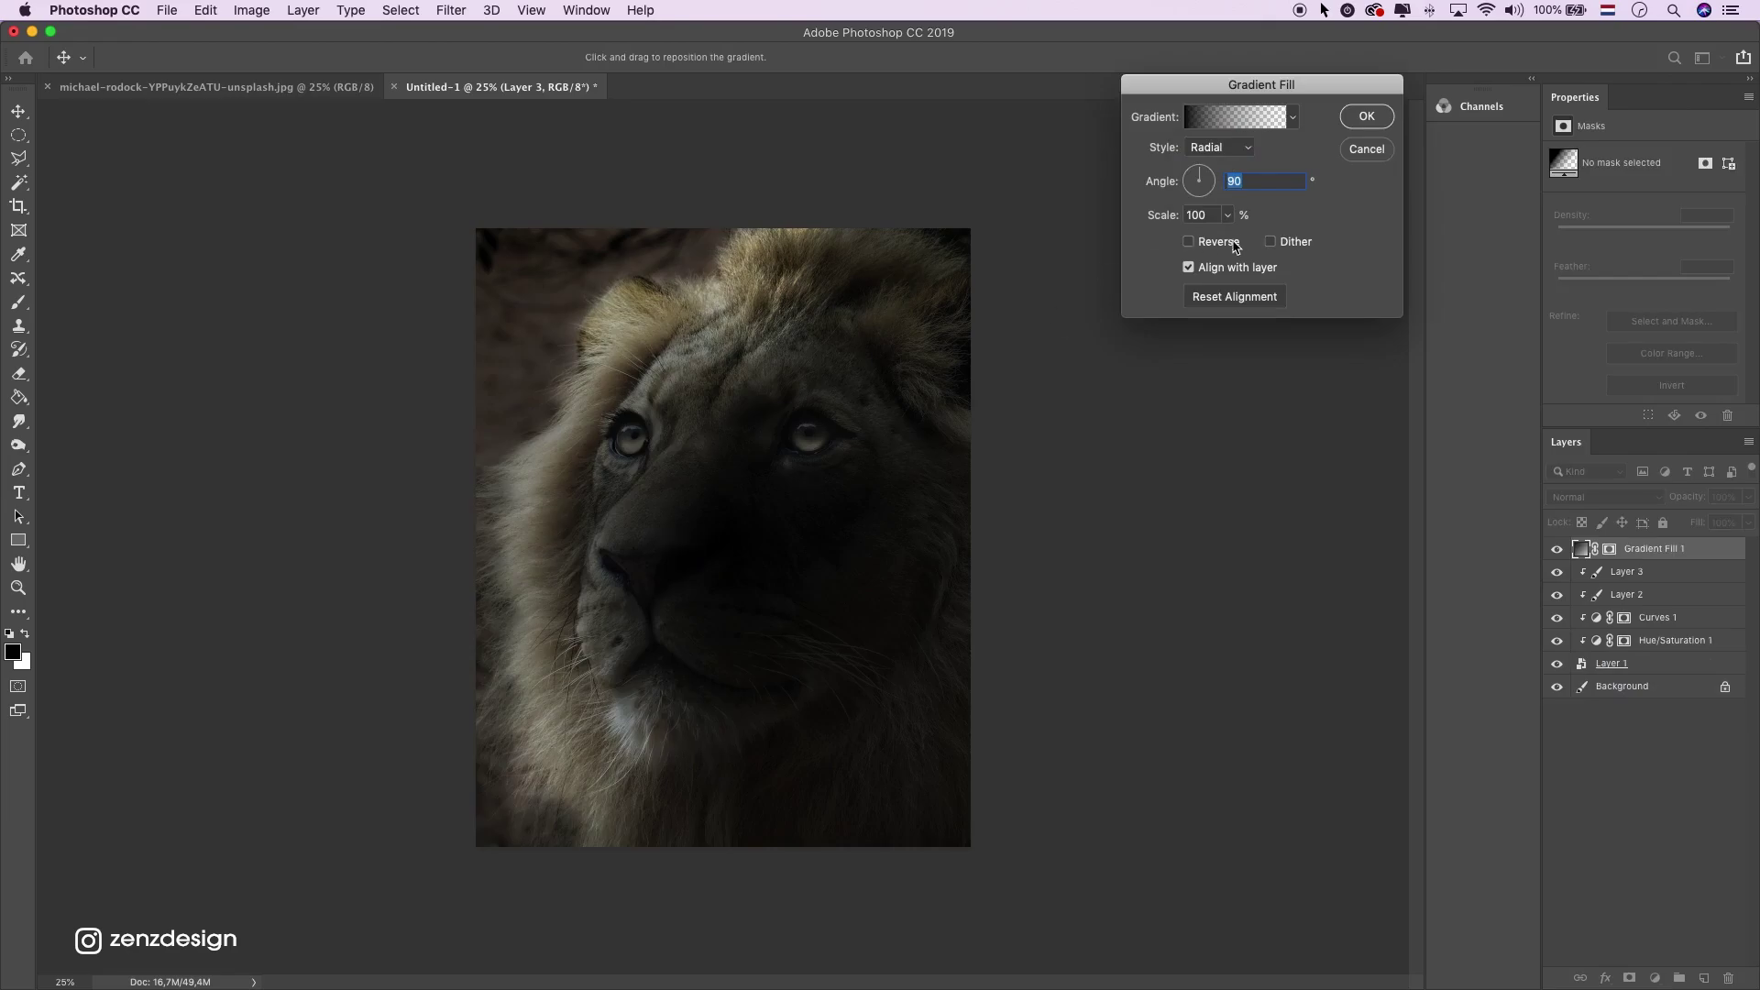
click(1231, 251)
drag(775, 510, 588, 360)
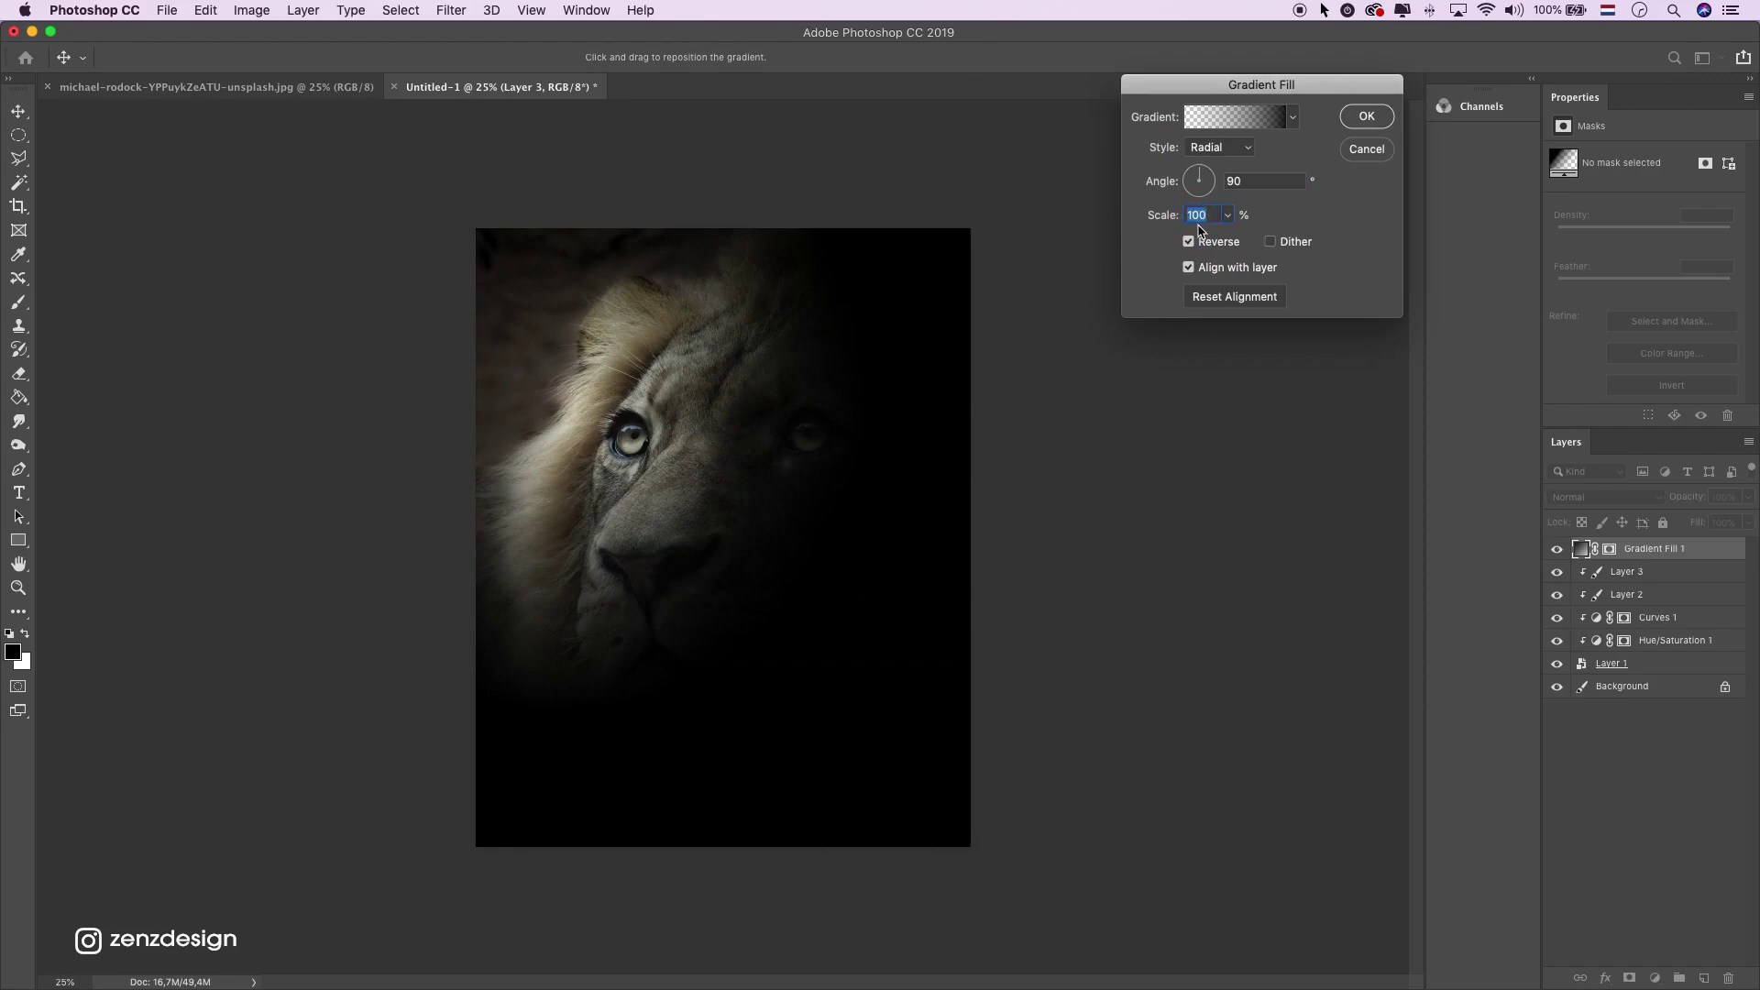
text(150)
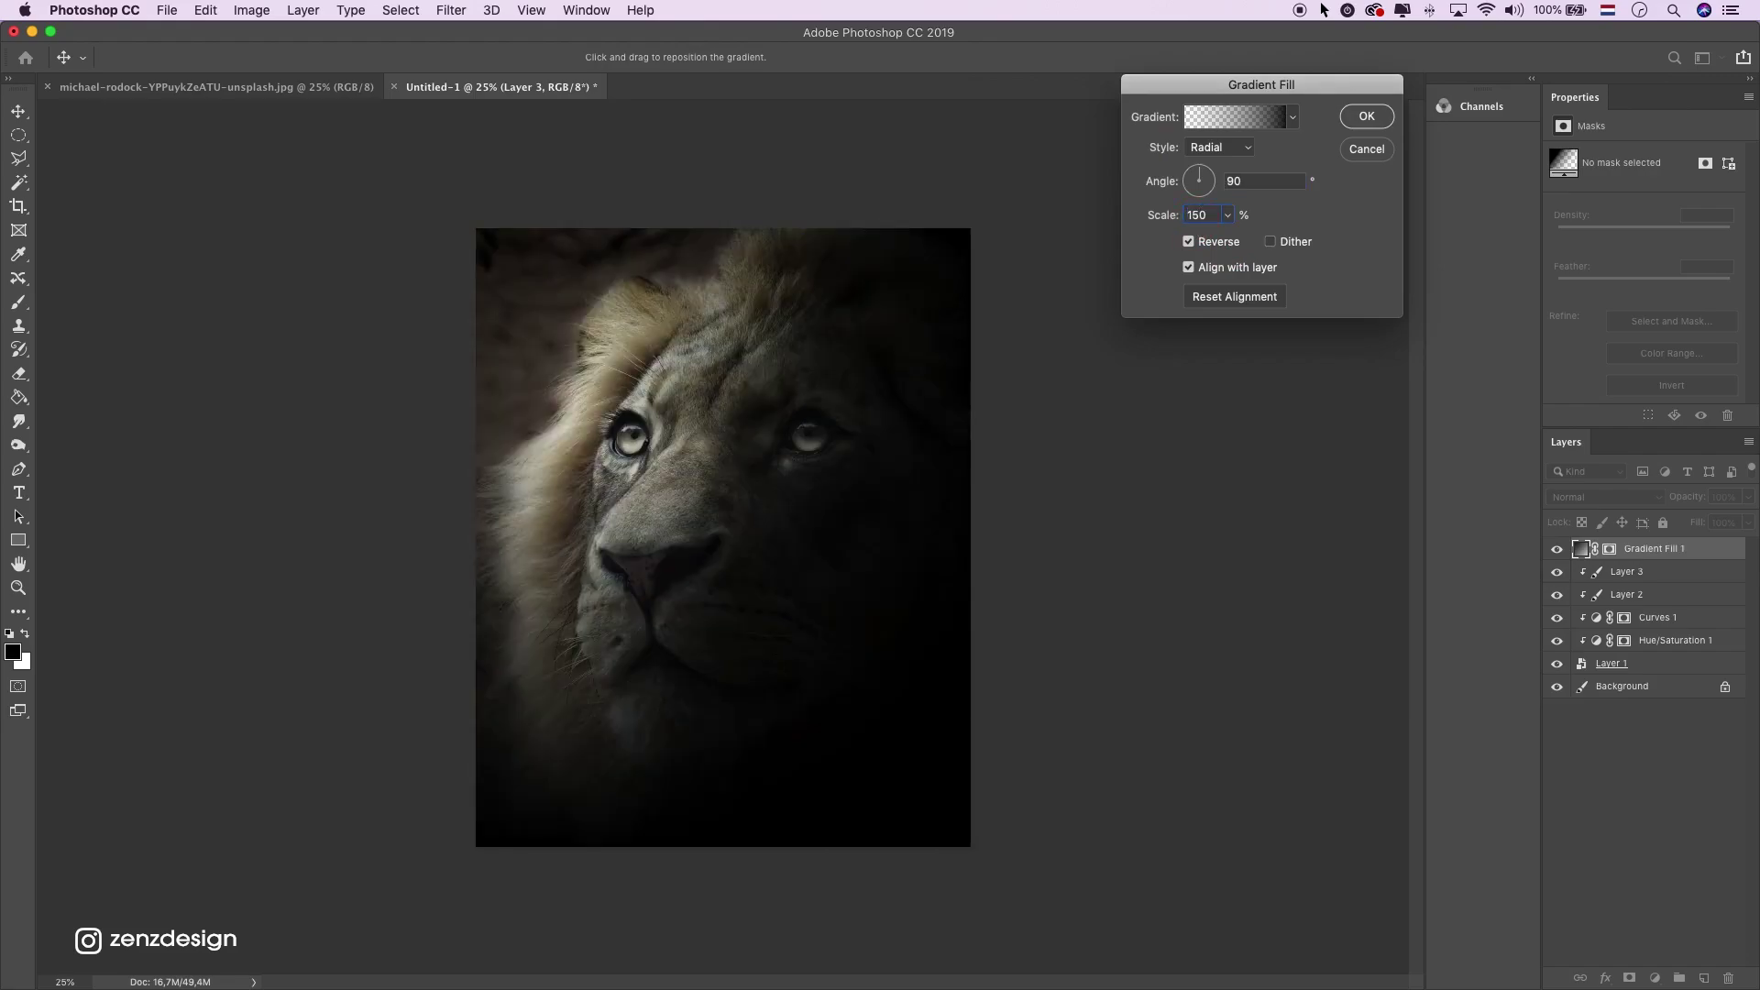
mouse_move(616, 374)
mouse_down()
mouse_move(621, 401)
mouse_move(629, 284)
mouse_move(644, 364)
mouse_up()
click(1368, 117)
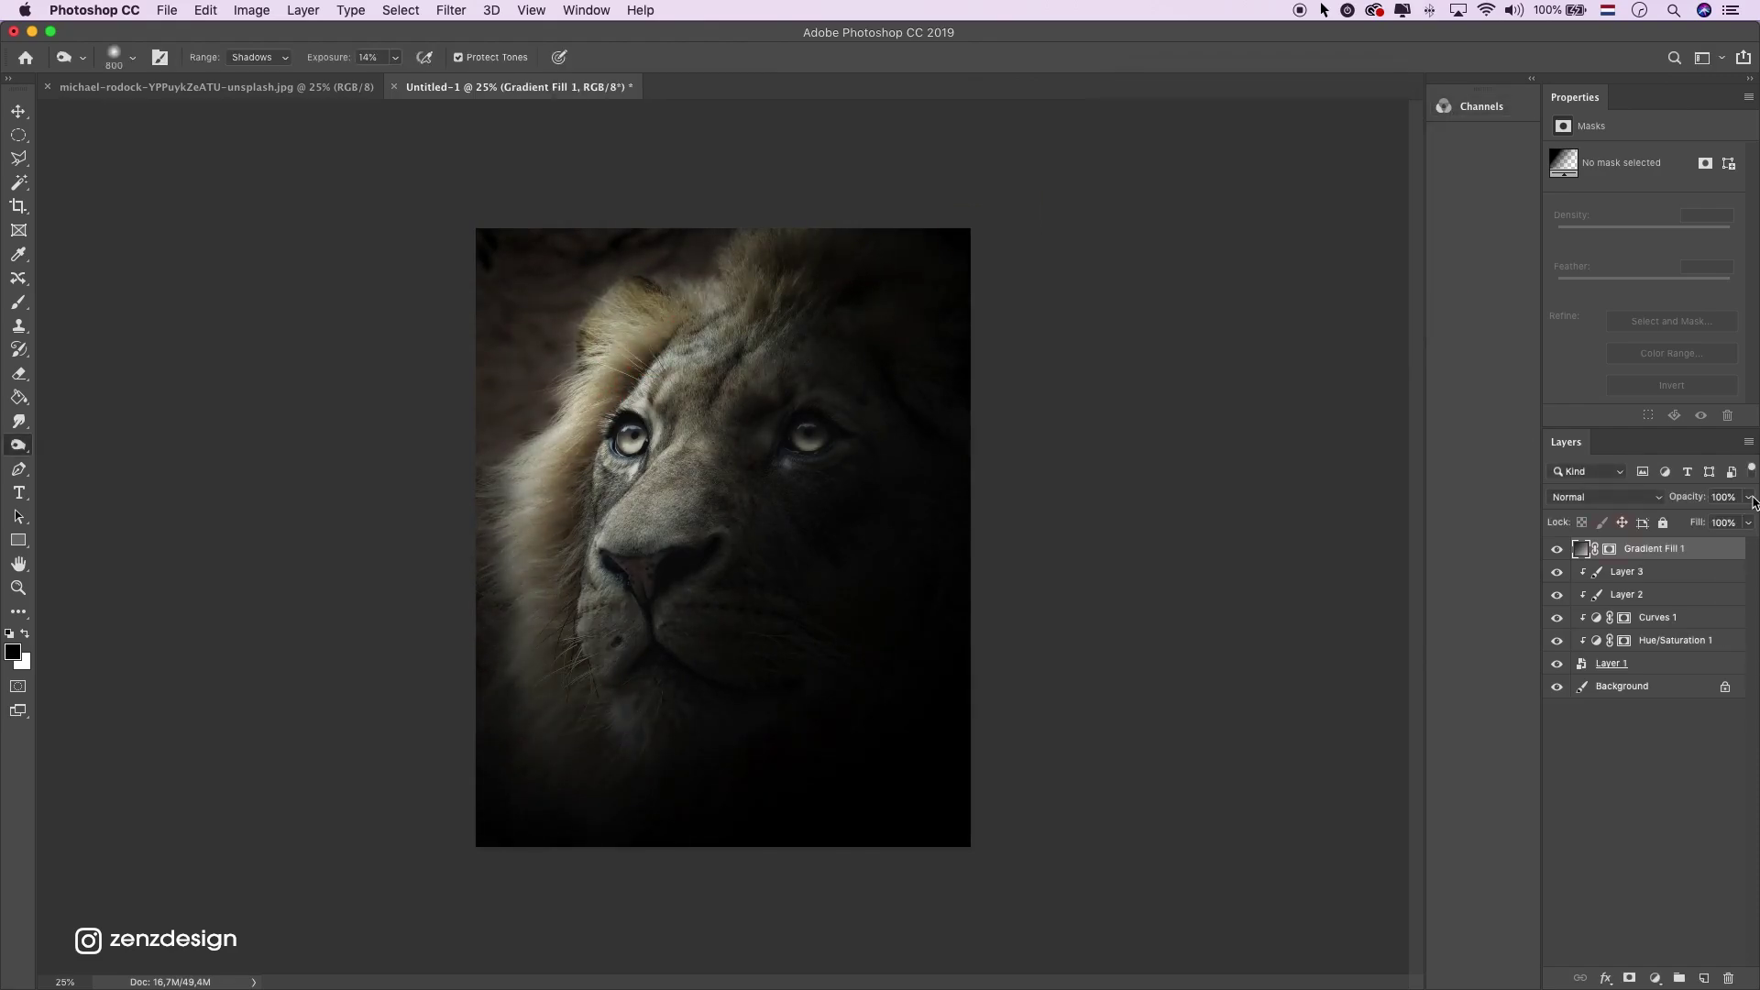
Blend the gradient fill as Overlay at 18% opacity and compare it on and off
click(1751, 497)
drag(1685, 523, 1681, 525)
click(1613, 498)
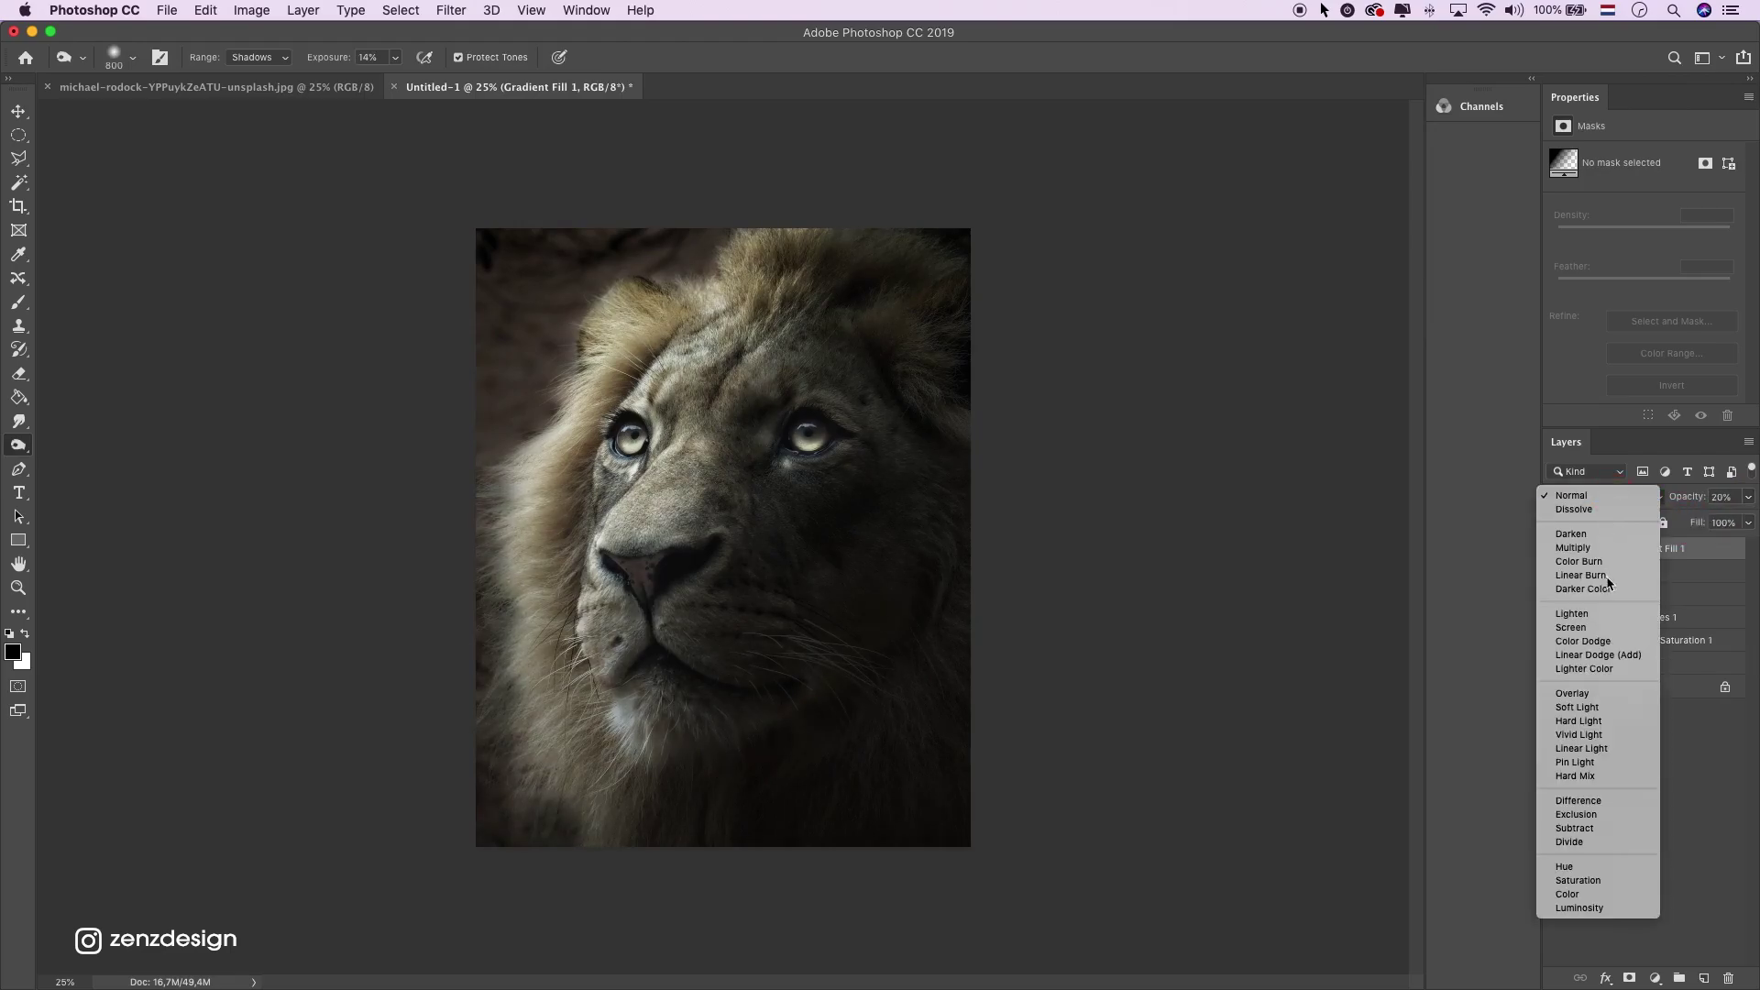
click(1595, 695)
click(1742, 502)
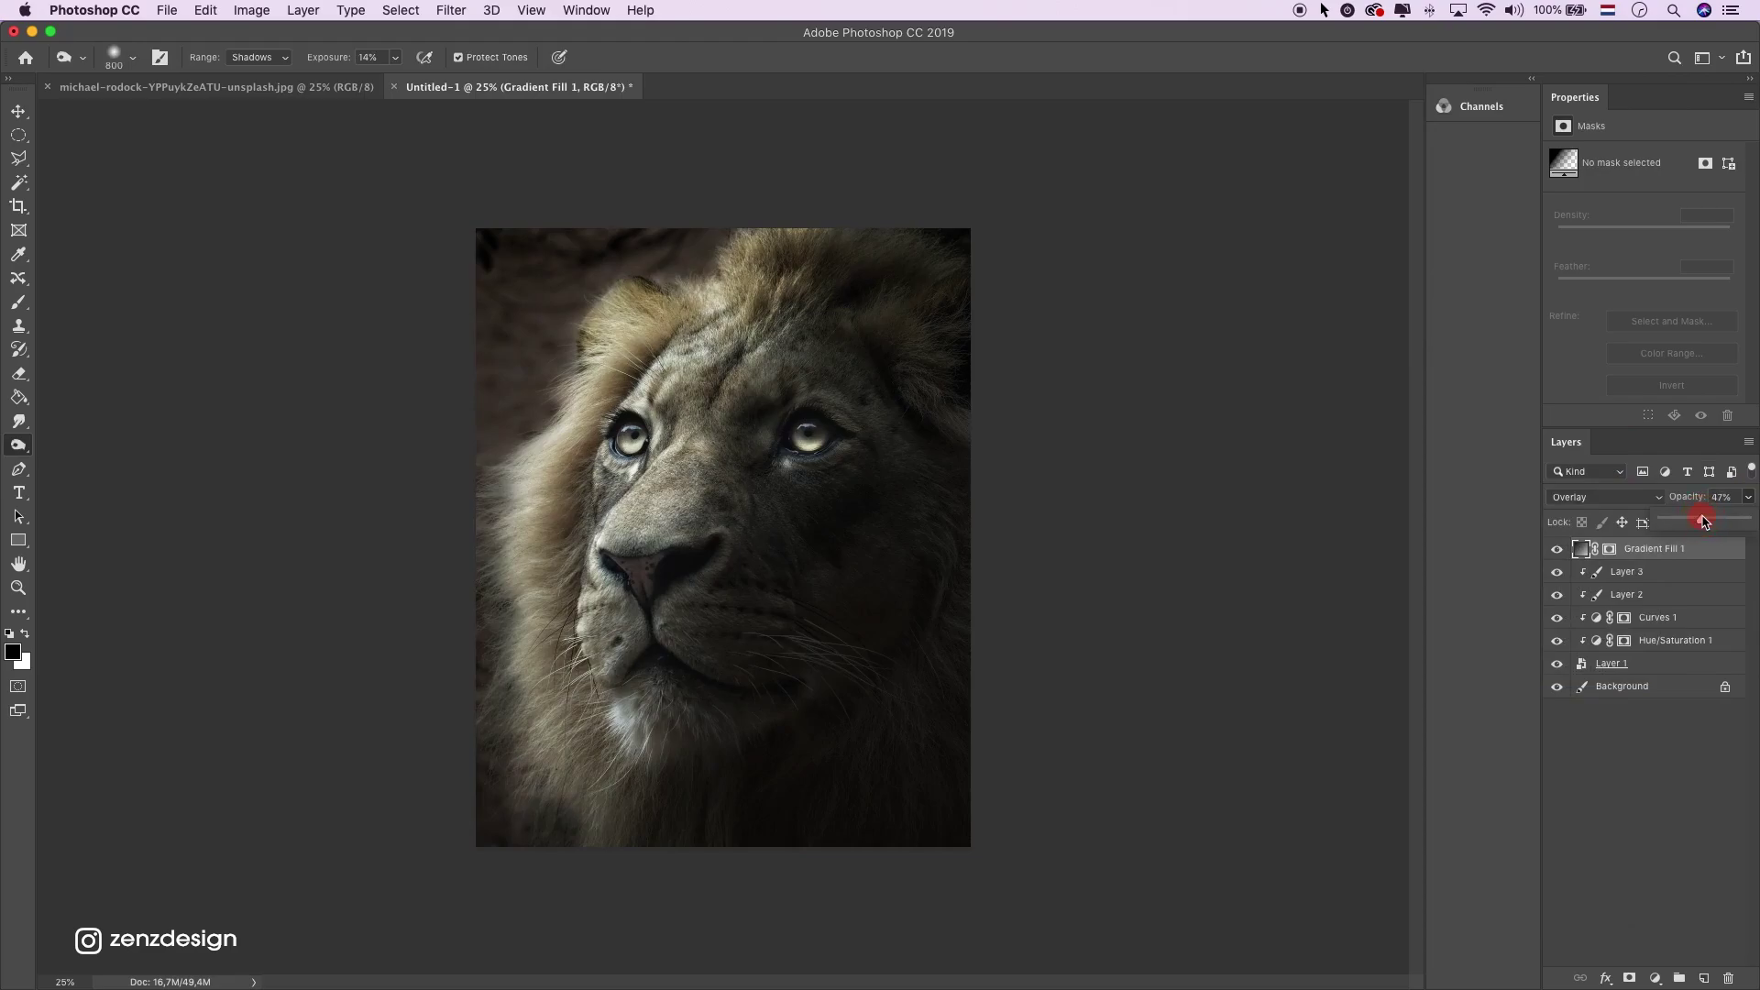
drag(1704, 520, 1672, 521)
click(1557, 548)
click(1557, 548)
Change the pasteboard colour around the image to Light Gray
right_click(1103, 327)
click(1123, 360)
right_click(1112, 314)
click(1180, 395)
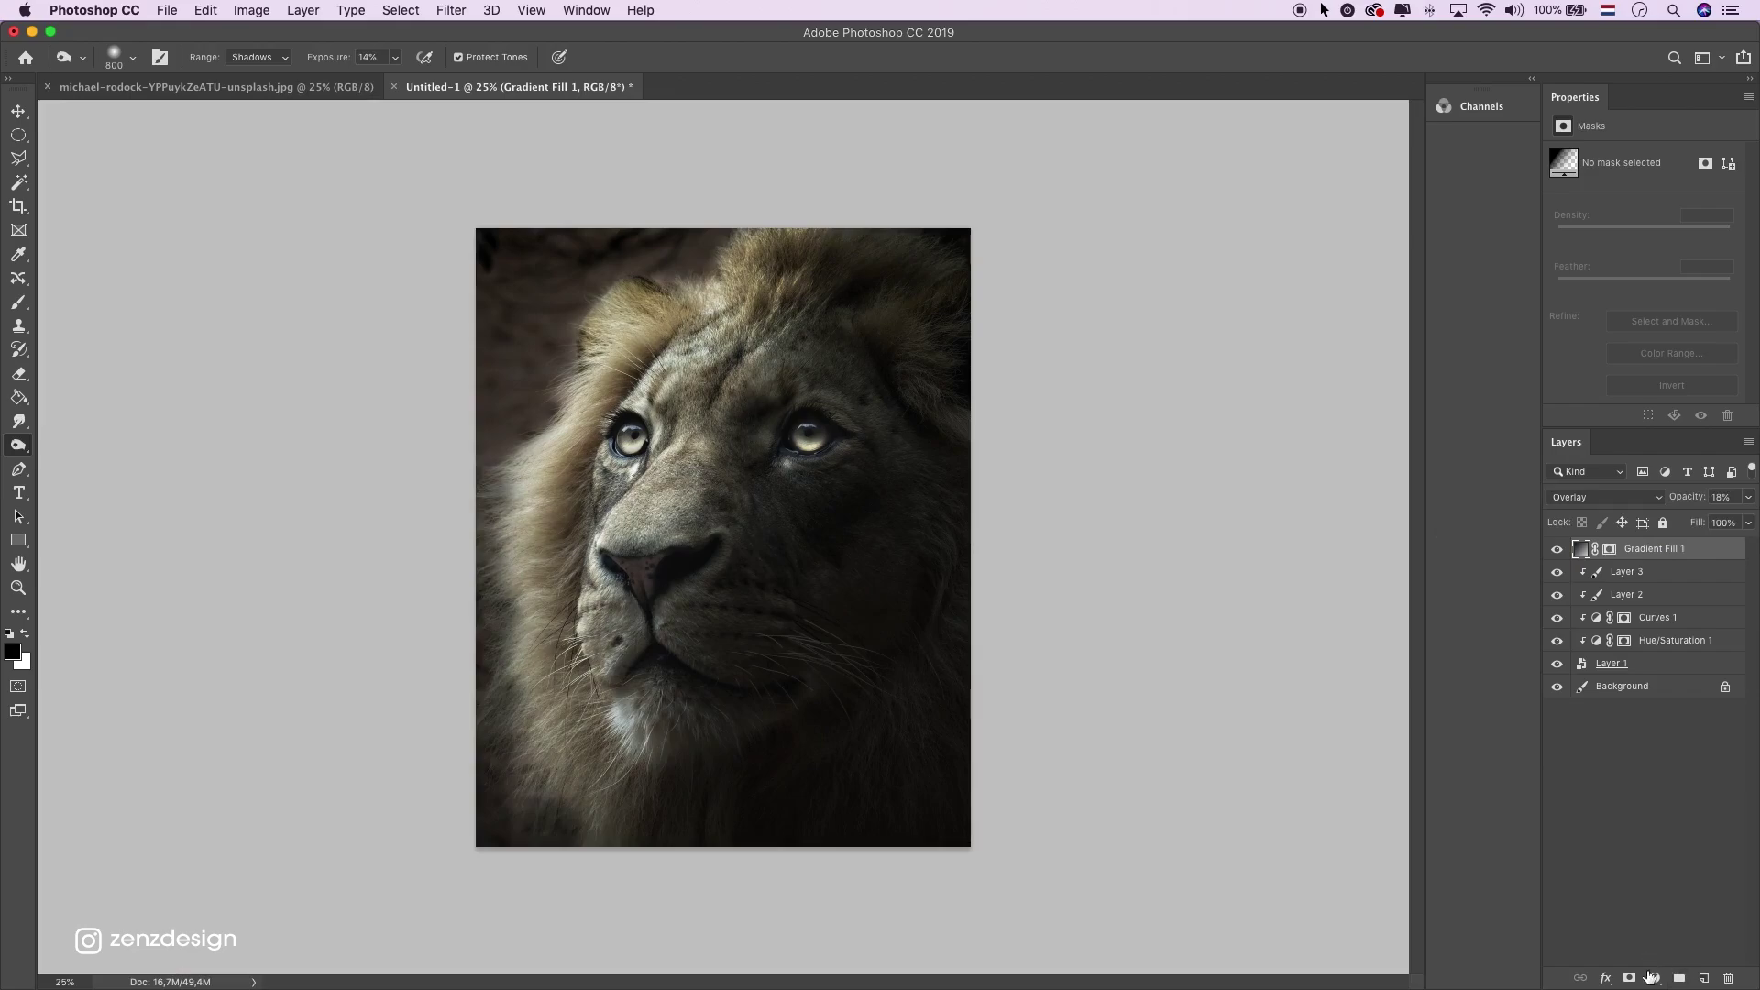
Add Curves 2, pulling the white point left and nudging the midtones to brighten the lion
click(1653, 978)
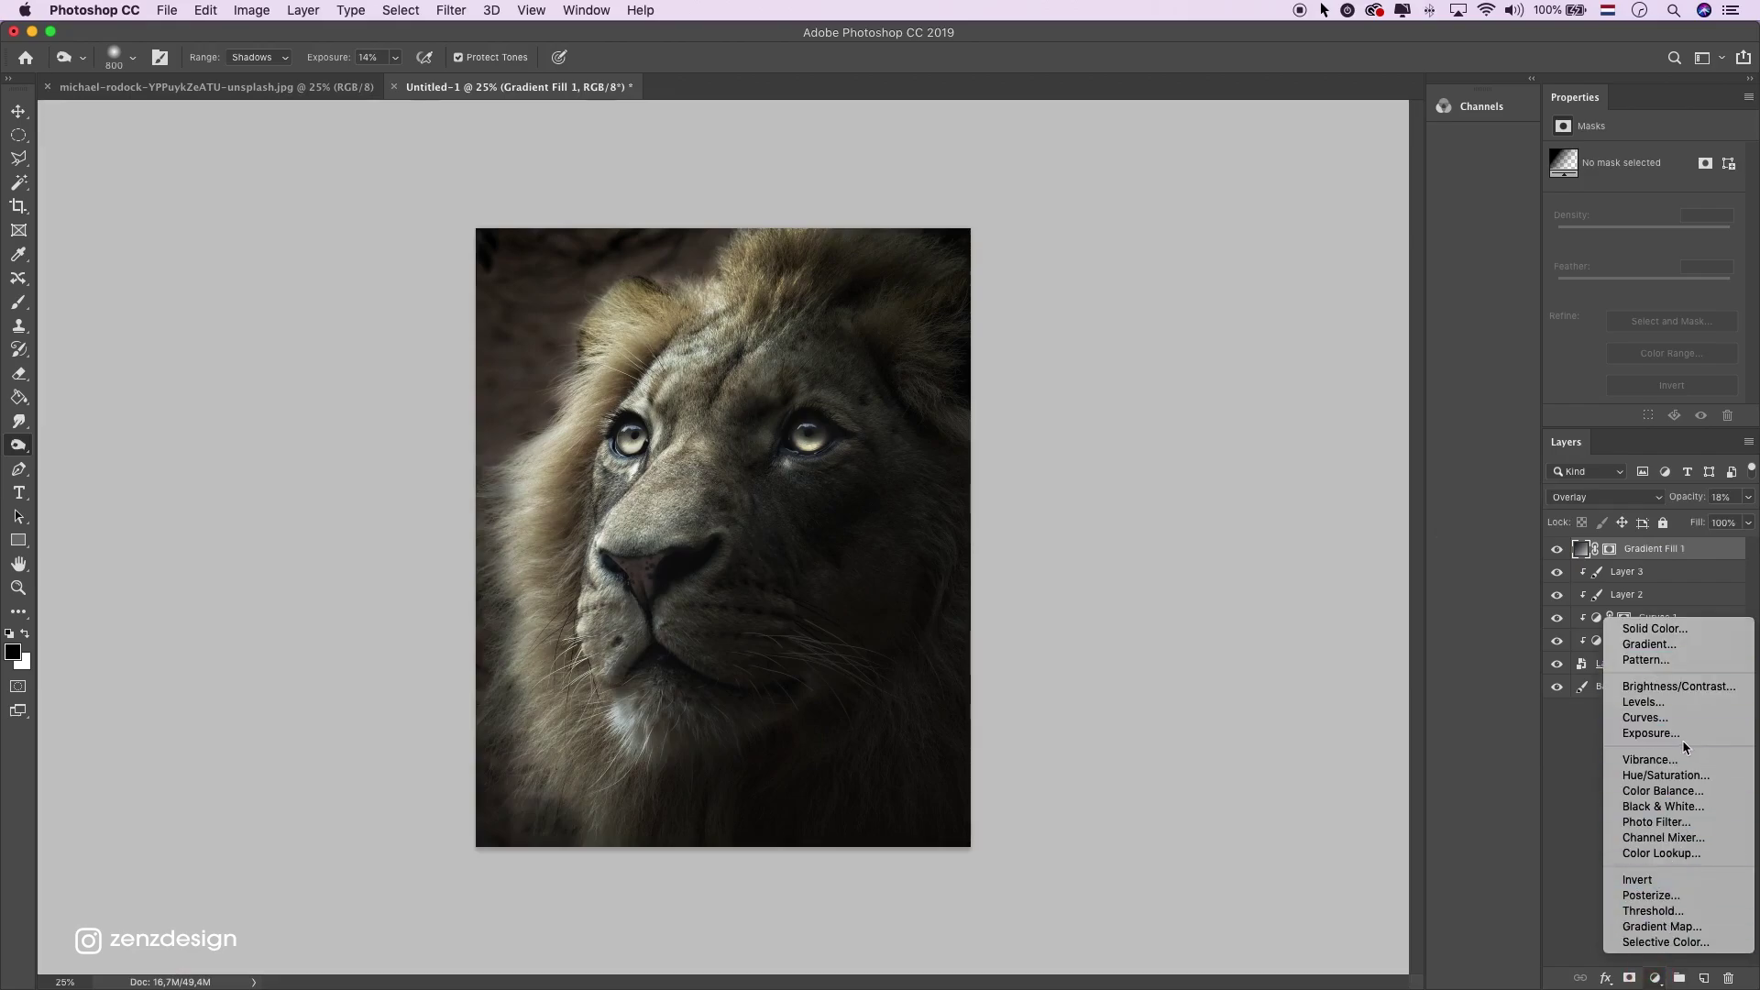
click(1655, 717)
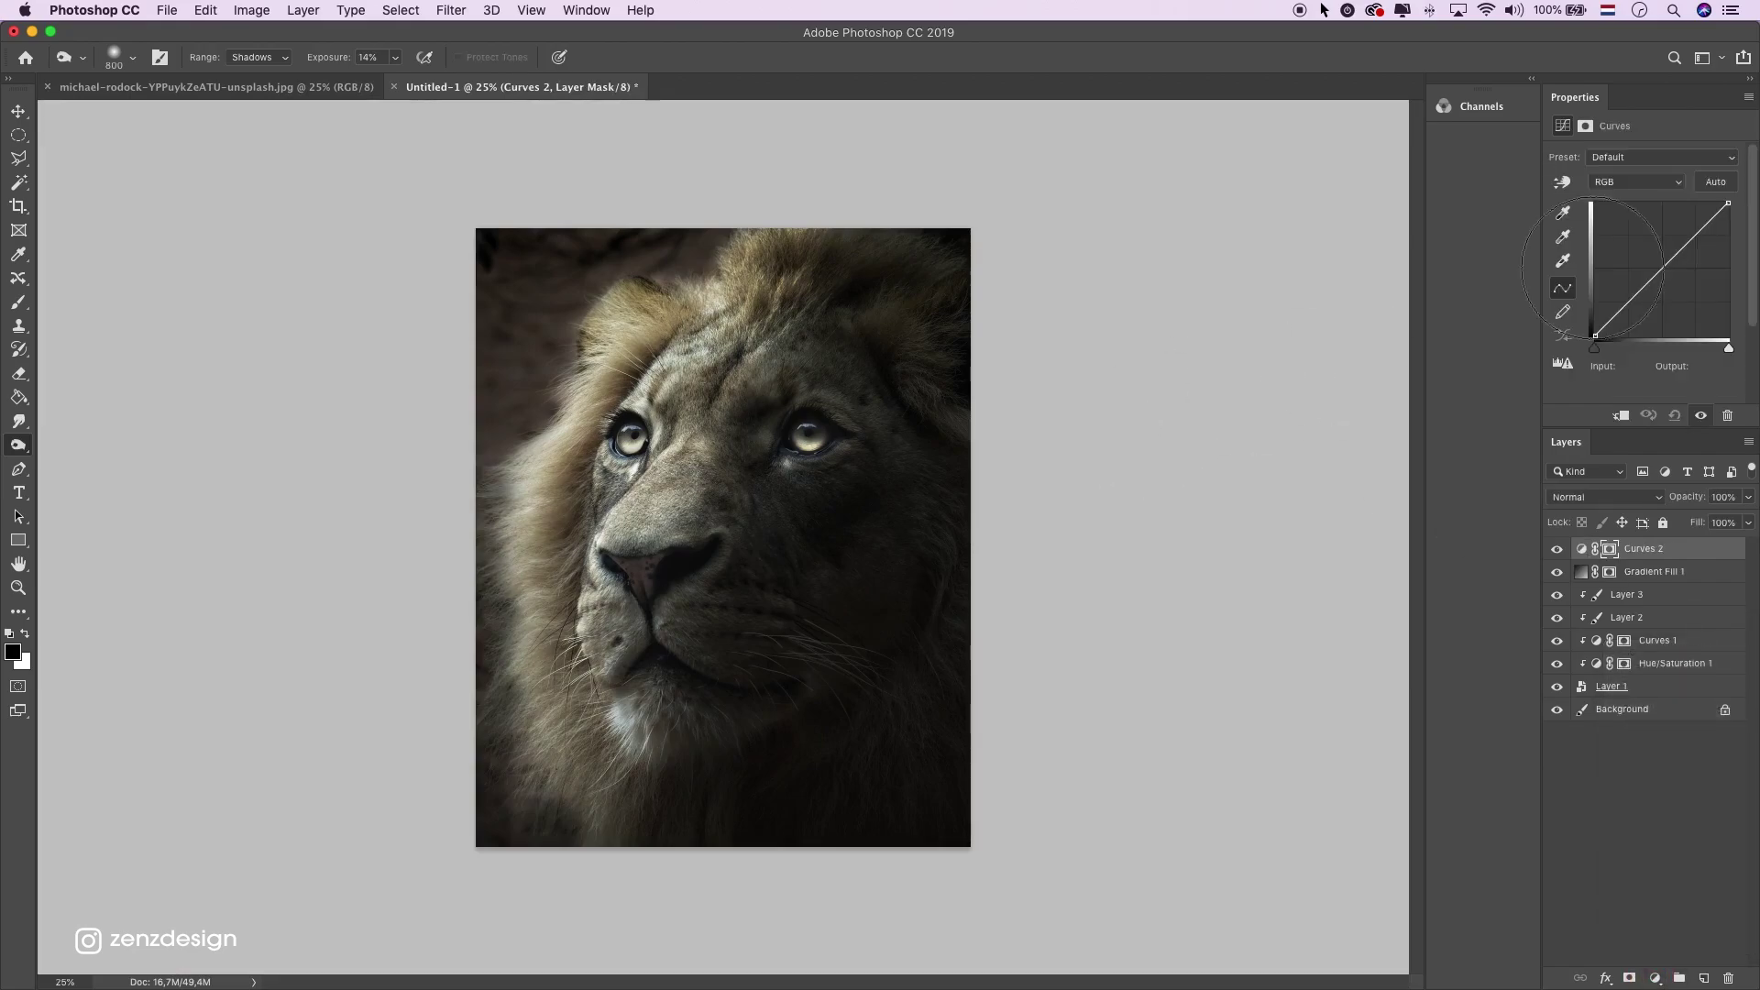
mouse_move(1727, 204)
mouse_down()
mouse_move(1705, 186)
mouse_move(1730, 204)
mouse_move(1714, 203)
mouse_up()
drag(1595, 338, 1590, 339)
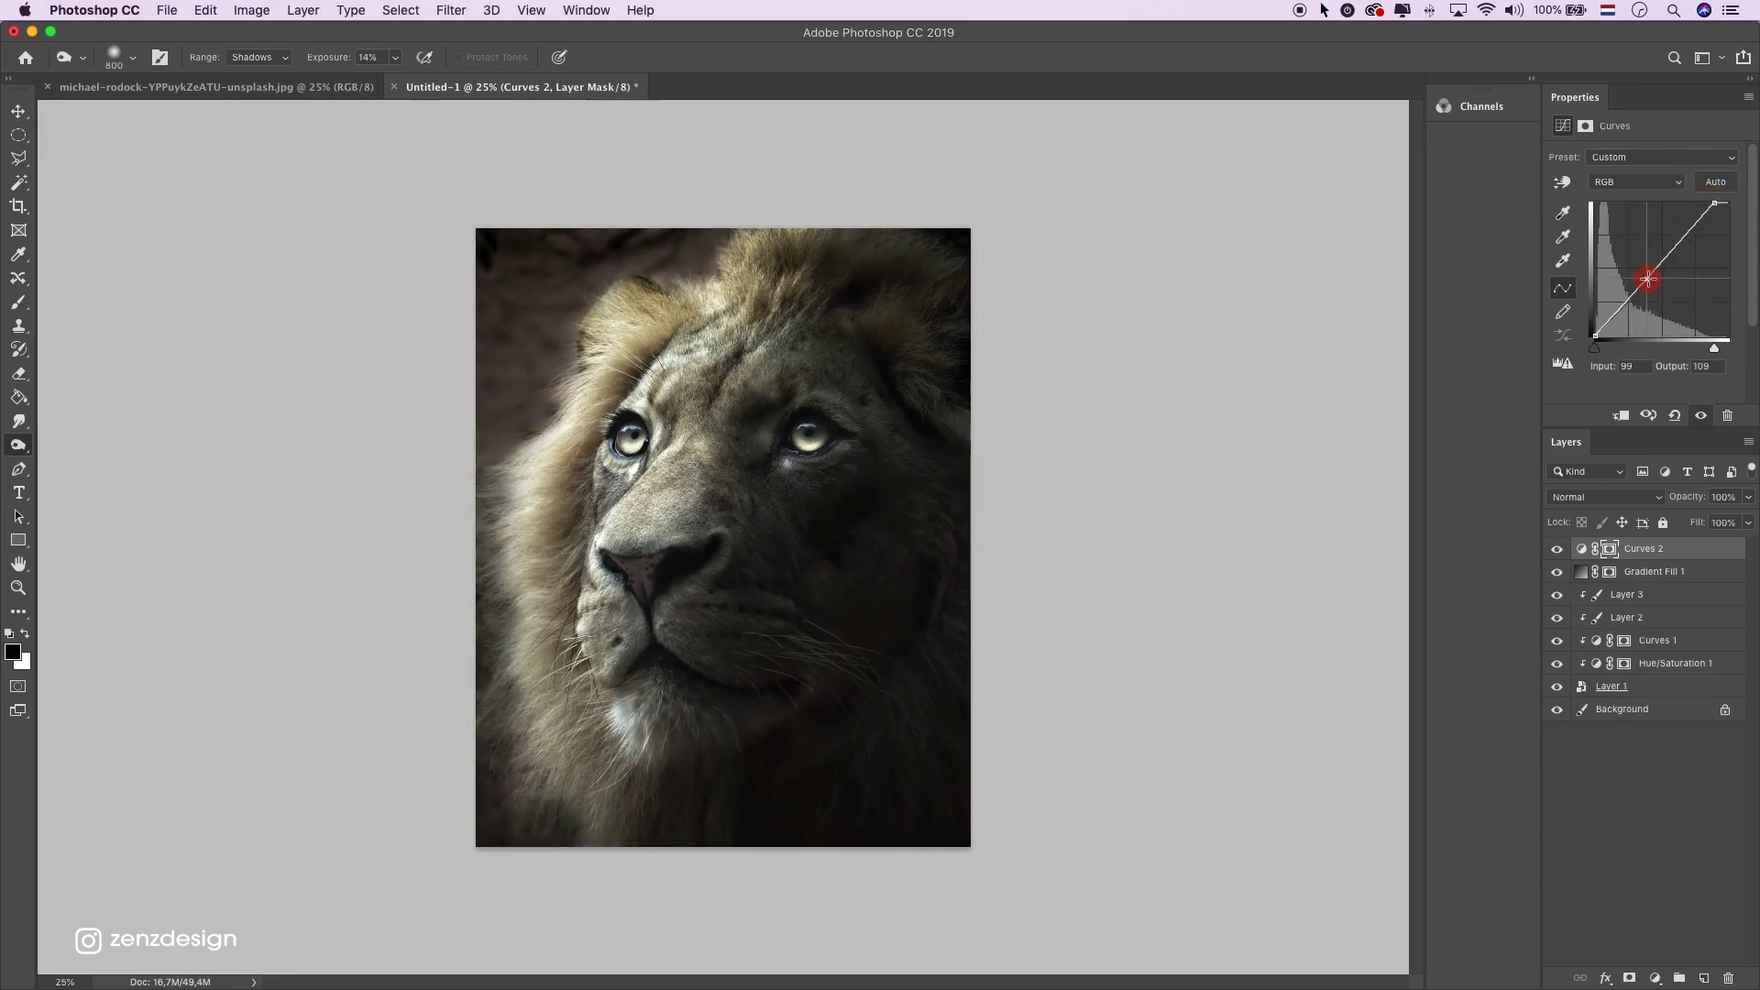
drag(1647, 278, 1654, 272)
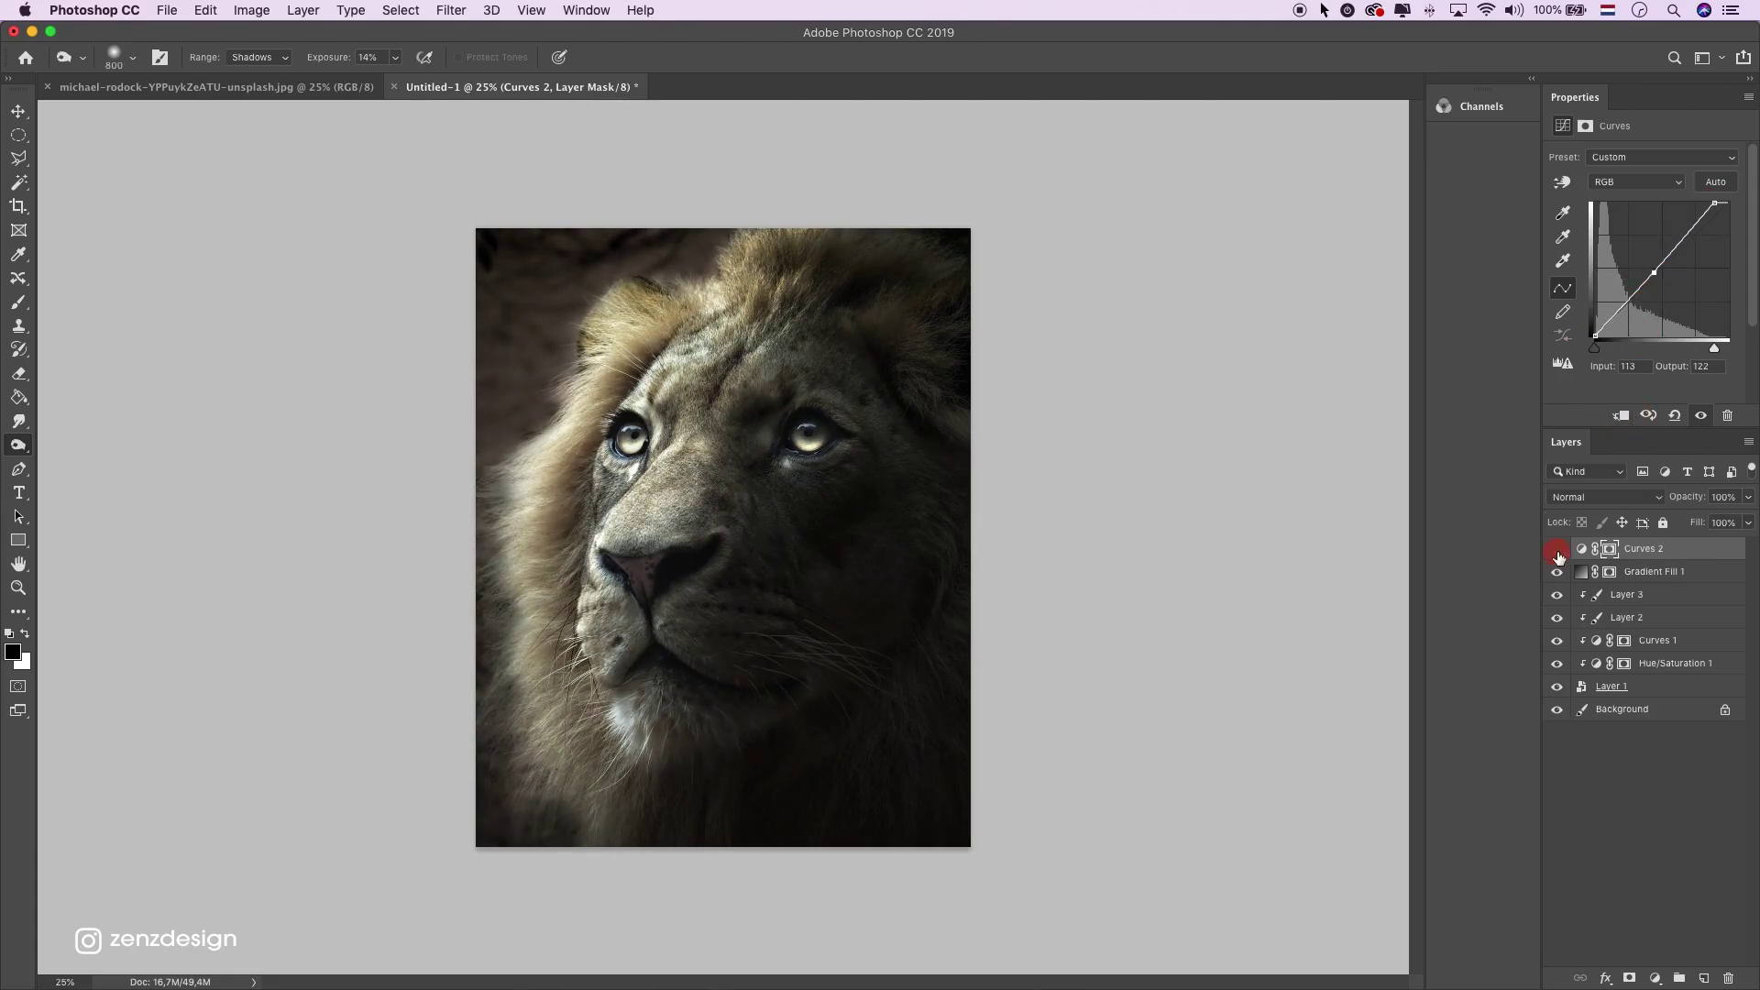
click(1557, 550)
click(1558, 550)
Set the pasteboard to Black, return to 25% zoom, and add empty Layer 4 above Curves 2
click(20, 587)
alt+click(797, 396)
right_click(947, 397)
click(972, 417)
click(678, 480)
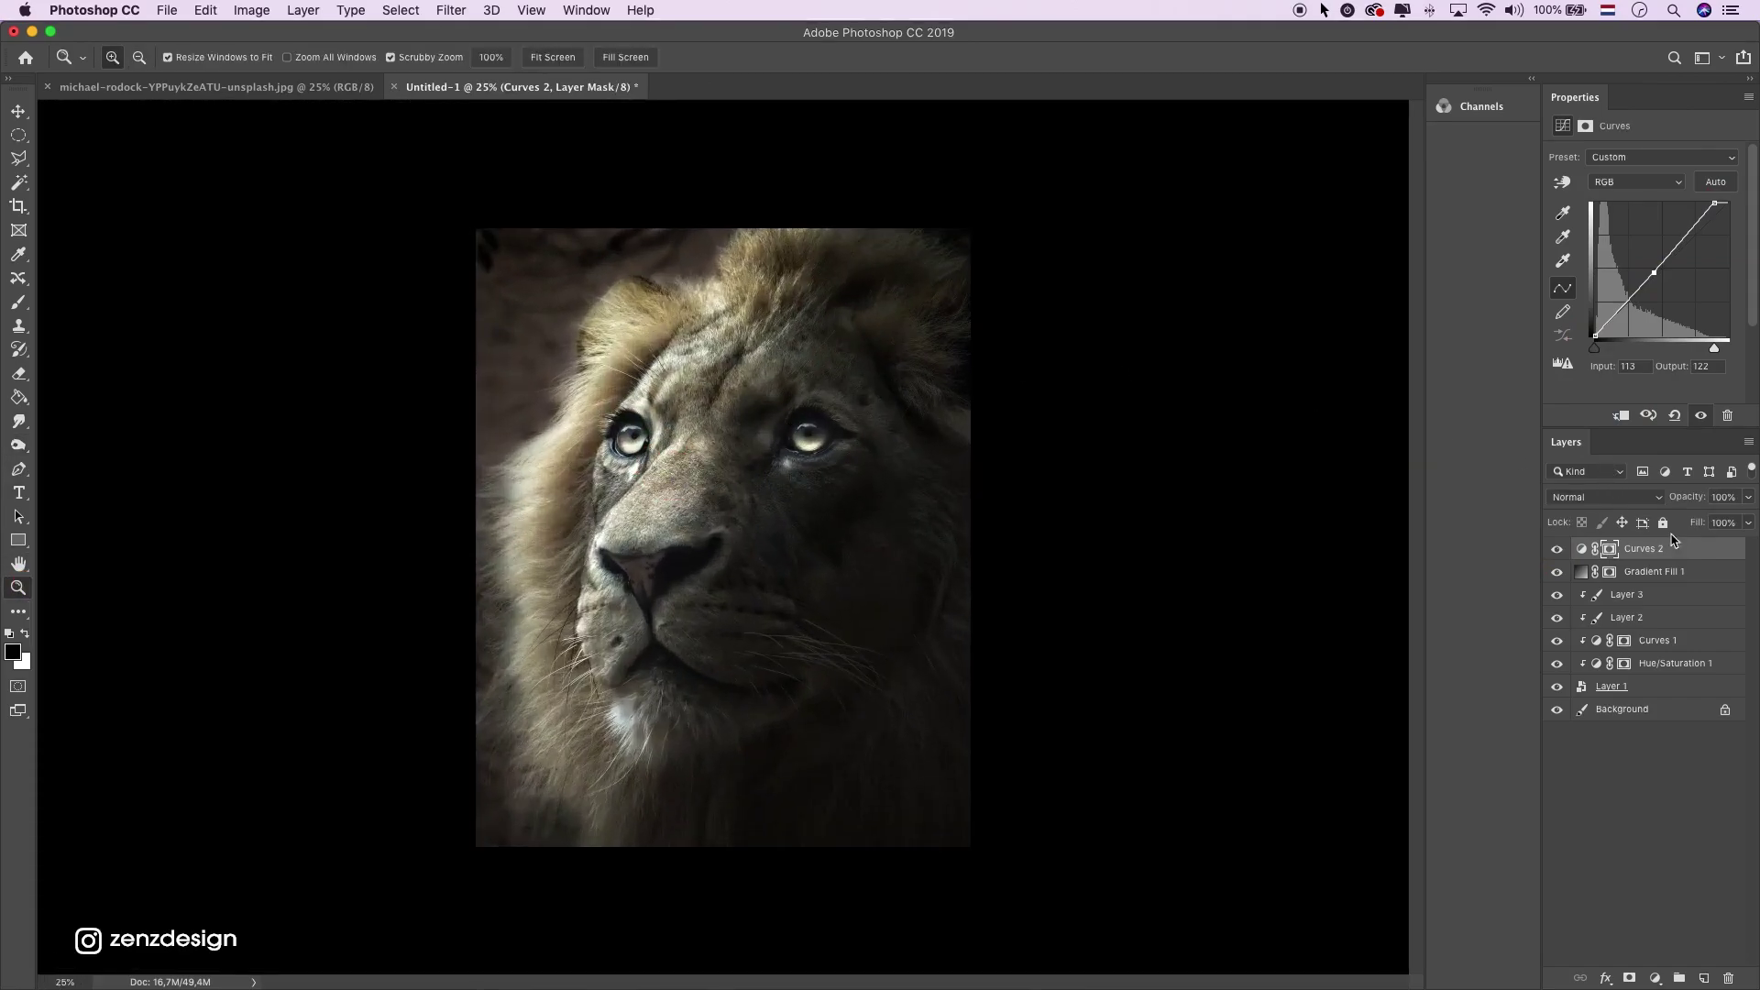
click(1582, 549)
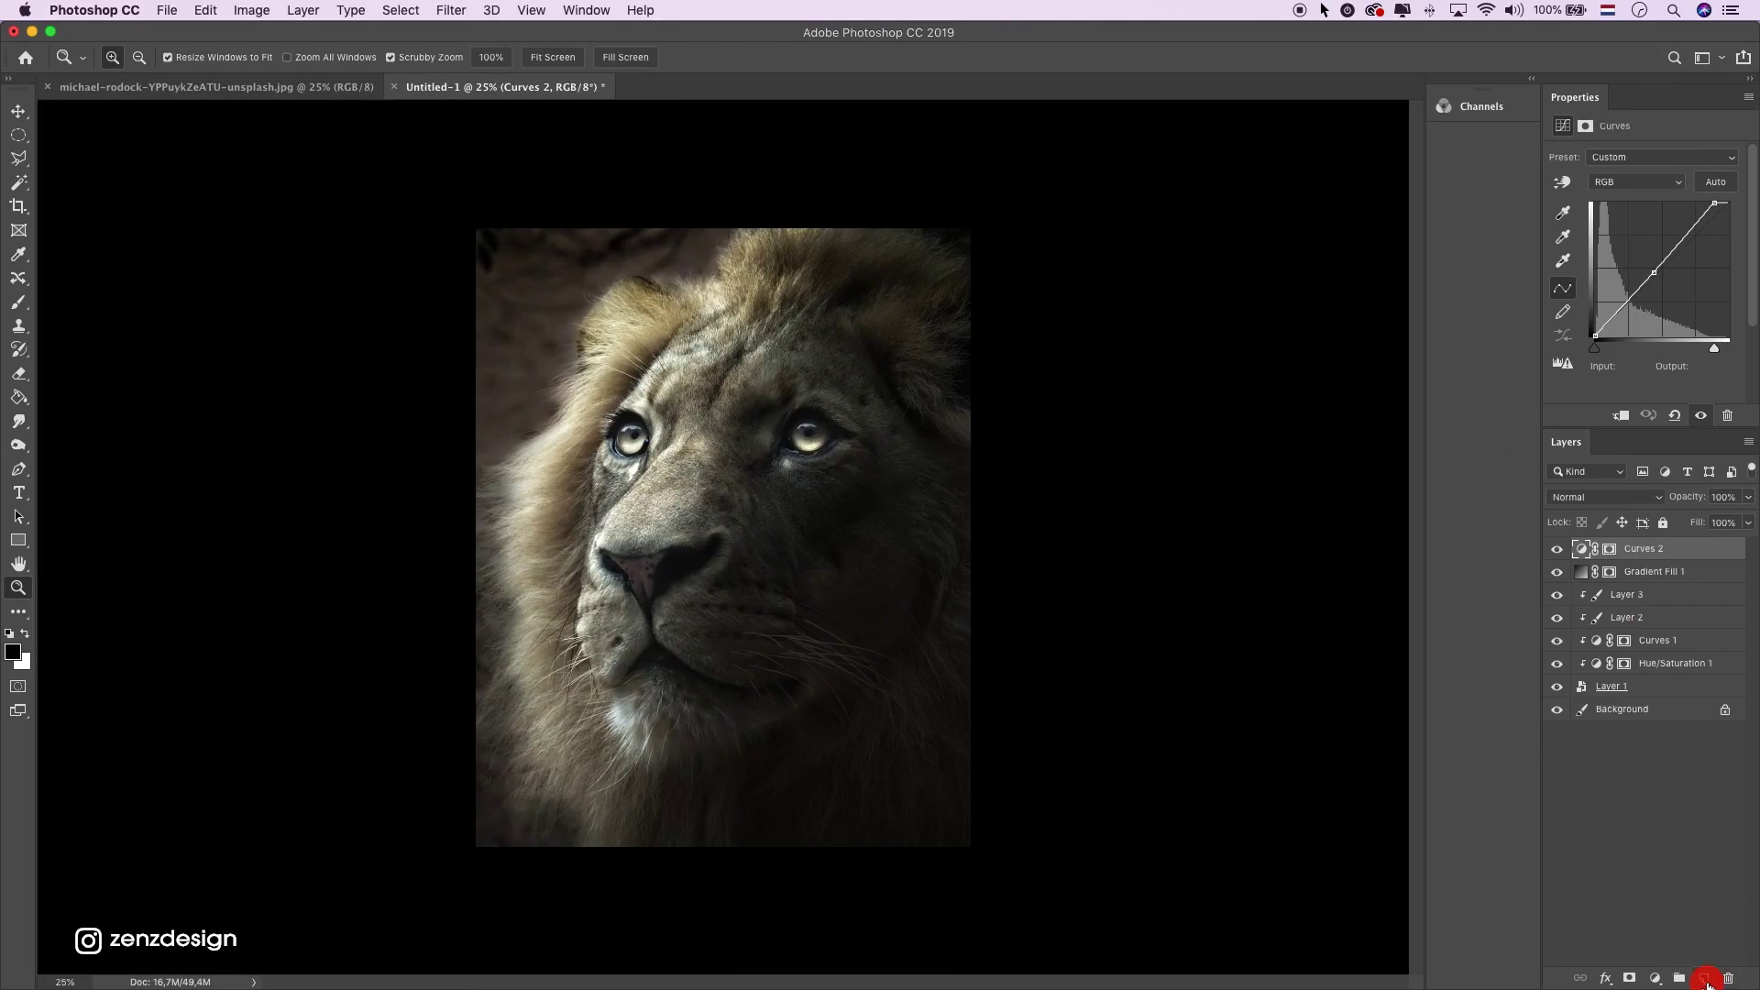
click(1704, 978)
Pick a light orange foreground colour, starting from a sample of the lion's mane
click(18, 301)
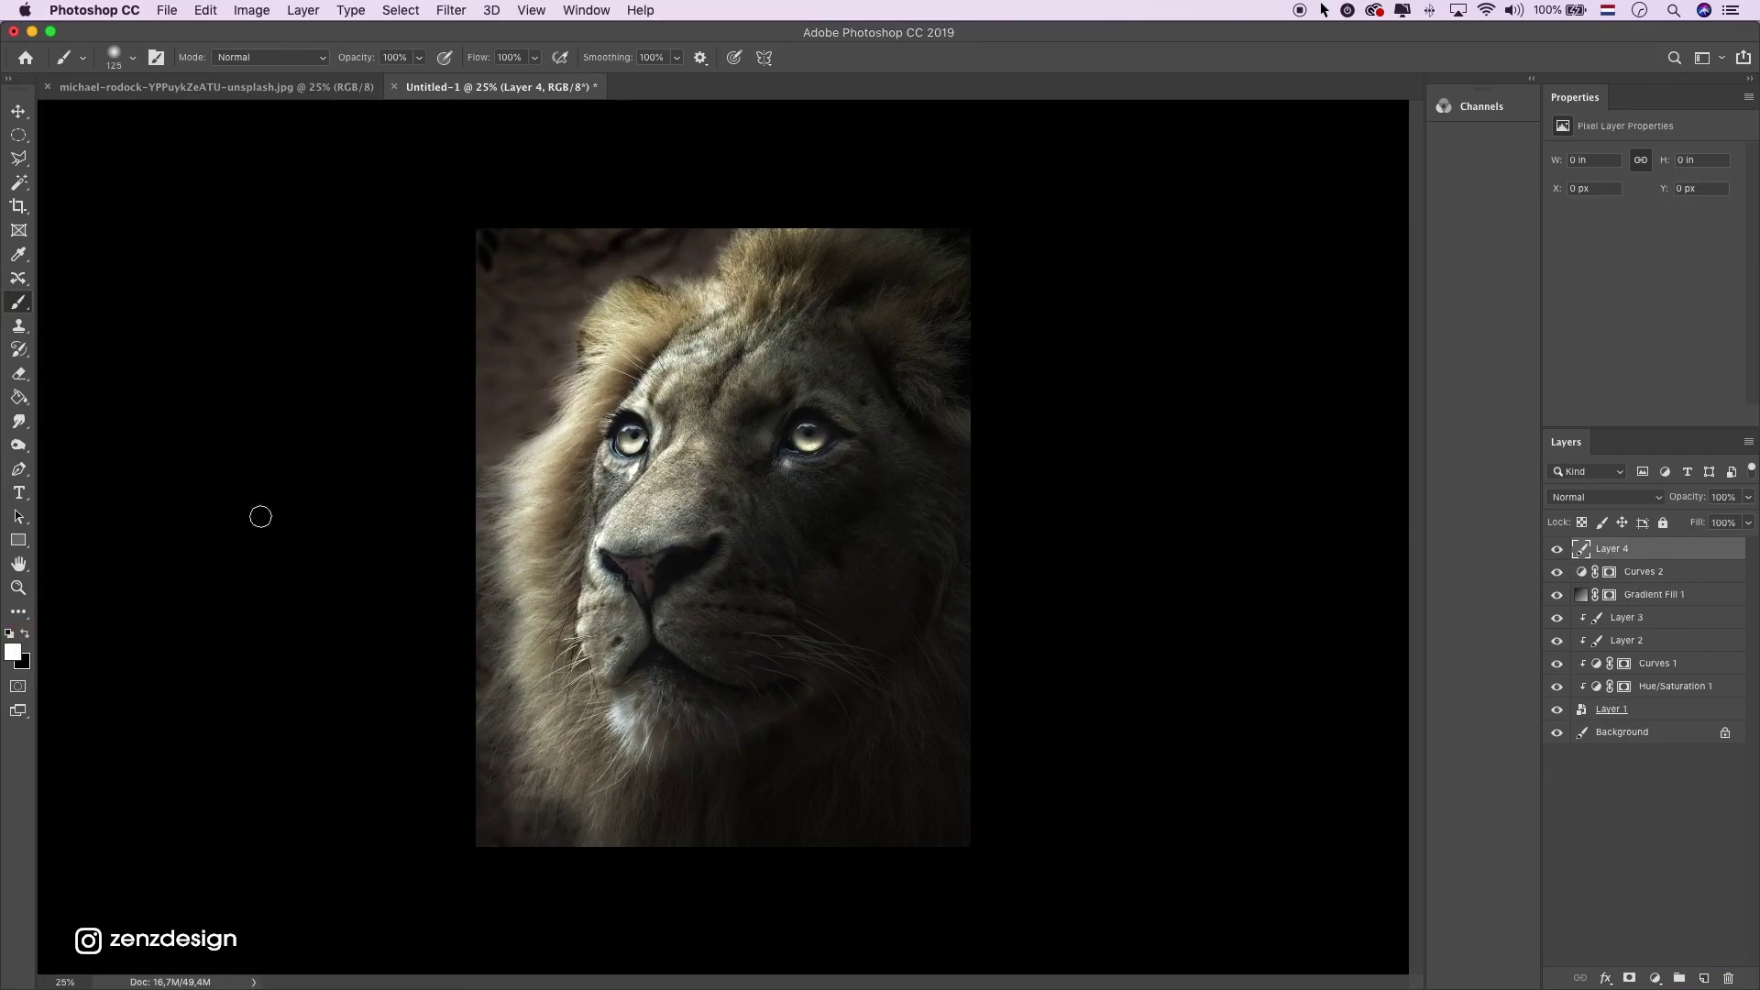
click(18, 650)
click(727, 275)
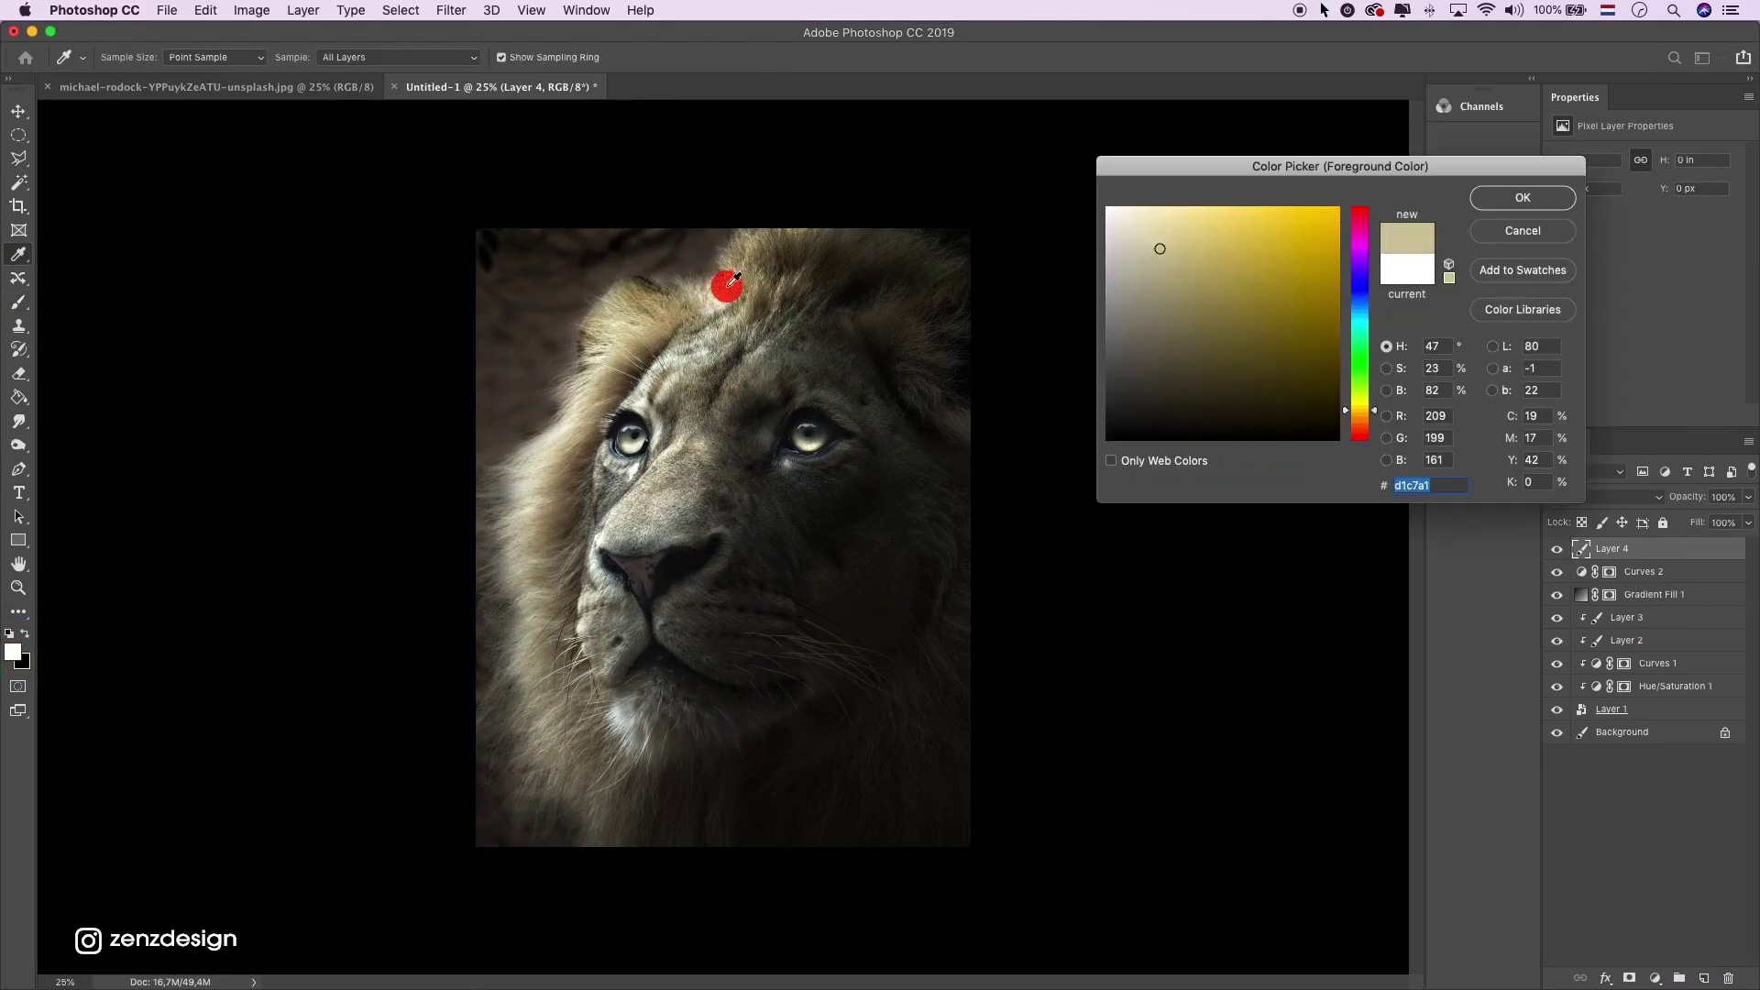
drag(1277, 306, 1190, 171)
click(1366, 428)
mouse_move(1215, 280)
mouse_down()
mouse_move(1235, 224)
mouse_move(1210, 170)
mouse_up()
drag(1367, 429, 1368, 420)
drag(1230, 207, 1257, 131)
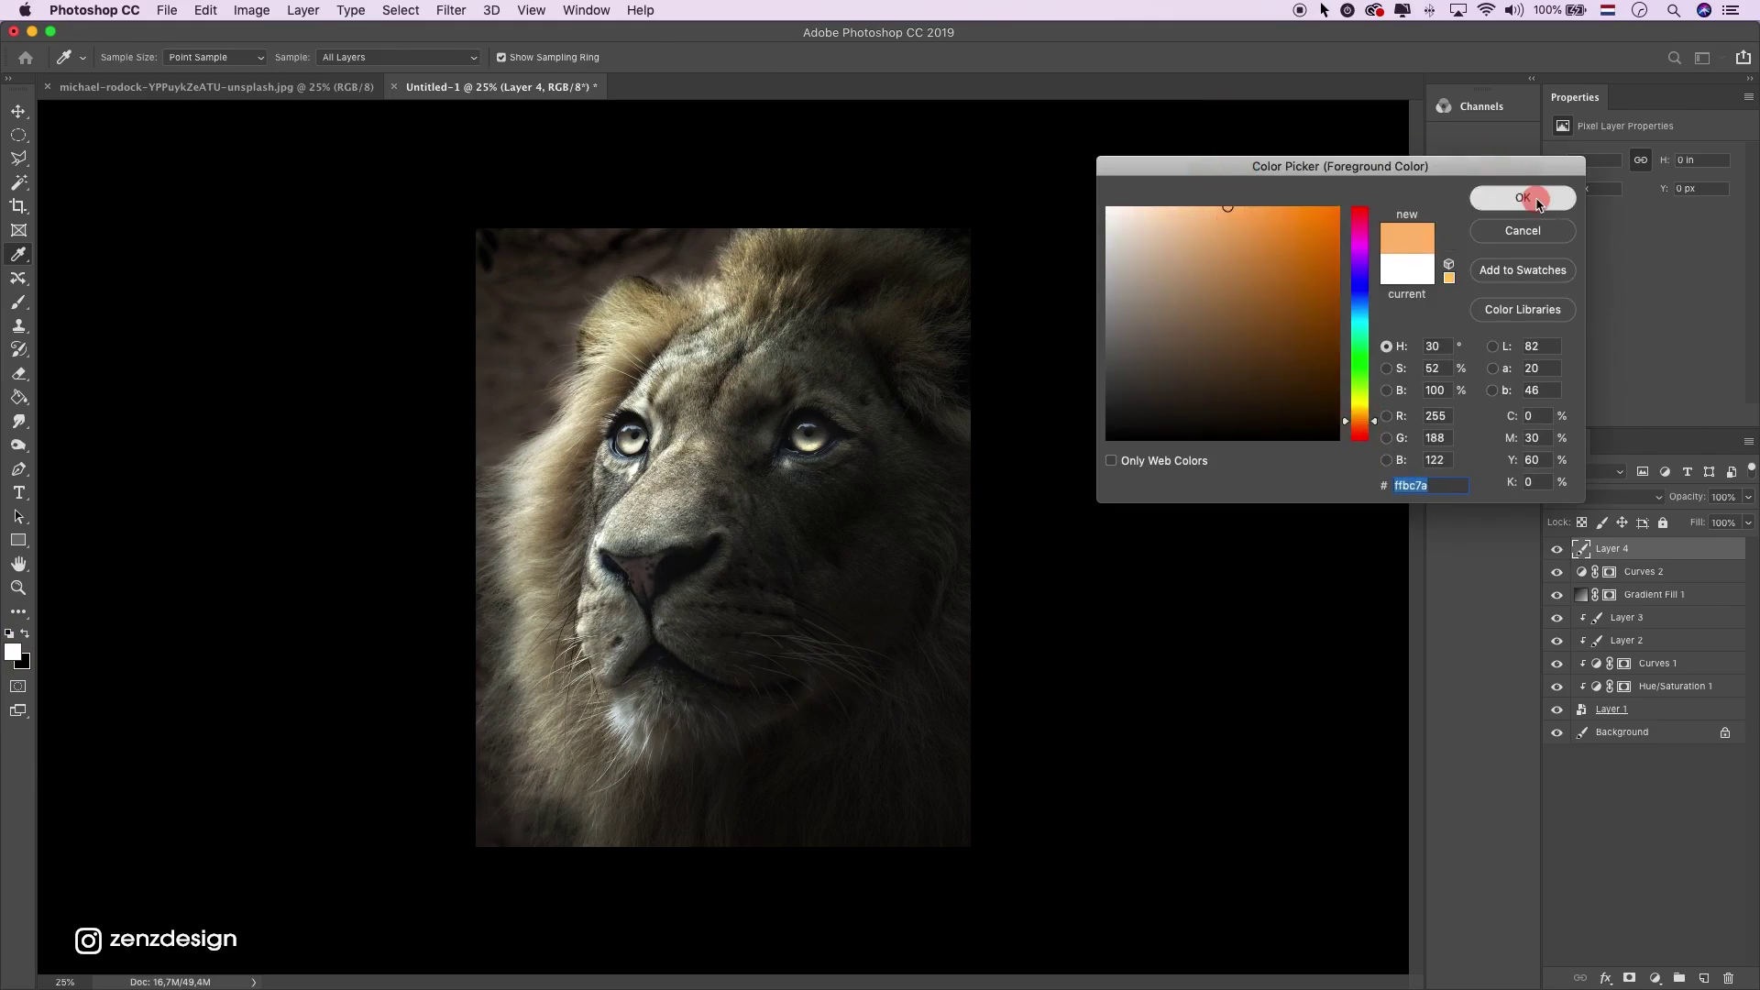
click(1538, 200)
Paint one fully soft 1000 px light-orange brush dab over the muzzle on Layer 4
key(b)
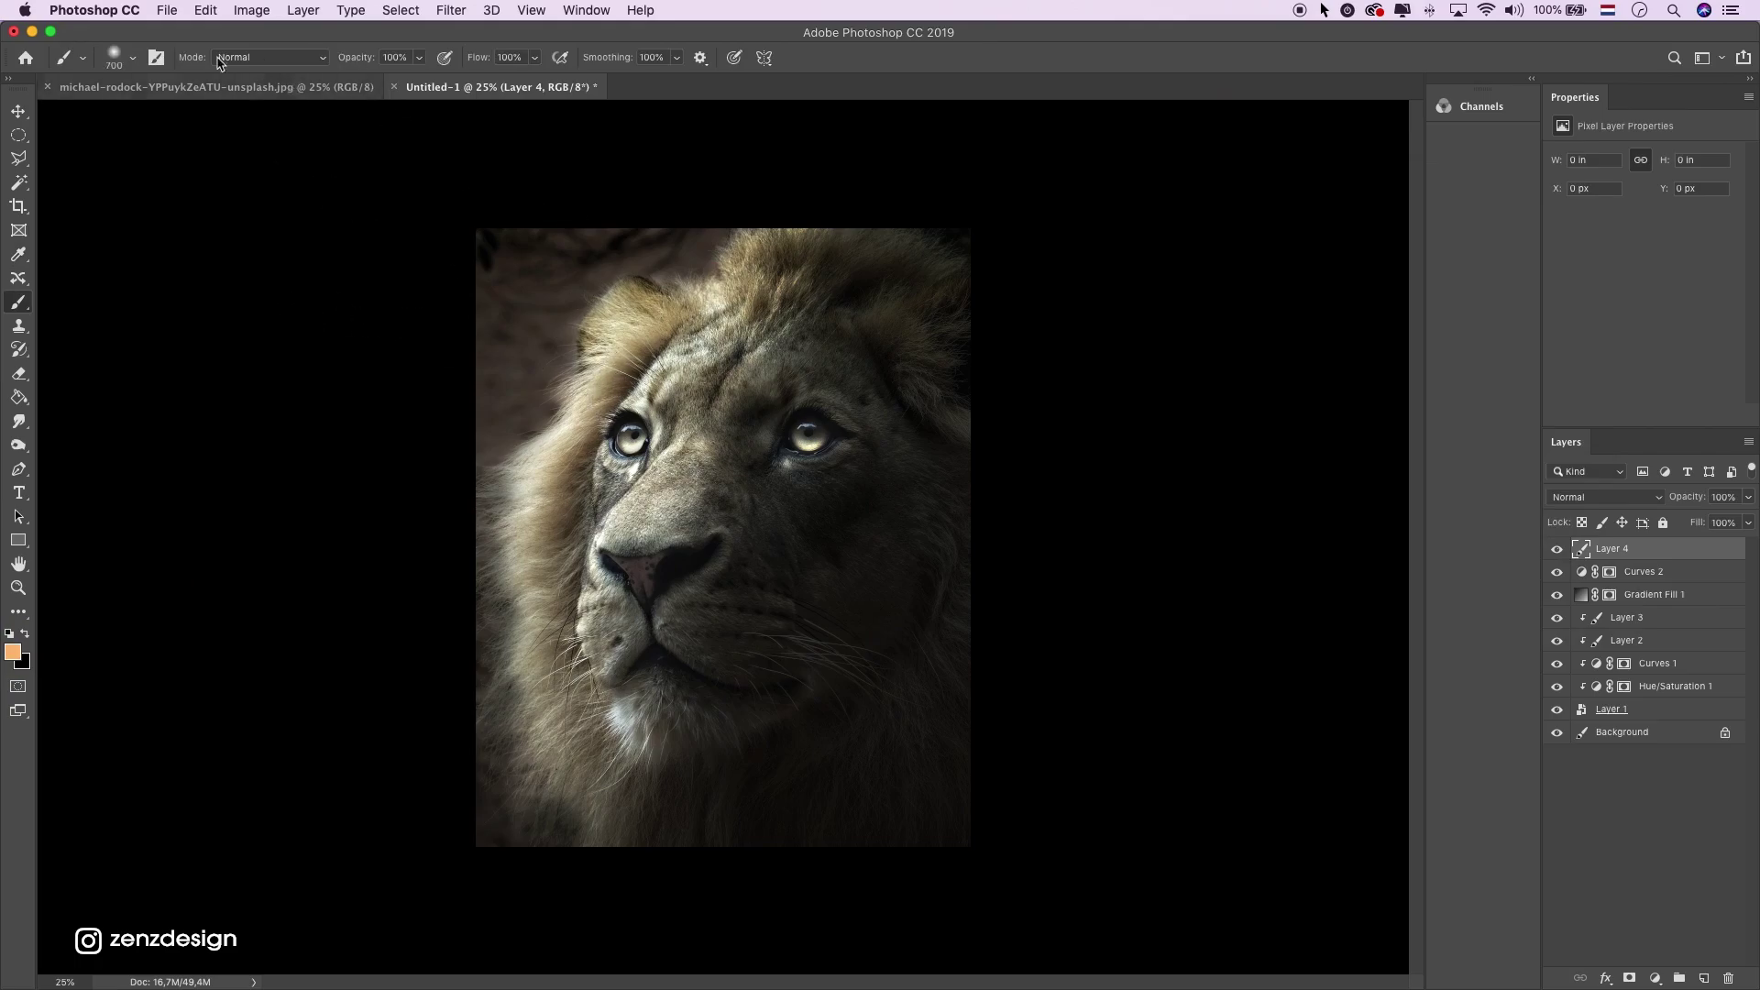
click(118, 57)
drag(123, 157, 104, 157)
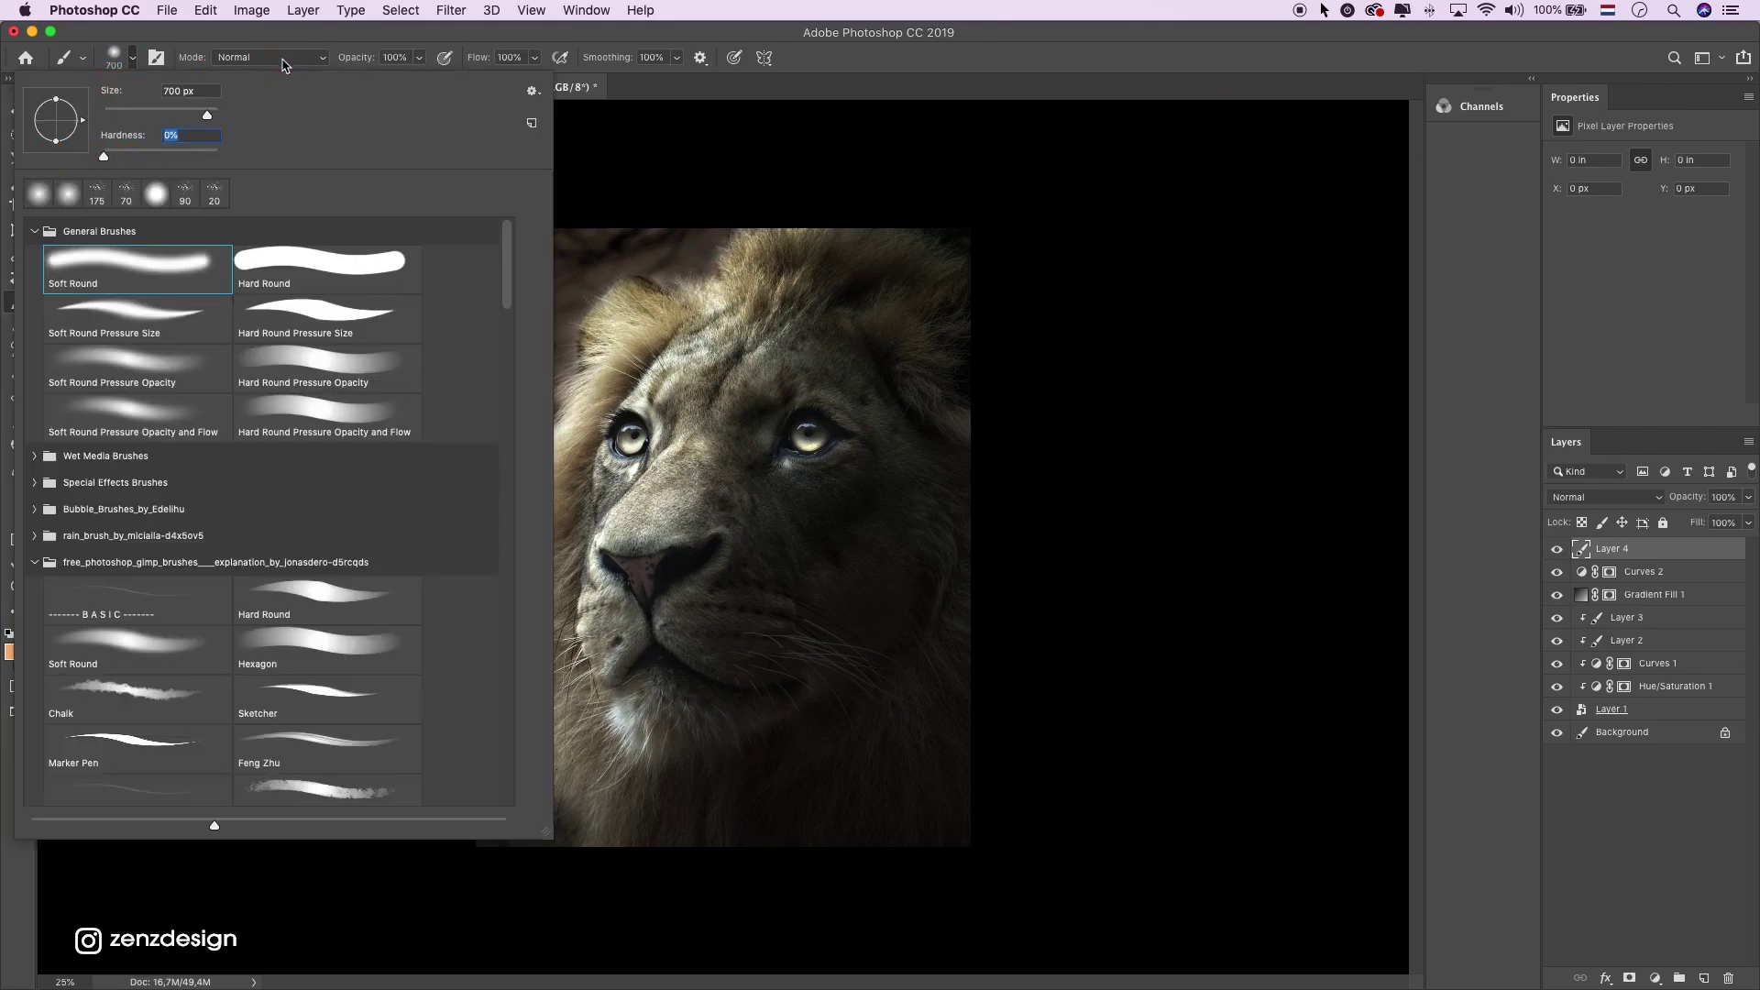
key(Return)
key(bracketright)
key(bracketright)
key(bracketright)
click(743, 501)
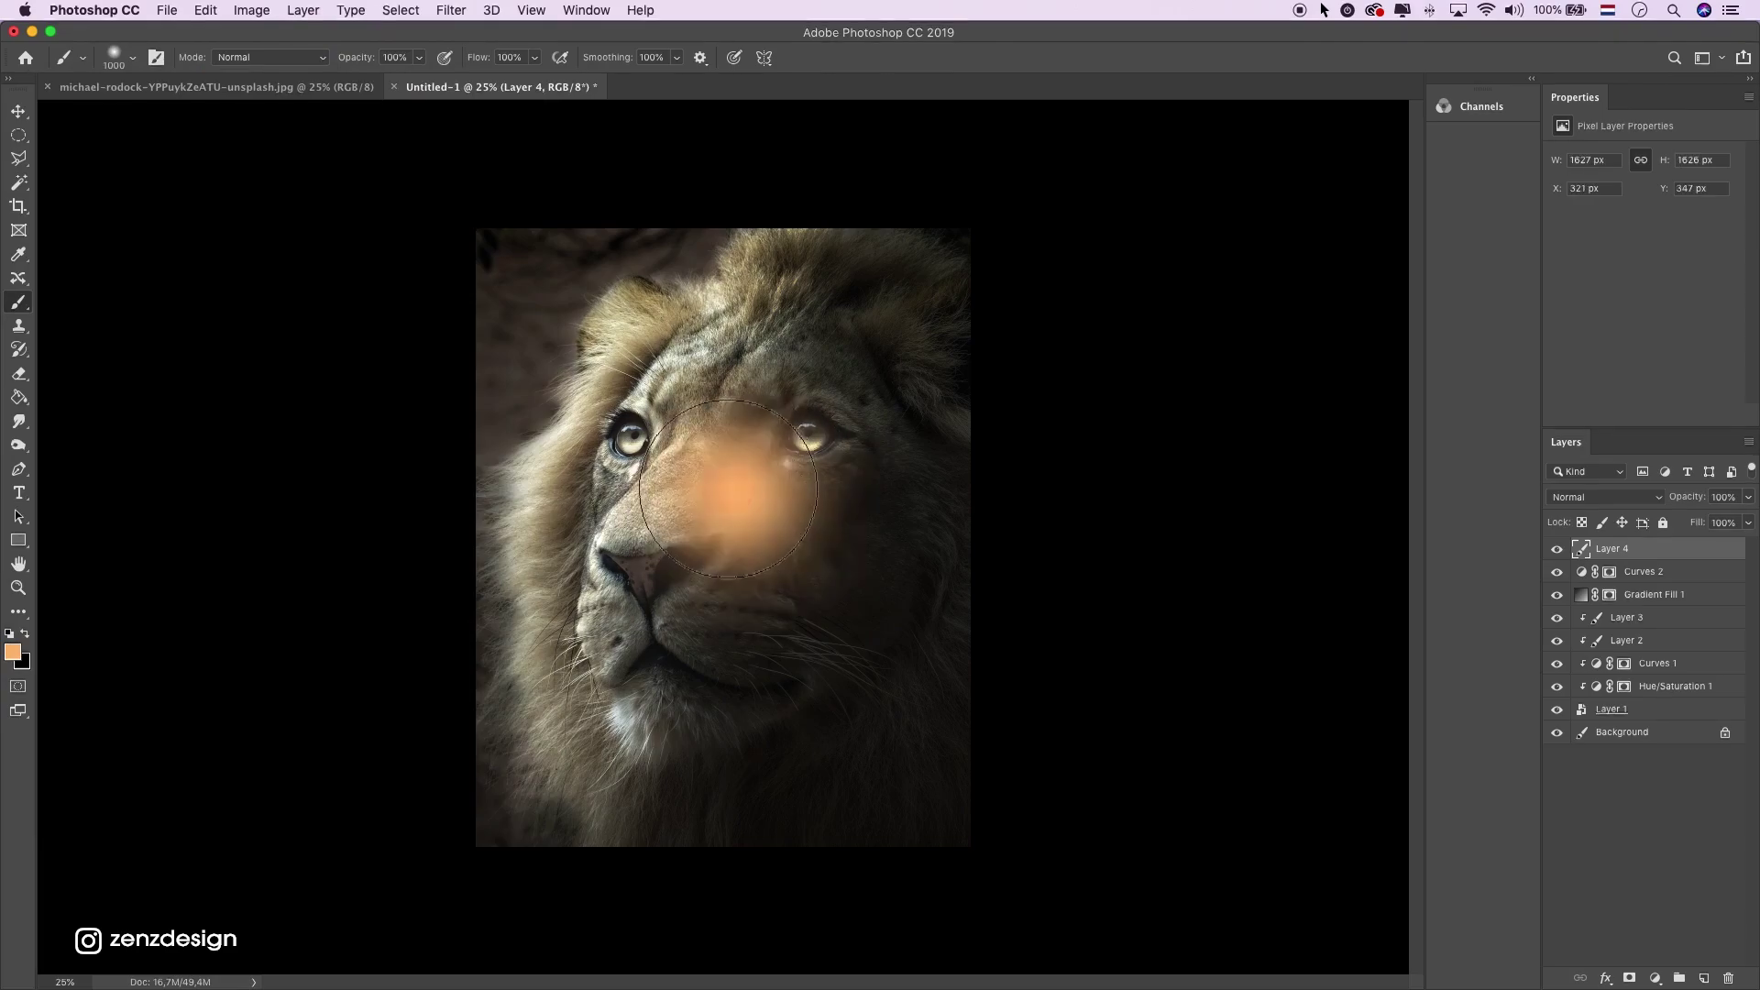
Set Layer 4 to Screen, then move and enlarge the glow over the lion's upper left
key(v)
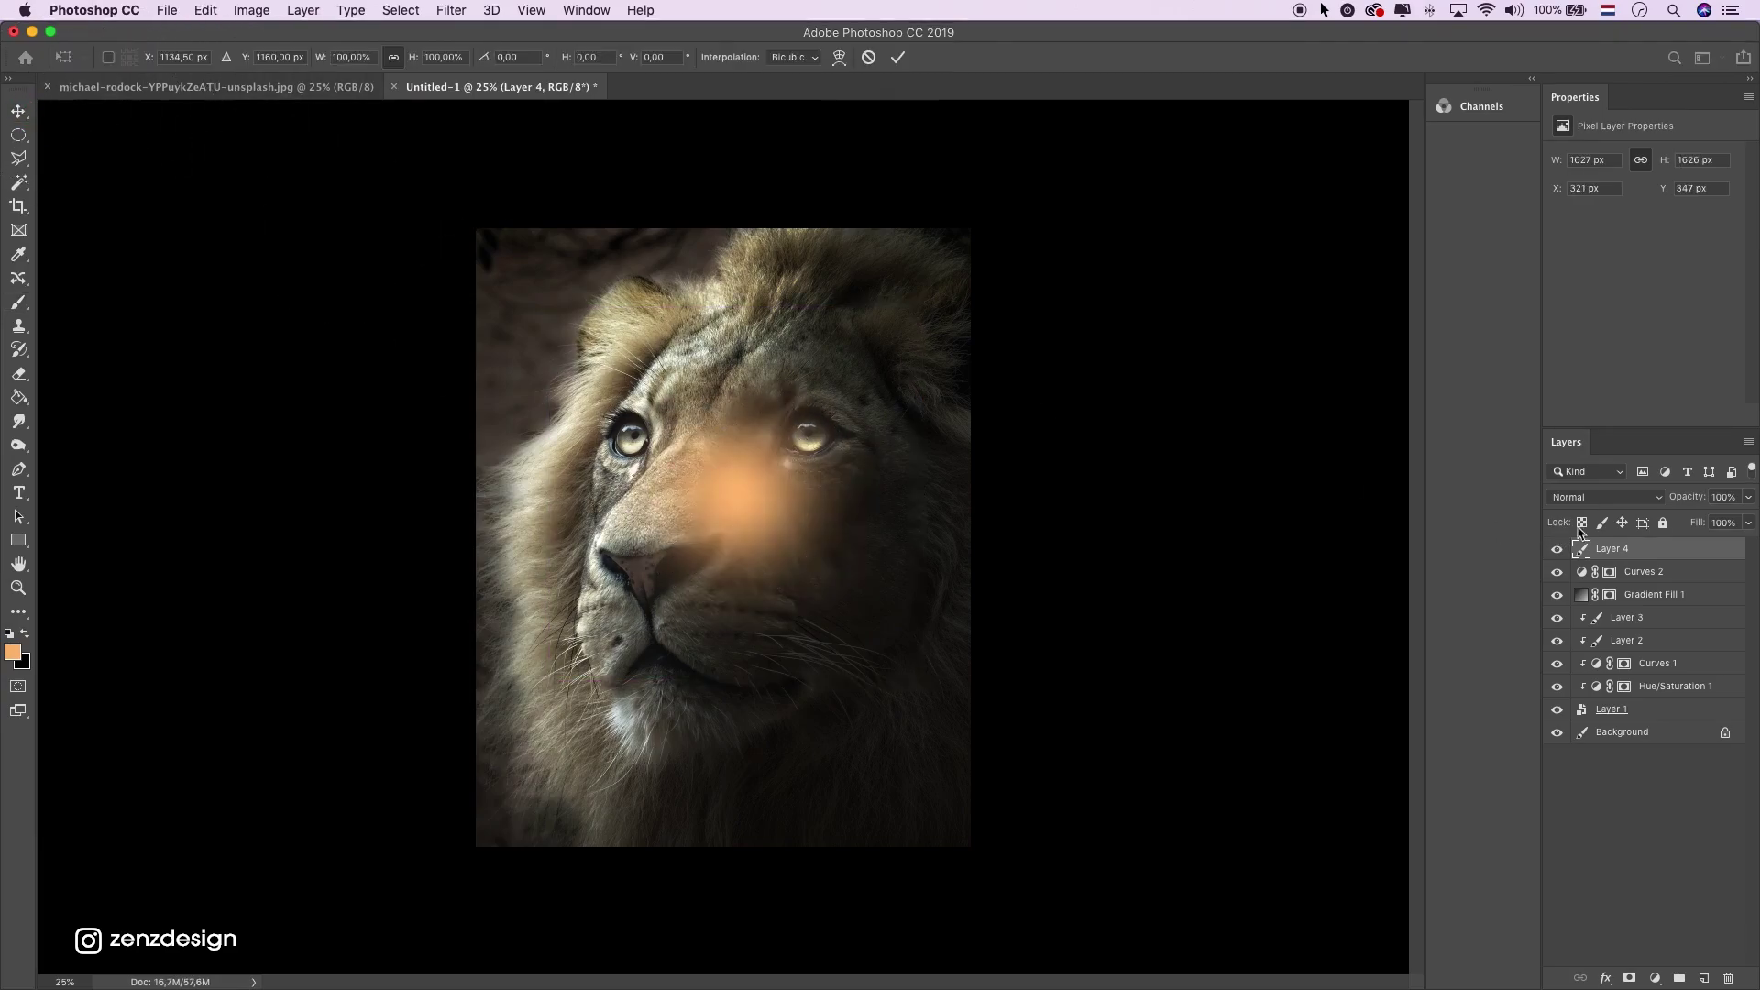
click(1602, 497)
click(1571, 627)
drag(871, 536, 555, 344)
key(super+t)
drag(661, 456, 1048, 844)
drag(691, 385, 637, 429)
key(Return)
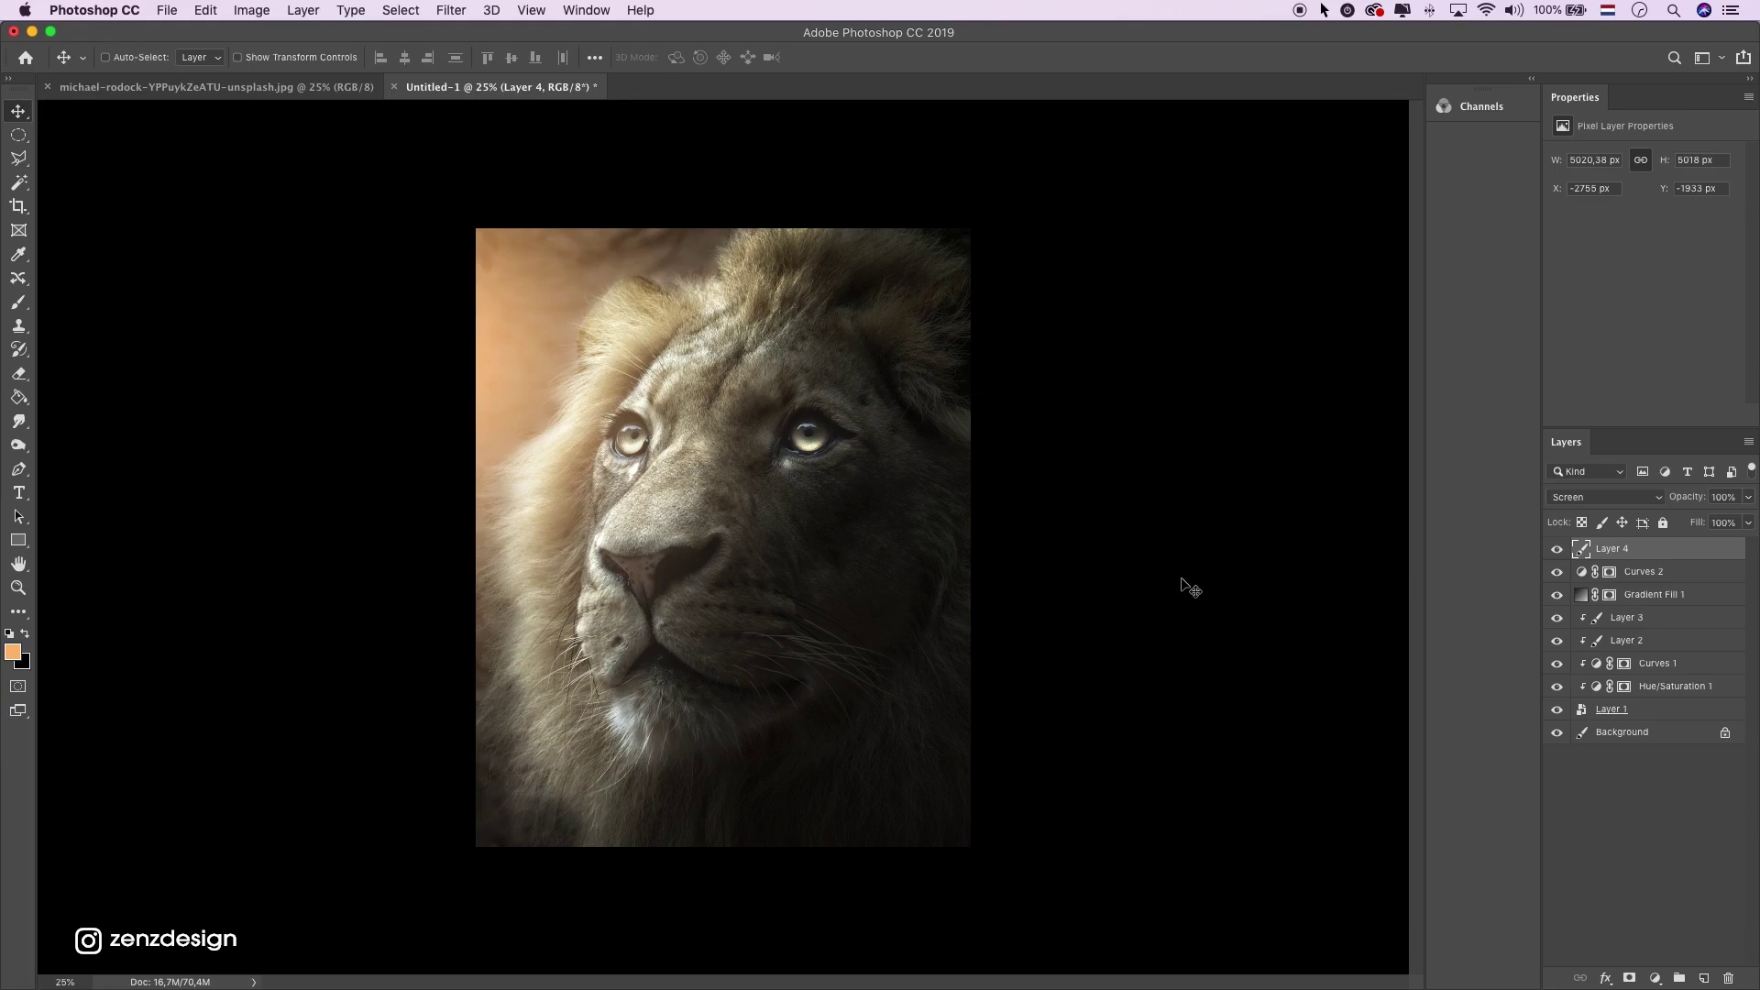
Mute Layer 4's orange glow with Hue/Saturation (Saturation -36, Lightness +3) and nudge it slightly left
key(super+u)
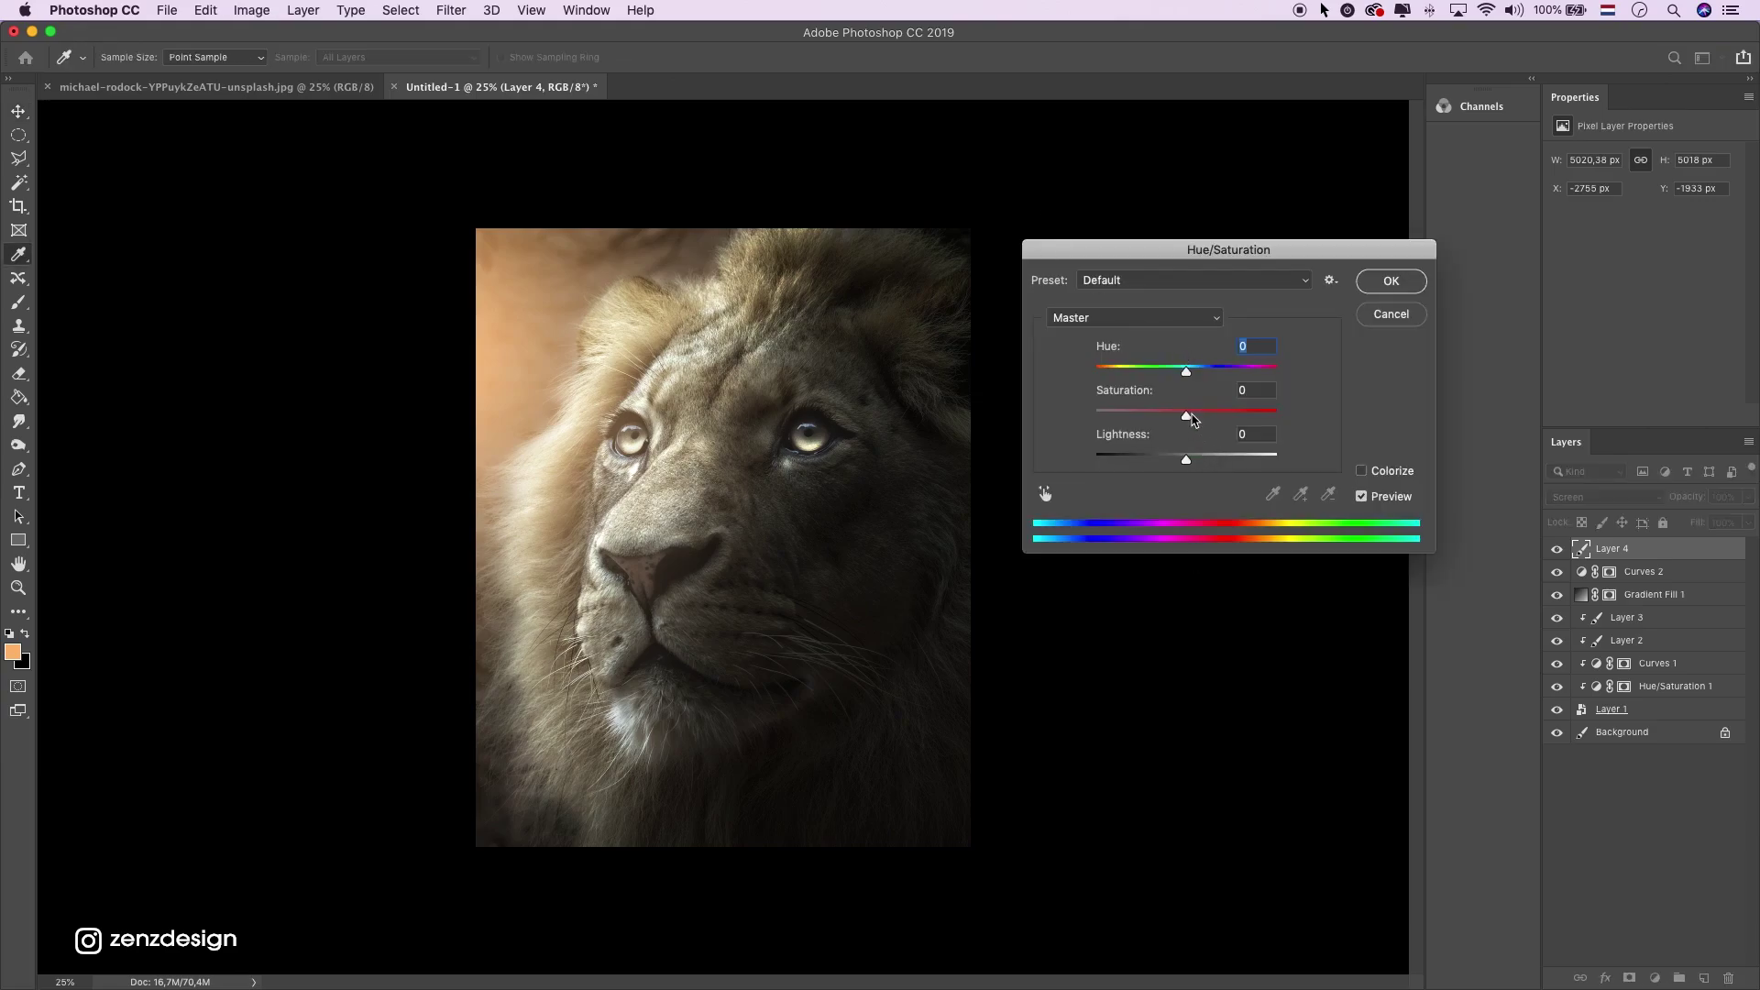
drag(1188, 417, 1197, 461)
key(Return)
key(v)
drag(678, 455, 654, 454)
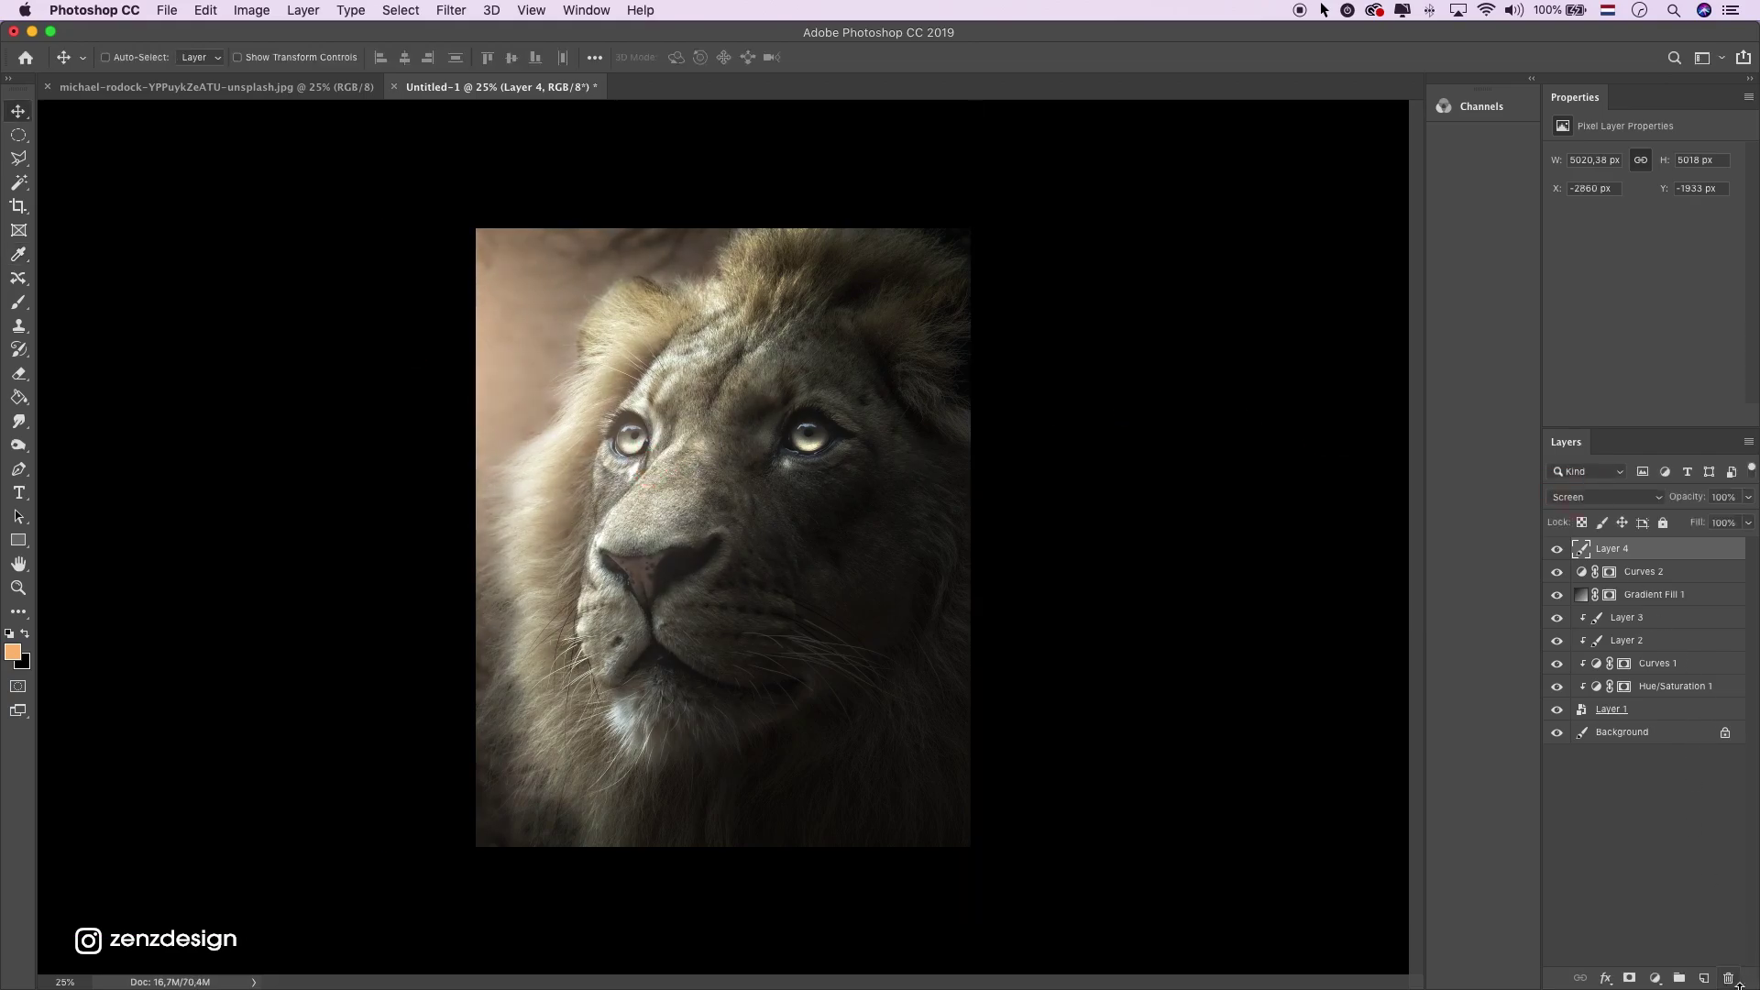
On a new layer, paint a 1300 px dab of deep, fully saturated orange over the lion's nose
click(1699, 979)
click(20, 304)
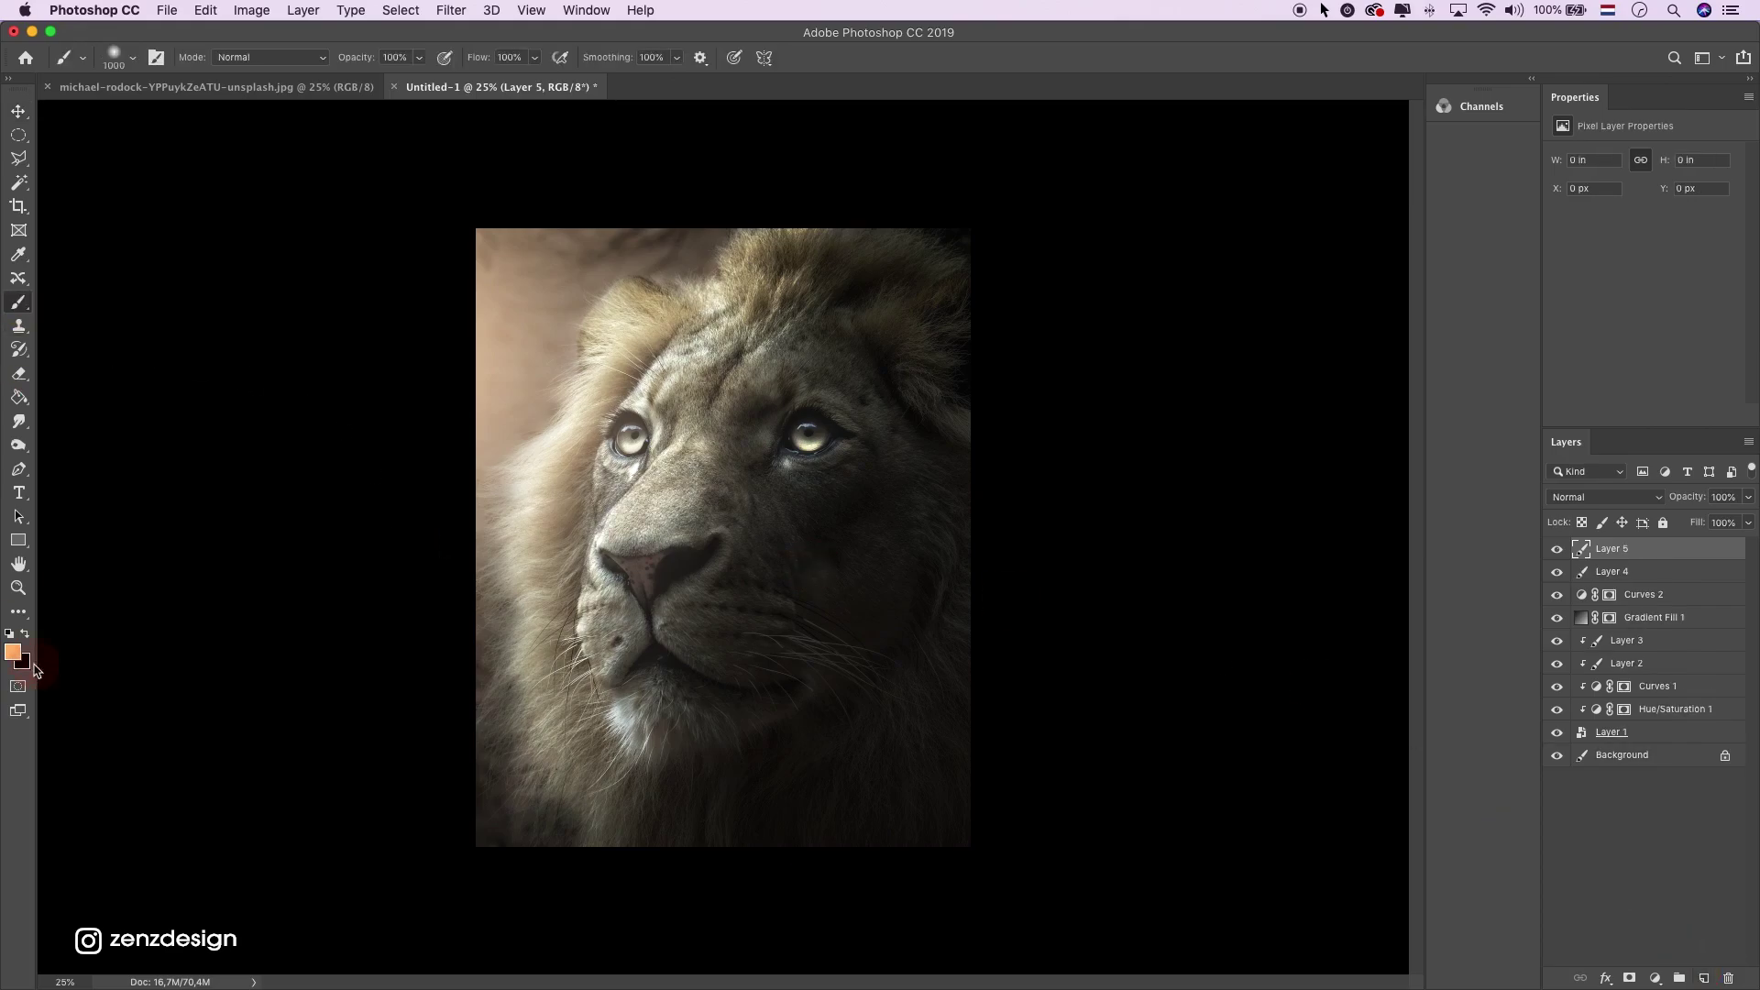
click(13, 653)
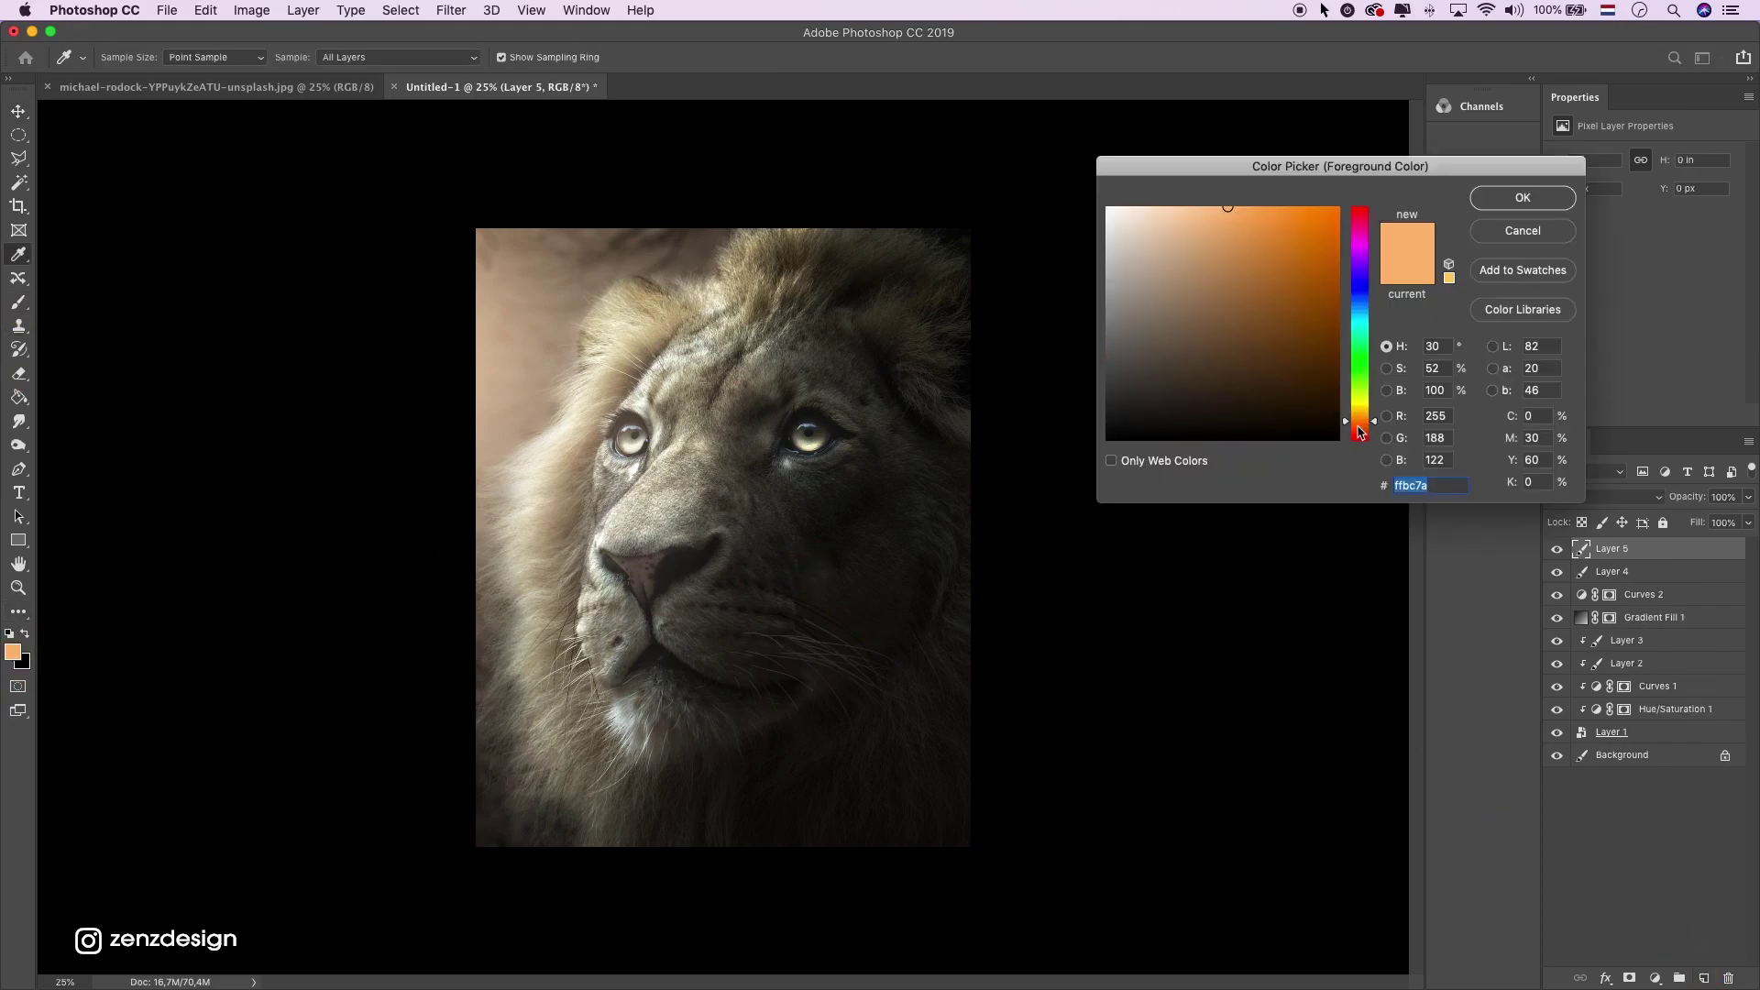
drag(1360, 431, 1361, 435)
drag(1229, 231, 1259, 189)
click(1522, 197)
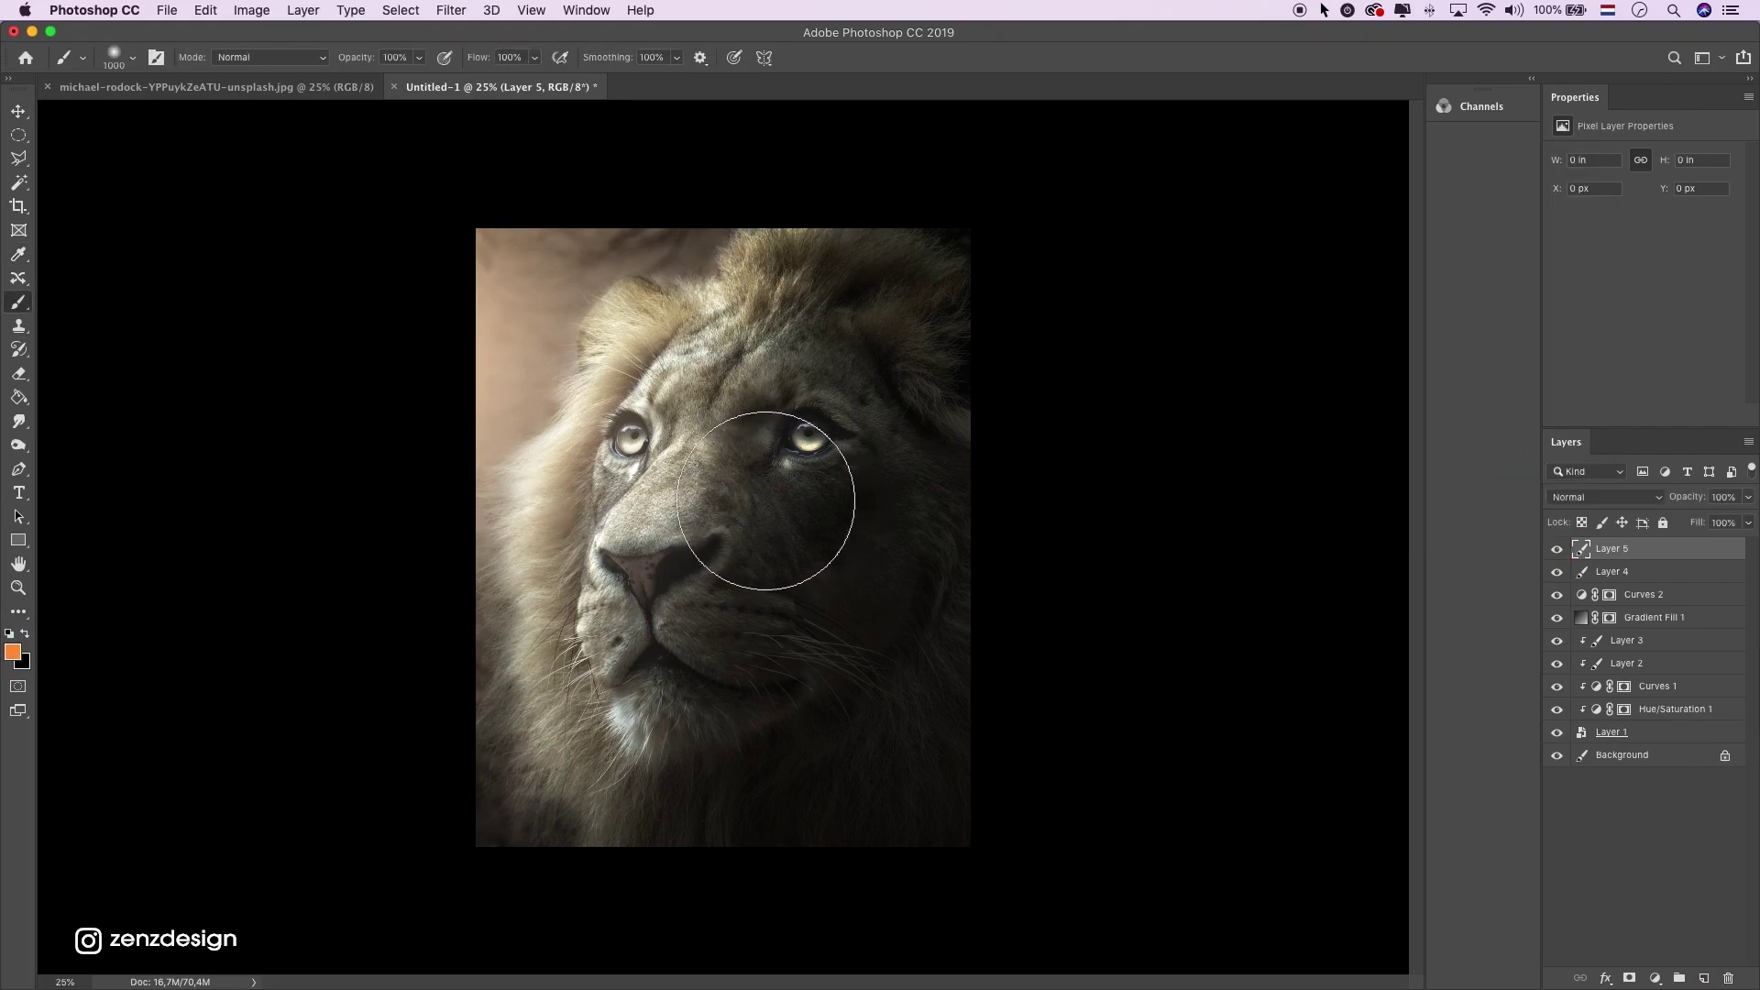
key(bracketright)
key(bracketright)
key(bracketright)
click(699, 491)
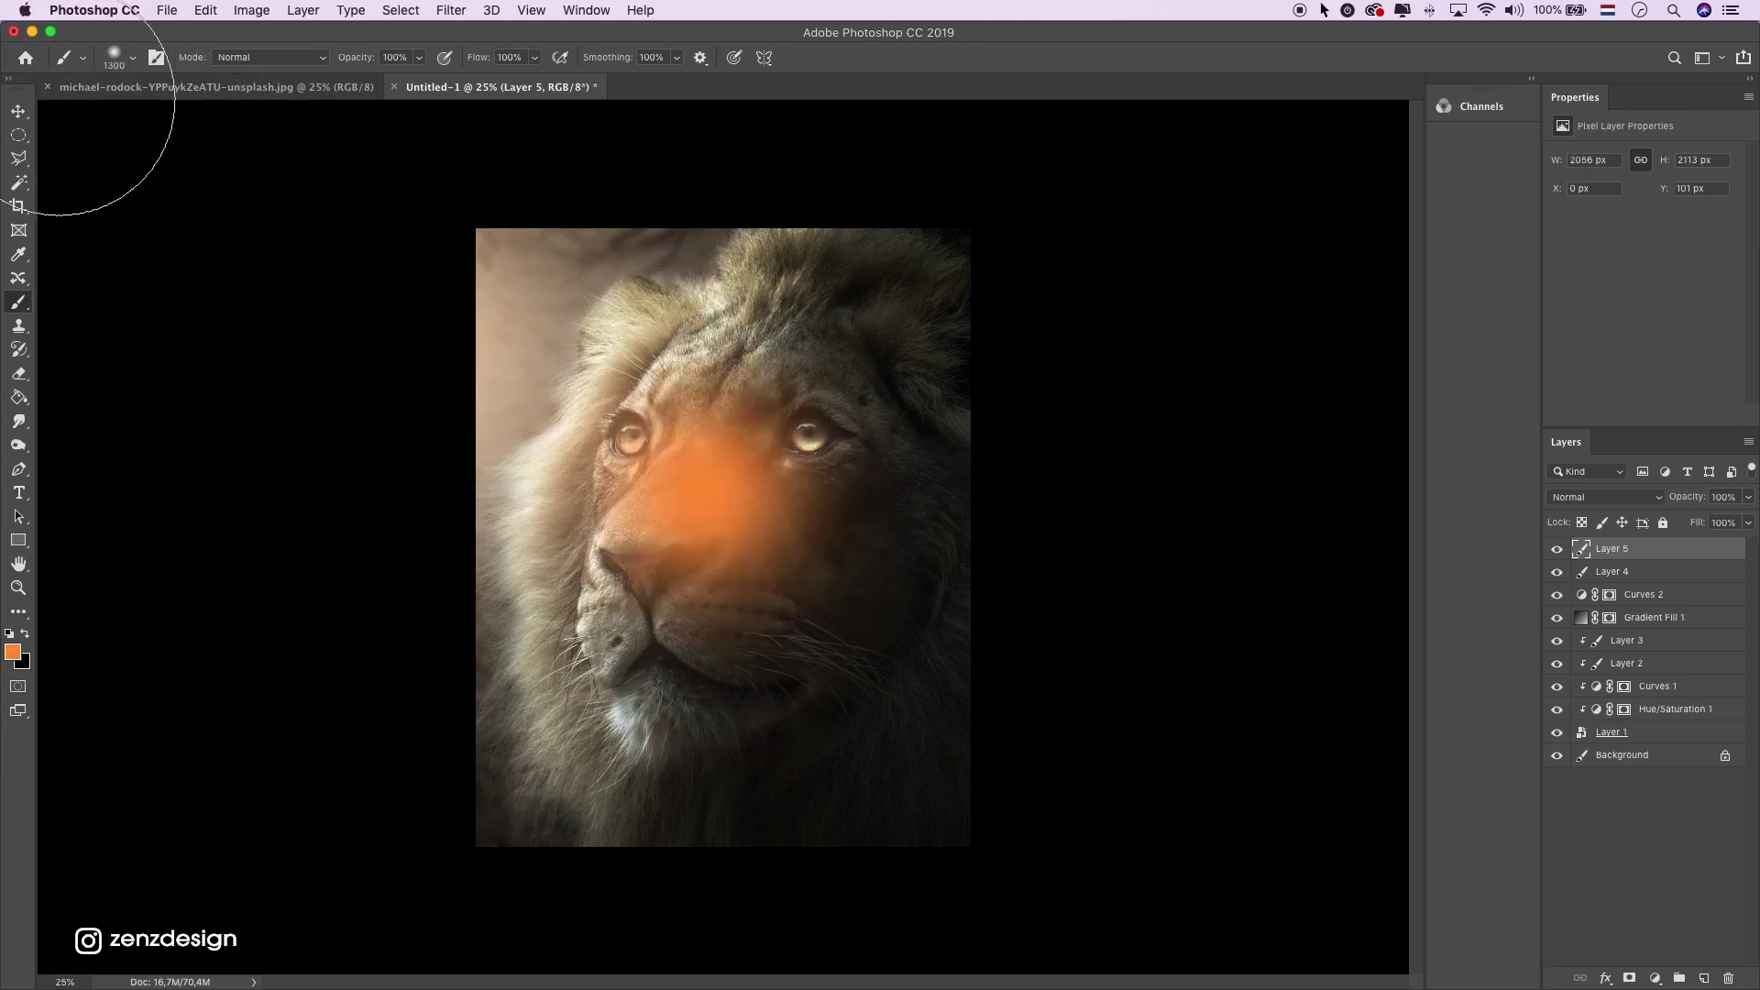
Set Layer 5 to Overlay blending and move the orange glow up and left
click(26, 108)
click(1575, 497)
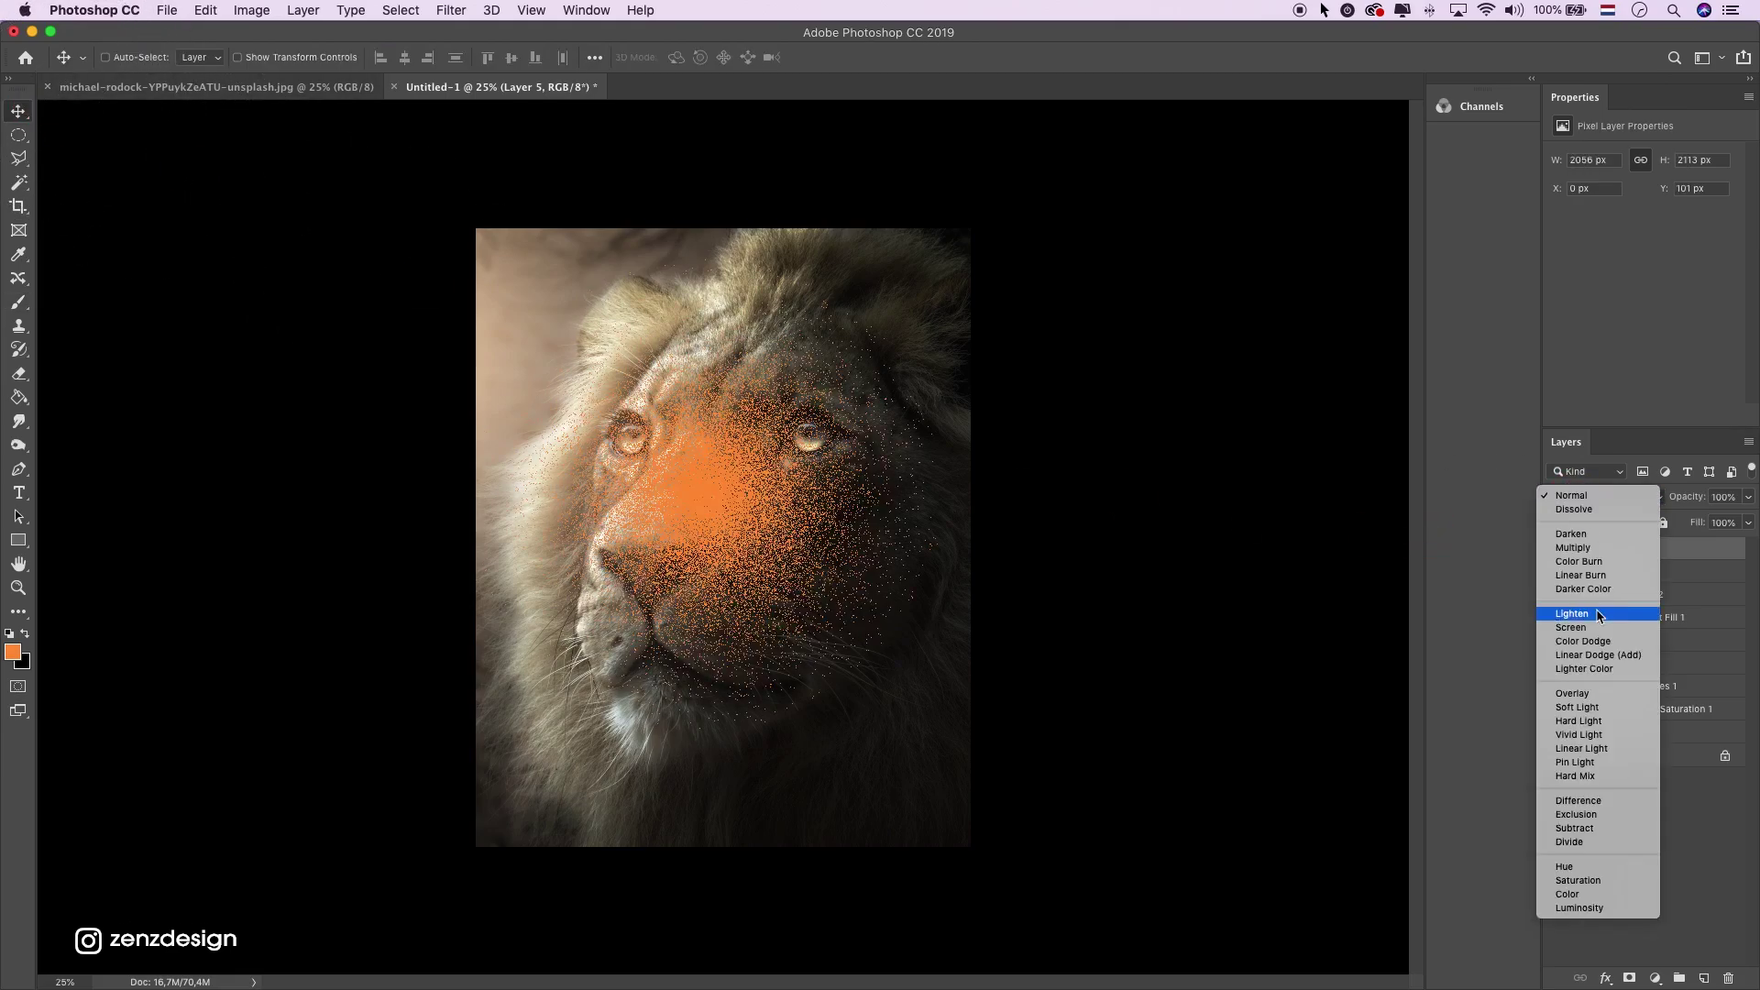
click(1602, 707)
drag(820, 520, 668, 457)
click(1624, 502)
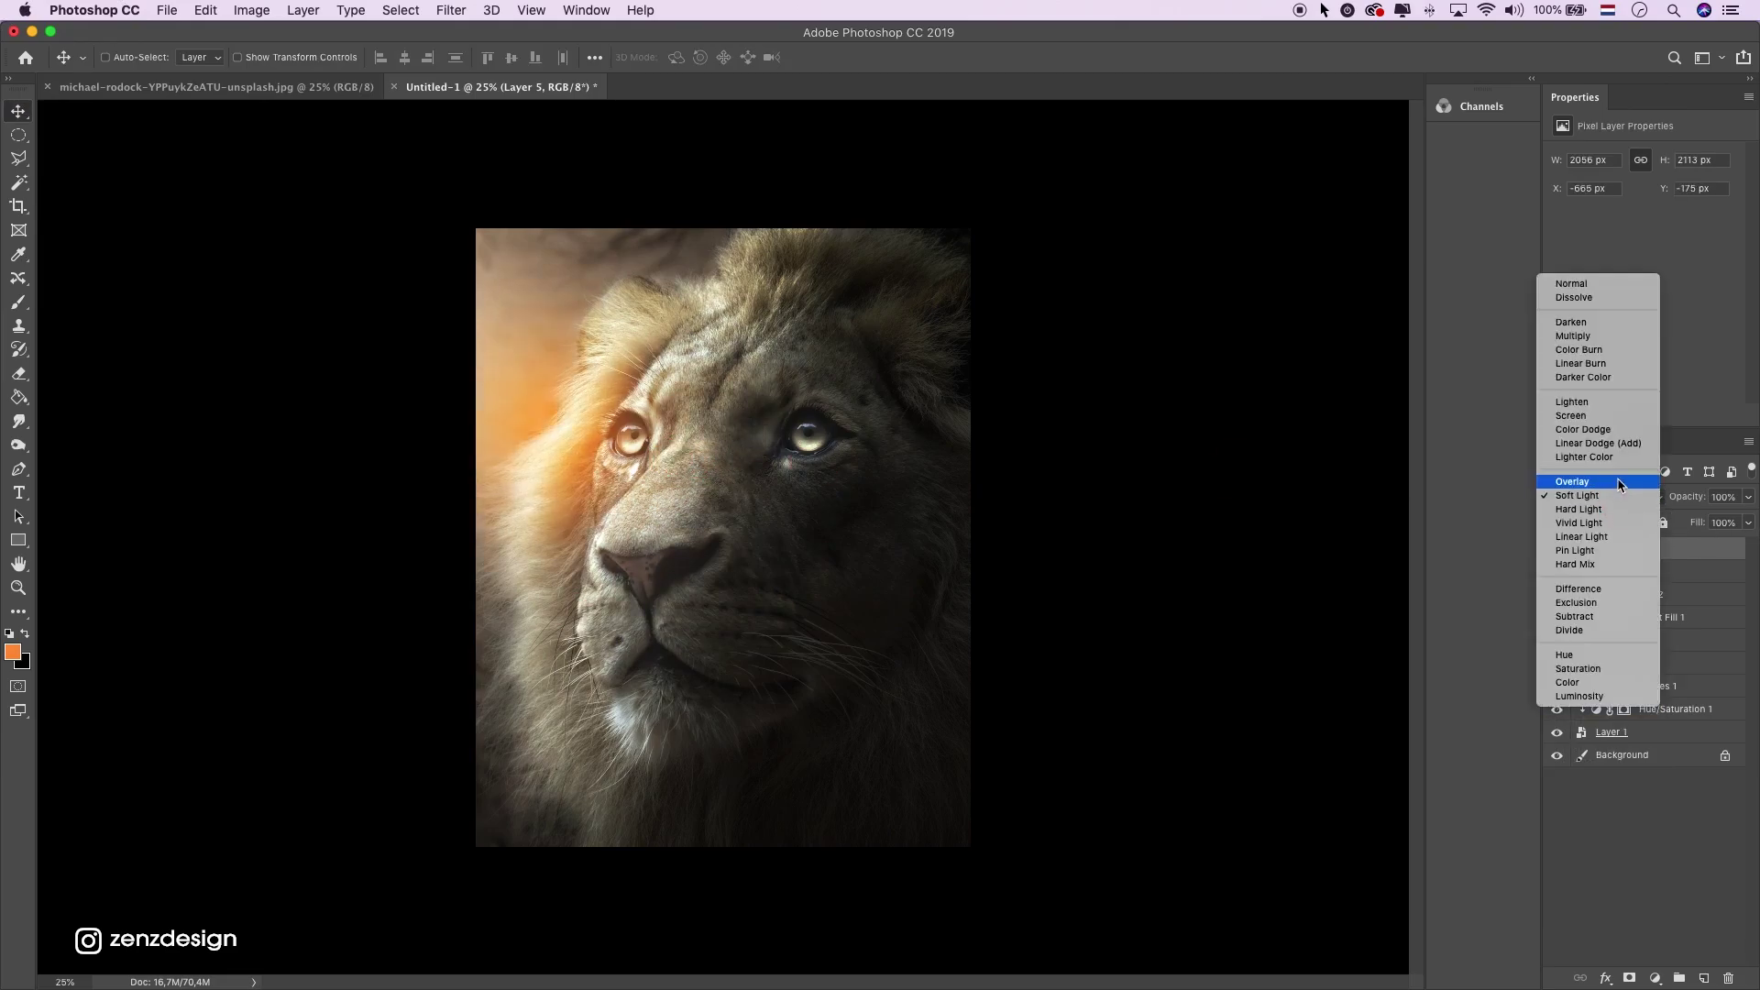
click(1618, 481)
Scale the glow to about 172% along the left side and place a duplicate at the top-left
key(super+t)
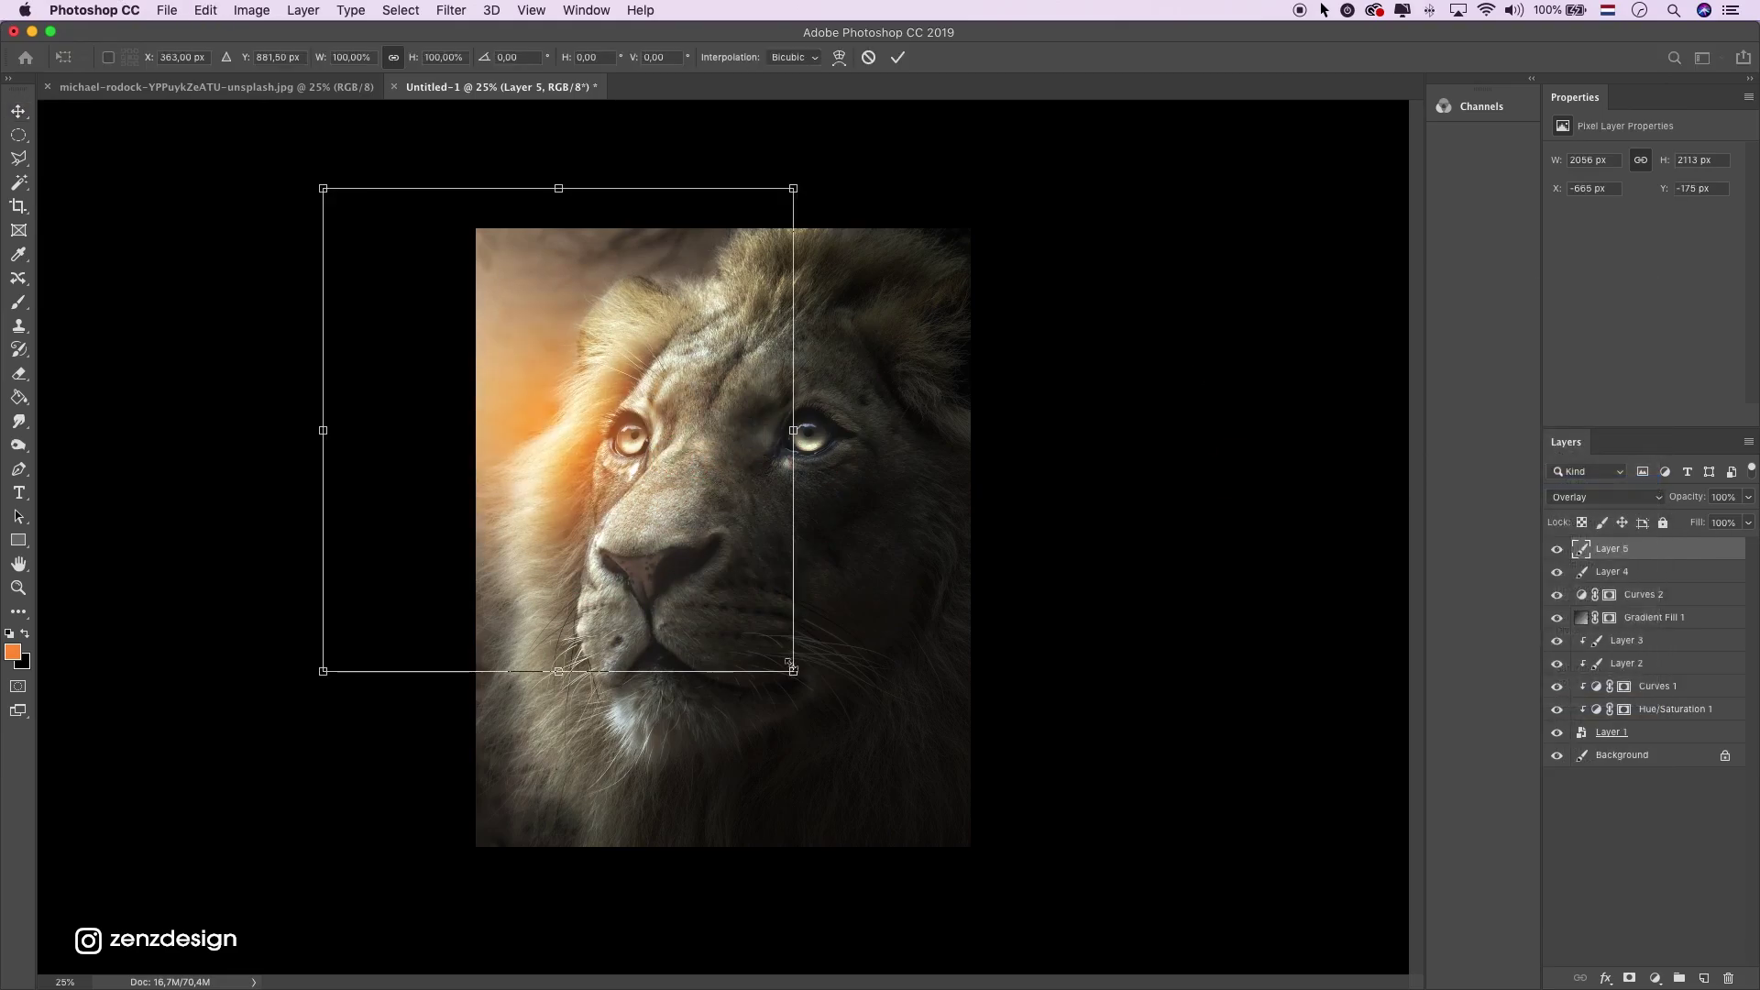
drag(795, 676, 961, 845)
drag(720, 449, 592, 585)
key(Return)
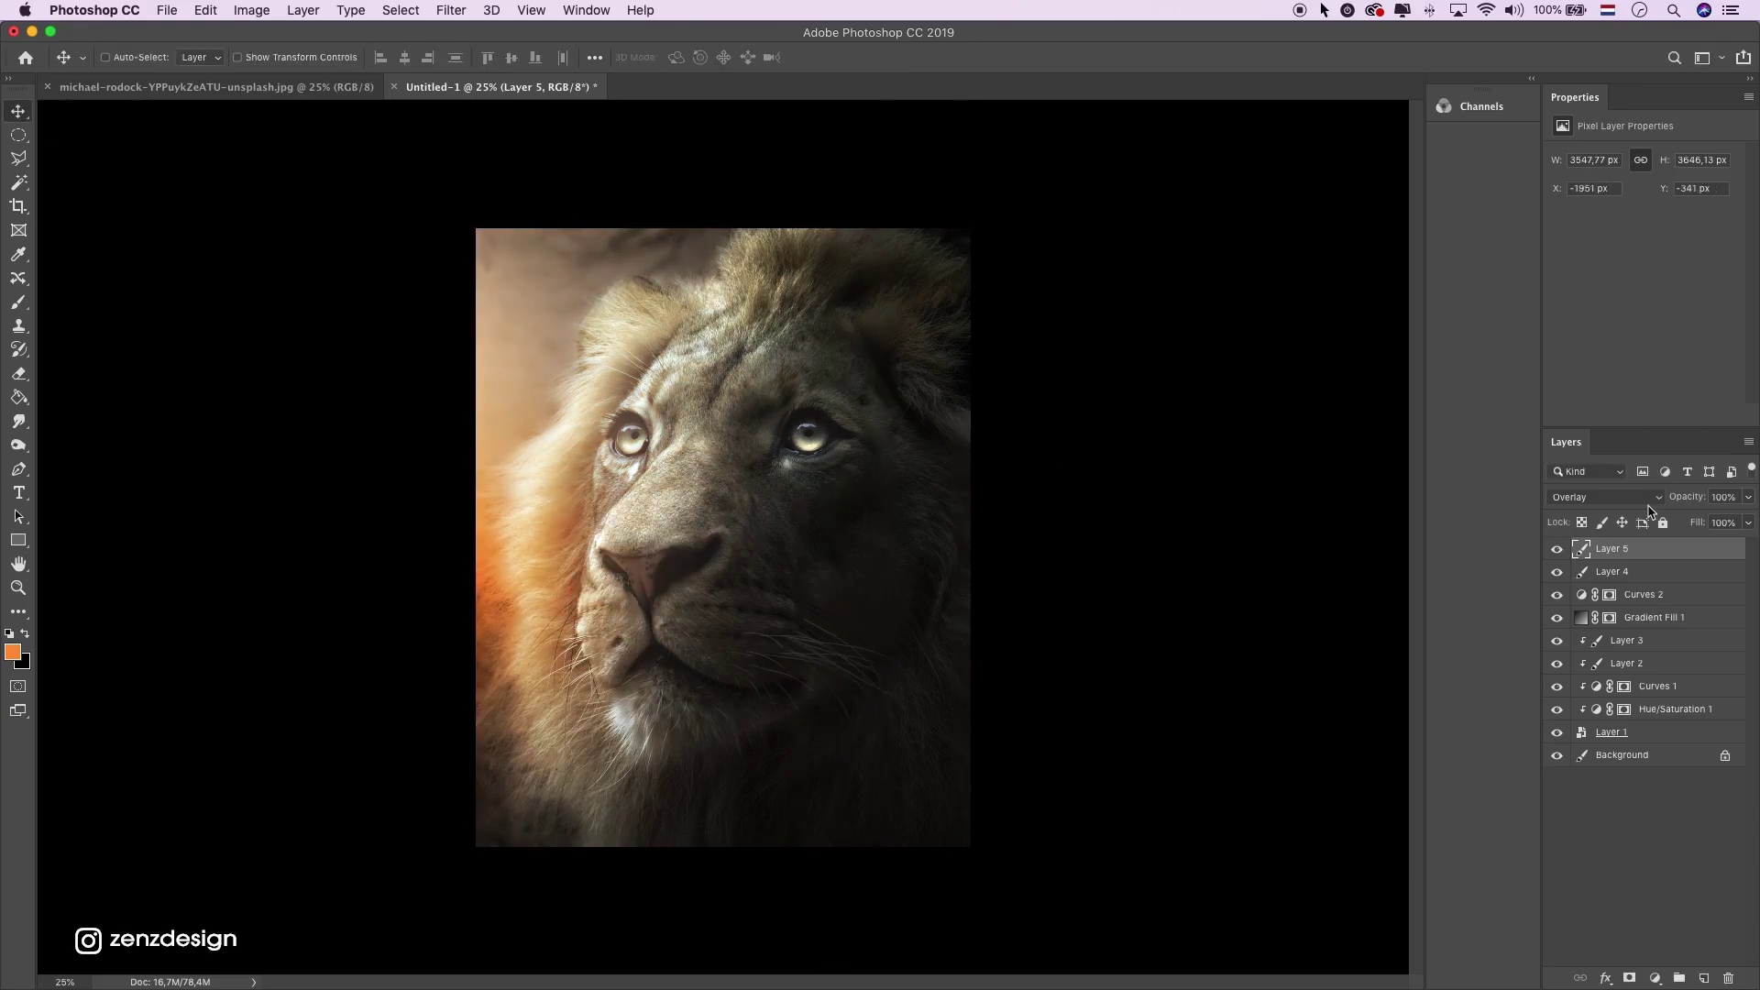
drag(735, 522, 591, 575)
drag(1618, 554, 1707, 983)
drag(1029, 738, 720, 509)
Keep Layer 5 copy on Overlay and lower its opacity to 47%
click(1605, 498)
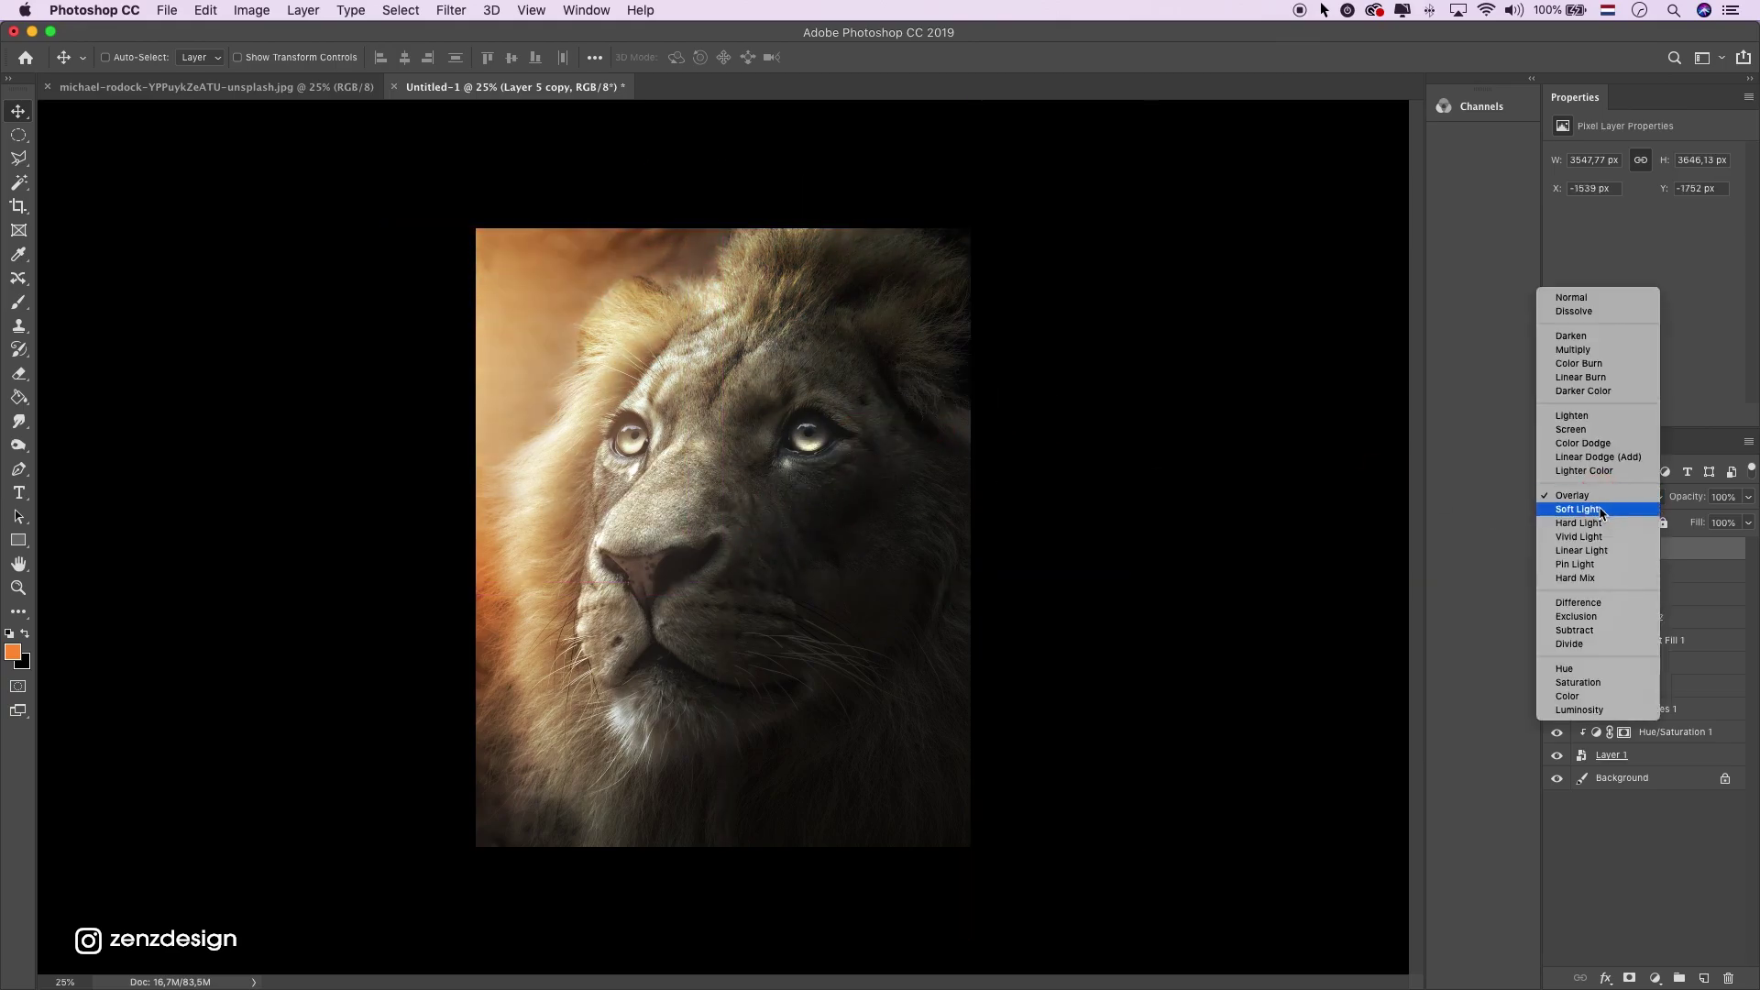
click(1578, 495)
click(1748, 497)
drag(1746, 520, 1703, 523)
mouse_move(656, 475)
mouse_down()
mouse_move(697, 394)
mouse_move(683, 478)
mouse_move(707, 396)
mouse_move(676, 445)
mouse_move(639, 461)
mouse_up()
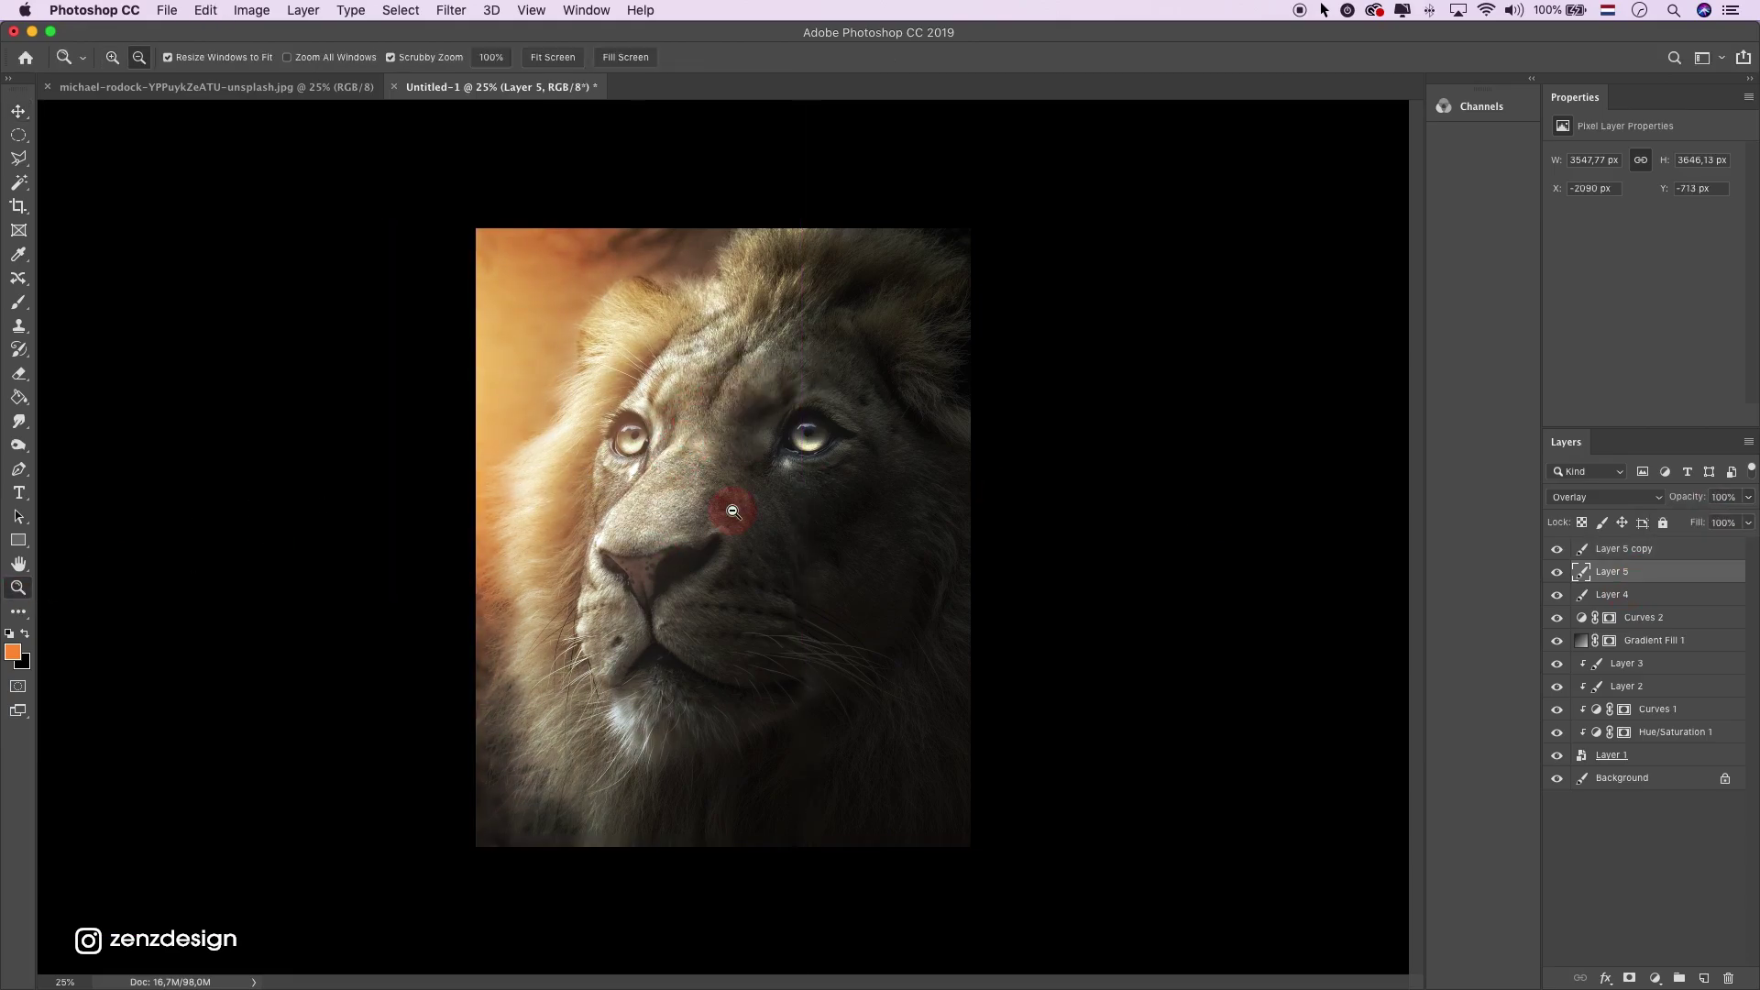
Stretch Layer 5 taller and shift it down over the lion, with the view back at 25%
key(super+minus)
key(super+minus)
key(super+minus)
key(super+t)
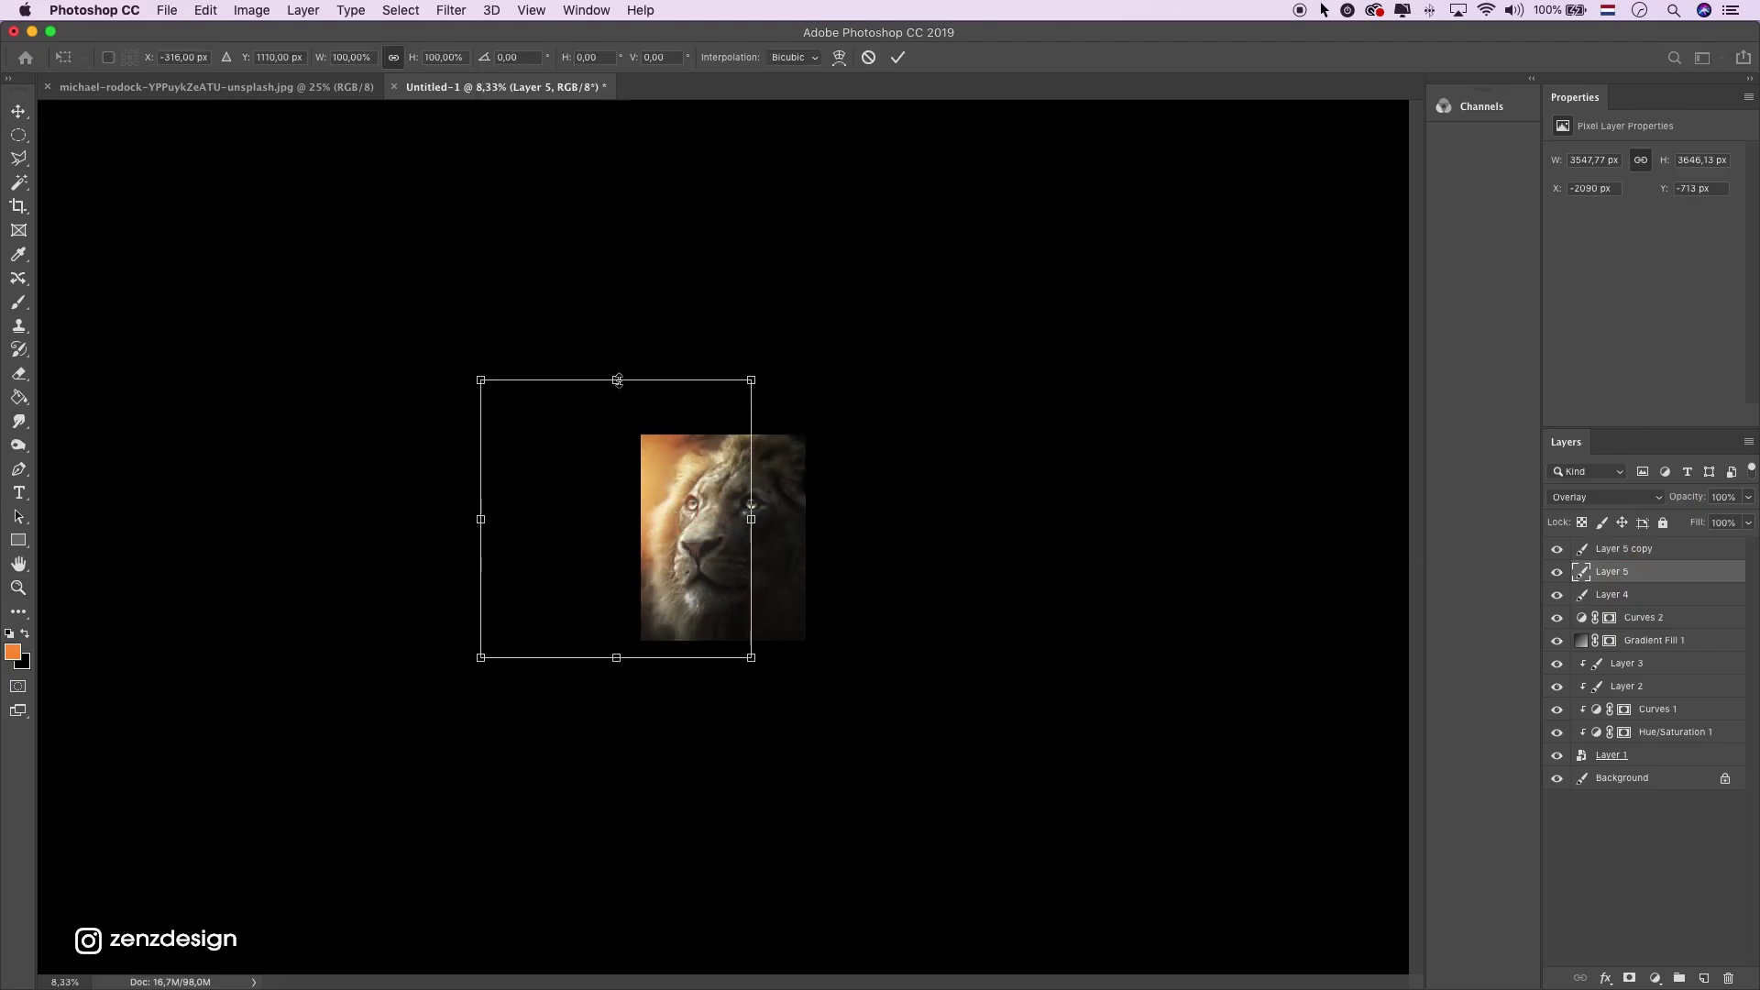
drag(618, 380, 668, 436)
key(Return)
key(z)
key(super+plus)
key(super+plus)
key(super+plus)
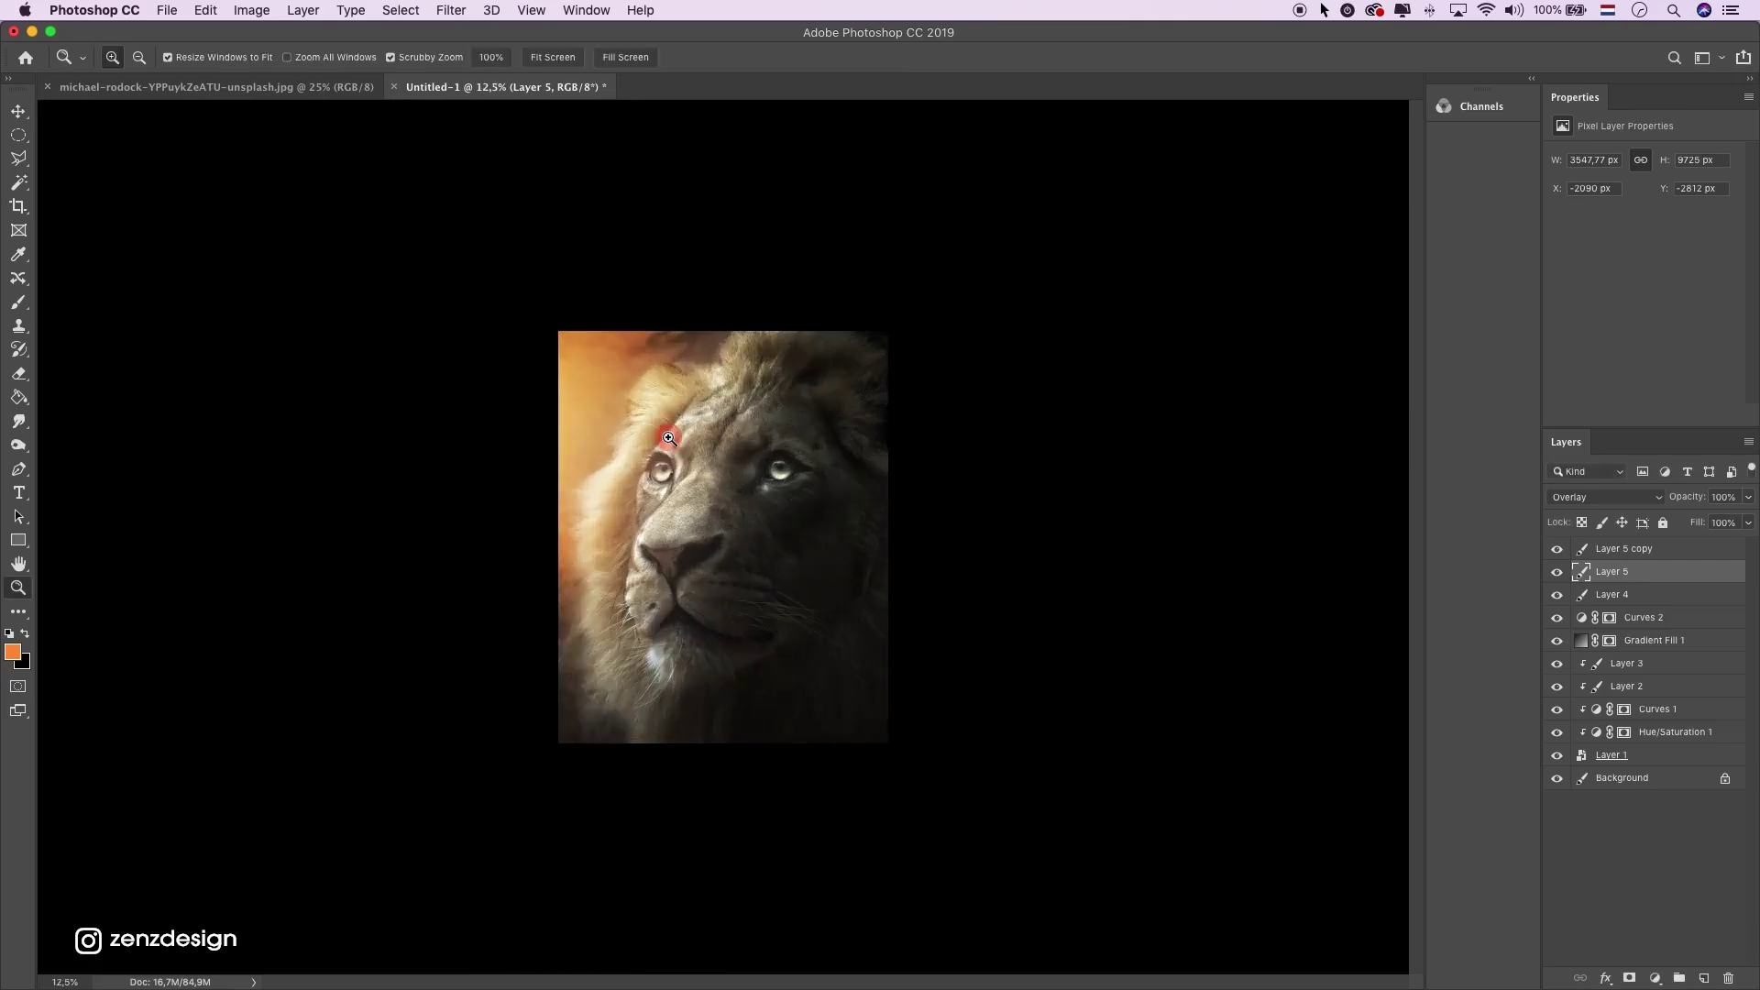
Compare Layer 4's left-side glow on and off, then dim it to around 40% opacity
click(19, 301)
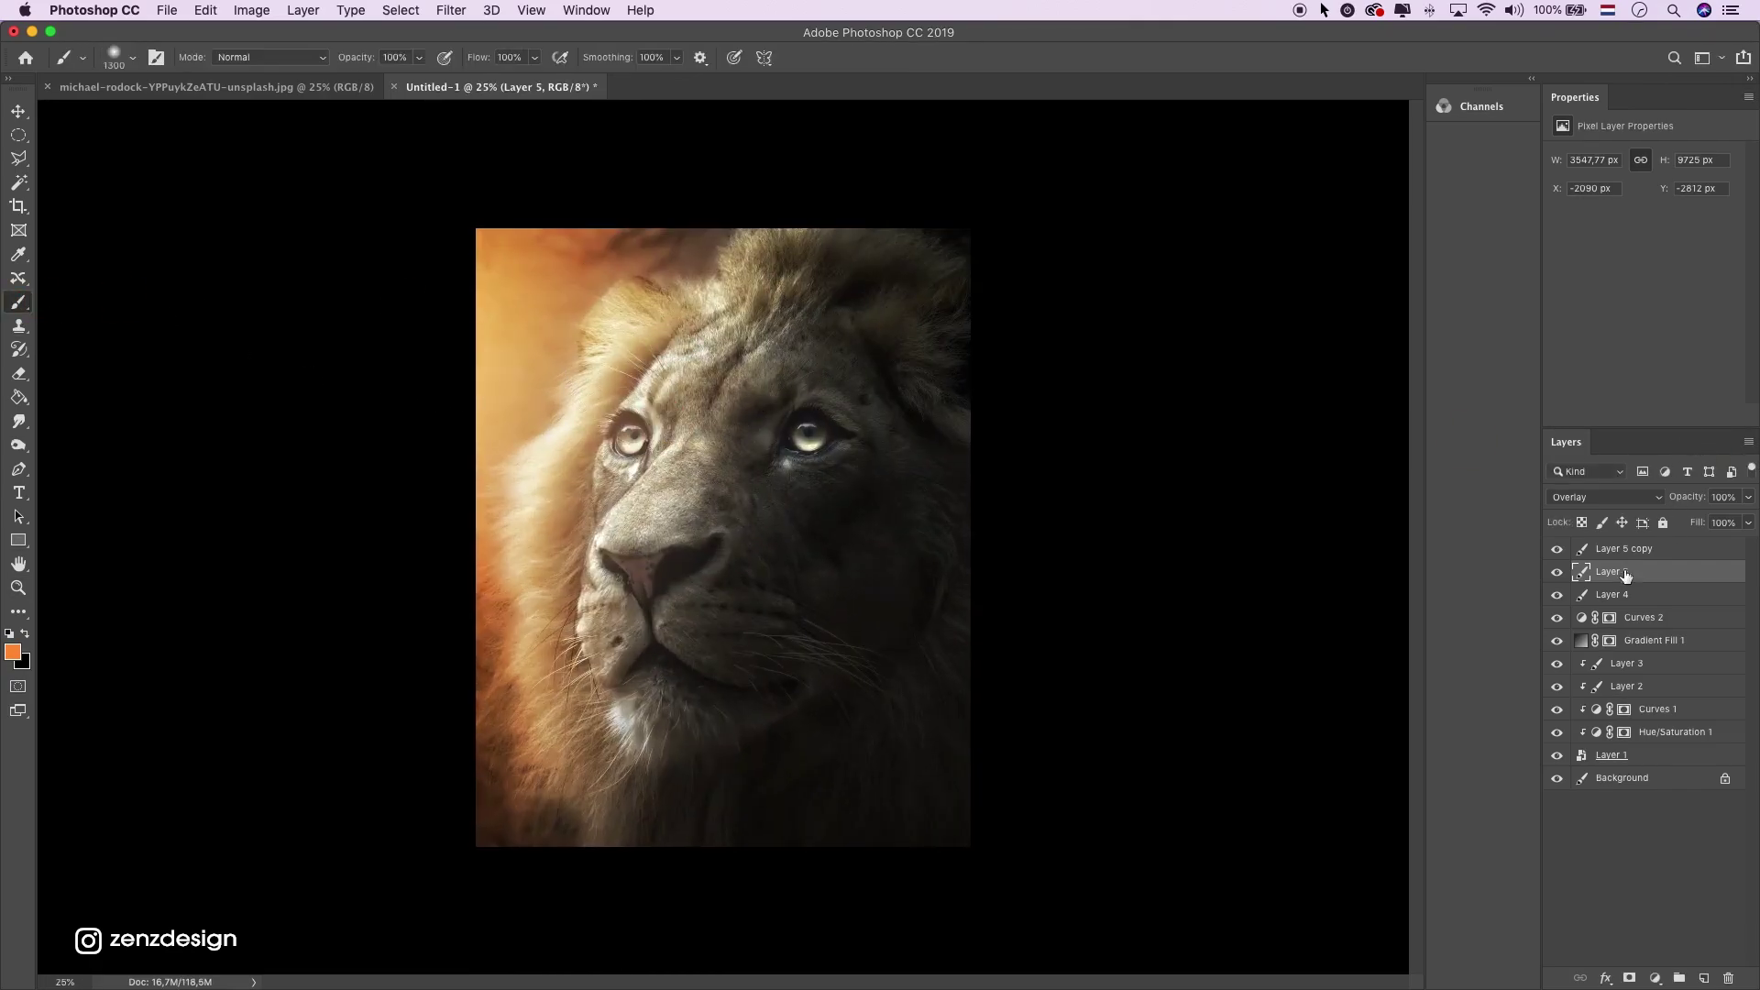
click(1546, 594)
click(1556, 595)
click(1556, 595)
click(1746, 499)
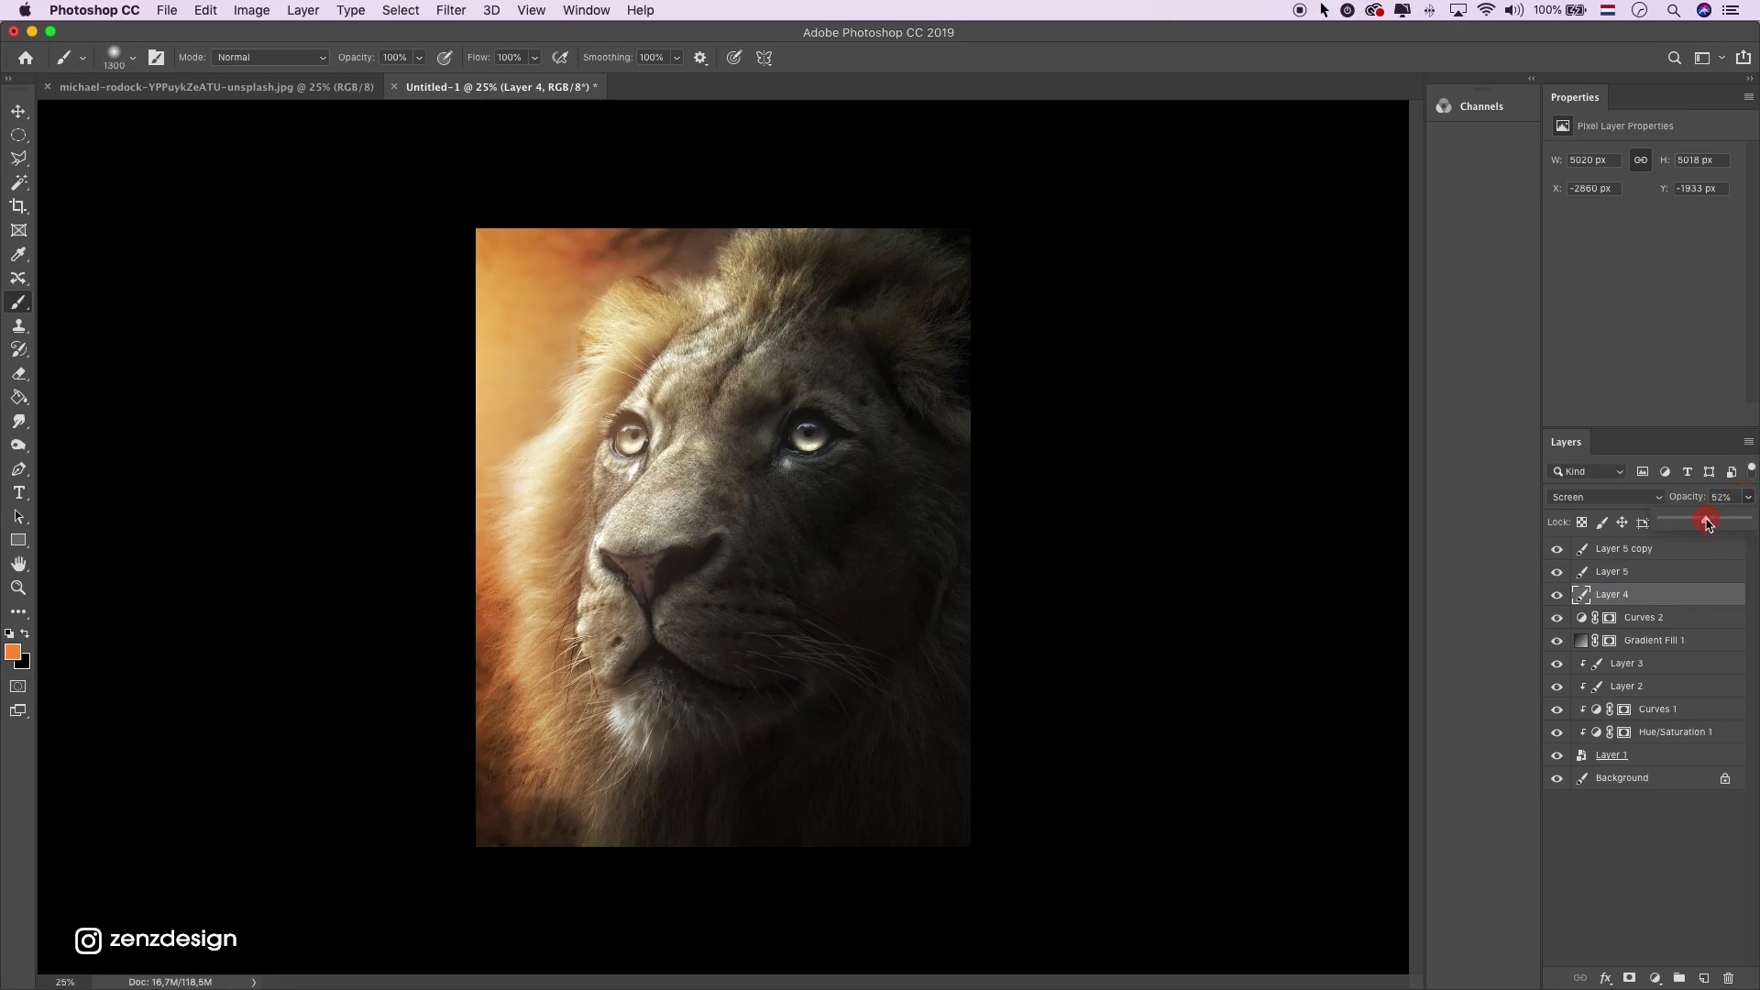
mouse_move(1706, 523)
mouse_down()
mouse_move(1670, 524)
mouse_move(1719, 524)
mouse_move(1693, 524)
mouse_up()
Settle Layer 4 at 35% opacity and sample an orange-brown foreground colour from the image's left side
alt+click(697, 529)
click(16, 588)
mouse_move(725, 472)
mouse_down()
mouse_move(675, 471)
mouse_move(724, 471)
mouse_up()
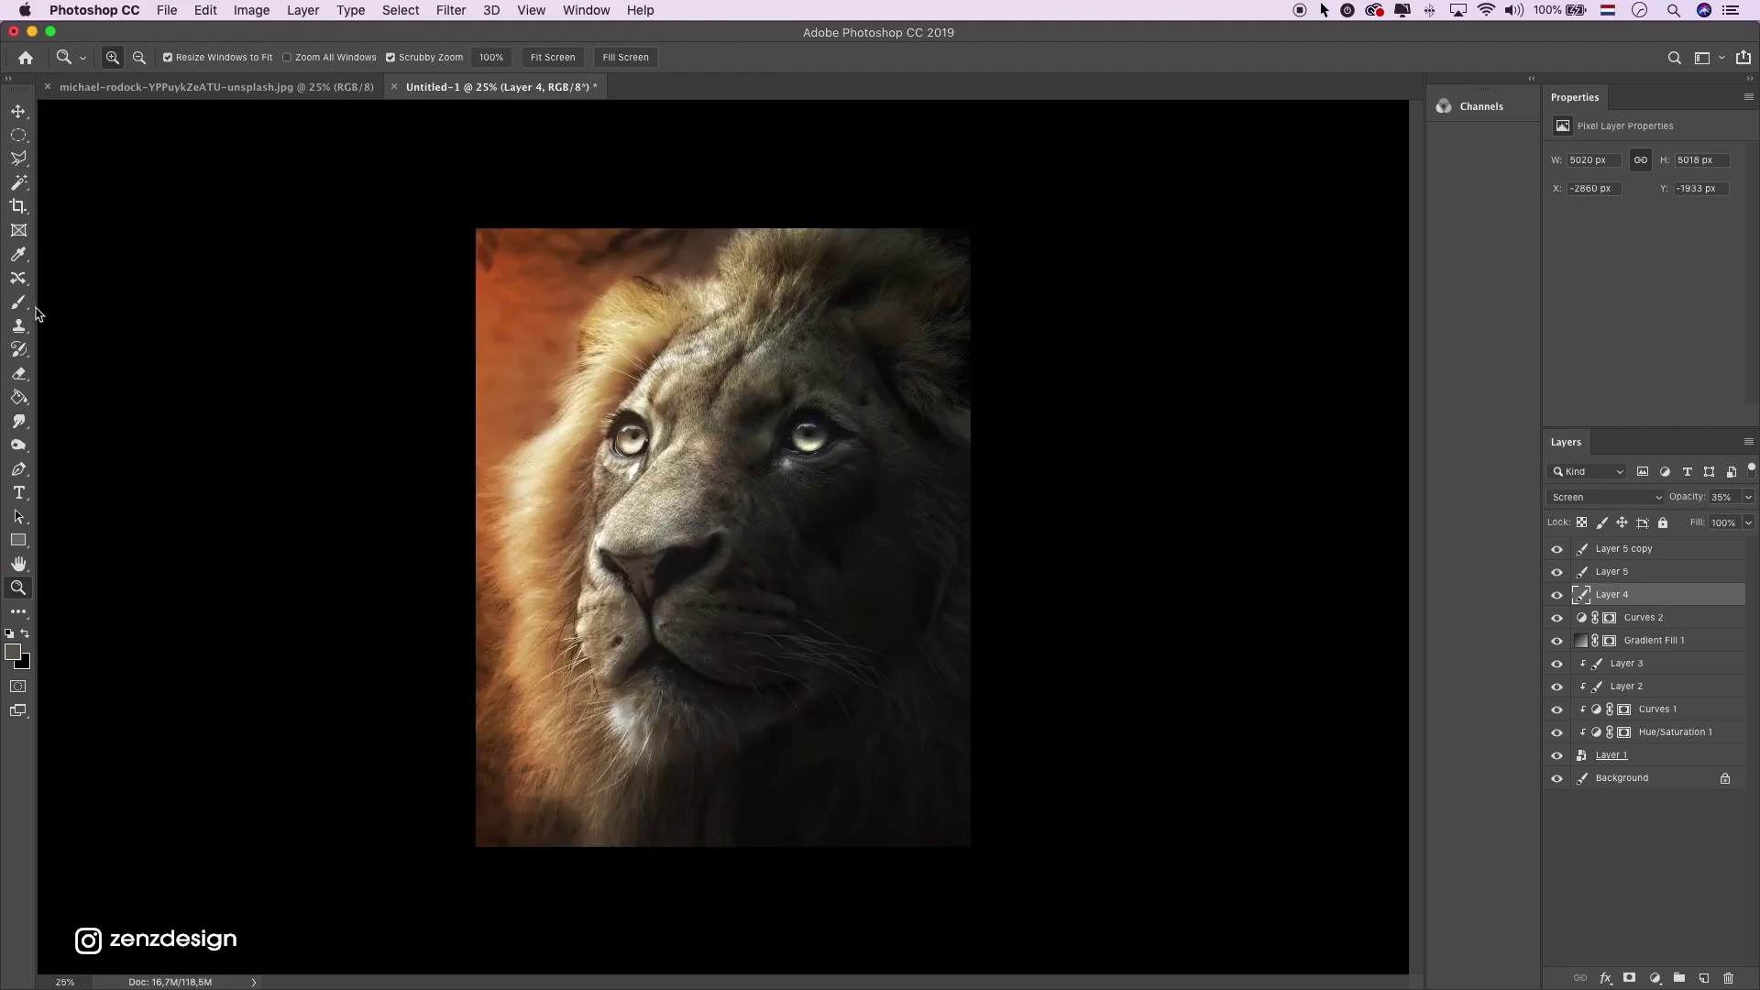
click(13, 650)
click(545, 283)
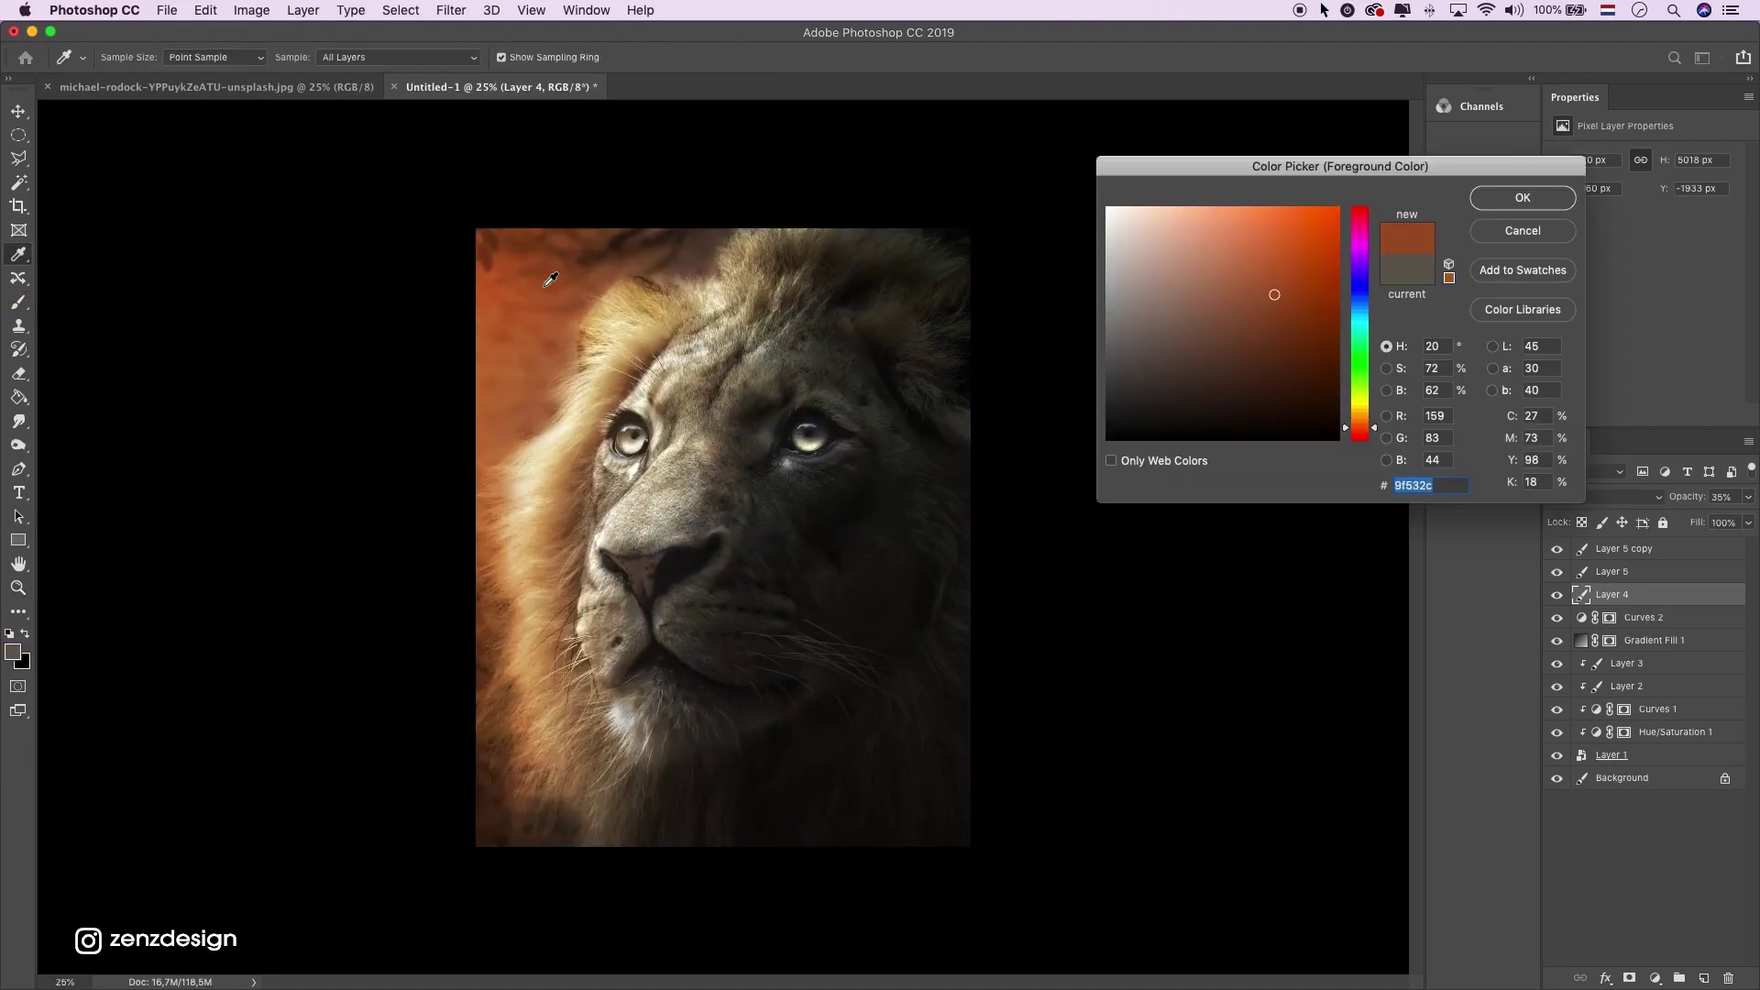
drag(550, 277, 556, 275)
click(1521, 198)
key(b)
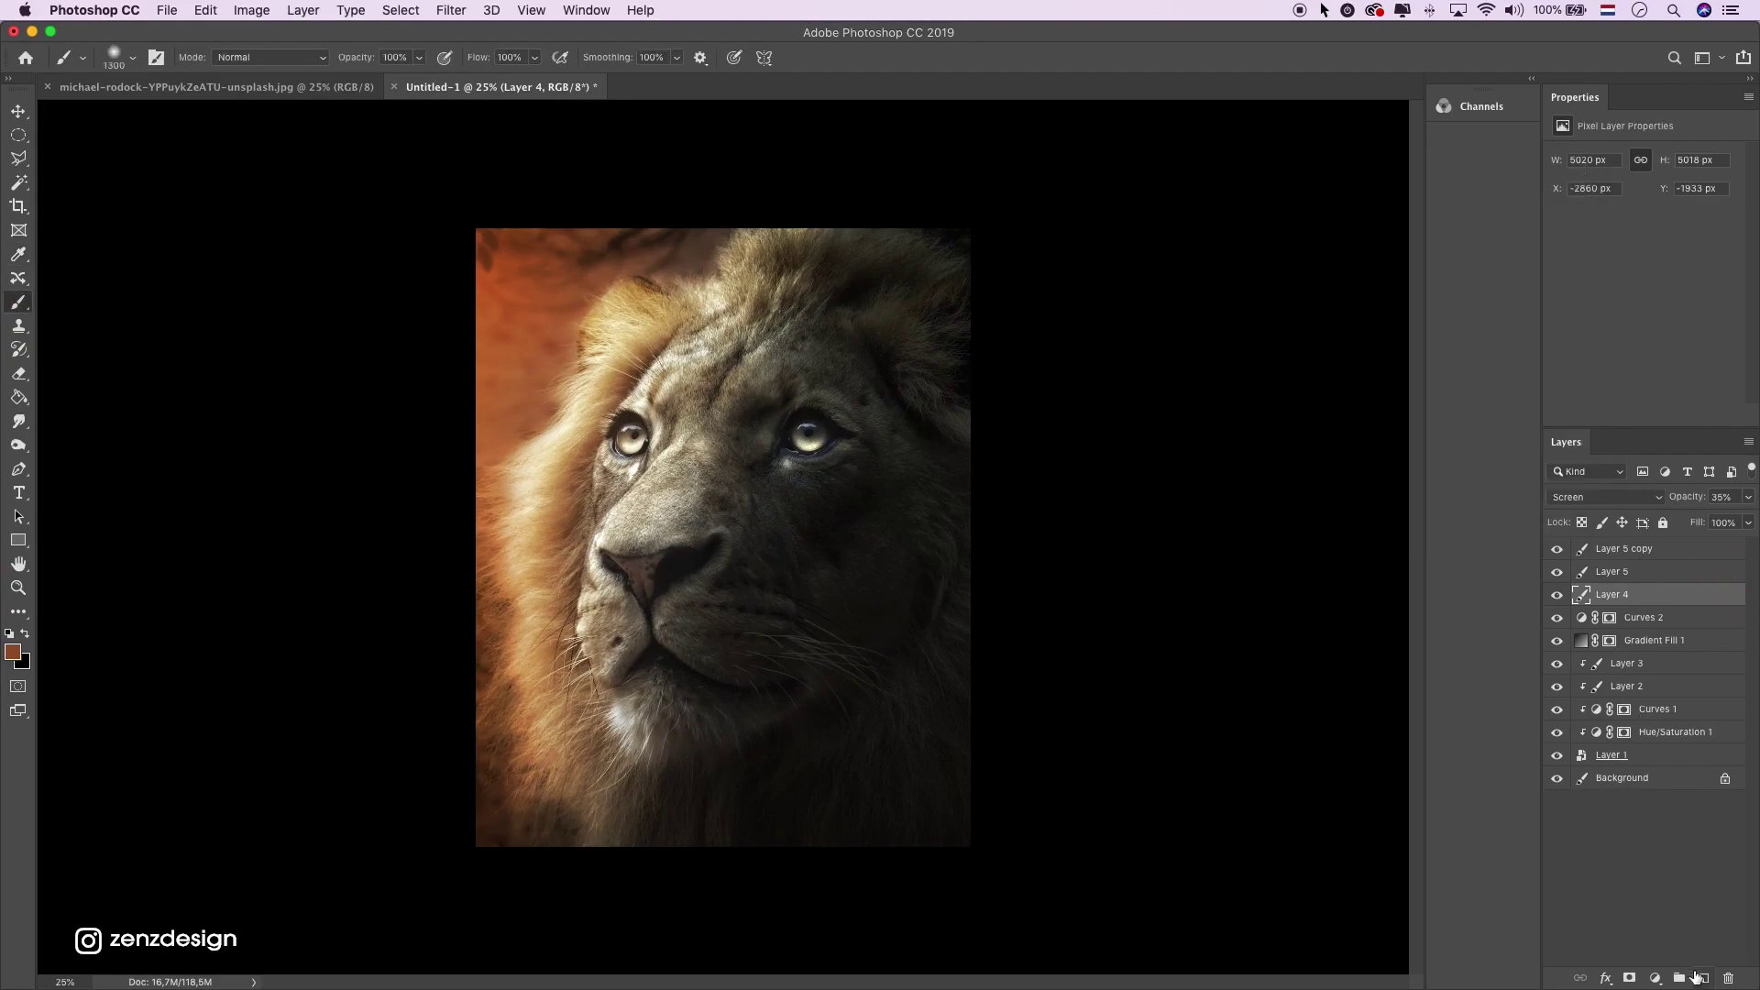
On a new Layer 6, paint orange over the lion's head and set it to Overlay at 46%
click(1698, 977)
mouse_move(676, 216)
mouse_down()
mouse_move(751, 208)
mouse_move(763, 307)
mouse_up()
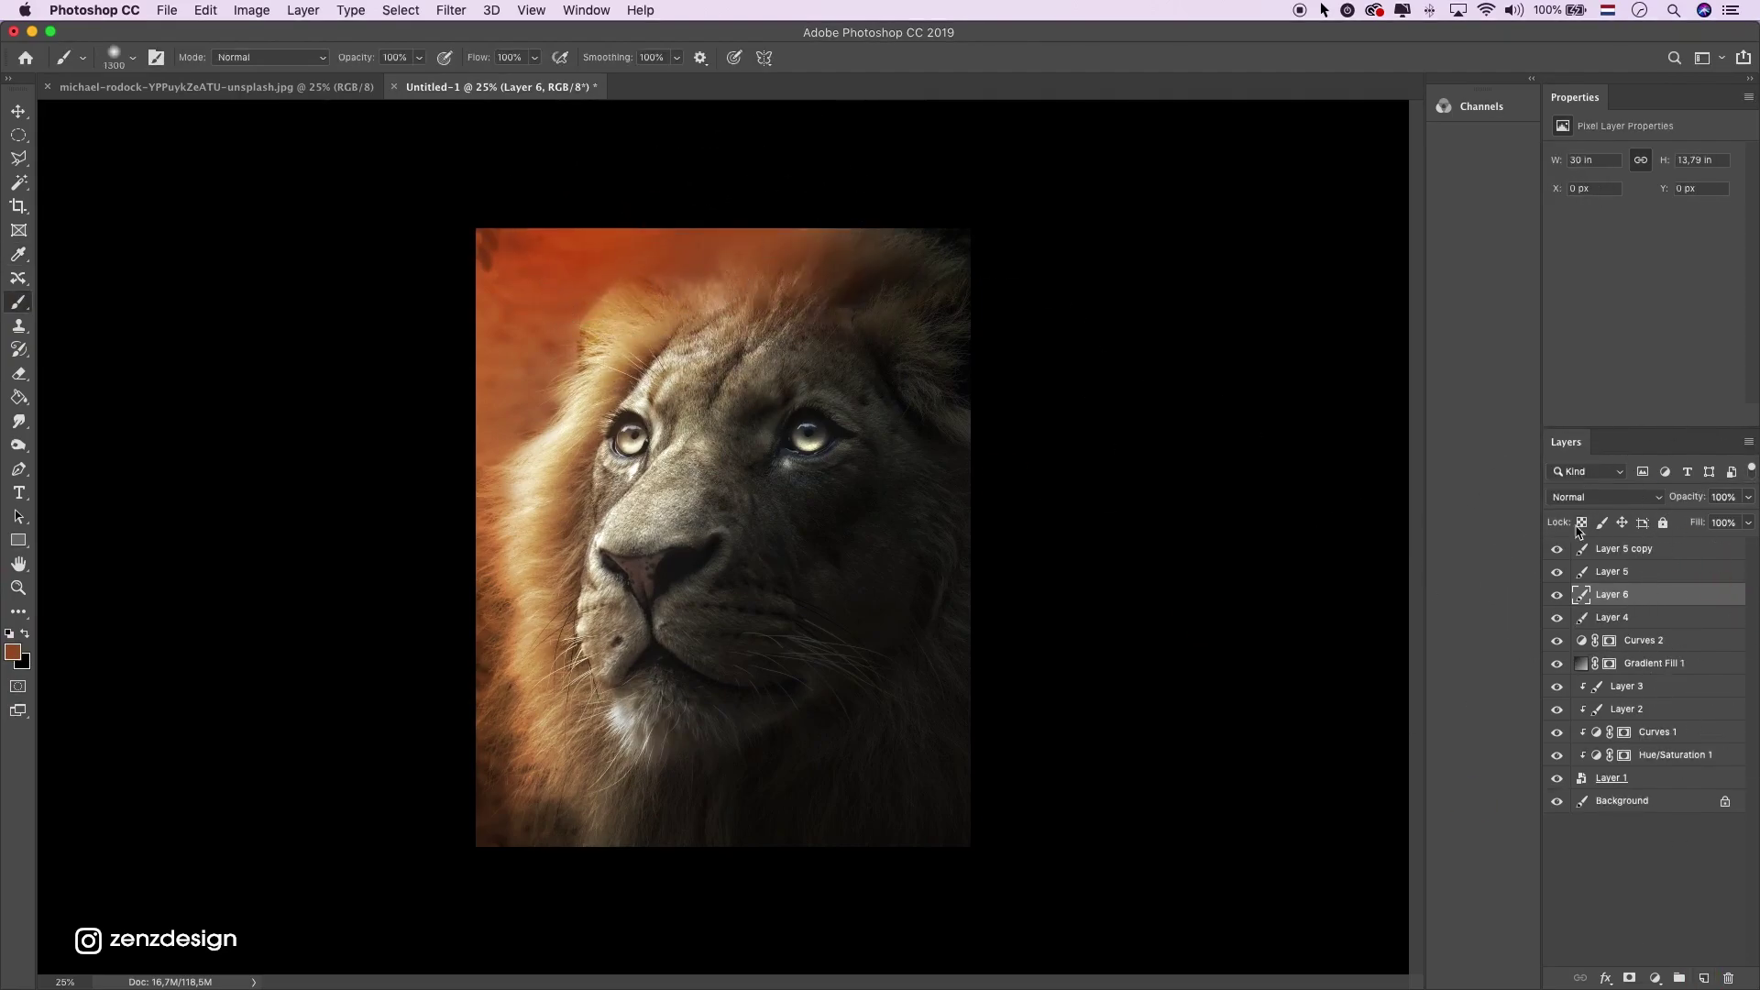
click(1606, 499)
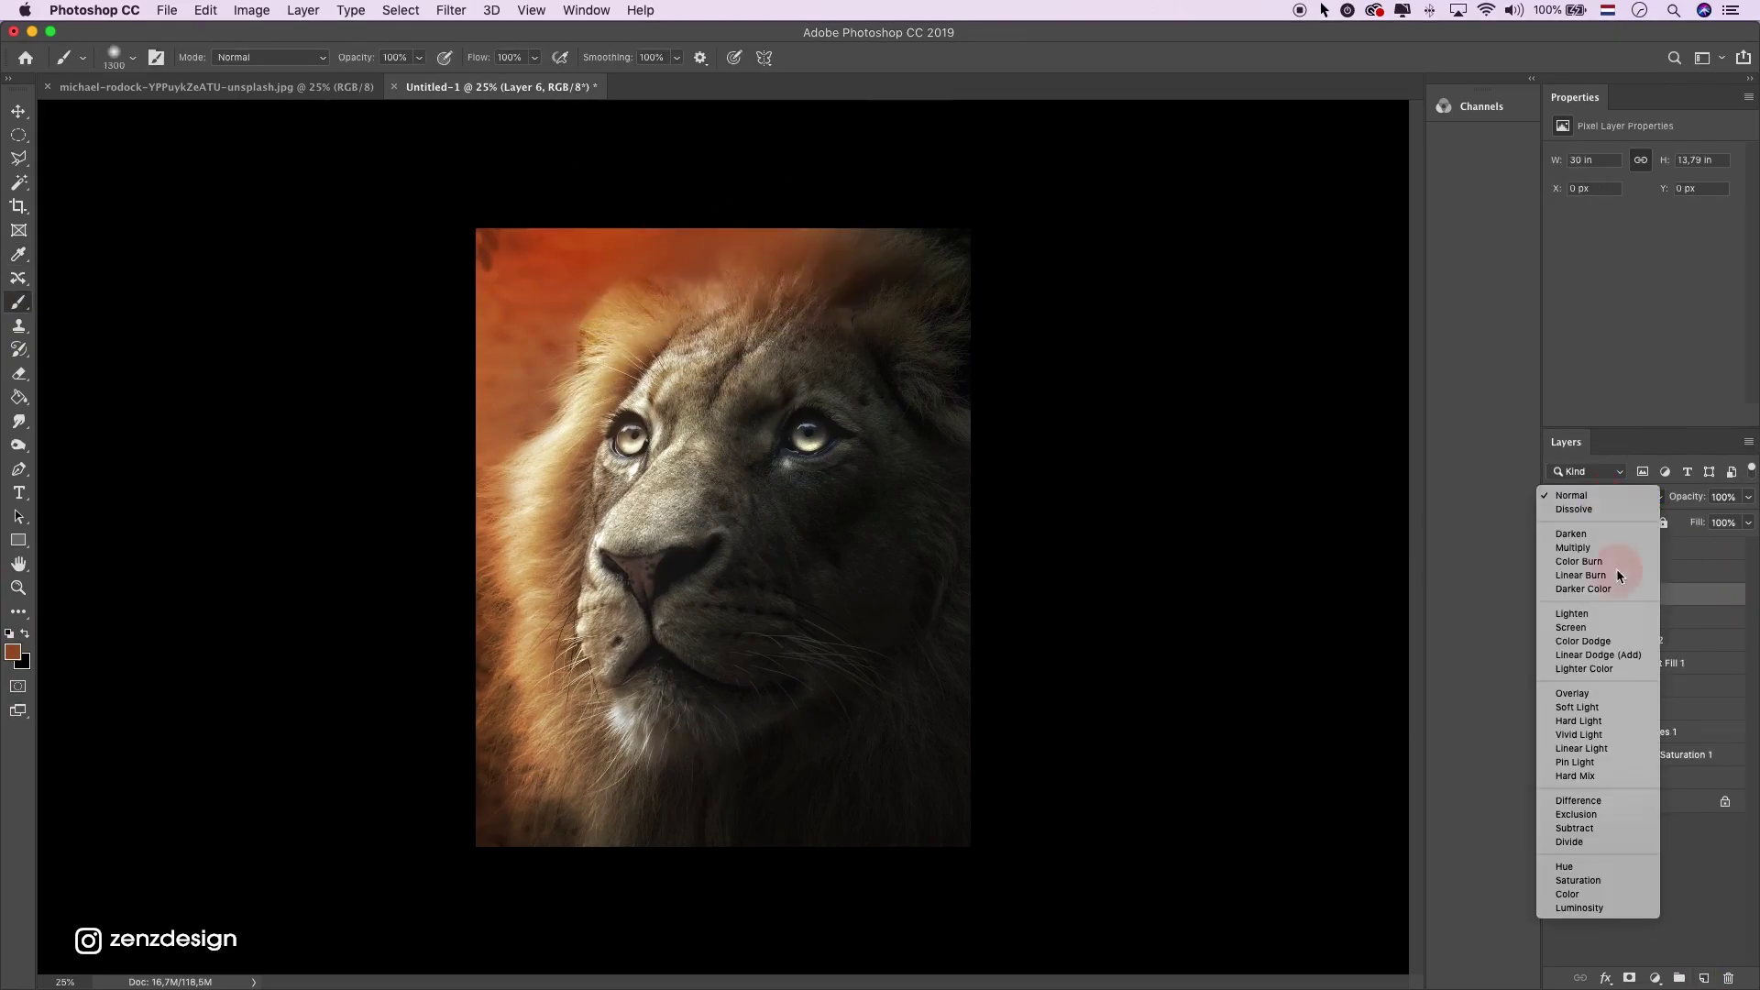
click(1572, 693)
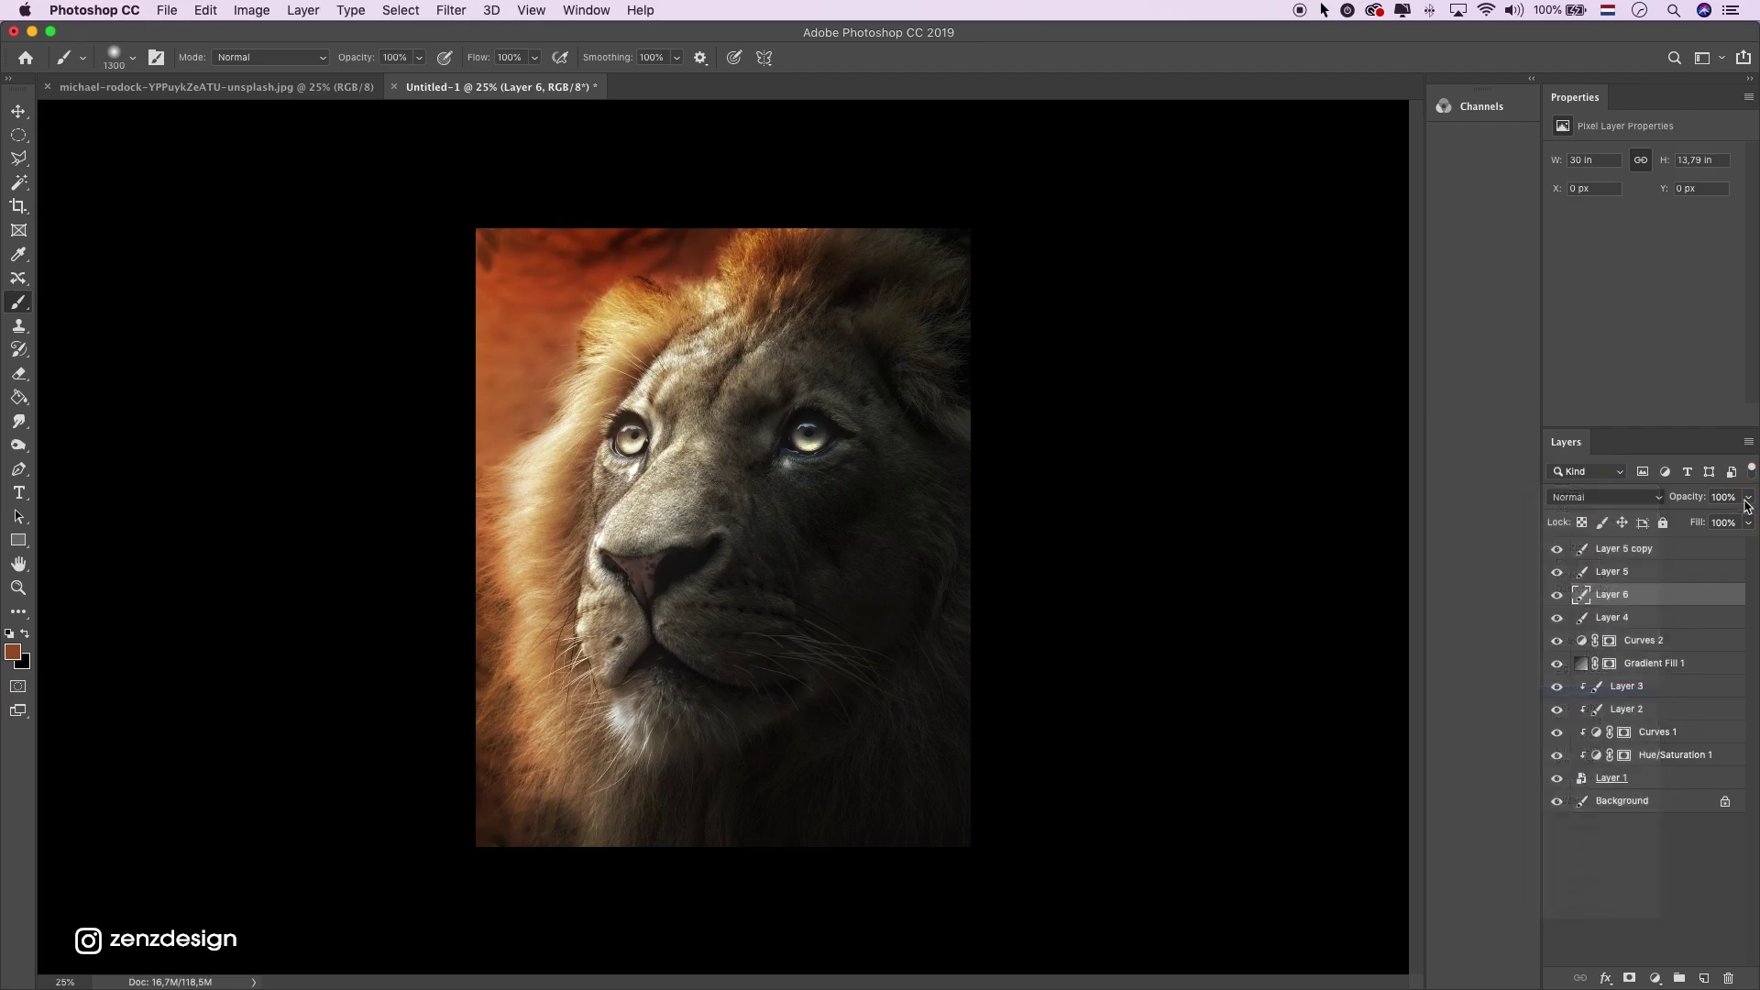
click(1748, 497)
drag(1748, 519, 1702, 523)
click(283, 641)
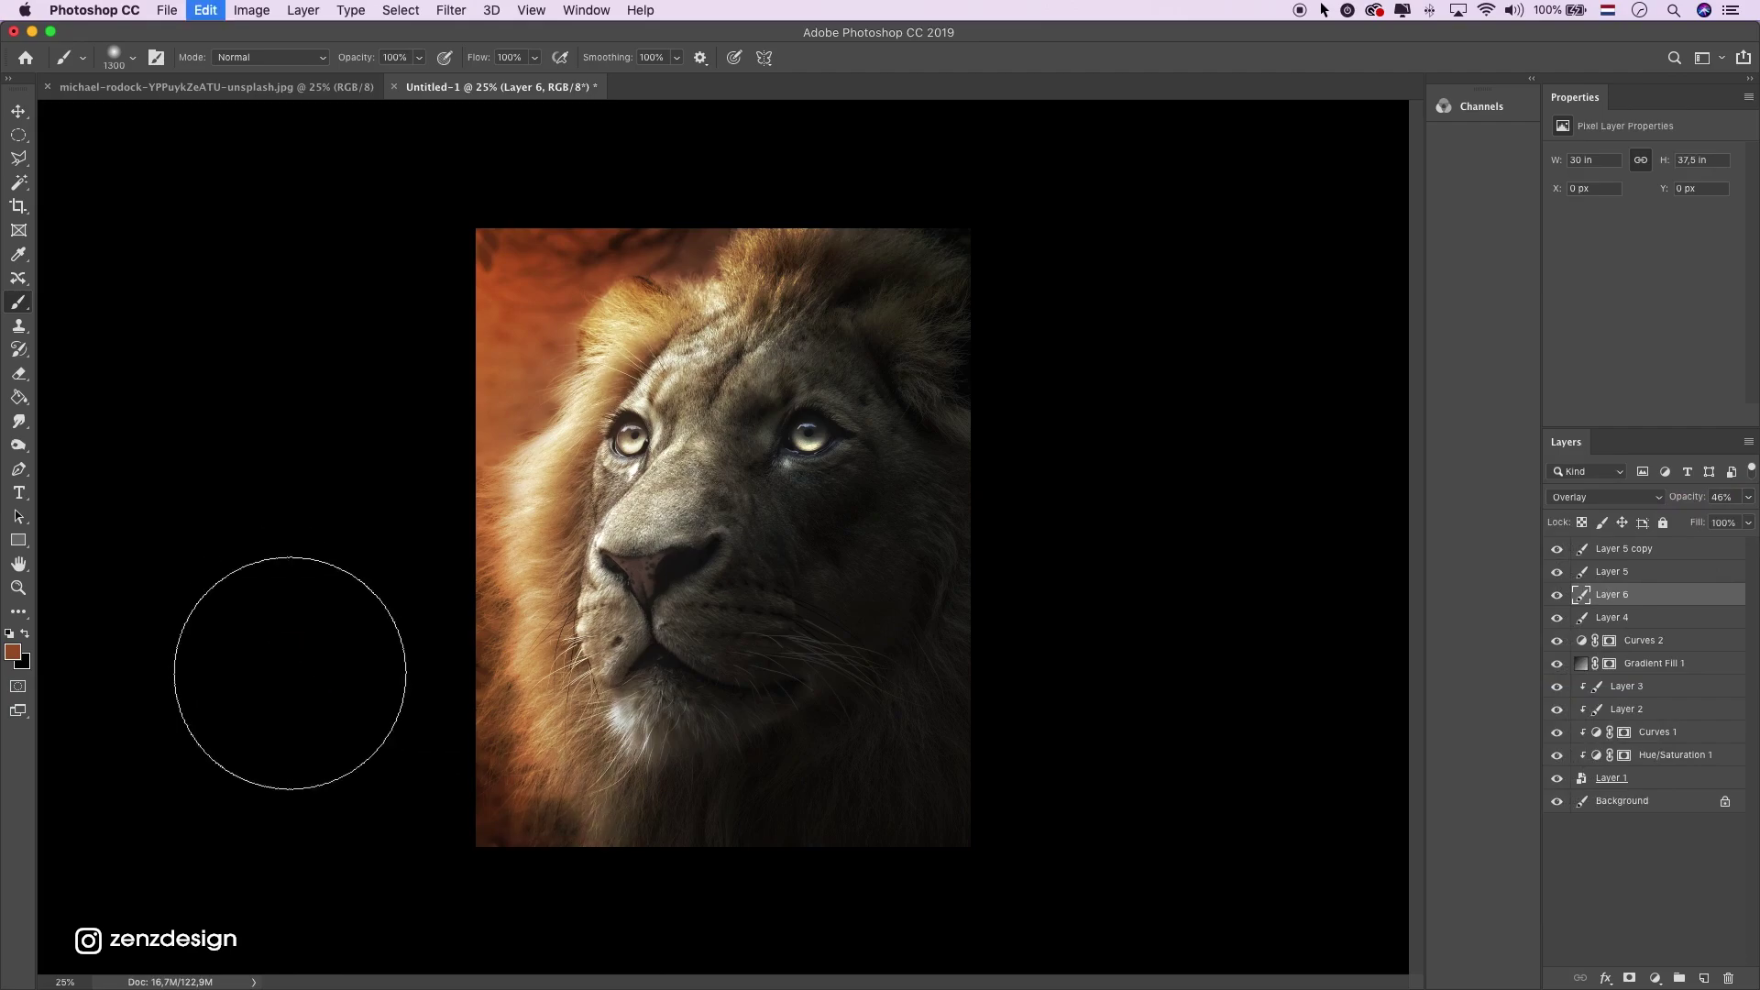
Compare Layer 5 copy and Layer 5 on and off, then lower their opacities (Layer 5 to about 72%)
click(1640, 556)
click(1556, 549)
click(1555, 549)
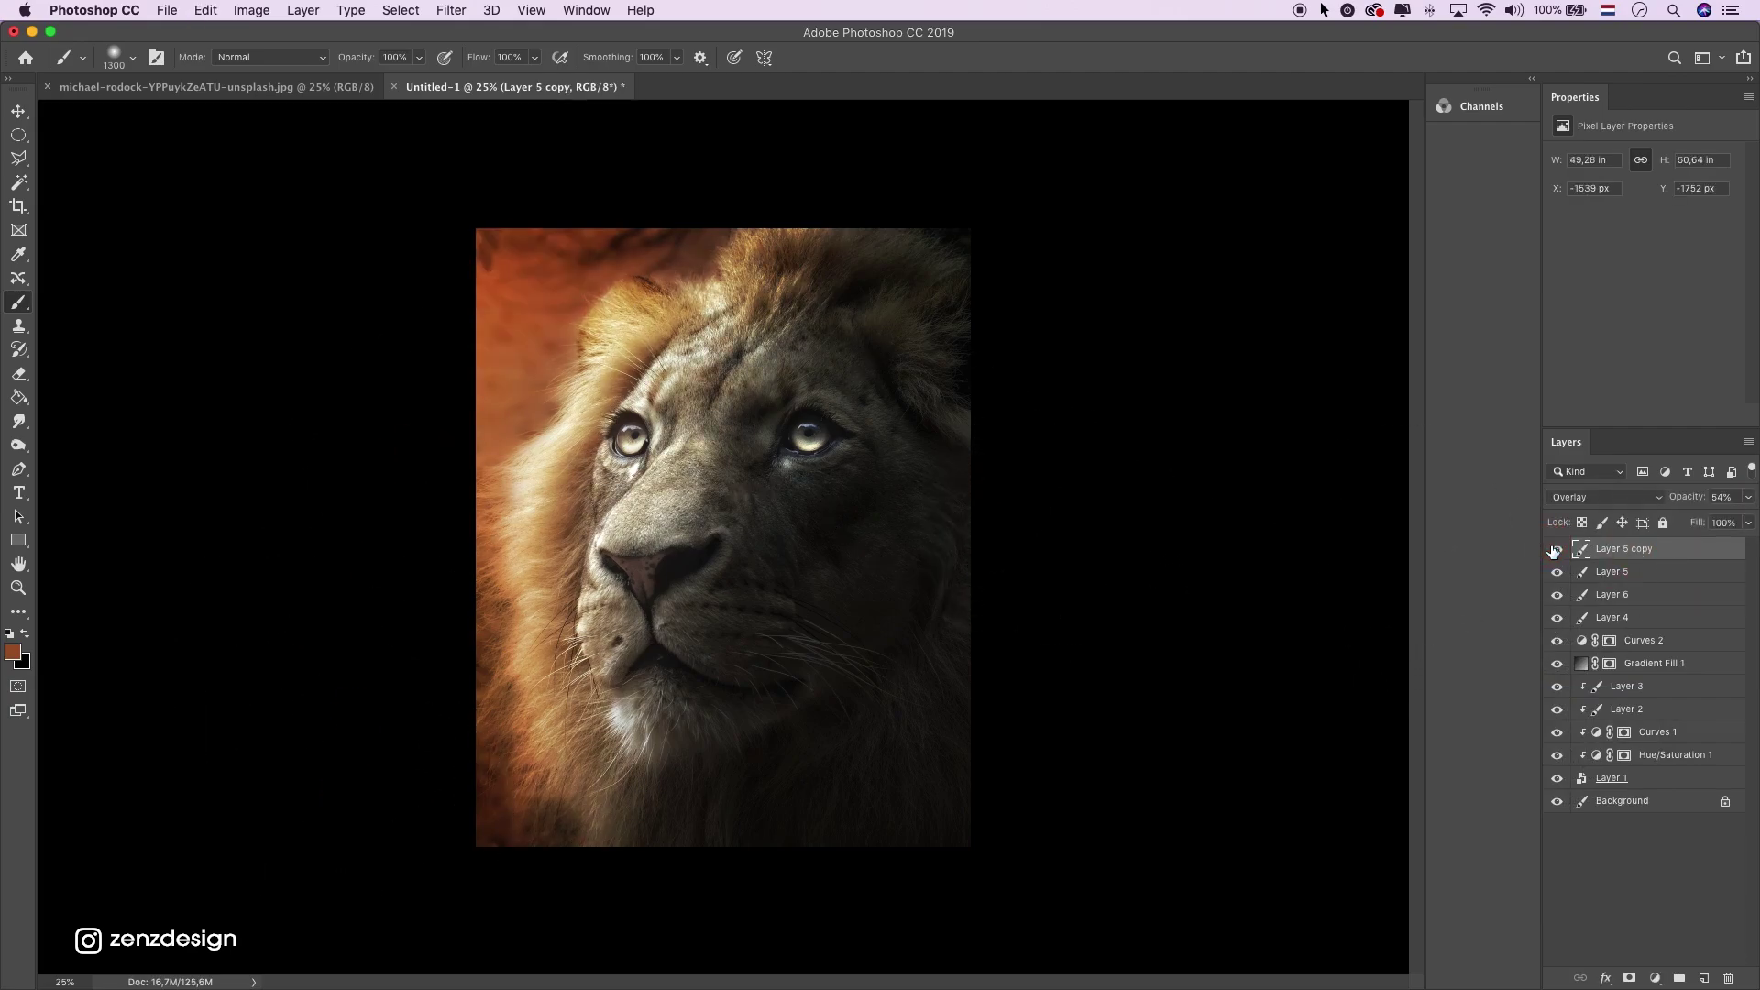
click(1747, 506)
click(18, 111)
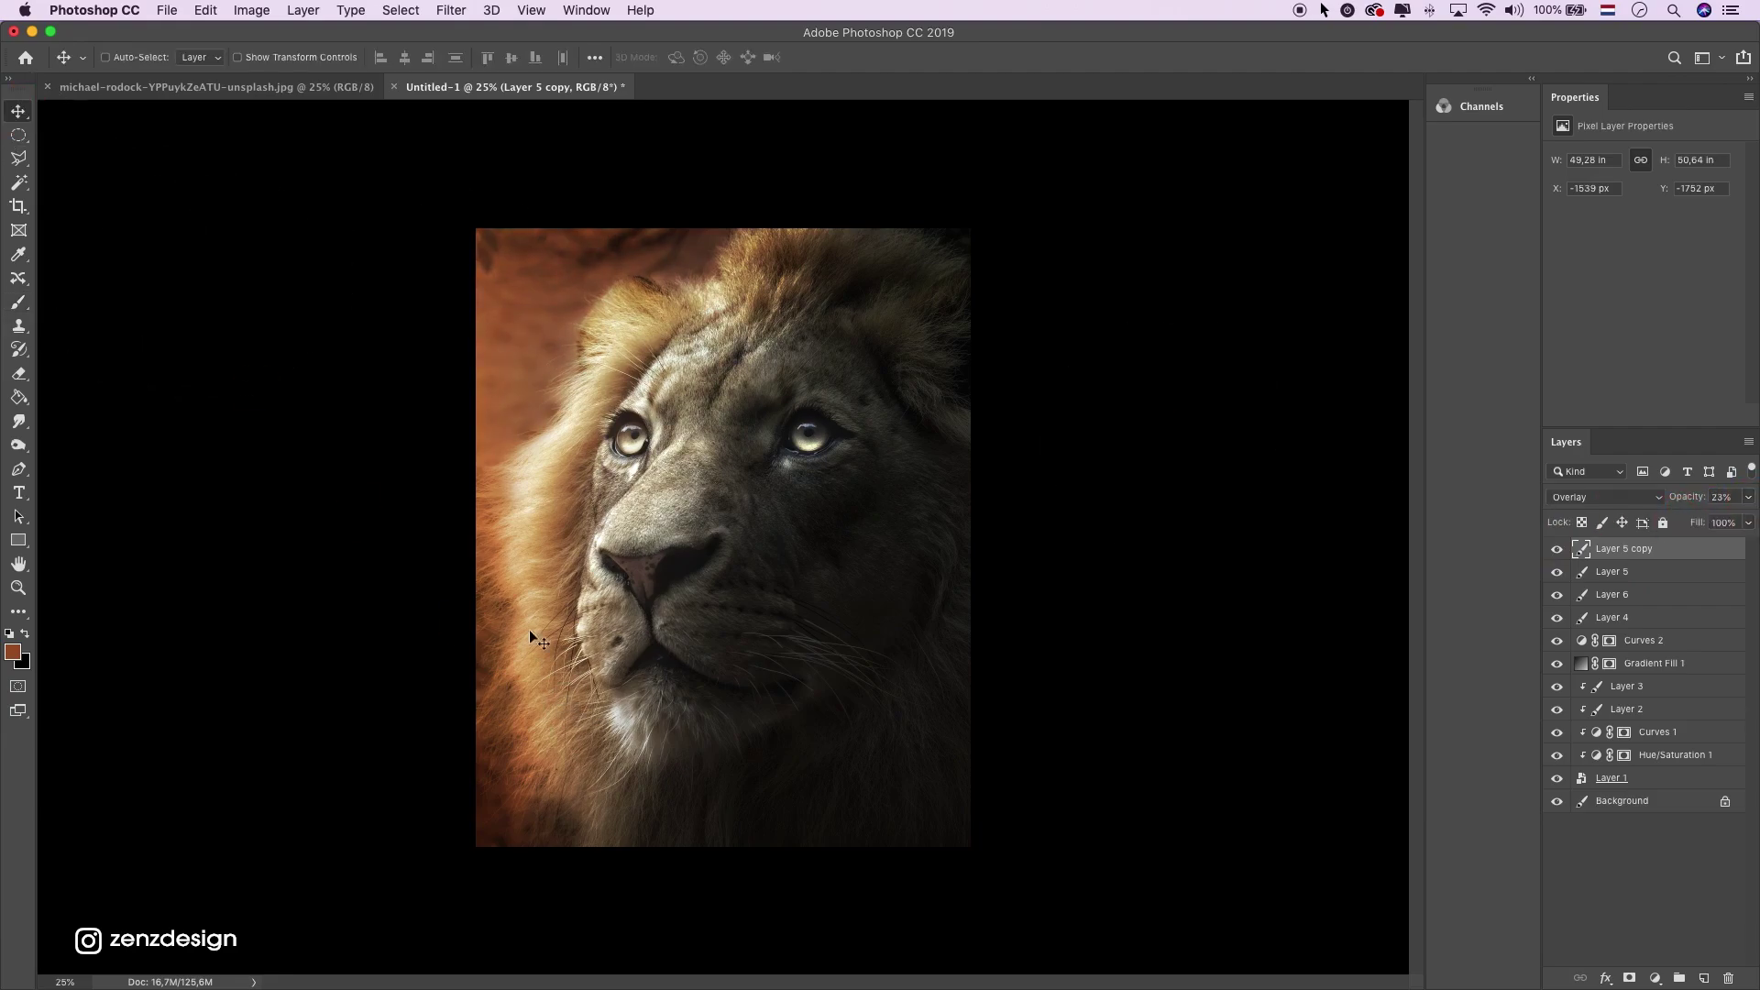
drag(514, 616, 495, 572)
click(1556, 571)
click(1557, 571)
drag(1747, 498, 1724, 520)
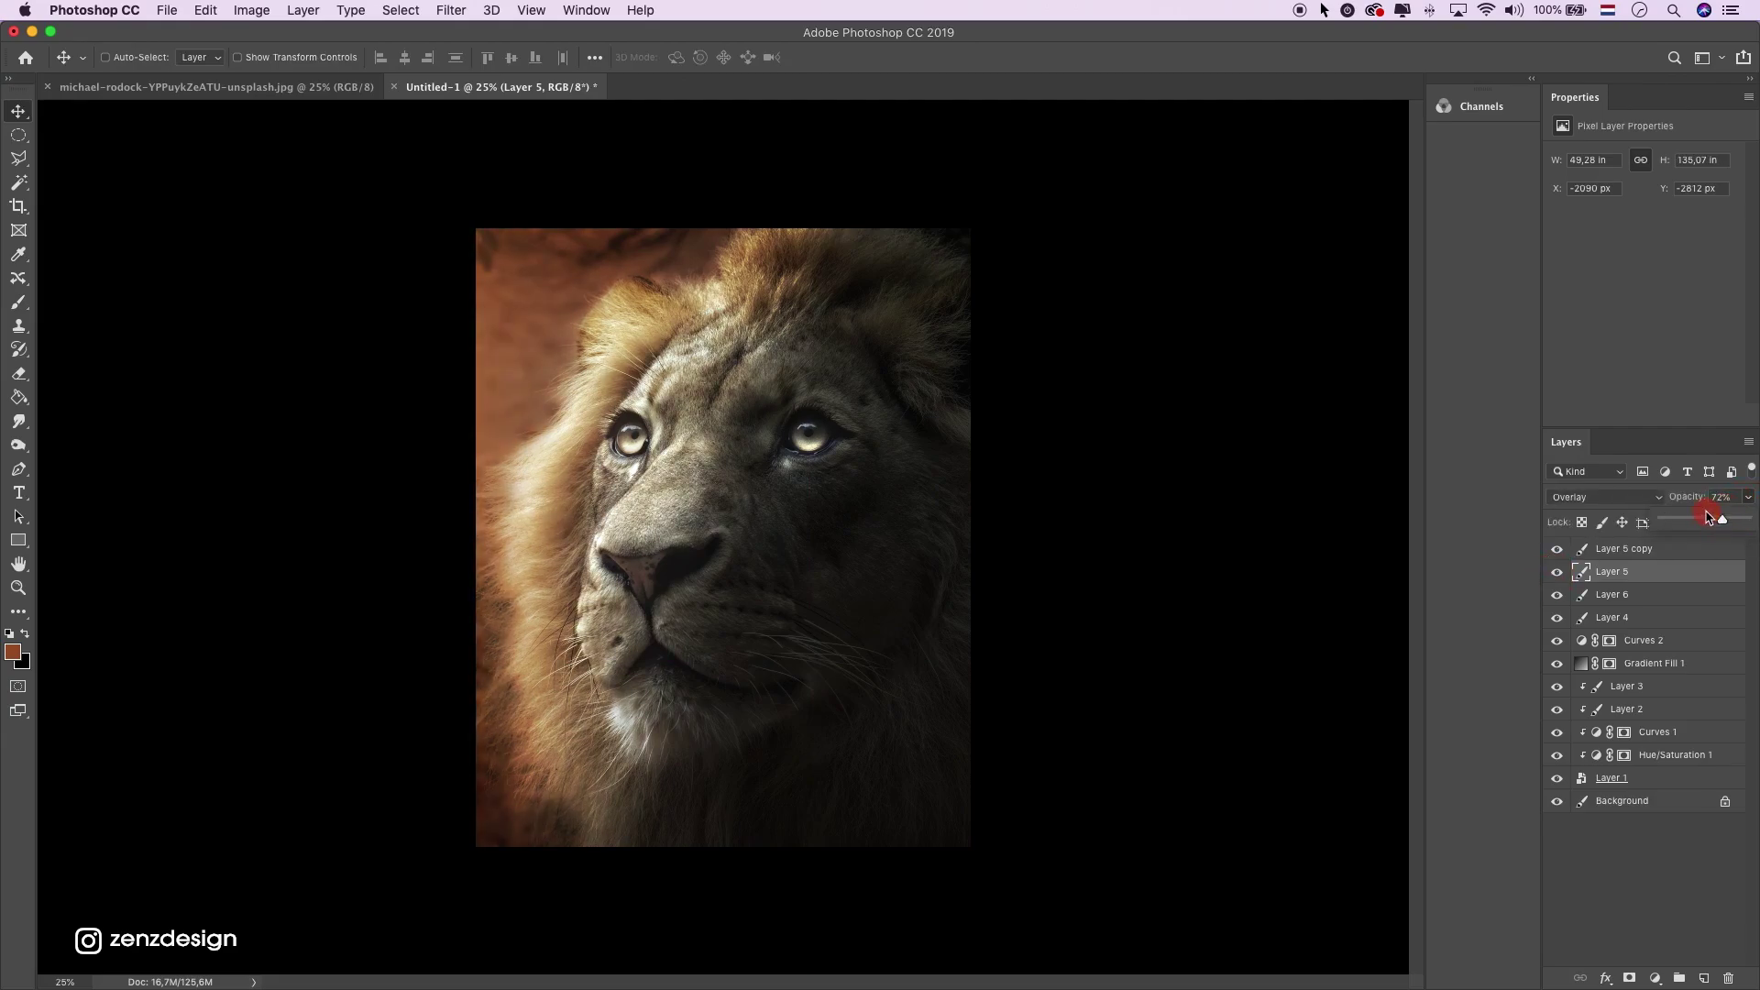
Change the area around the image to the default grey, with the view back at 25%
key(z)
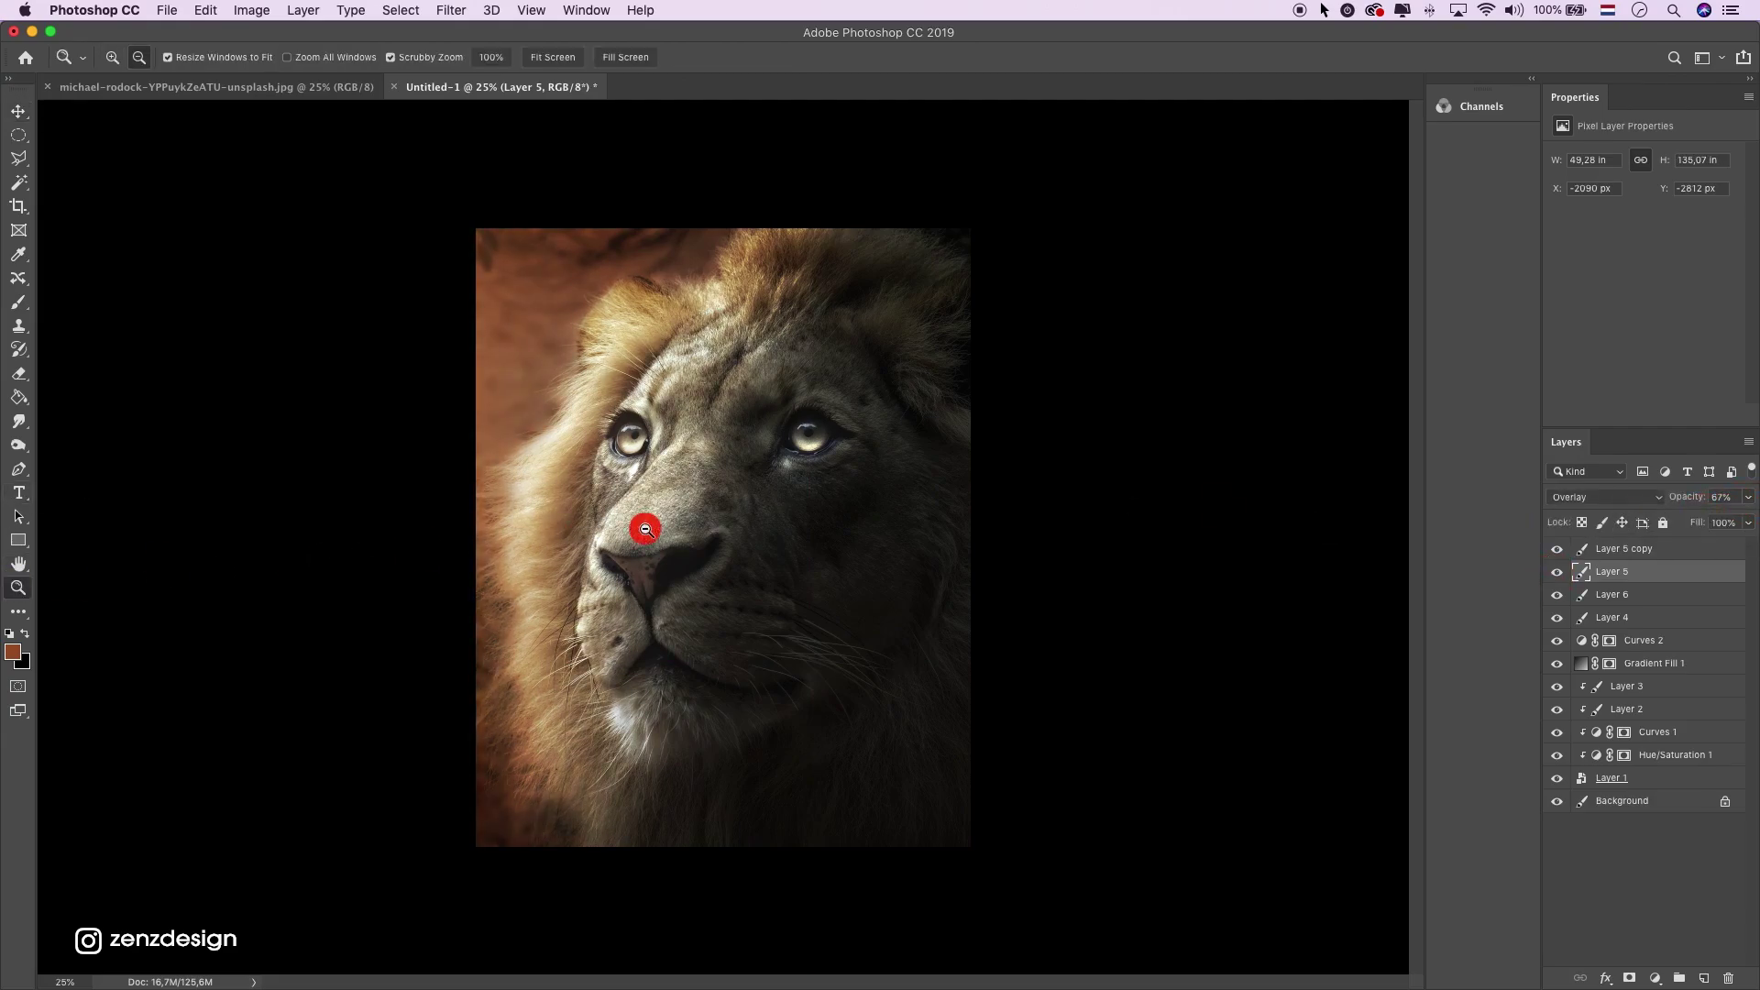
alt+click(641, 522)
click(956, 402)
right_click(1069, 409)
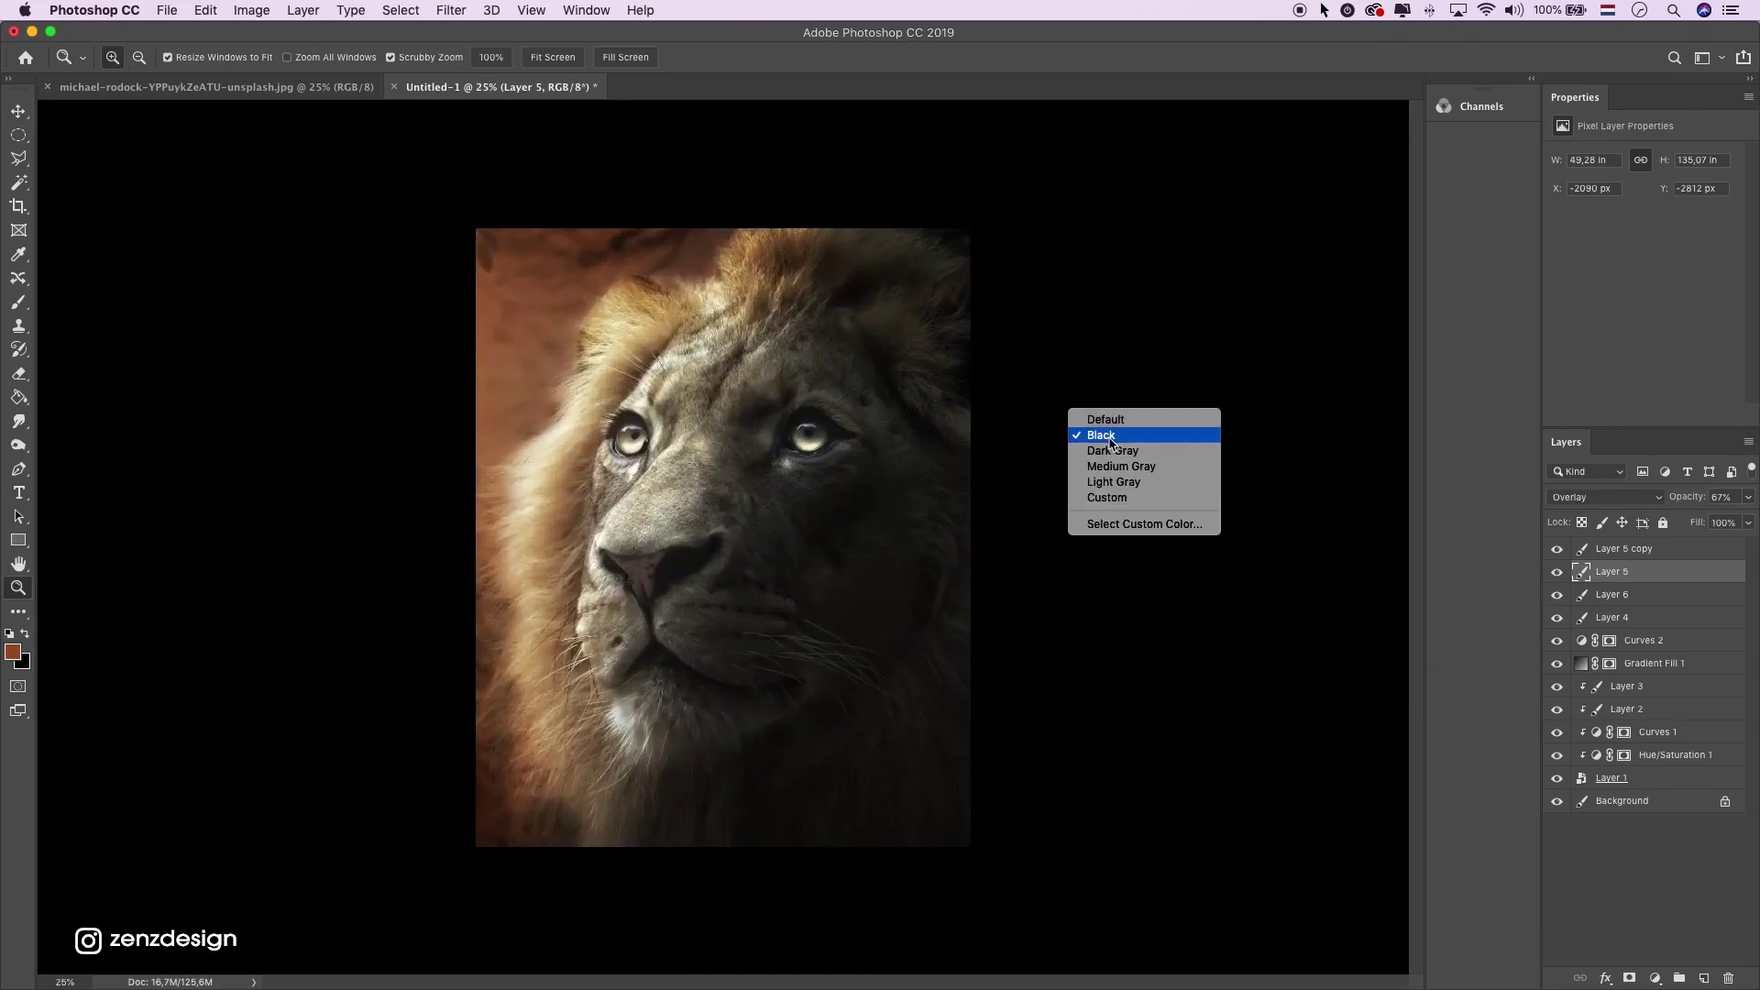
click(1116, 409)
alt+click(944, 471)
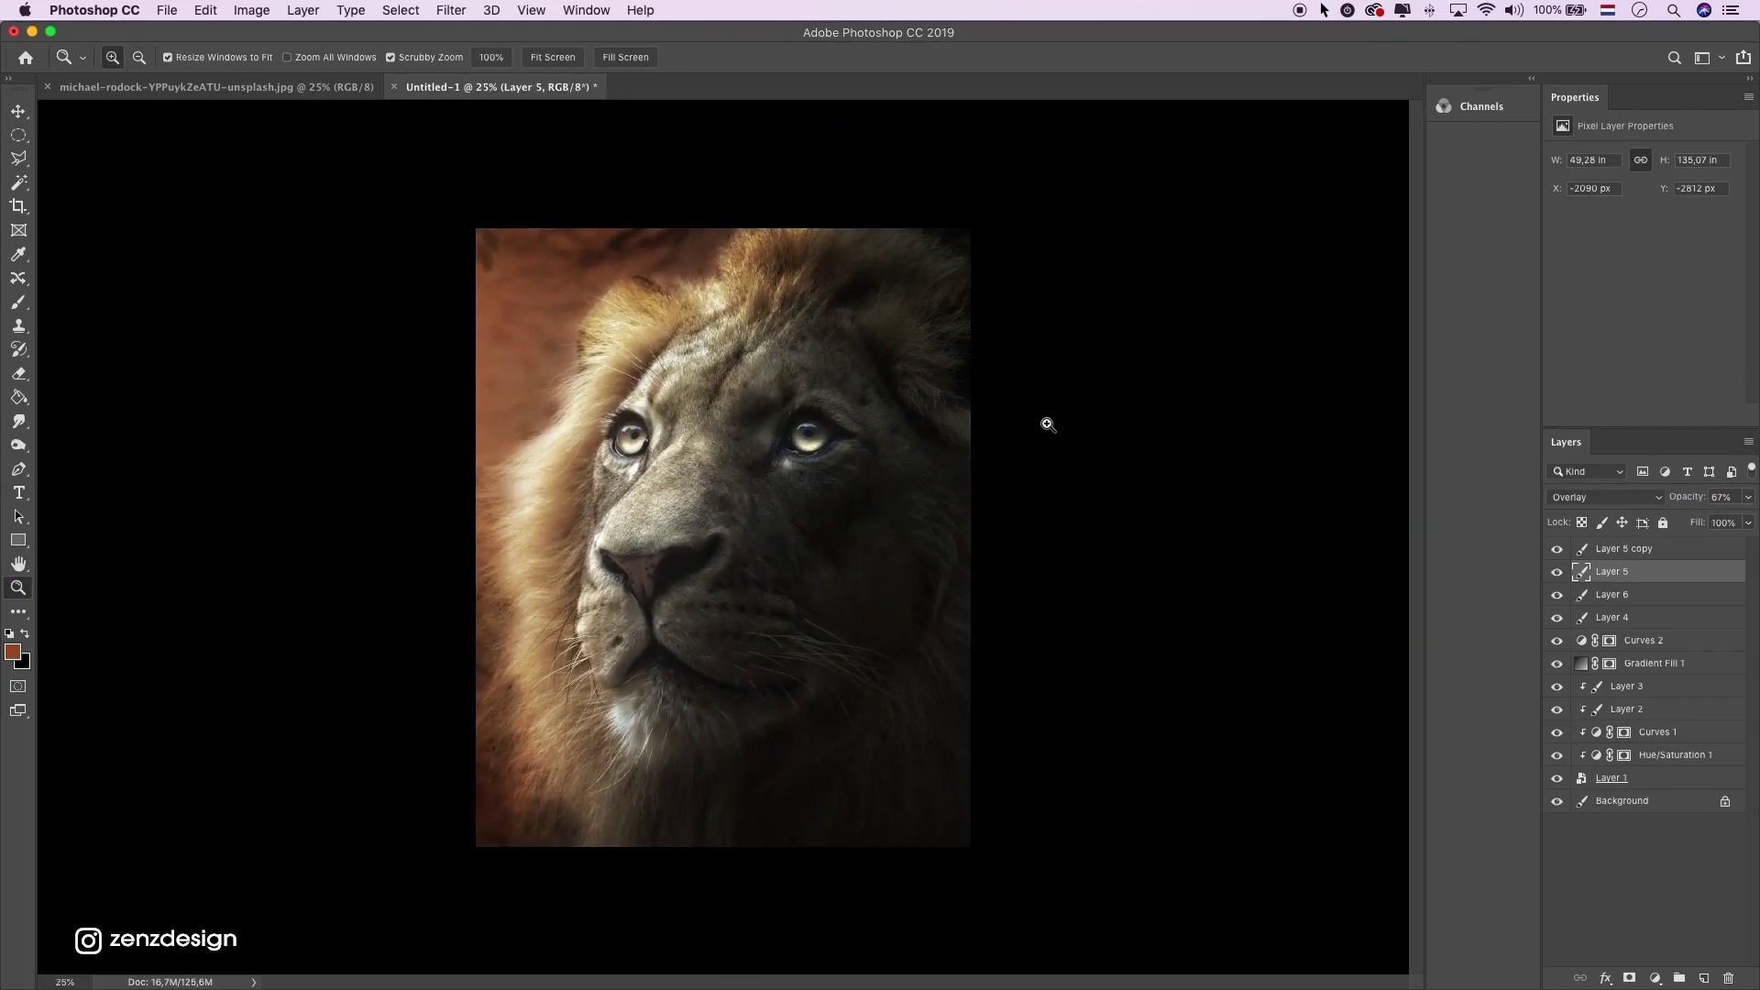
right_click(1054, 417)
click(1081, 429)
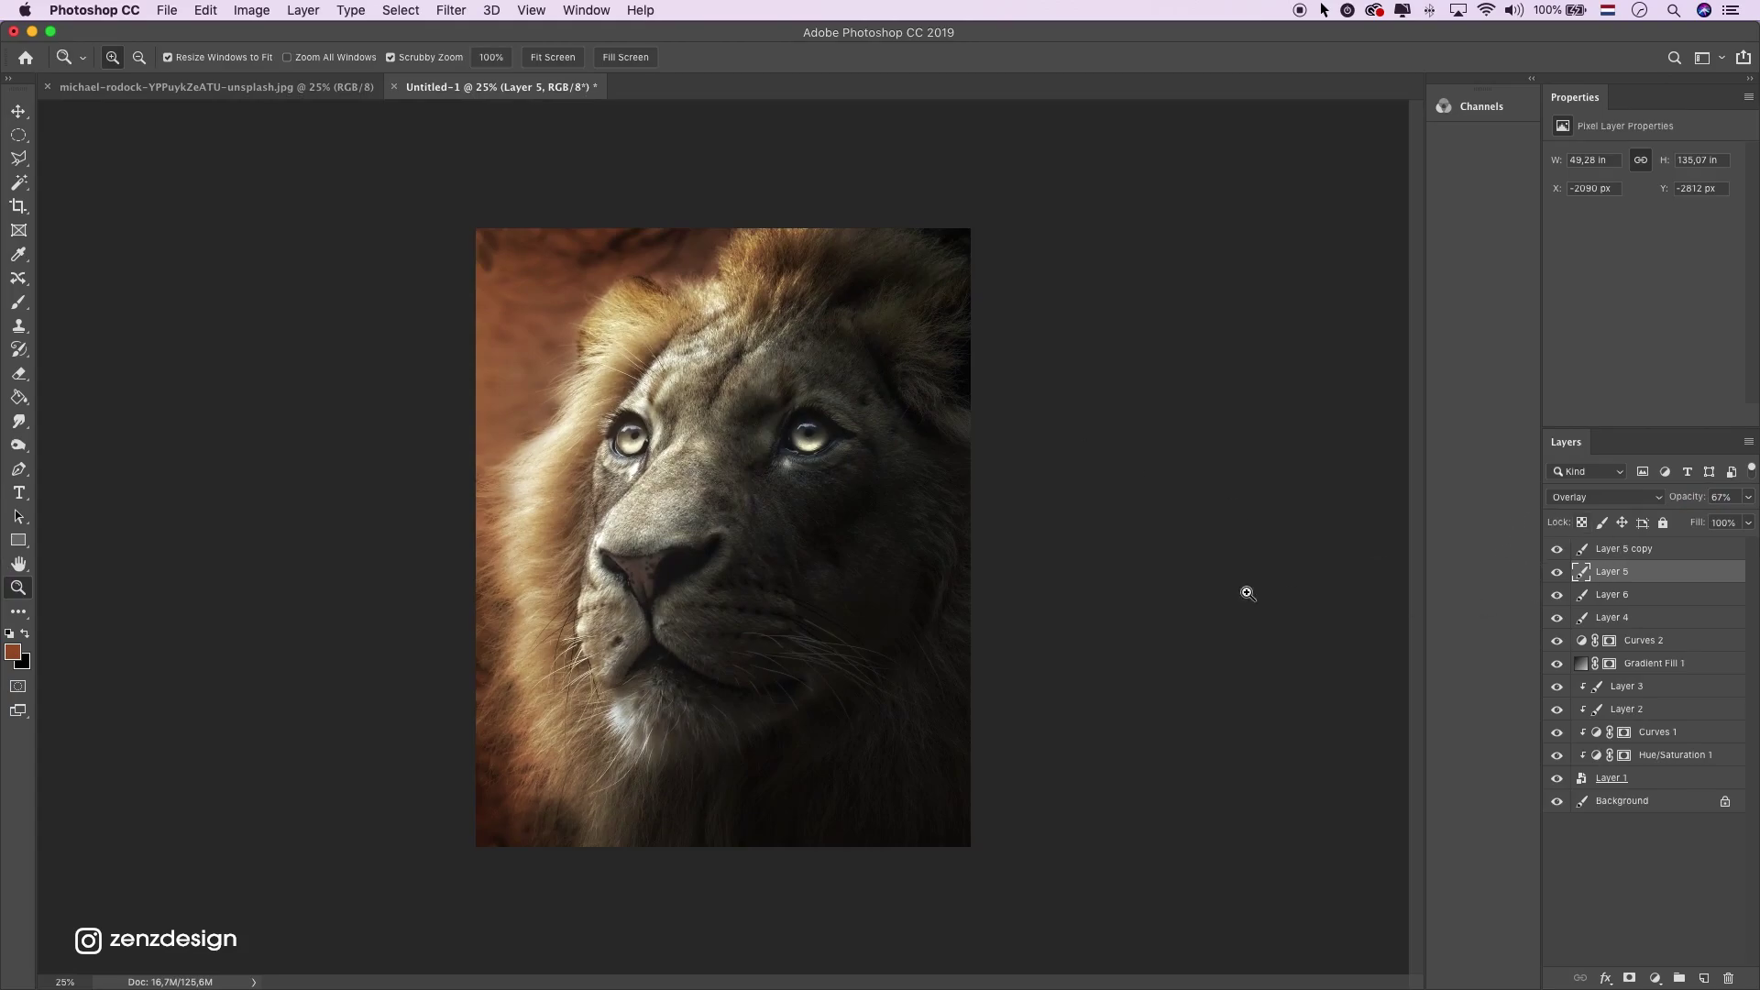
click(1641, 549)
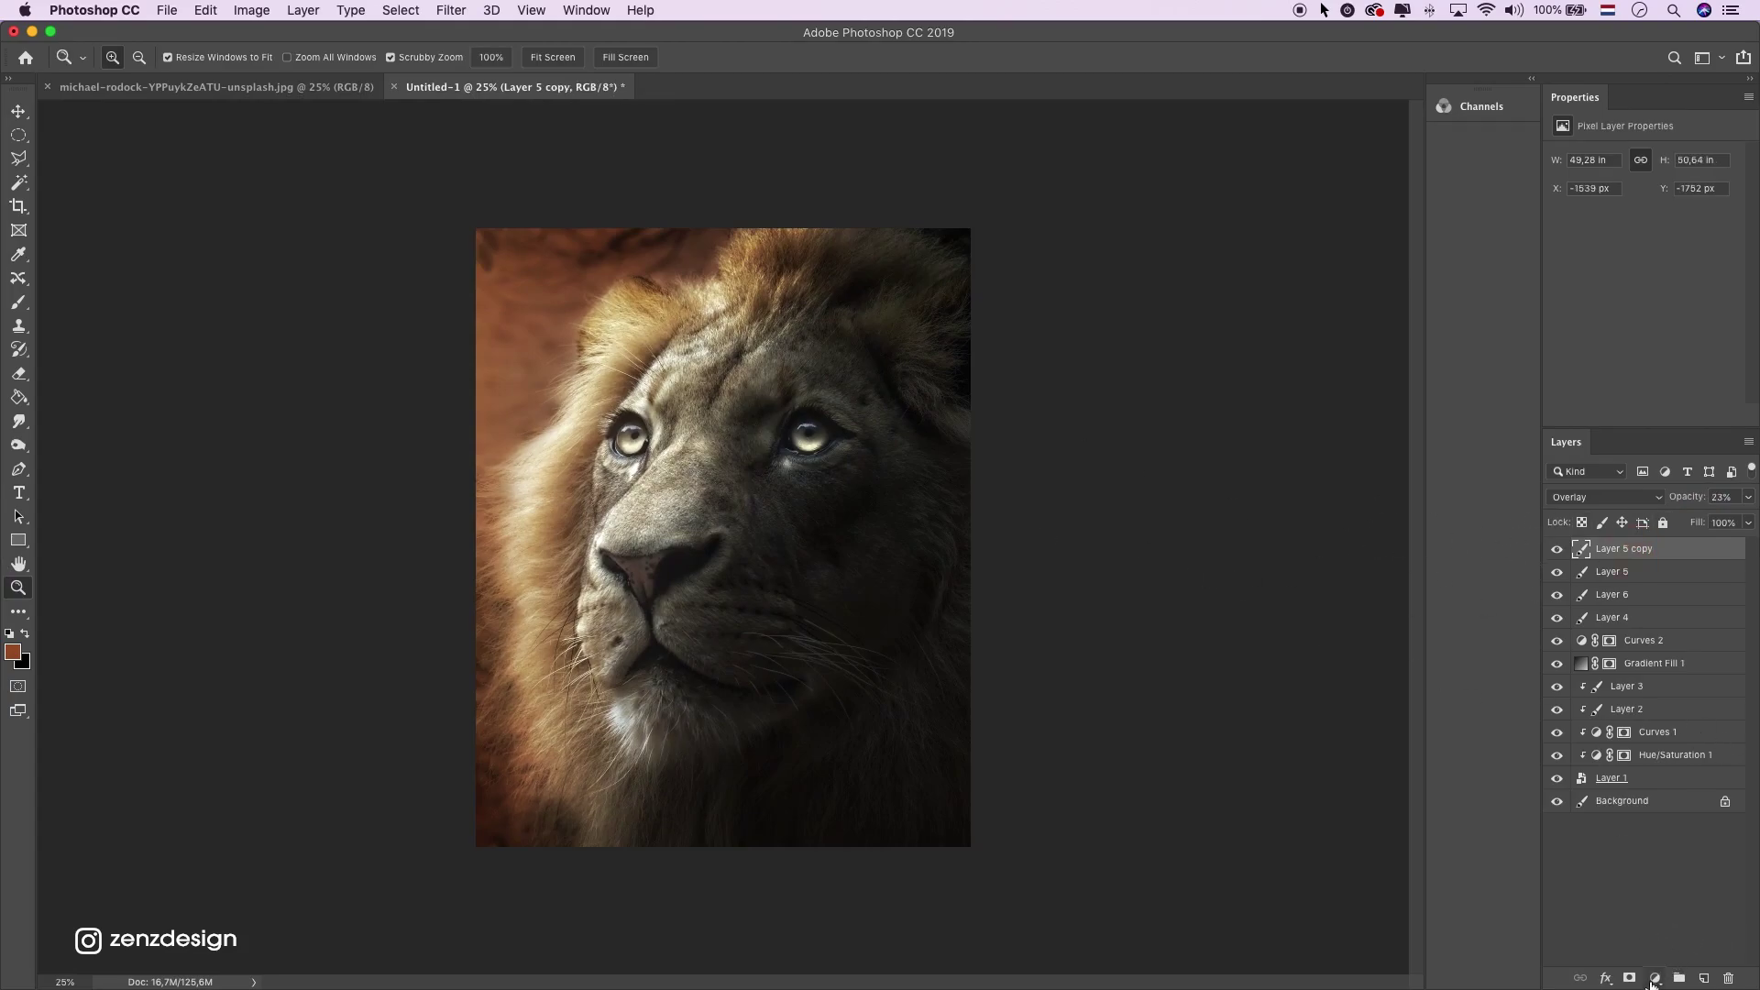
Add a Curves adjustment, pull in the Red white point and lift the Red black point
click(1654, 979)
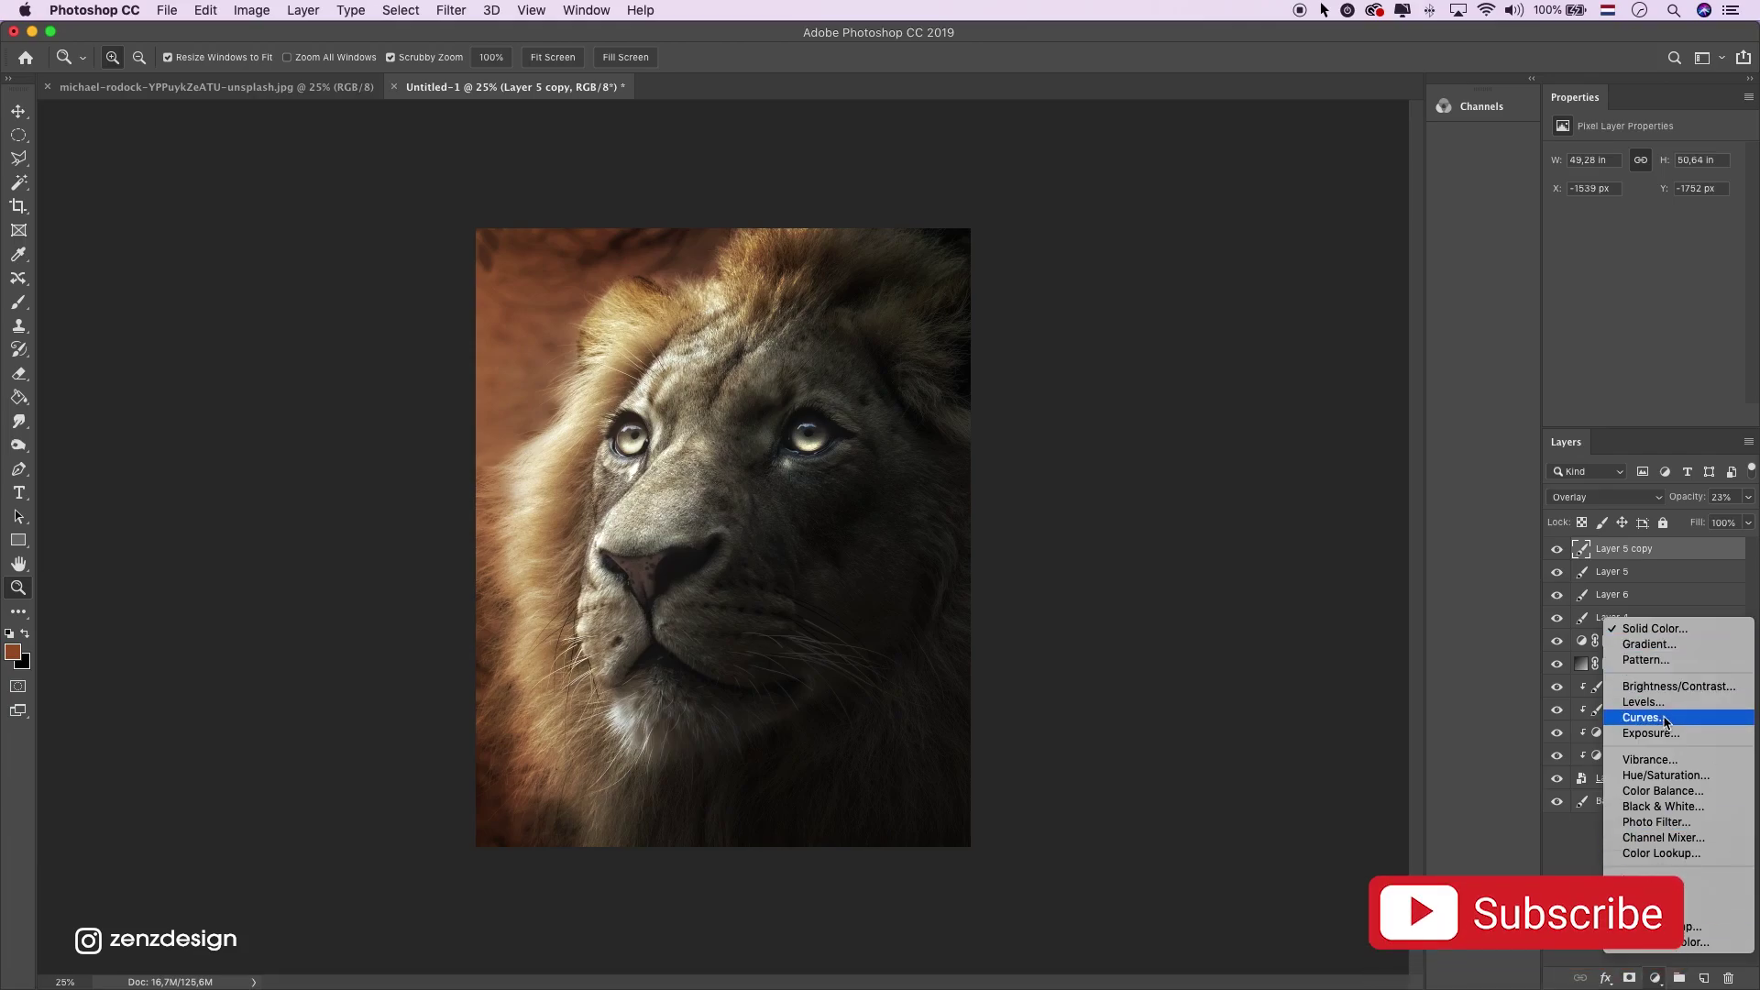
click(1478, 549)
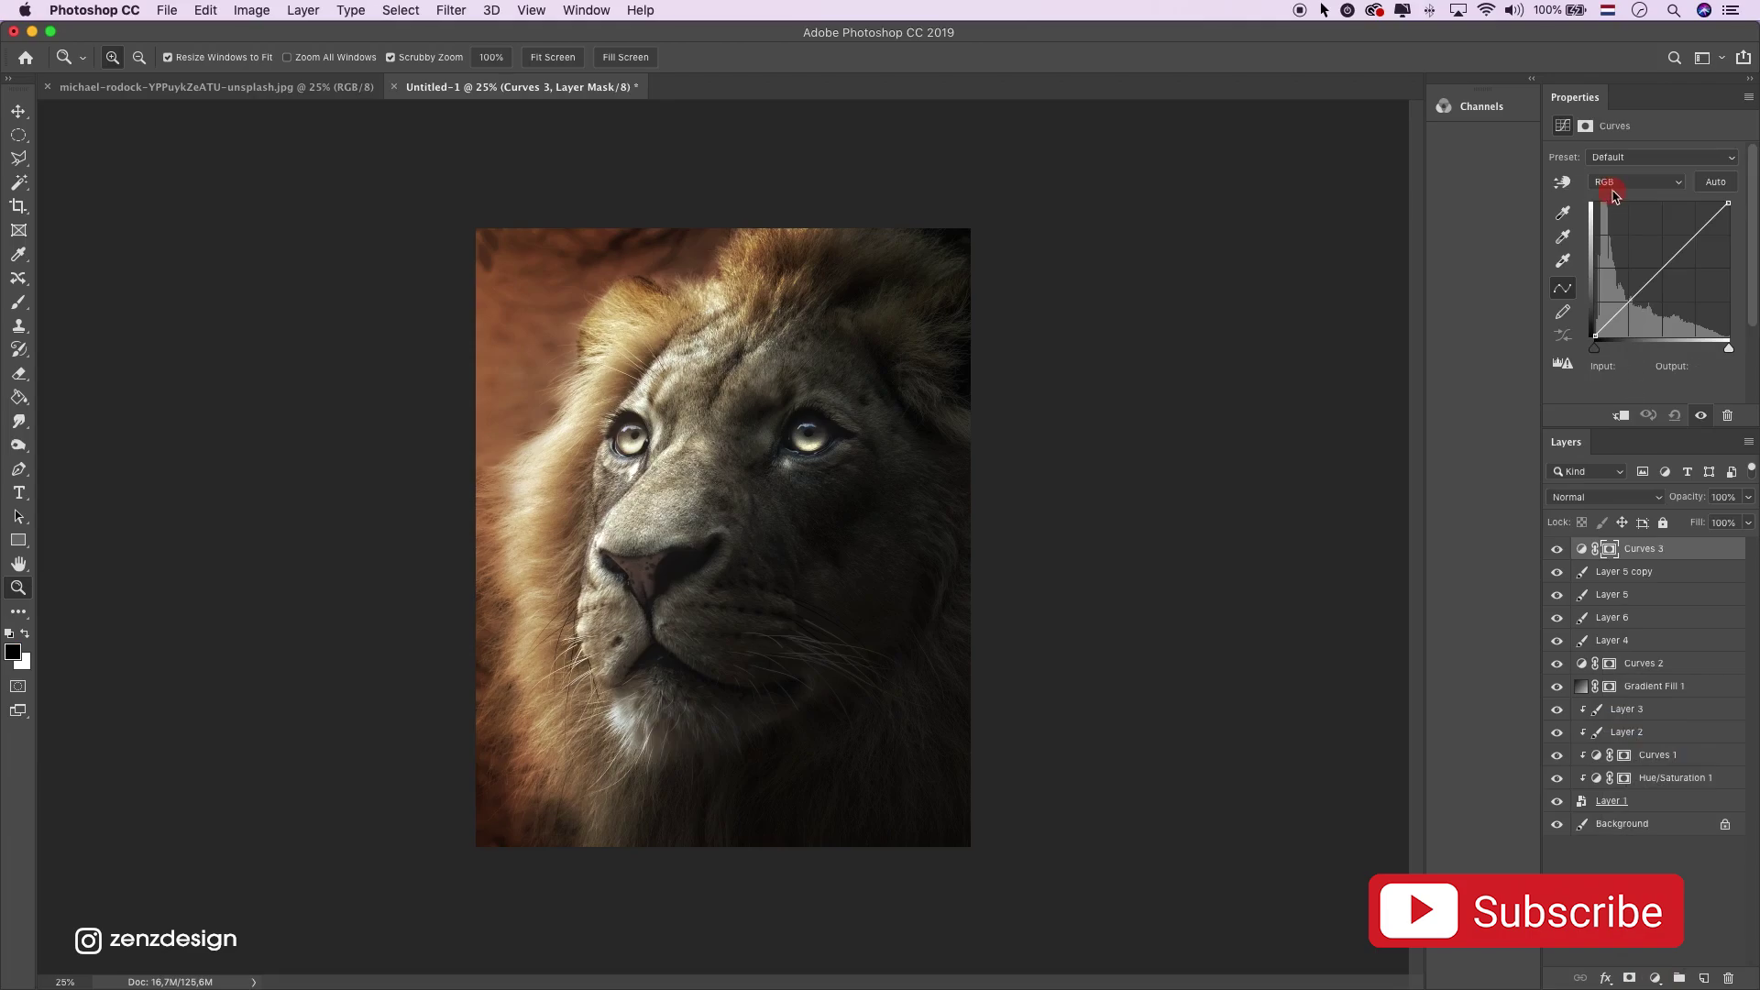
click(1613, 194)
click(1618, 197)
drag(1728, 203, 1741, 236)
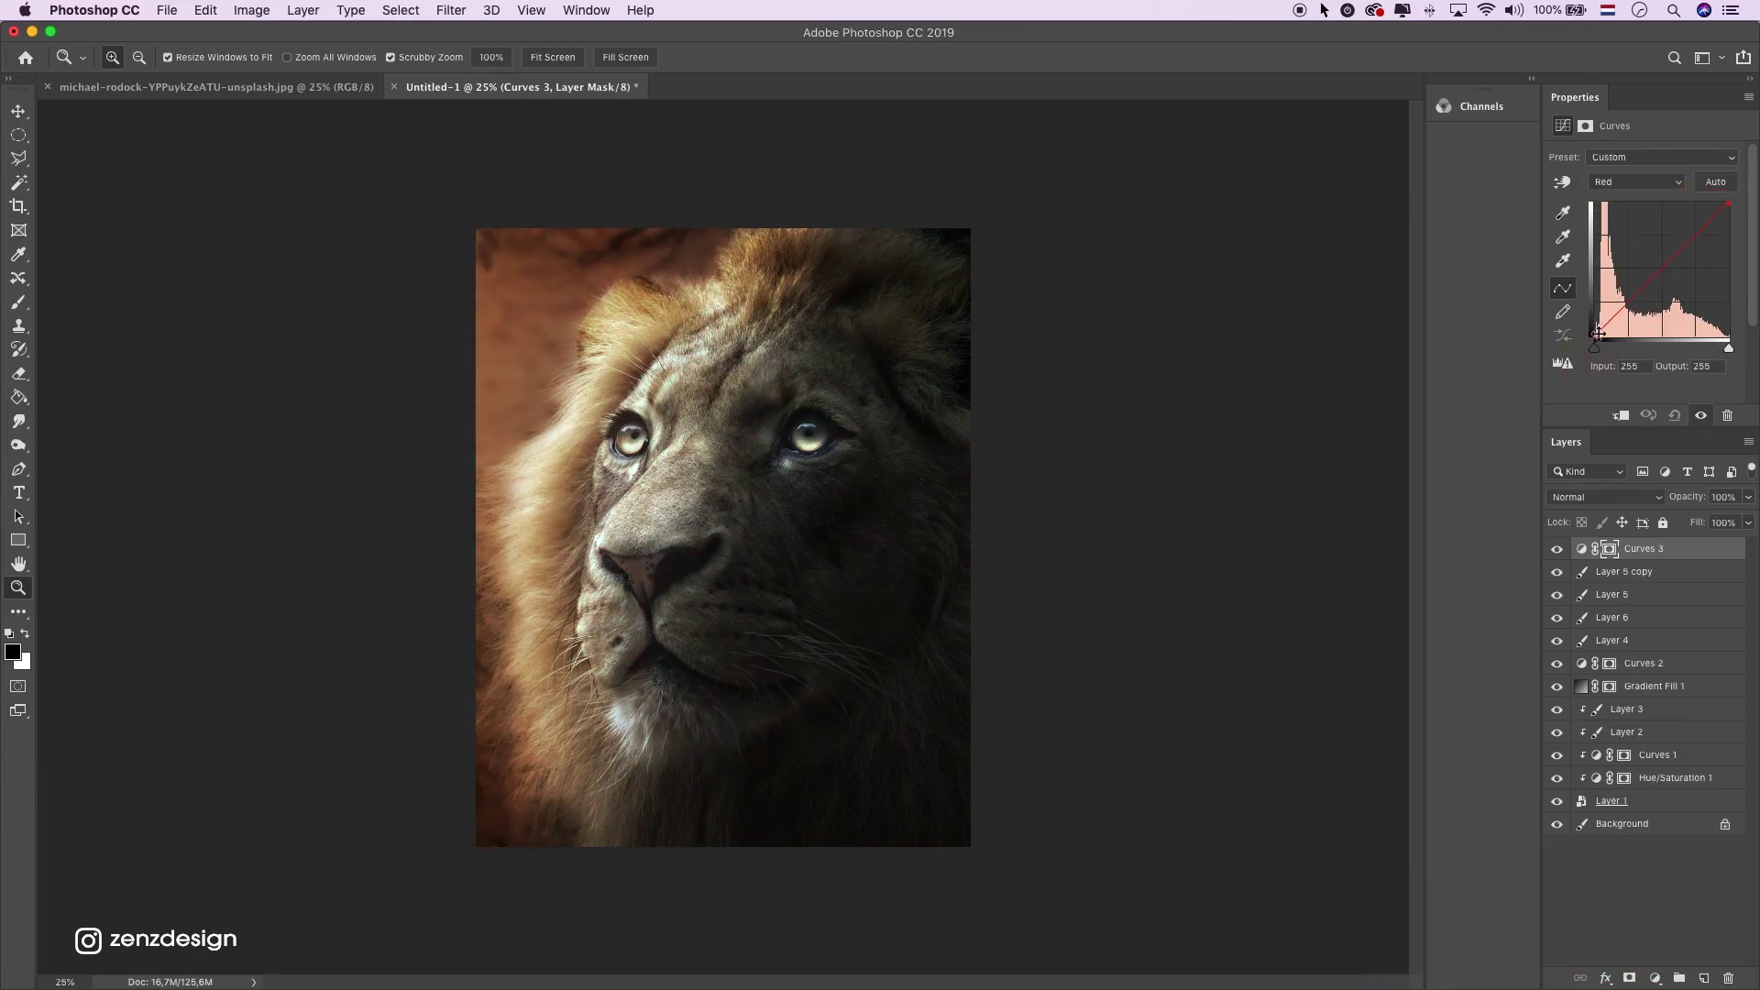
mouse_move(1597, 333)
mouse_down()
mouse_move(1583, 345)
mouse_move(1568, 310)
mouse_move(1601, 359)
mouse_up()
Raise the Blue channel's black point to tint the shadows, then reset the Blue curve toward neutral
click(1613, 182)
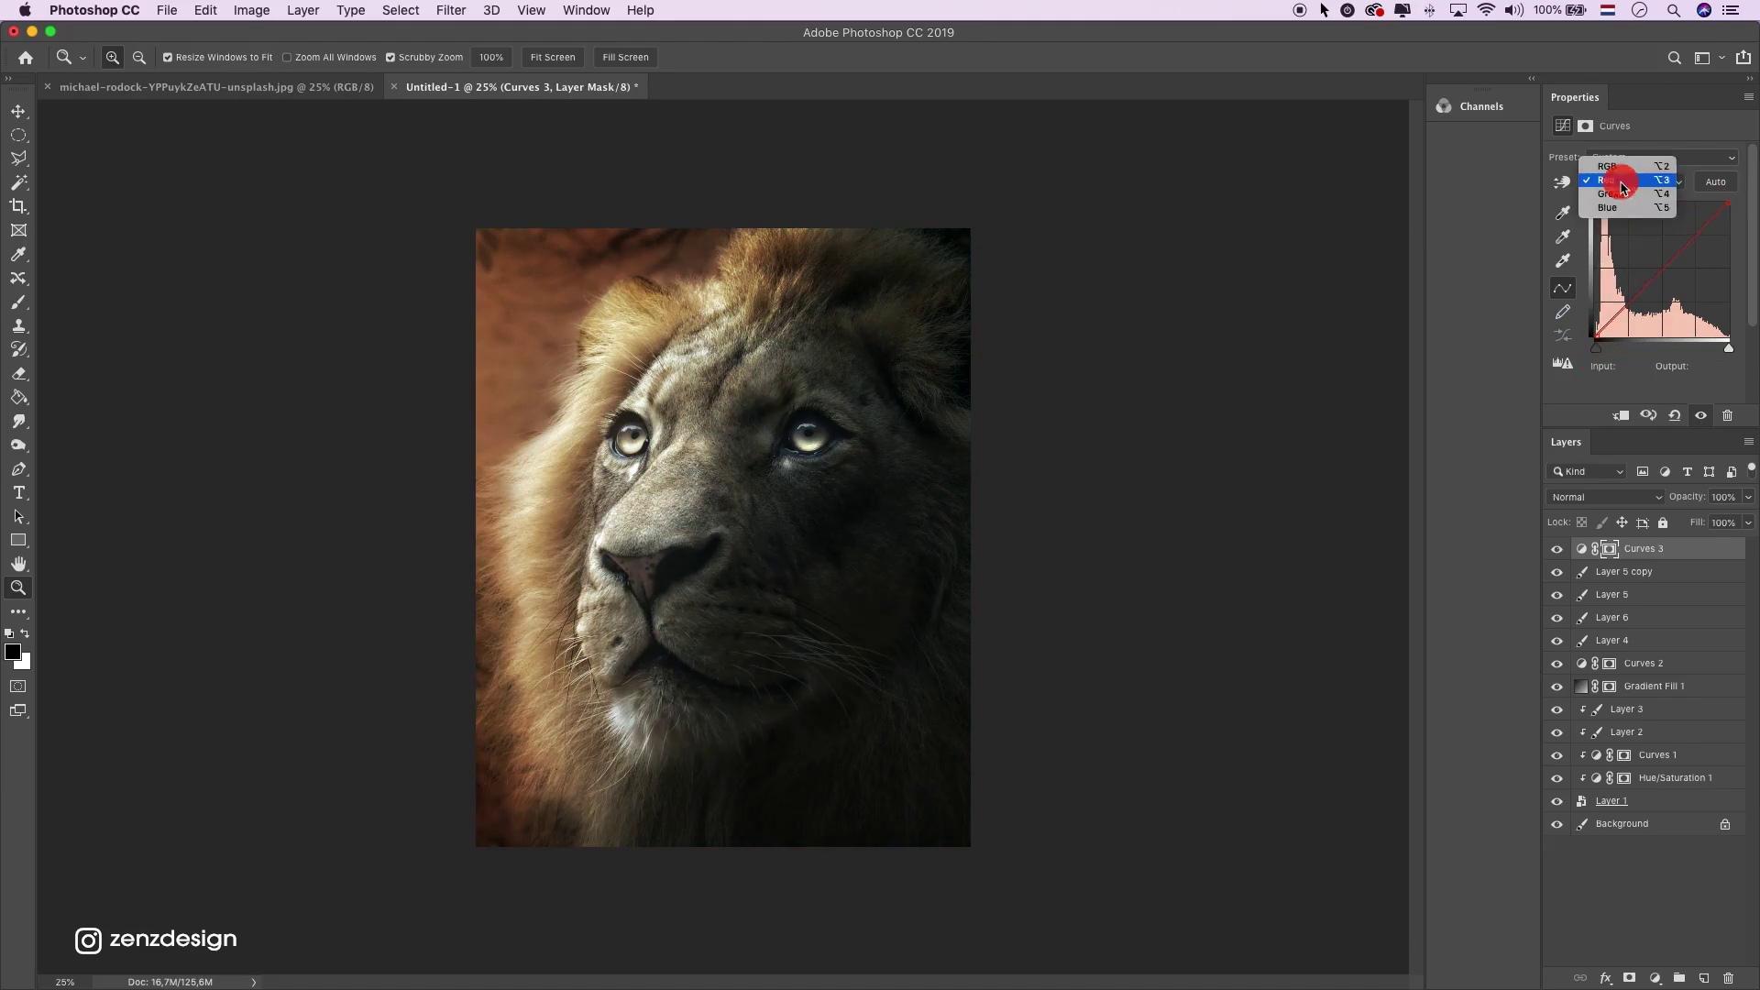
click(1629, 216)
mouse_move(1596, 341)
mouse_down()
mouse_move(1577, 303)
mouse_move(1580, 322)
mouse_up()
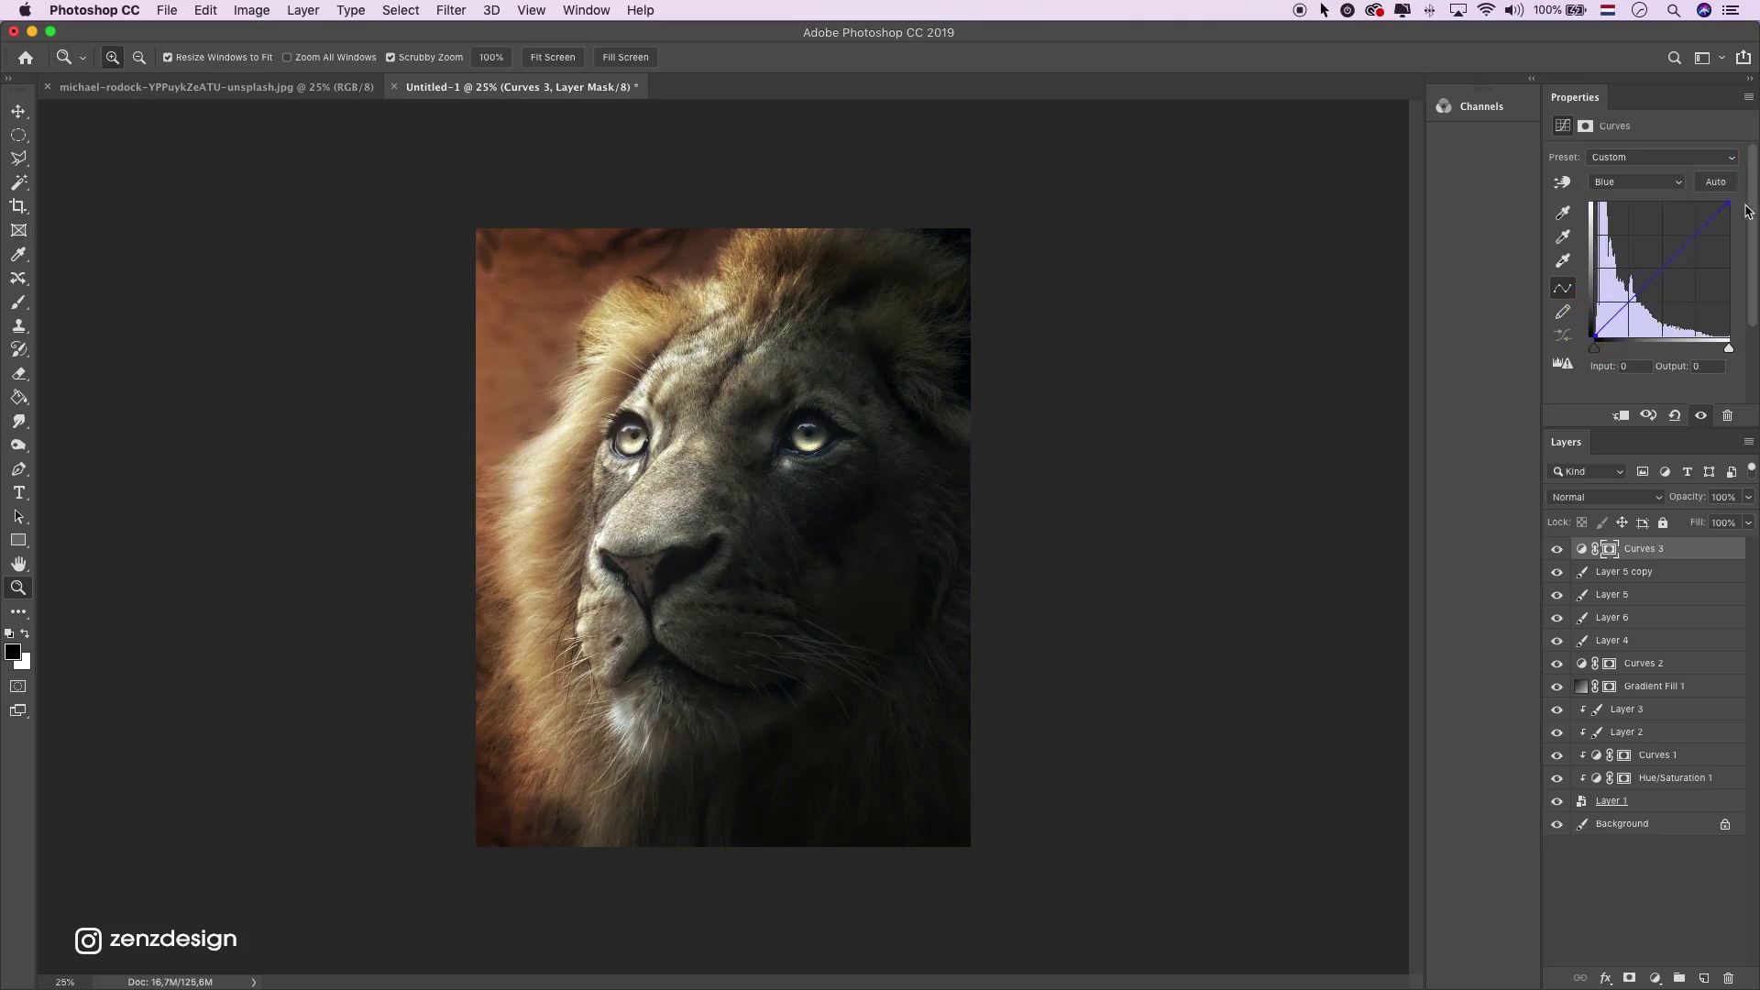
mouse_move(1727, 203)
mouse_down()
mouse_move(1714, 184)
mouse_move(1748, 200)
mouse_up()
click(1655, 978)
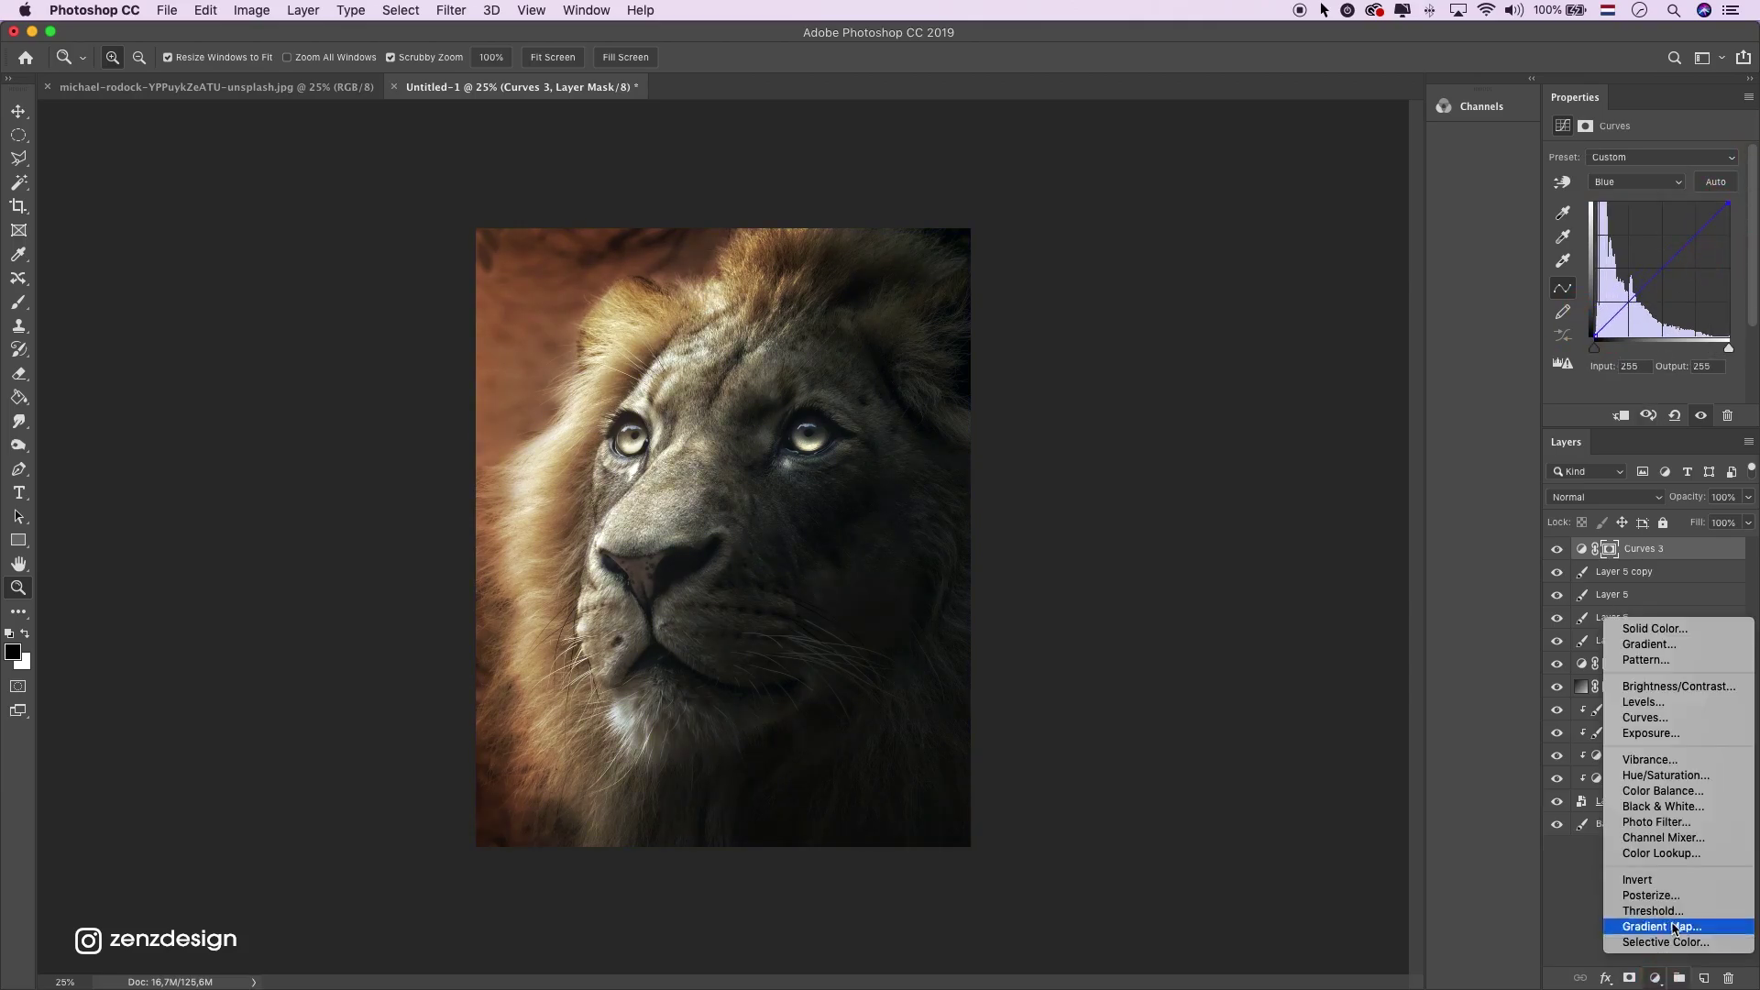
Add a Color Balance adjustment and push the midtones toward red, comparing against the previous state
click(1673, 793)
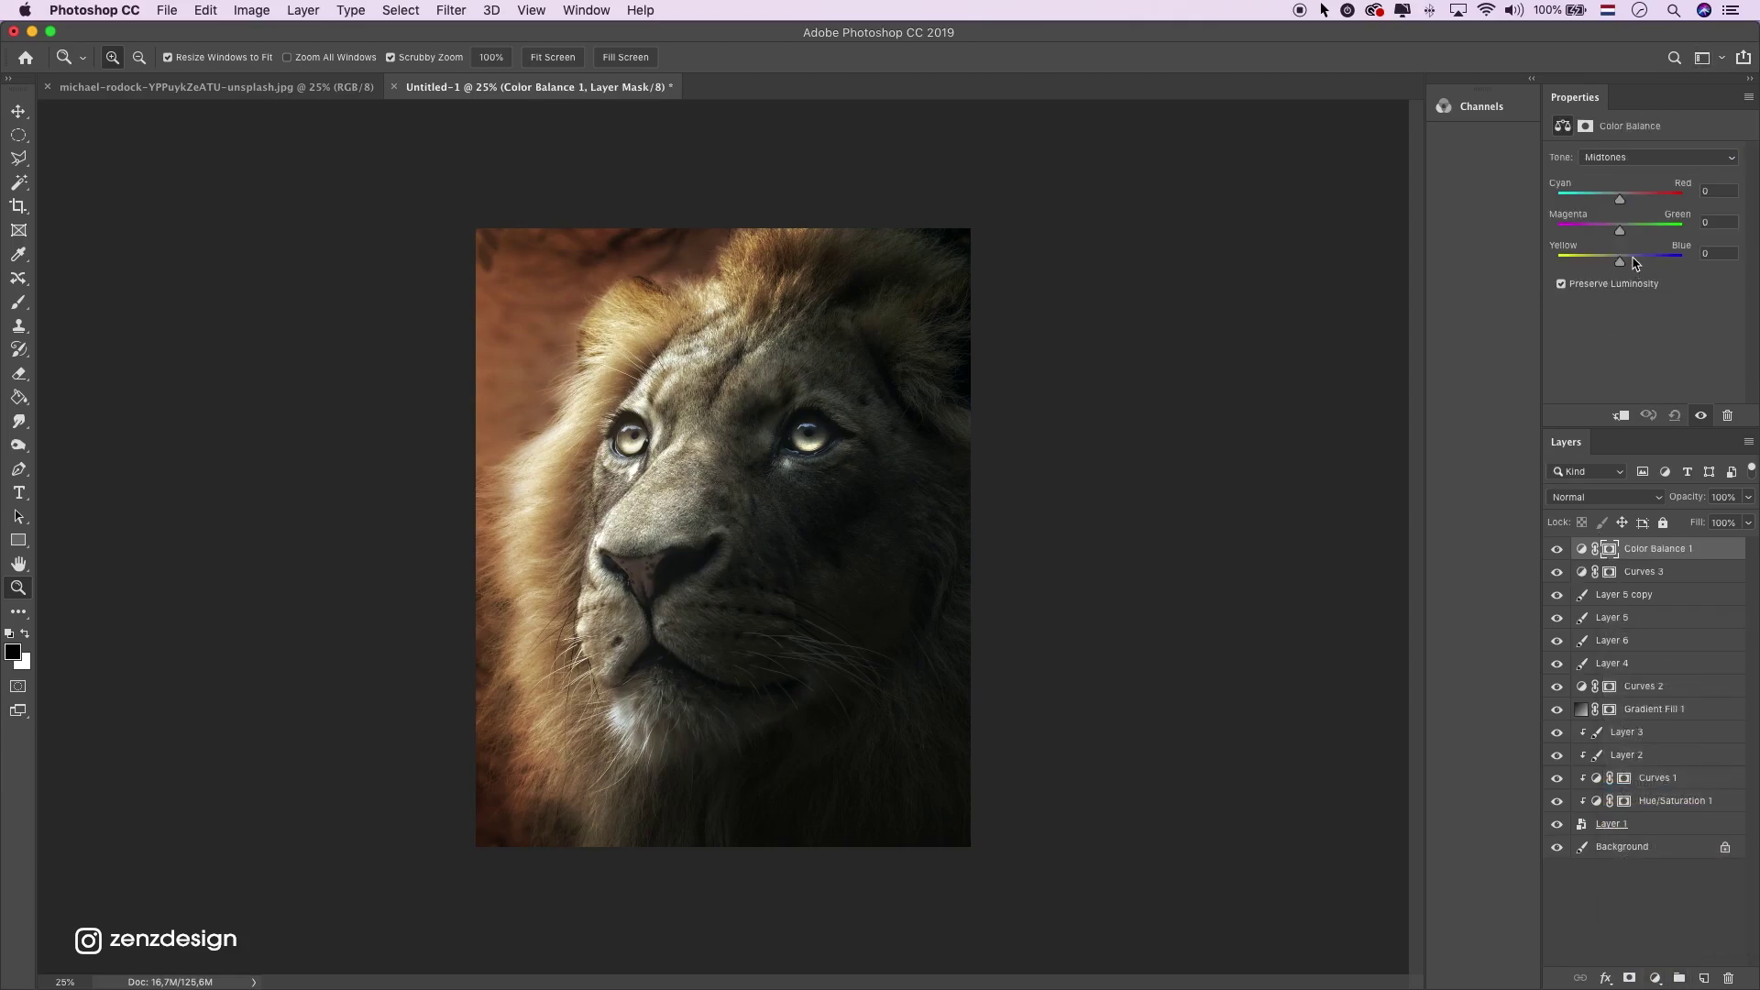
key(super+z)
drag(1616, 203, 1634, 204)
key(backslash)
Set the highlights to Cyan/Red +20 with Yellow/Blue back at 0
click(1648, 158)
click(1641, 174)
mouse_move(1635, 268)
mouse_down()
mouse_move(1605, 267)
mouse_move(1620, 264)
mouse_up()
drag(1635, 204, 1633, 201)
alt+click(721, 568)
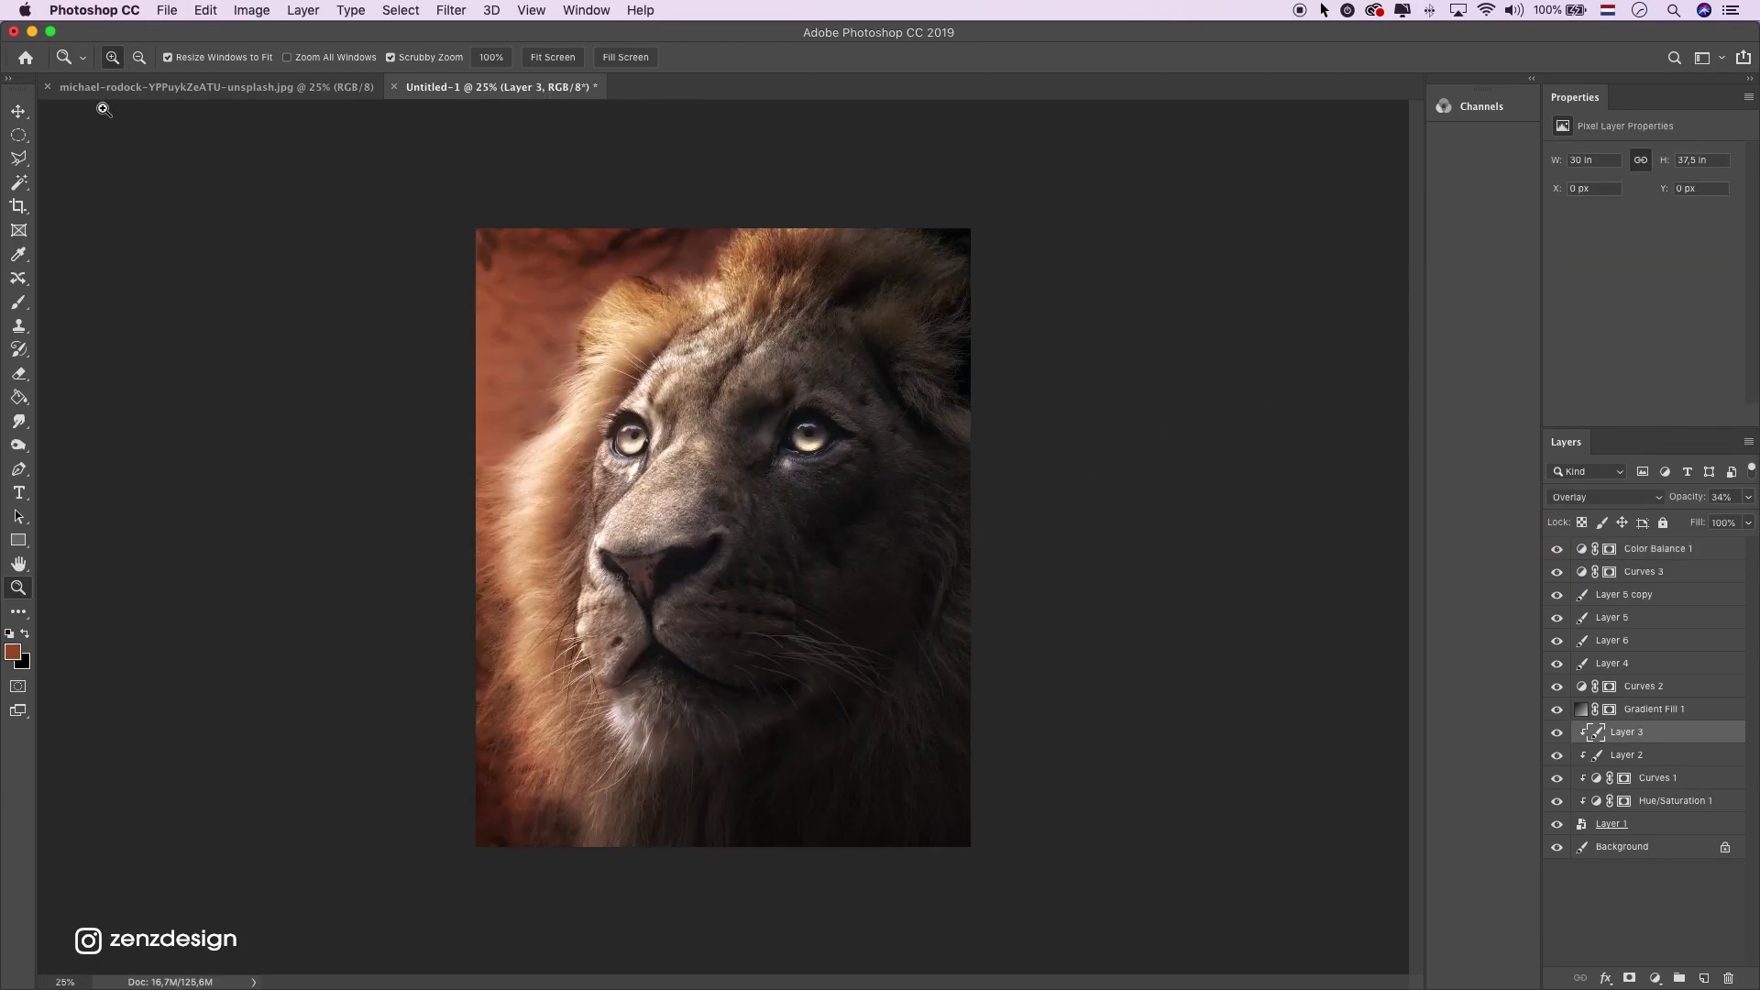